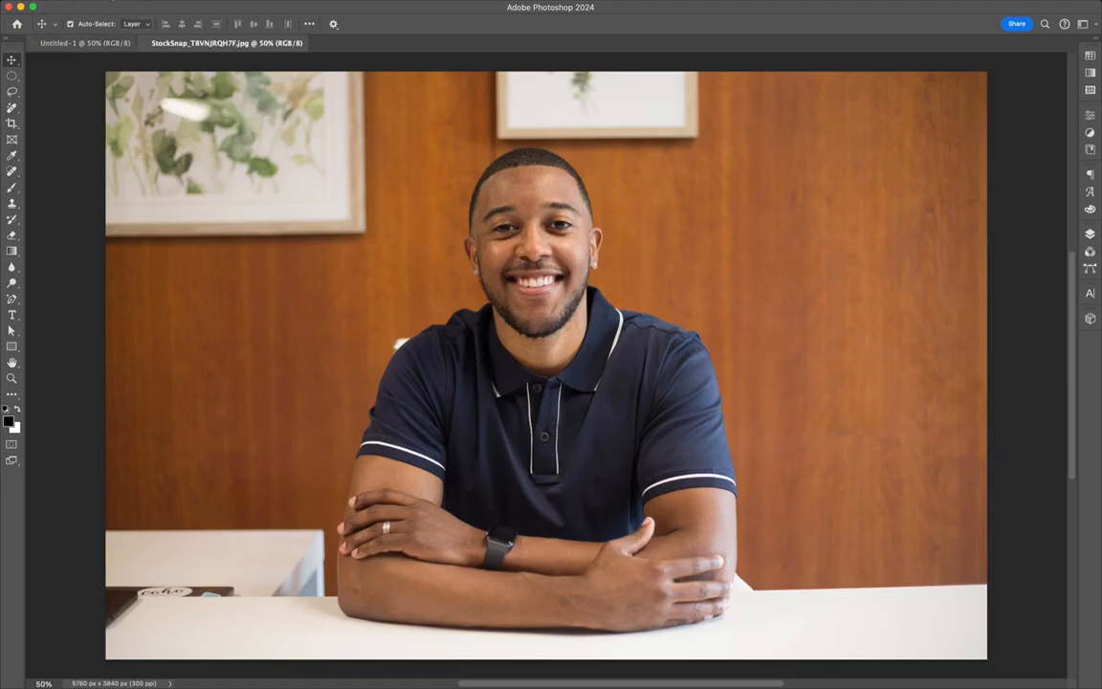
# Switch back and forth between the blank Untitled-1 document and the StockSnap_T8VNJRQH7F.jpg photo to compare the two open files
pyautogui.click(85, 43)
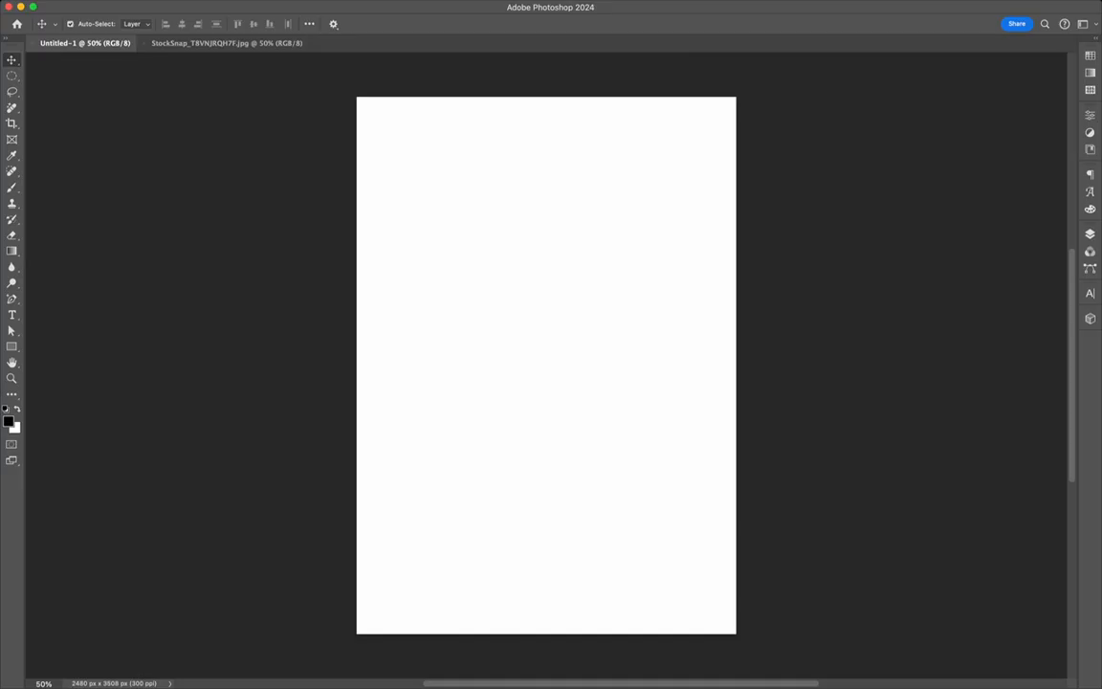
pyautogui.click(223, 43)
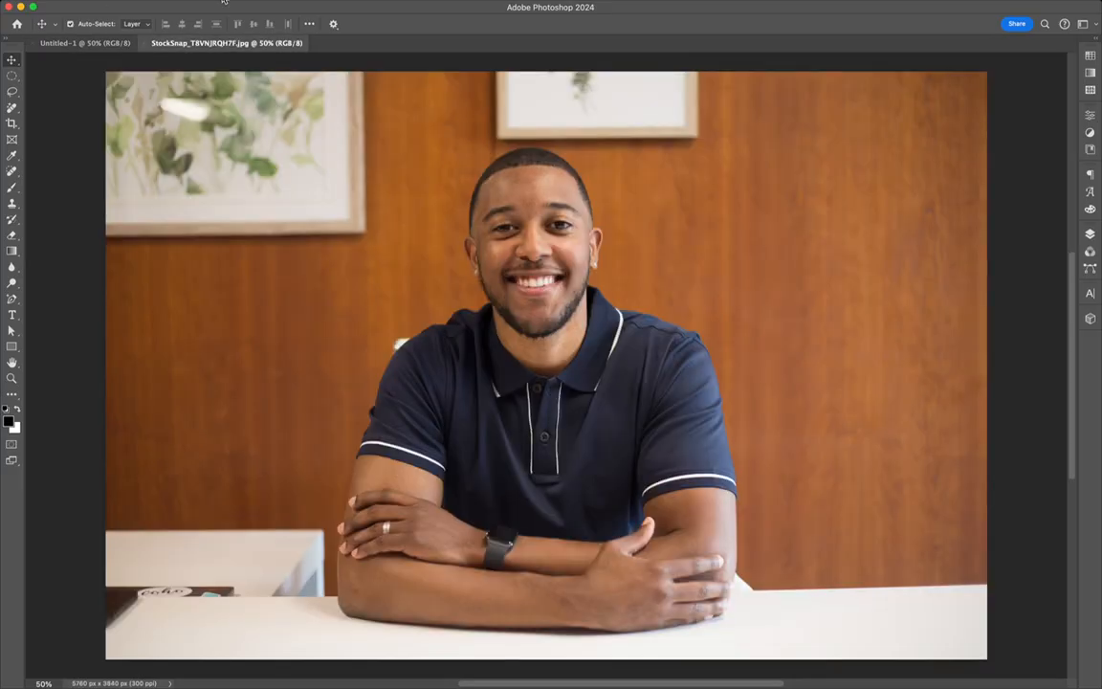
pyautogui.hotkey('ctrl', 'Tab')
pyautogui.hotkey('ctrl', 'Tab')
pyautogui.hotkey('ctrl', 'Tab')
pyautogui.hotkey('ctrl', 'Tab')
pyautogui.hotkey('ctrl', 'Tab')
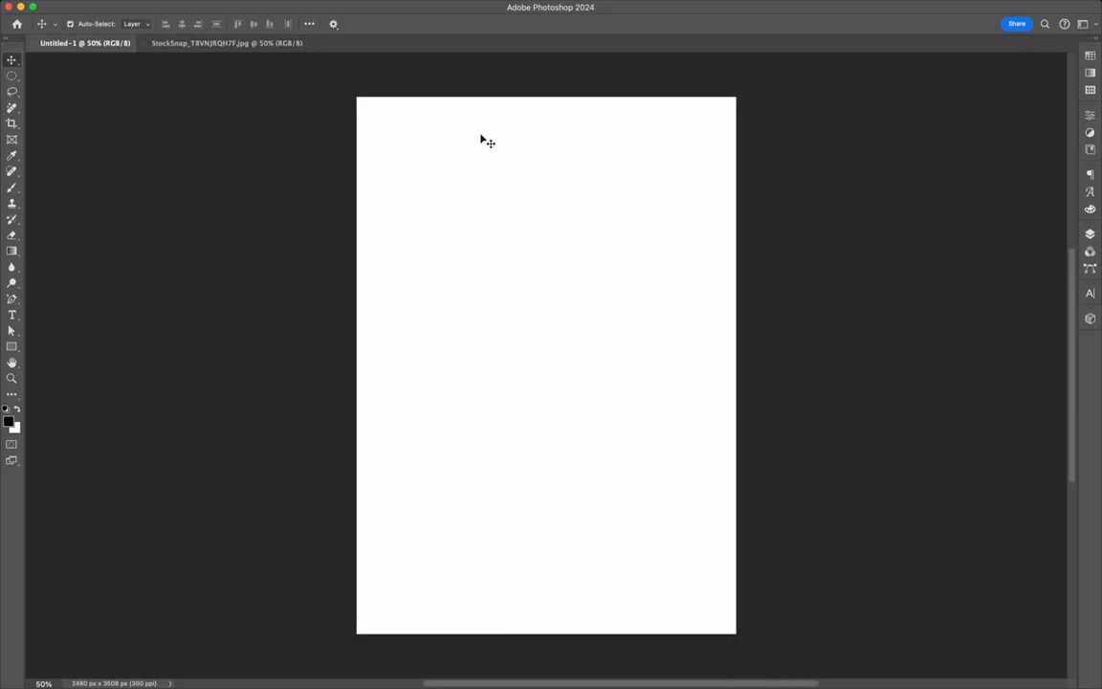
pyautogui.click(227, 43)
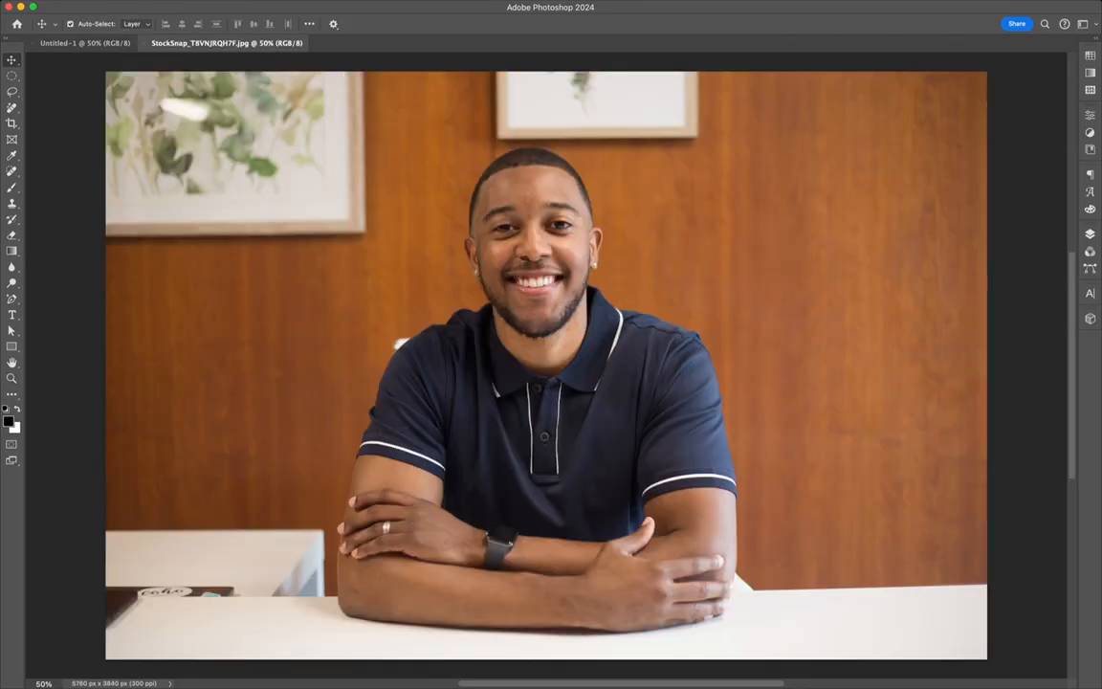
# Place the StockSnap_P3NDUAUHJV photo in the Untitled-1 document and scale it proportionally to about 13.91%
pyautogui.click(85, 43)
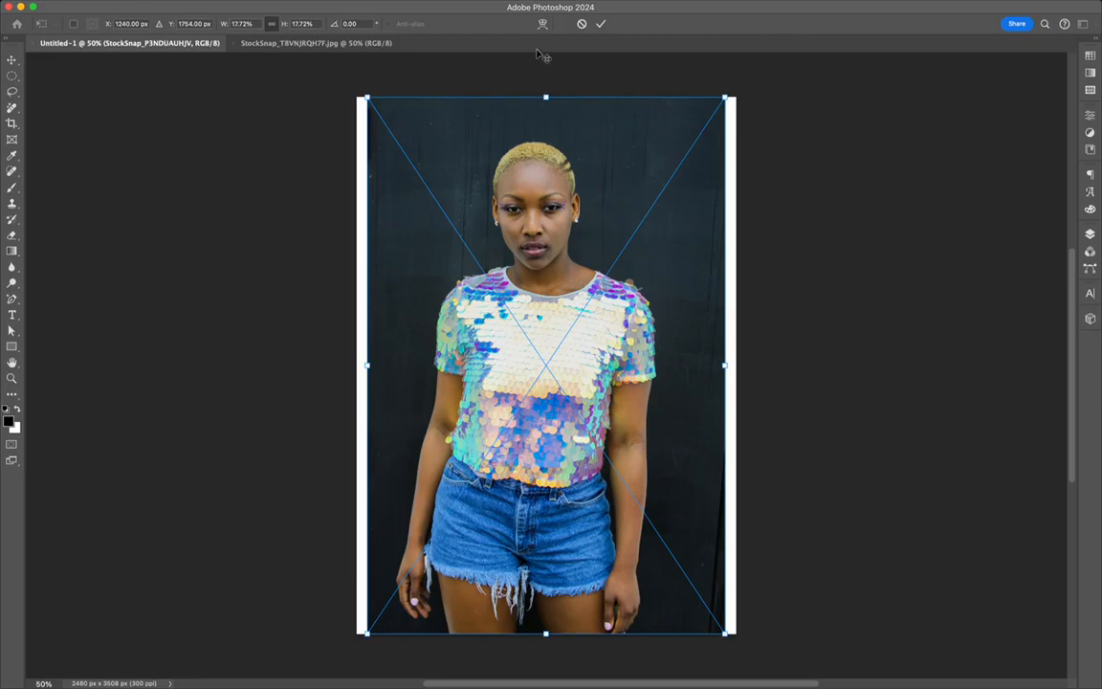
pyautogui.press('Return')
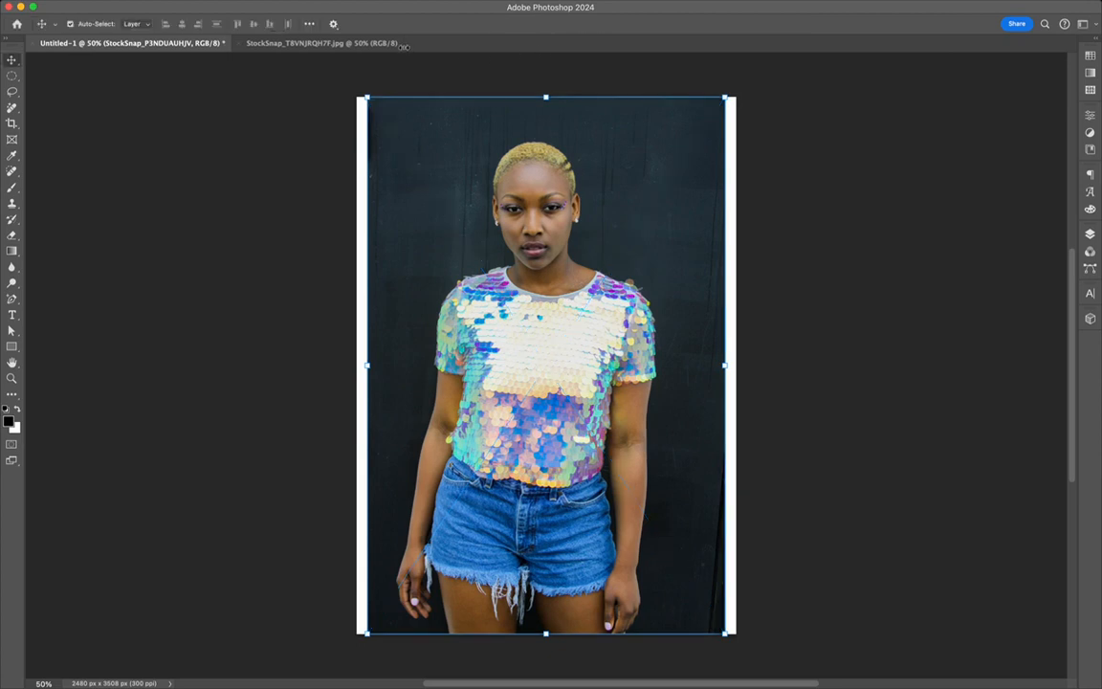
pyautogui.press('super+t')
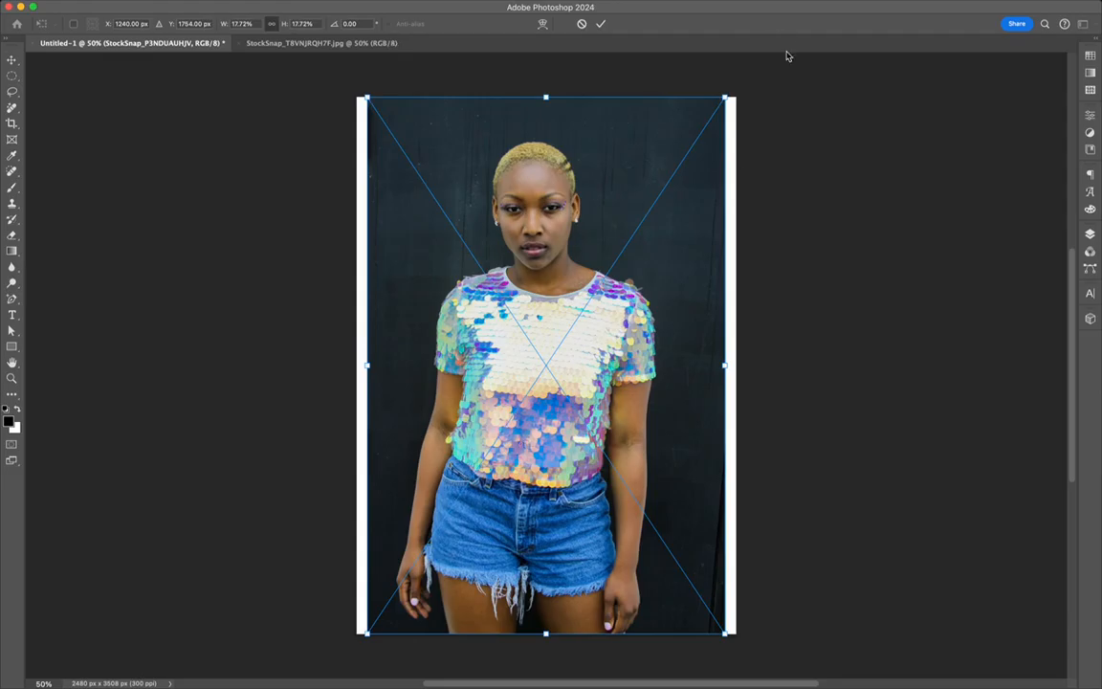
pyautogui.moveTo(726, 96); pyautogui.dragTo(649, 212)
pyautogui.moveTo(508, 423); pyautogui.dragTo(546, 355)
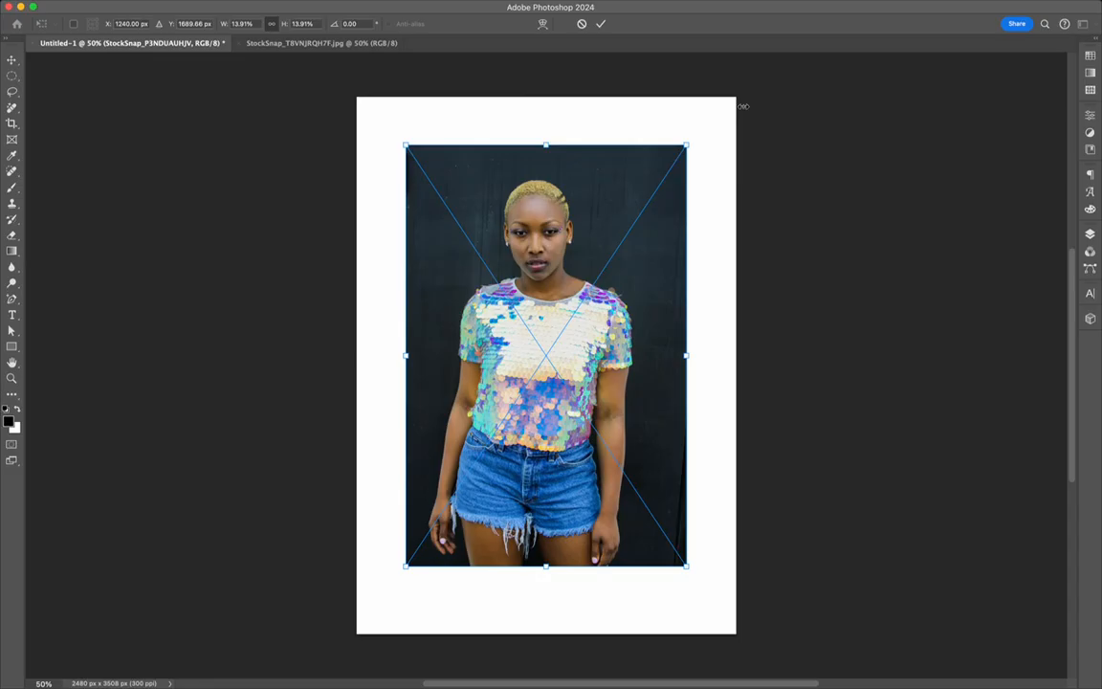
pyautogui.press('Return')
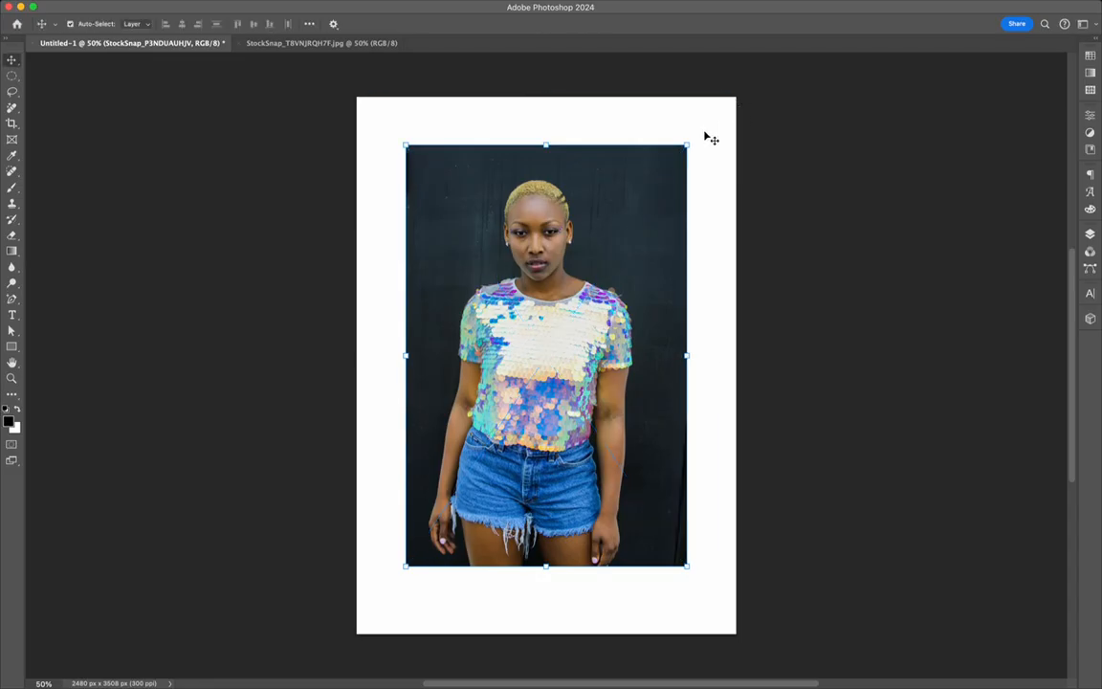
# Move the placed photo so it sits centred vertically on the white page
pyautogui.moveTo(394, 115); pyautogui.dragTo(387, 104)
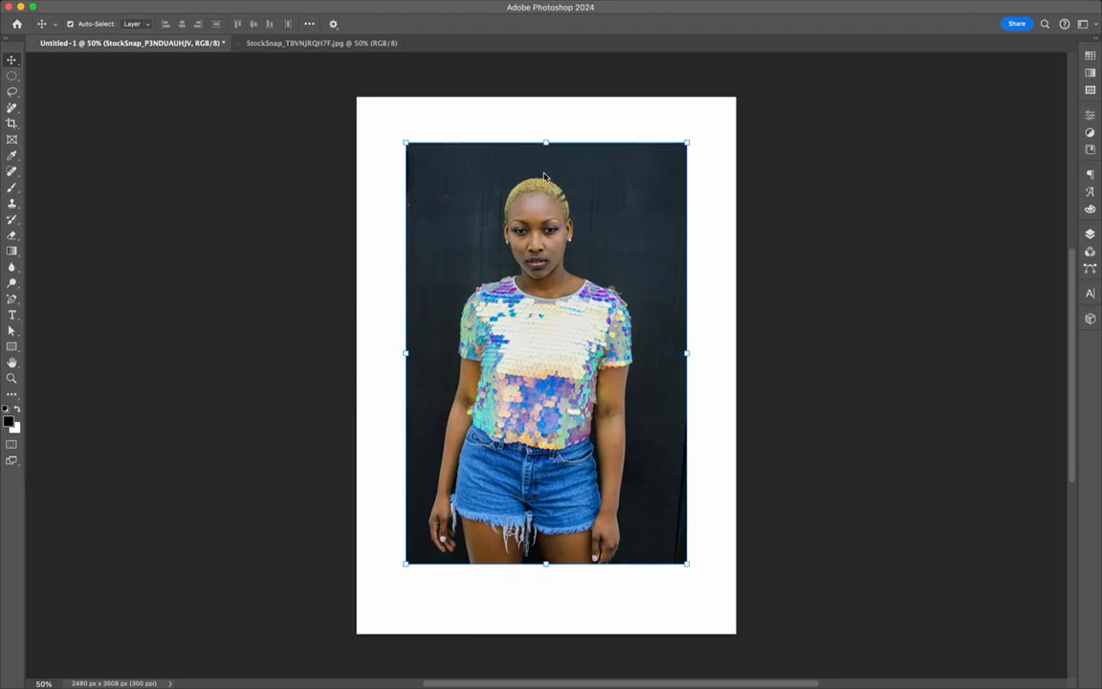
pyautogui.moveTo(693, 194)
pyautogui.mouseDown()
pyautogui.moveTo(765, 220)
pyautogui.moveTo(677, 188)
pyautogui.moveTo(694, 206)
pyautogui.mouseUp()
pyautogui.moveTo(535, 187); pyautogui.dragTo(535, 186)
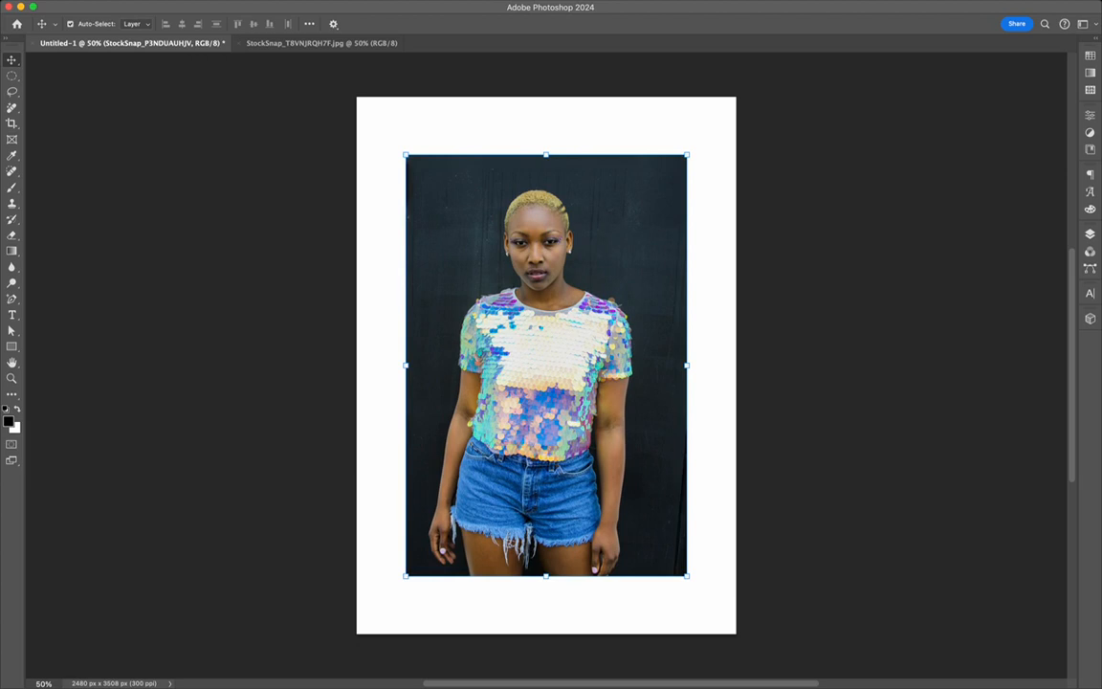
# Make the Background layer active with Auto-Select turned off, and re-enable Auto-Select
pyautogui.click(70, 23)
pyautogui.press('super+e')
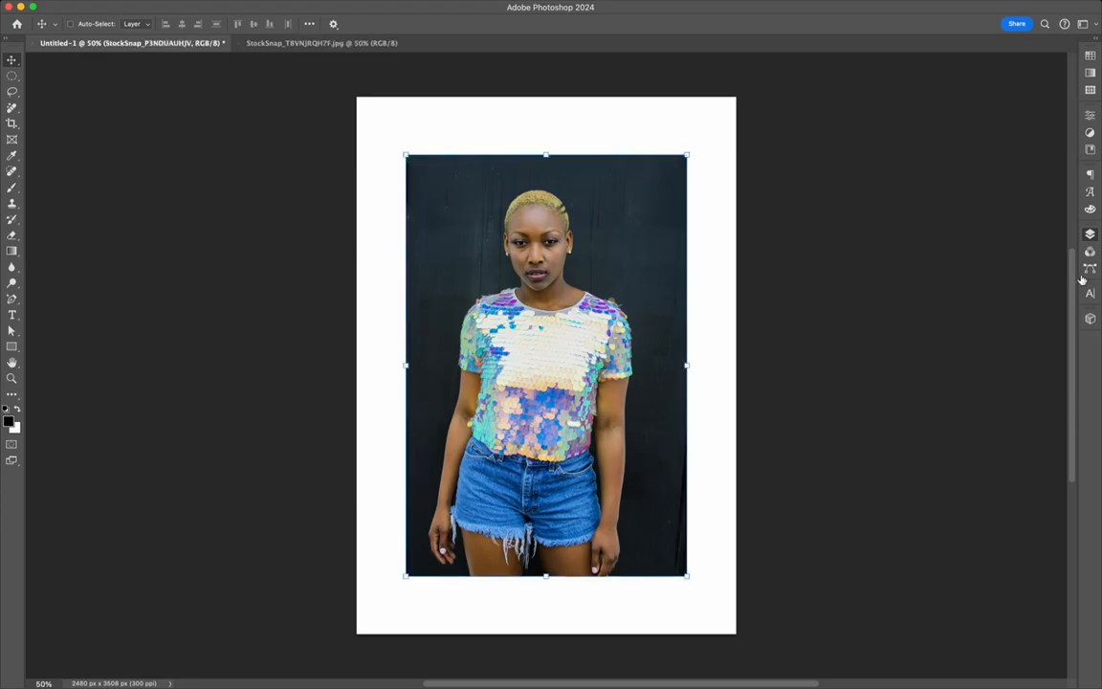
pyautogui.press('Return')
pyautogui.hotkey('ctrl', 'e')
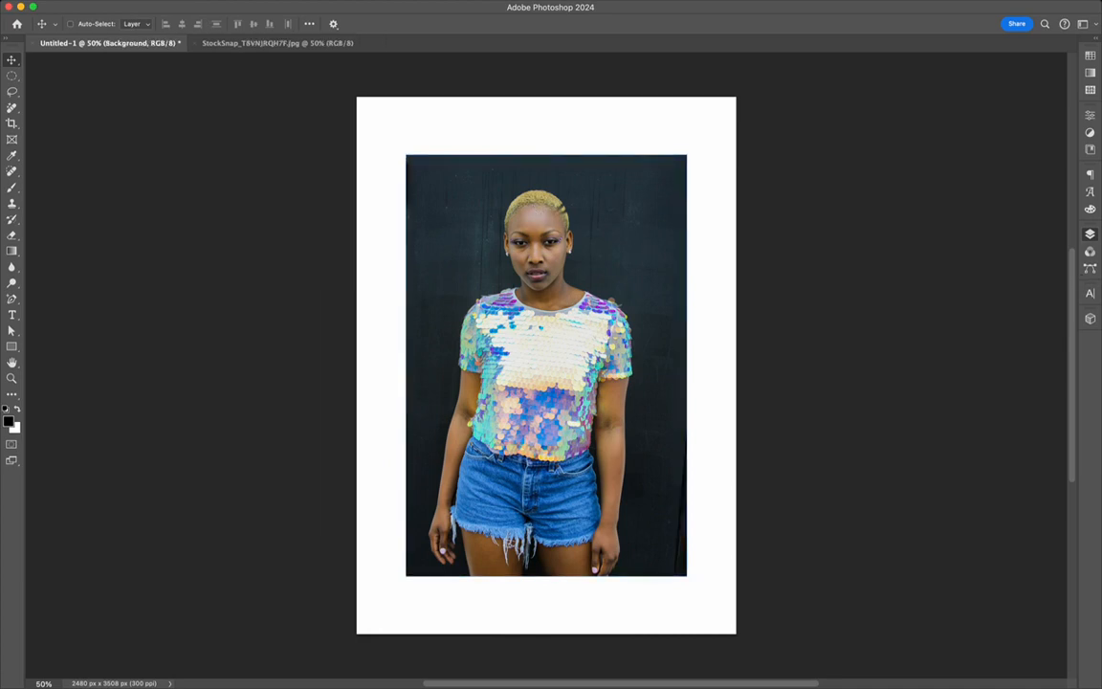
pyautogui.click(69, 23)
# Draw a green rectangle about 1547 × 1124 px with a 13 px dark brown stroke across the upper part of the page
pyautogui.press('u')
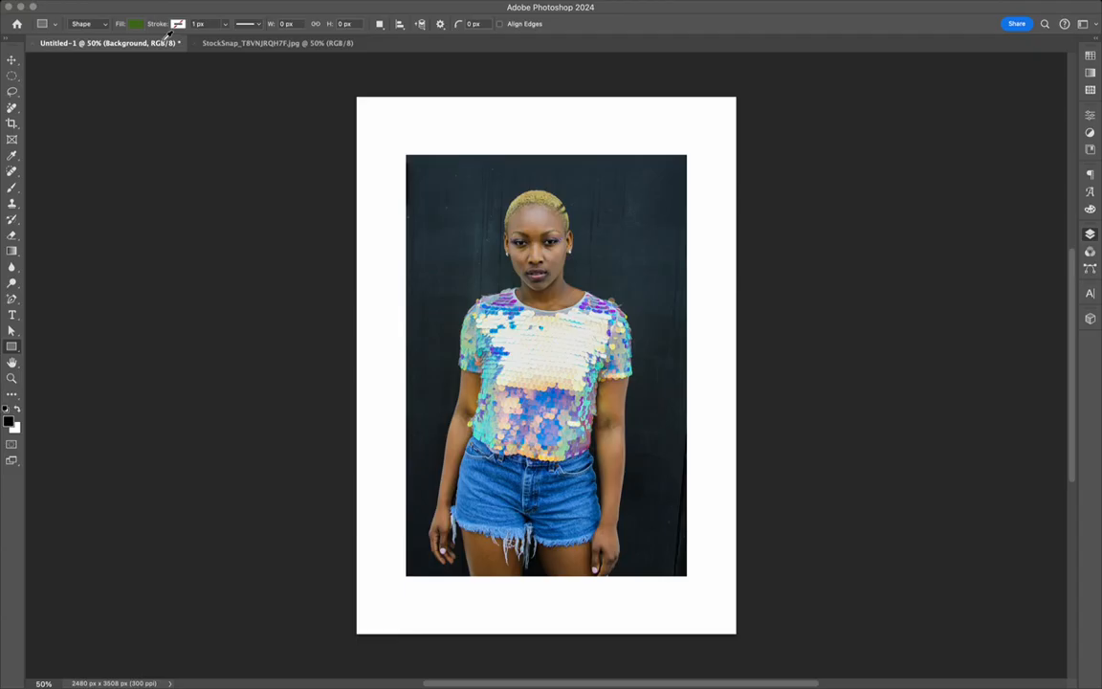
pyautogui.click(178, 23)
pyautogui.click(198, 22)
pyautogui.write('0')
pyautogui.press('Return')
pyautogui.write('59')
pyautogui.press('Return')
pyautogui.write('31')
pyautogui.press('Return')
pyautogui.press('Return')
pyautogui.moveTo(389, 128); pyautogui.dragTo(624, 299)
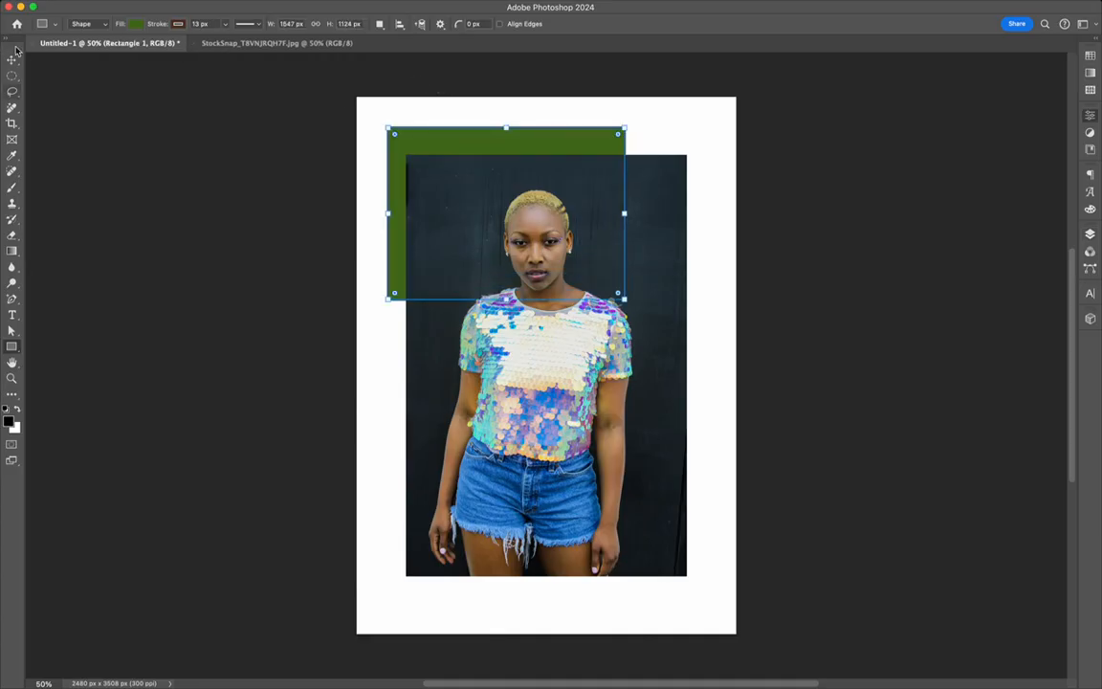
# Remove the photo from the canvas and deselect the green rectangle
pyautogui.press('v')
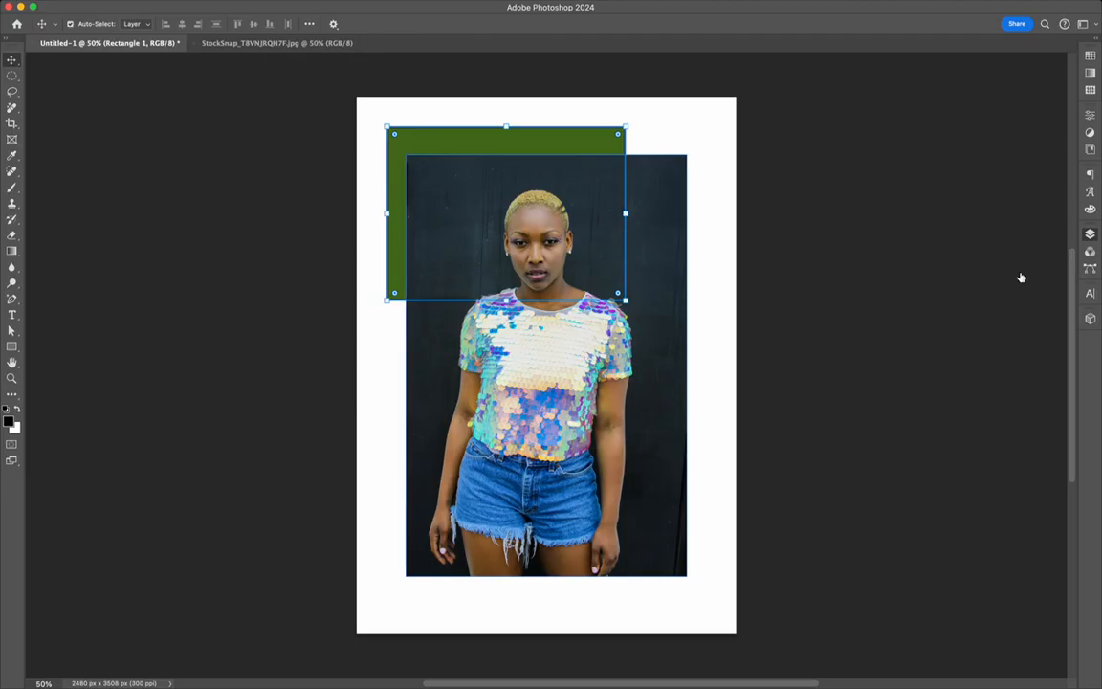
pyautogui.press('super+z')
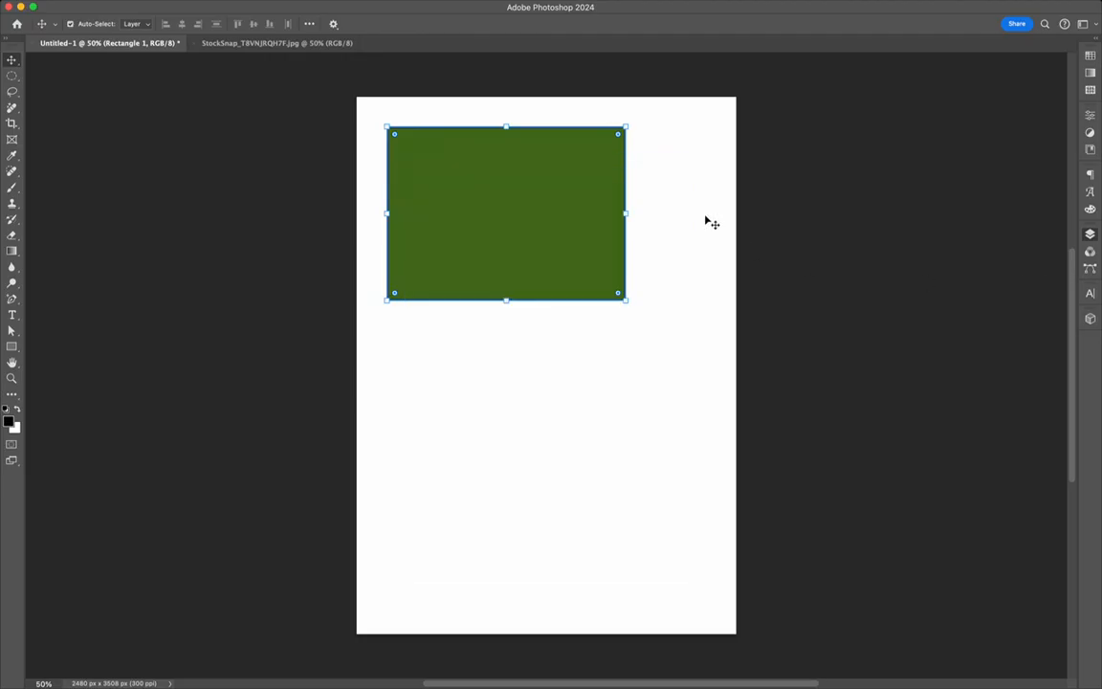
pyautogui.click(832, 198)
pyautogui.press('super')
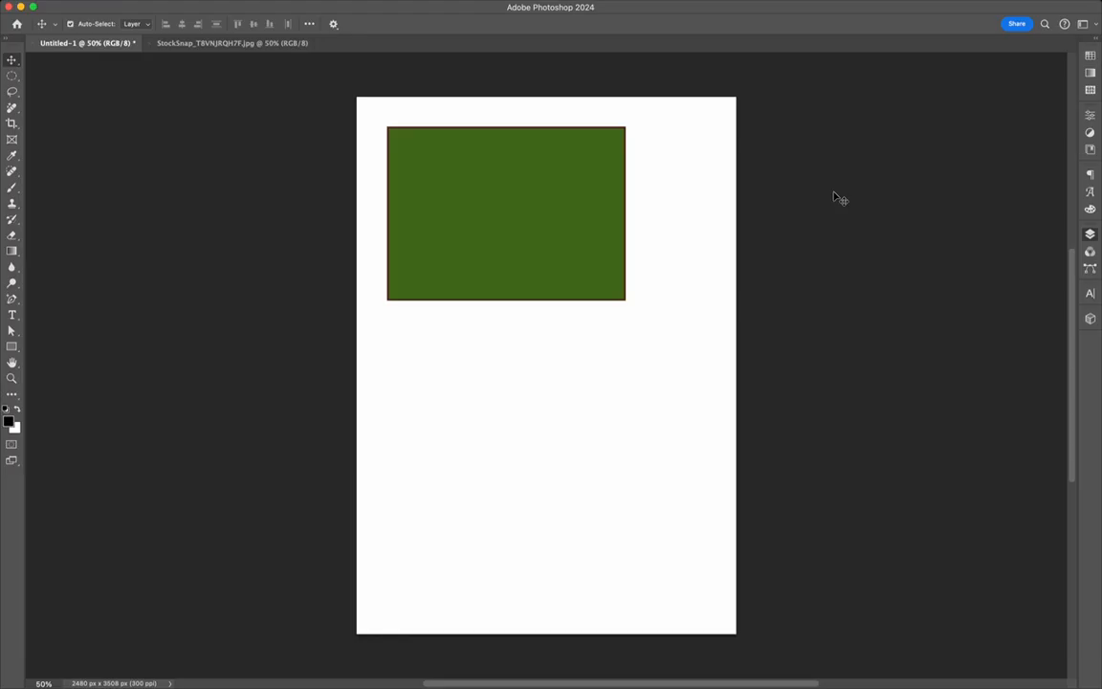
# Magnify the rectangle's lower edge up to 1200% to examine its brown stroke at pixel level
pyautogui.press('super+1')
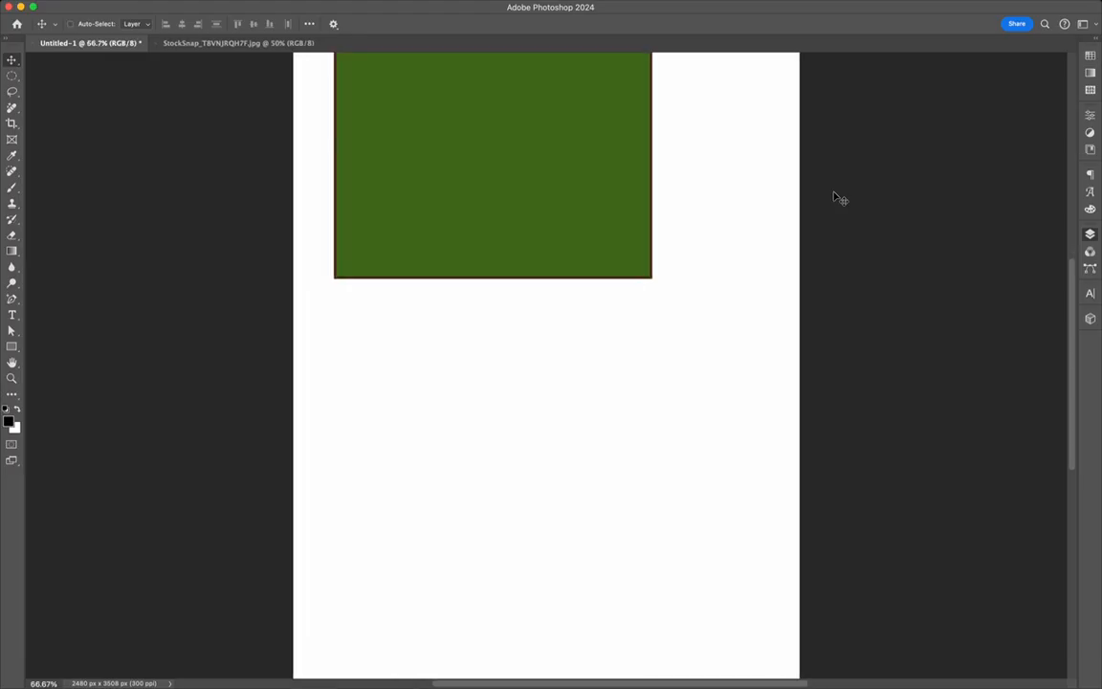
pyautogui.press('super+equal')
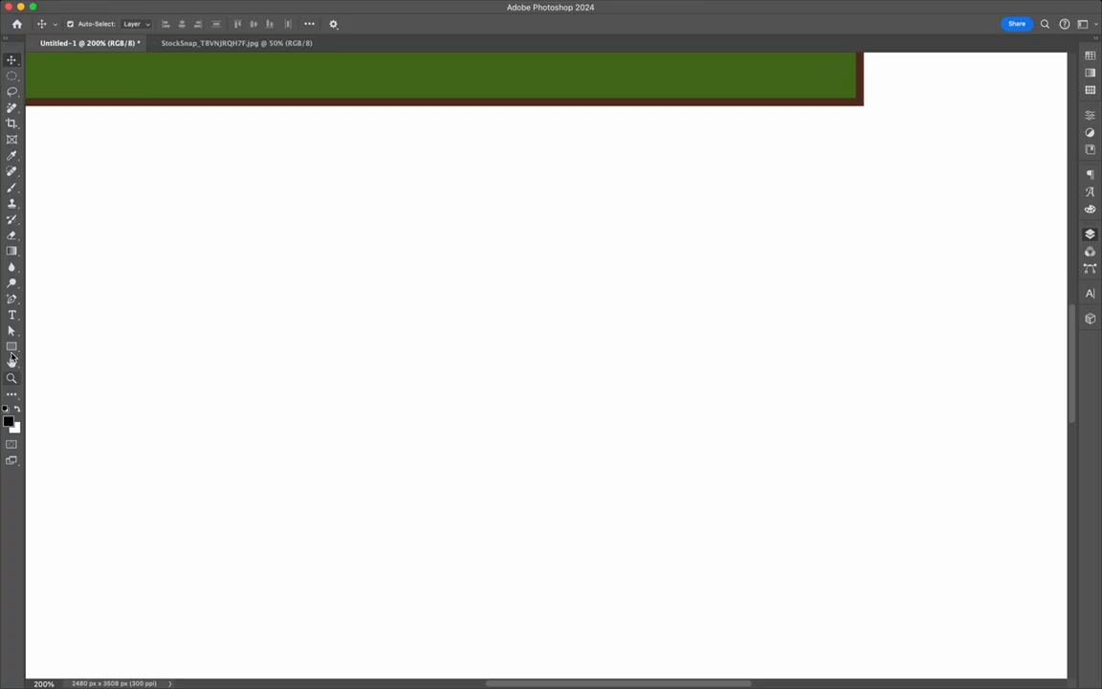
pyautogui.press('z')
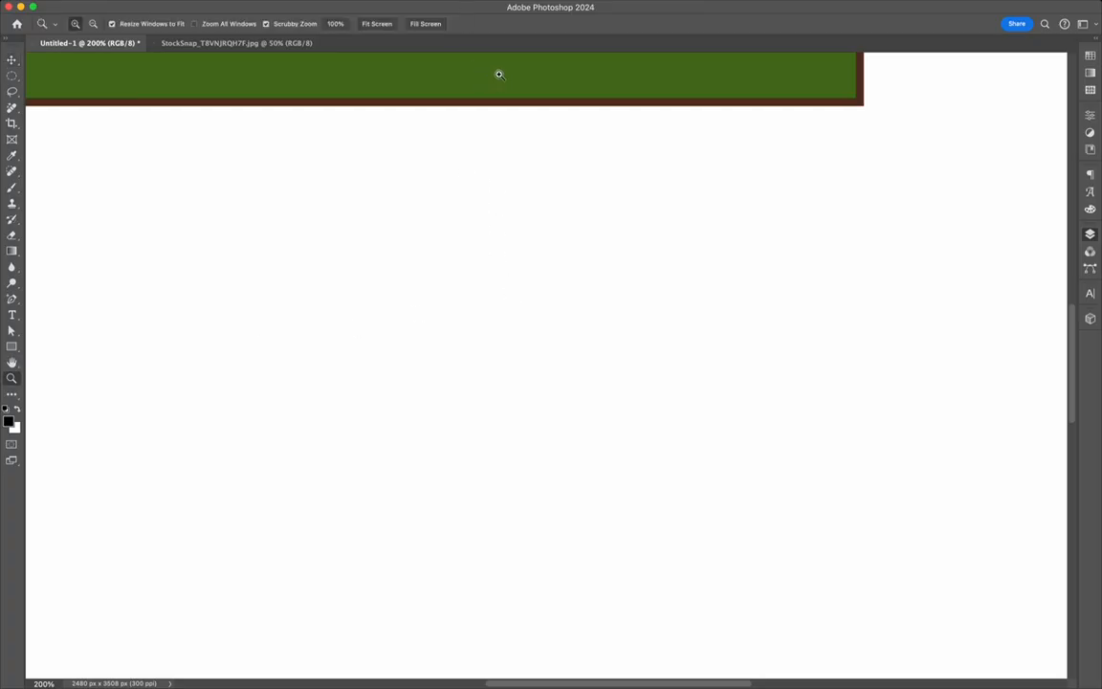
pyautogui.press('super+equal')
pyautogui.press('super+equal')
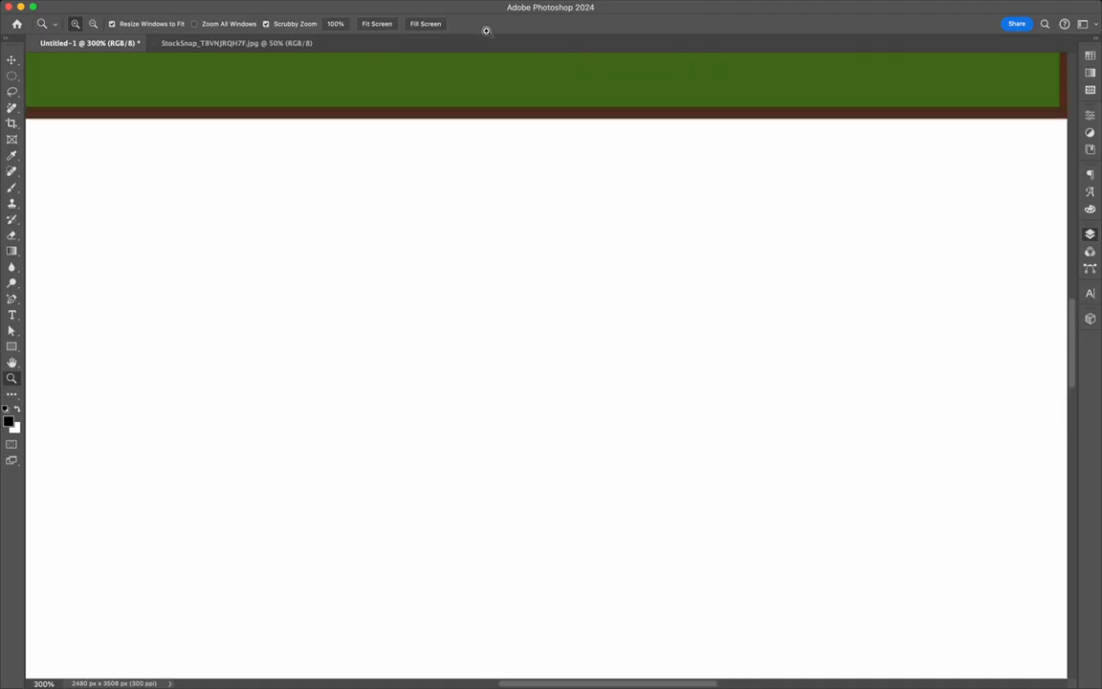
pyautogui.press('super+equal')
pyautogui.press('super+equal')
pyautogui.press('super+equal')
pyautogui.press('super+equal')
pyautogui.press('super+equal')
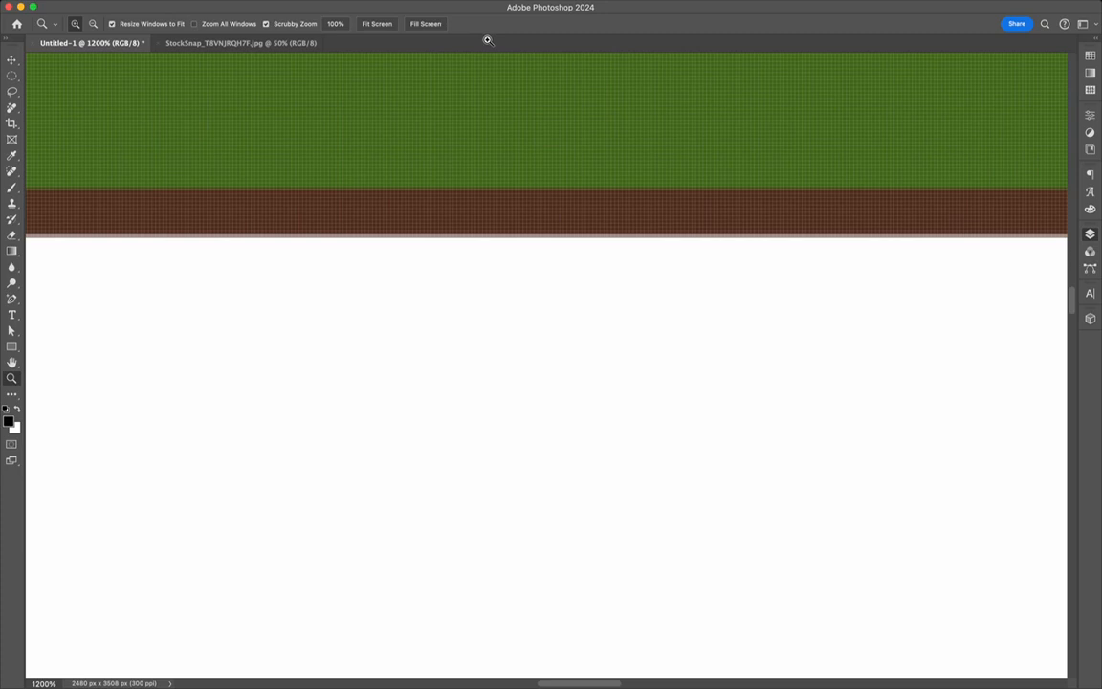
pyautogui.keyDown('alt'); pyautogui.click(497, 55); pyautogui.keyUp('alt')
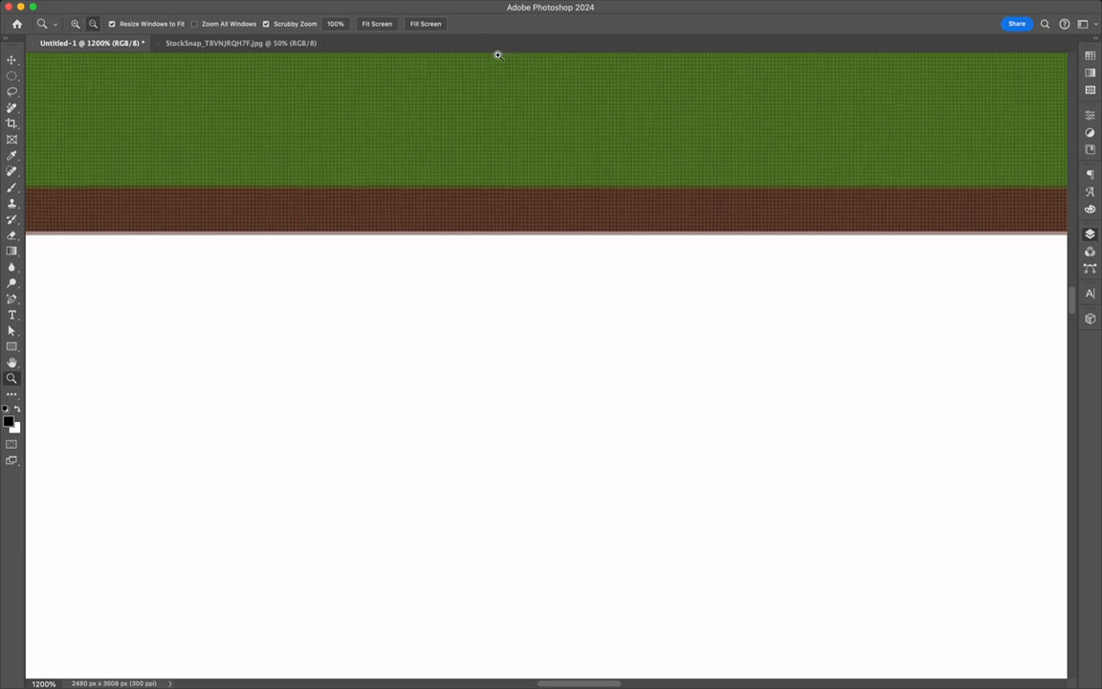
# Zoom back out to 66.67% and pan around the page to view the whole rectangle
pyautogui.moveTo(498, 54); pyautogui.dragTo(512, 292)
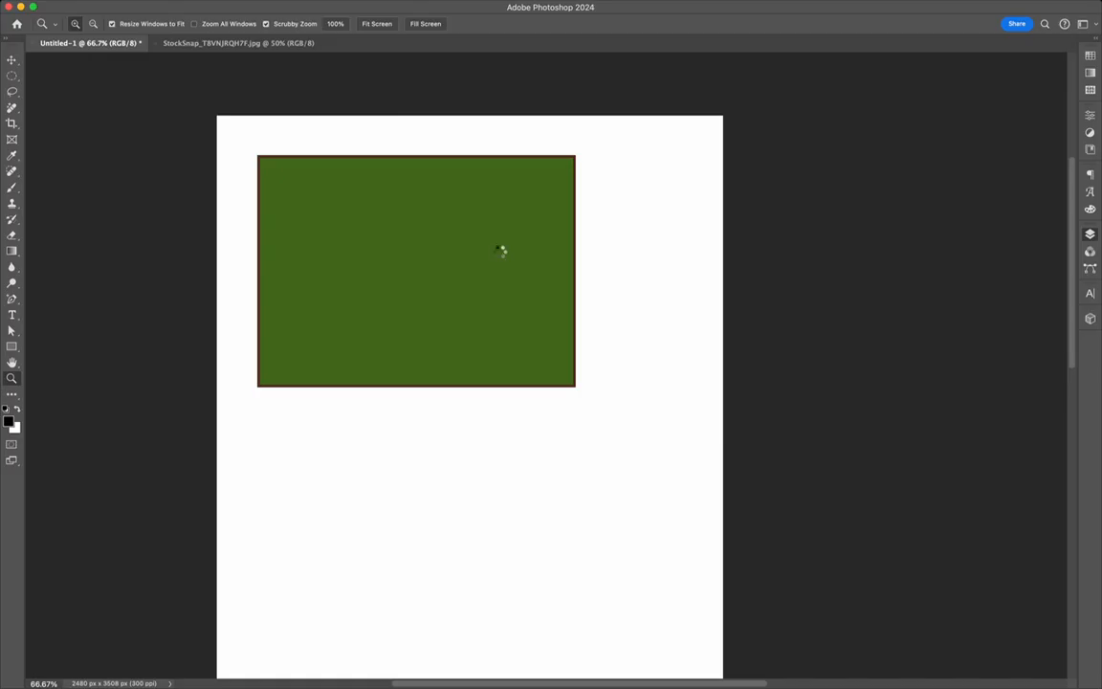
pyautogui.scroll(-2, 502, 249)
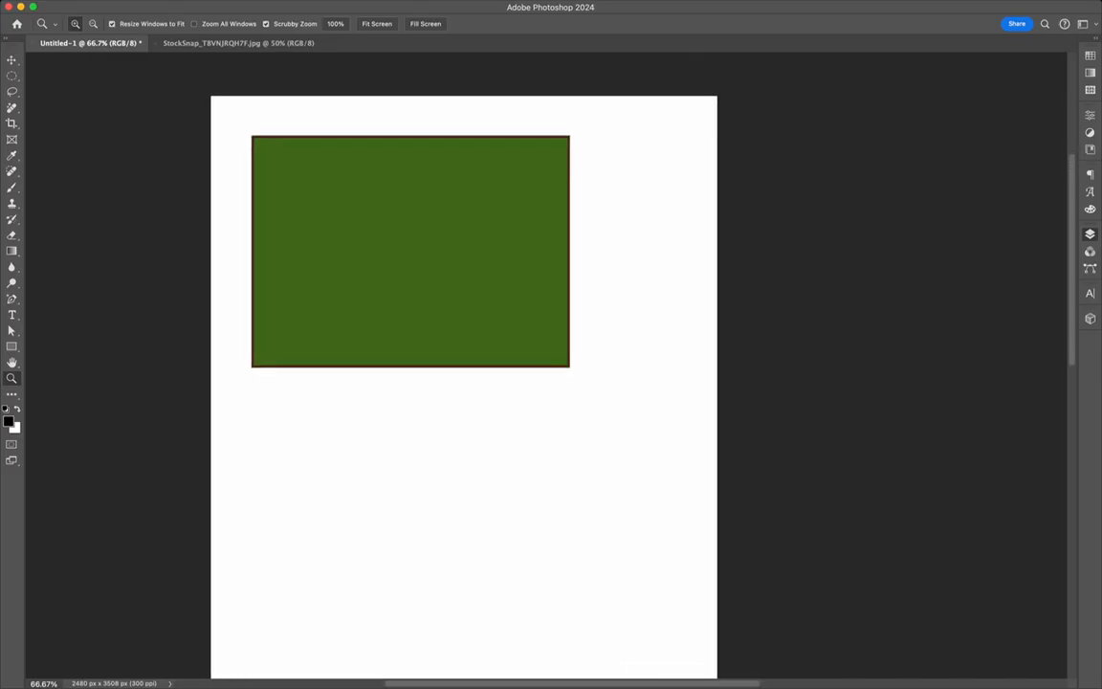
pyautogui.scroll(2, 486, 219)
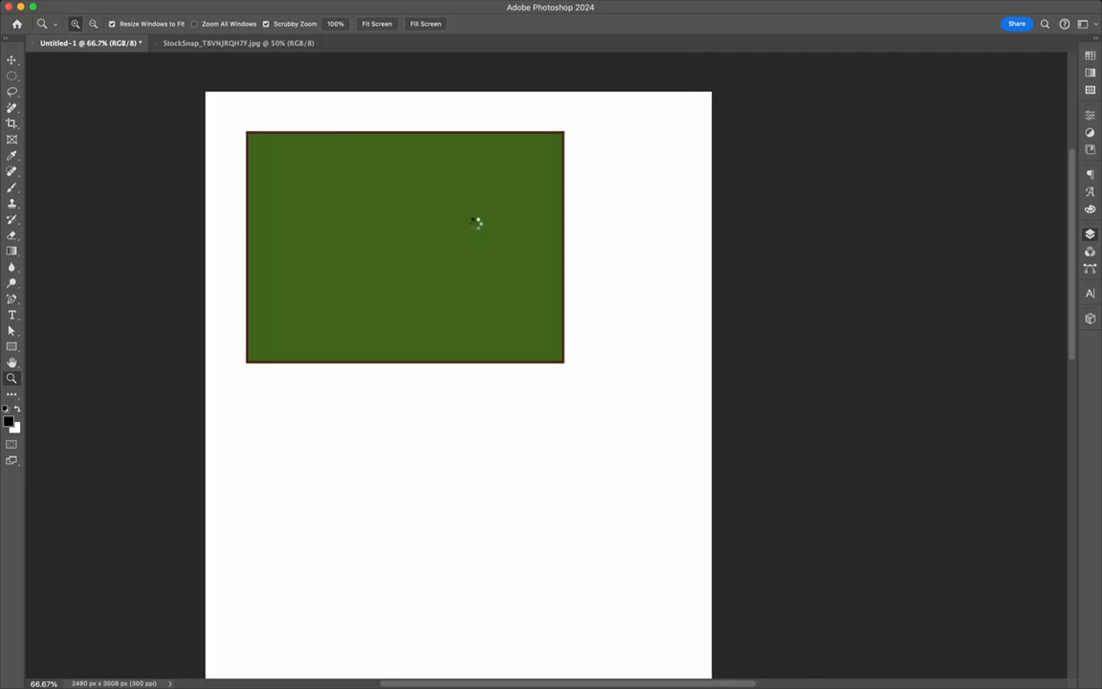
pyautogui.hscroll(2, 477, 221)
pyautogui.scroll(2, 426, 383)
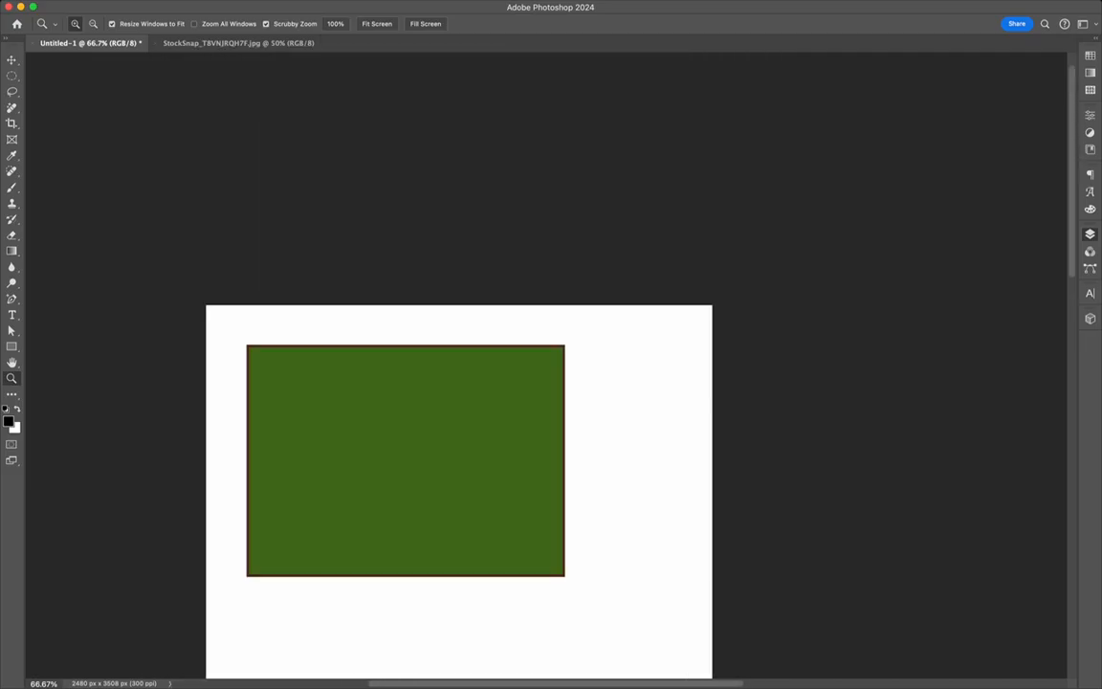
pyautogui.scroll(-2, 479, 239)
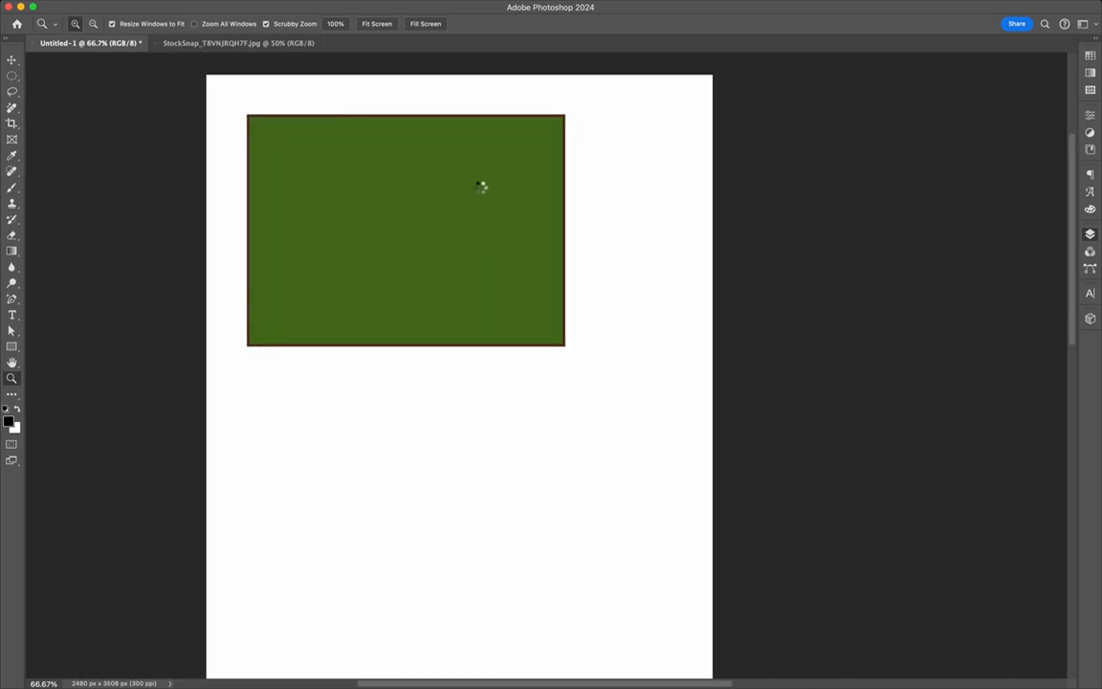
pyautogui.moveTo(482, 187); pyautogui.dragTo(443, 165)
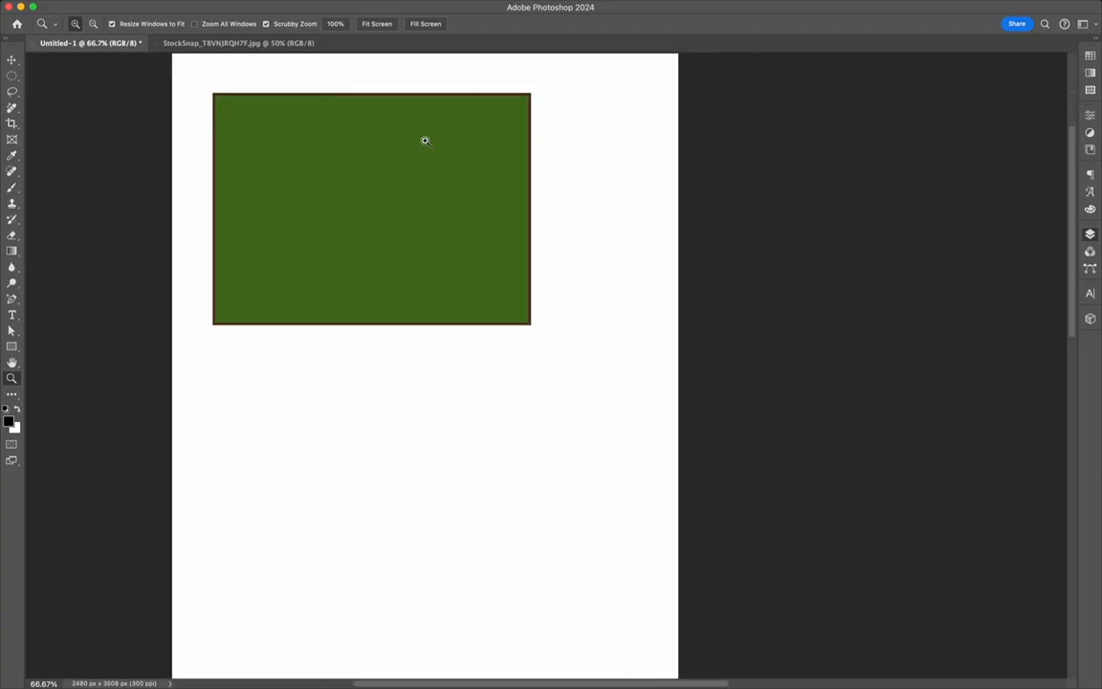
# Move the green rectangle down and slightly to the right on the page, and deselect it
pyautogui.press('v')
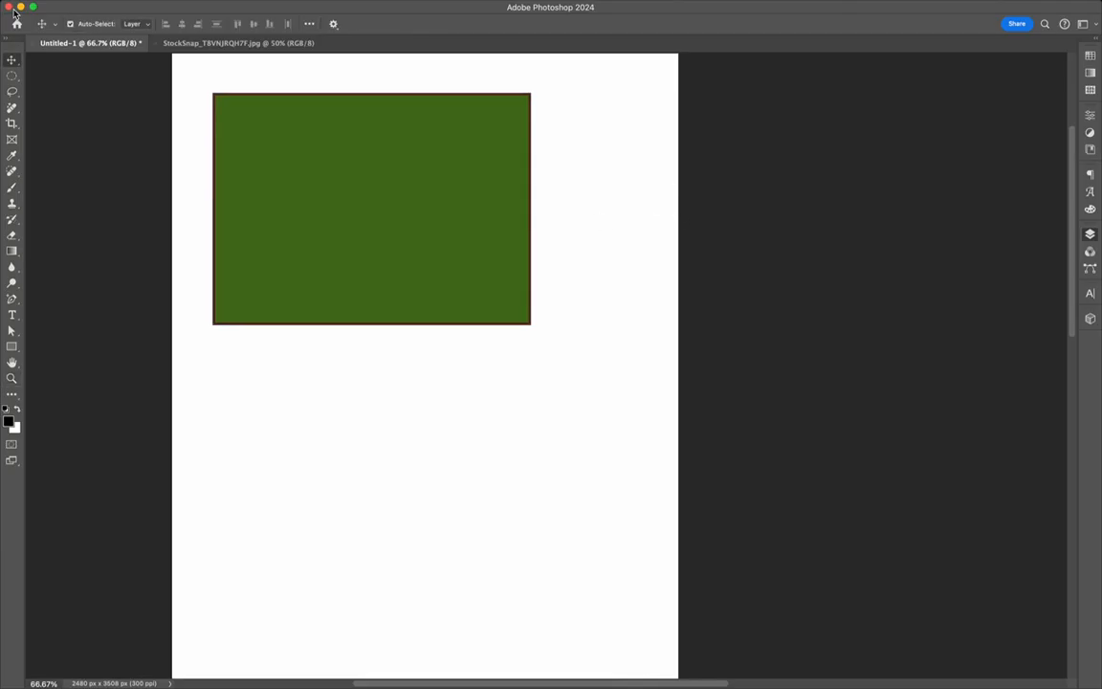
pyautogui.click(427, 157)
pyautogui.moveTo(427, 157); pyautogui.dragTo(395, 204)
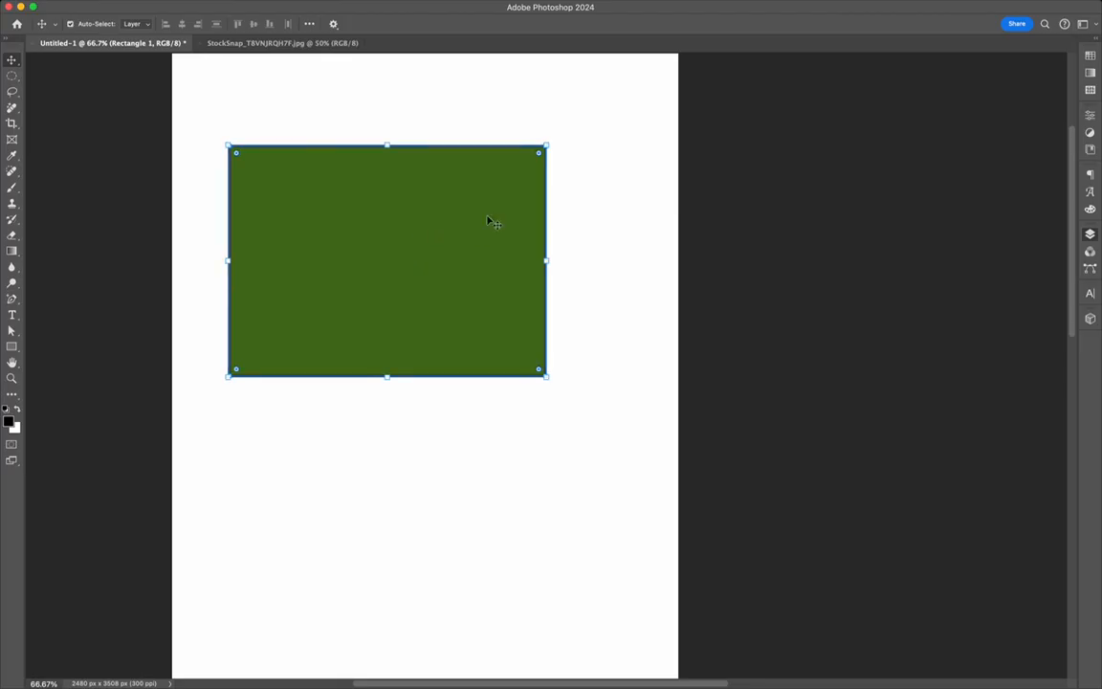
pyautogui.click(719, 167)
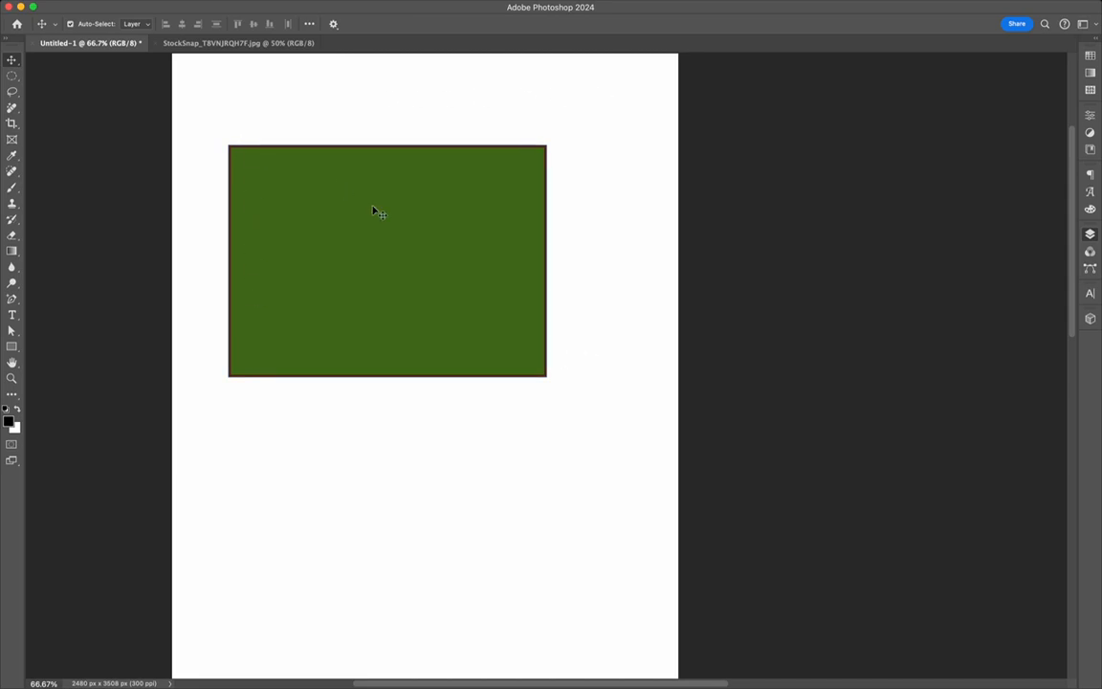
# Select the green rectangle and change its fill colour to bright pink
pyautogui.click(427, 220)
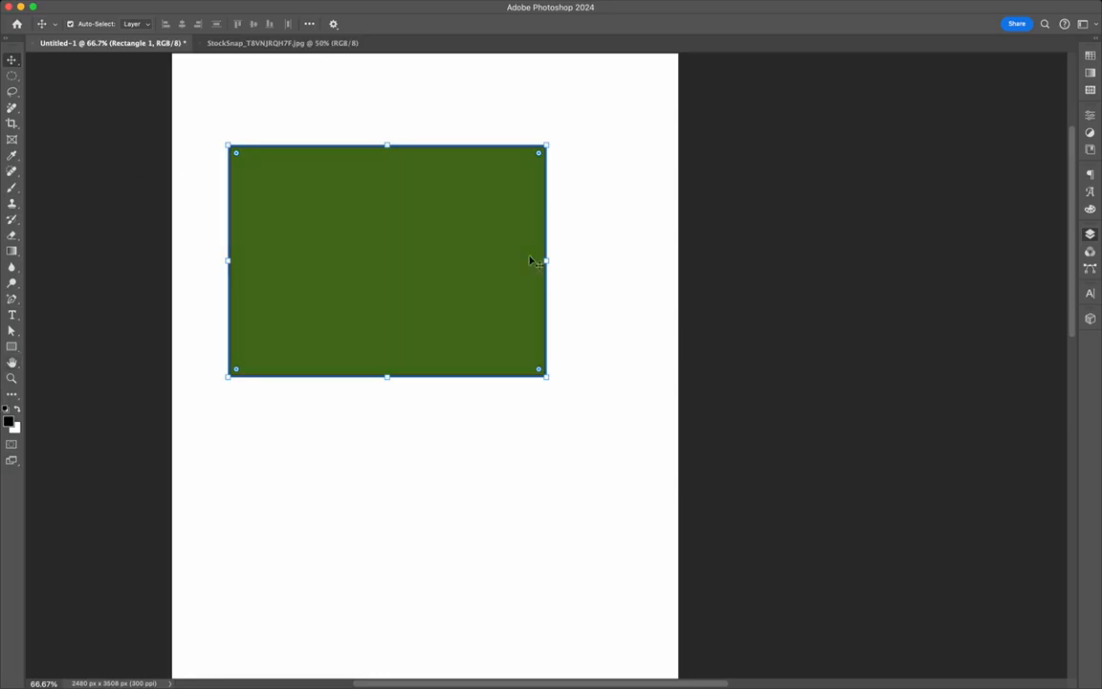
pyautogui.click(11, 347)
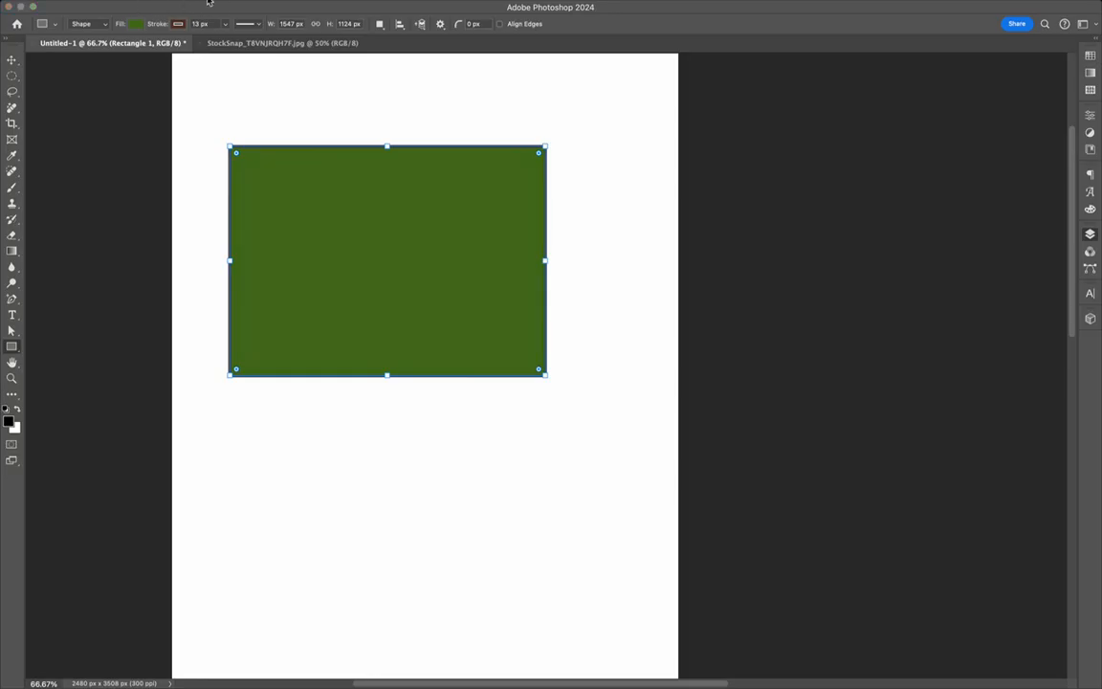
pyautogui.press('i')
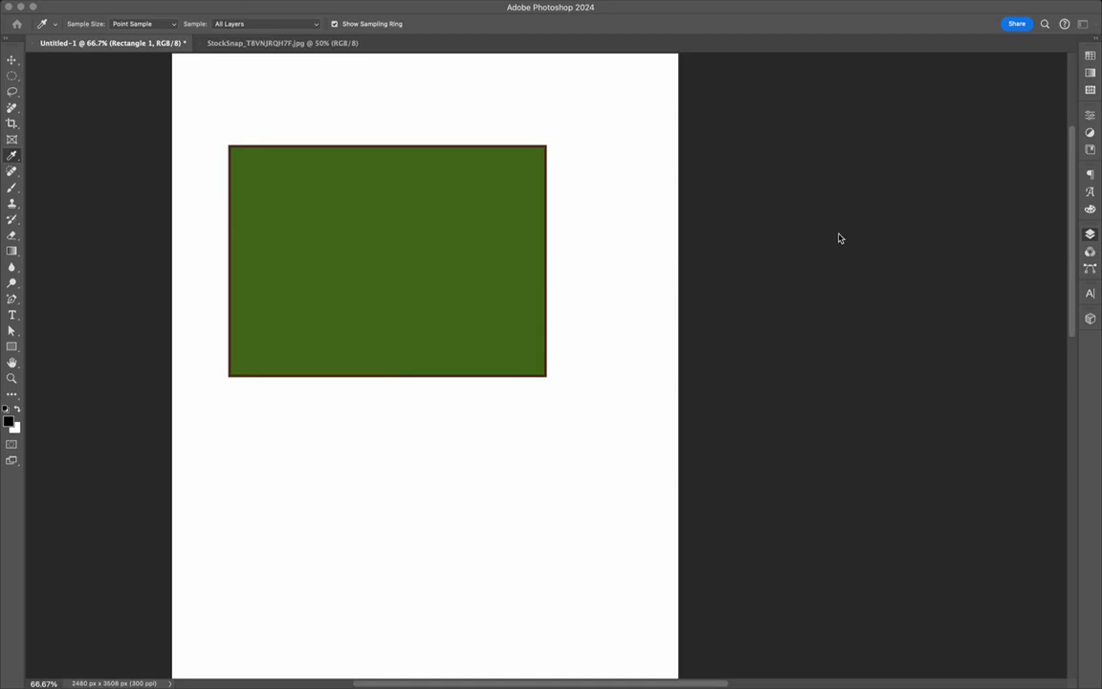
pyautogui.press('super+z')
pyautogui.press('u')
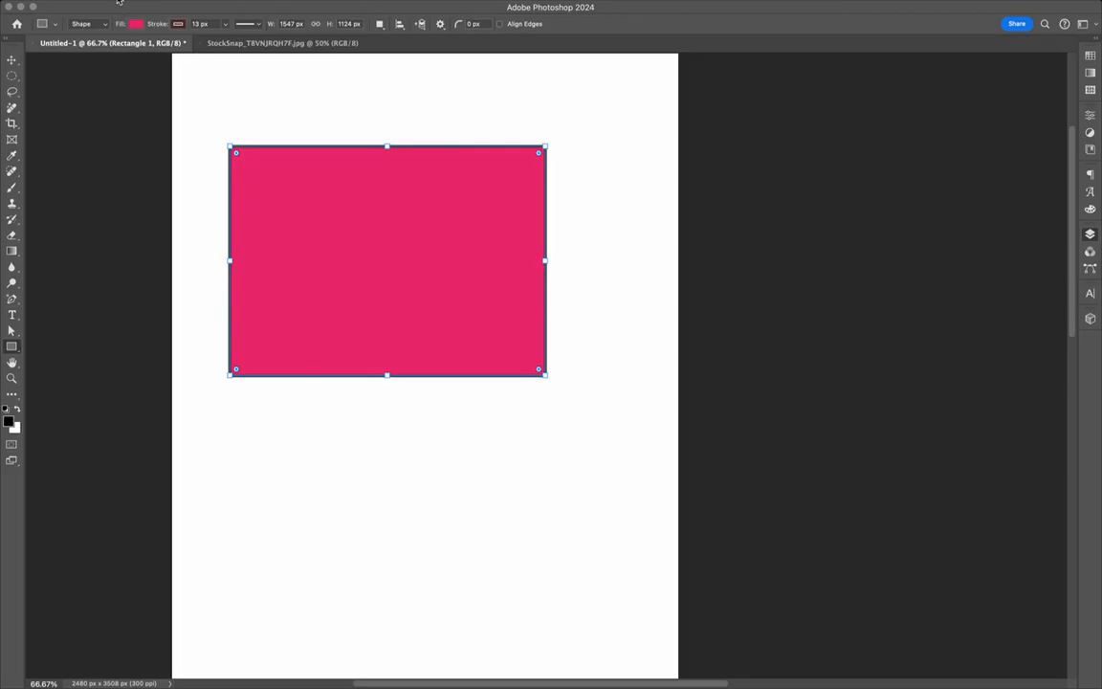
# Try the pink rectangle without a stroke, then give it a dark green stroke 40 px wide
pyautogui.press('super+z')
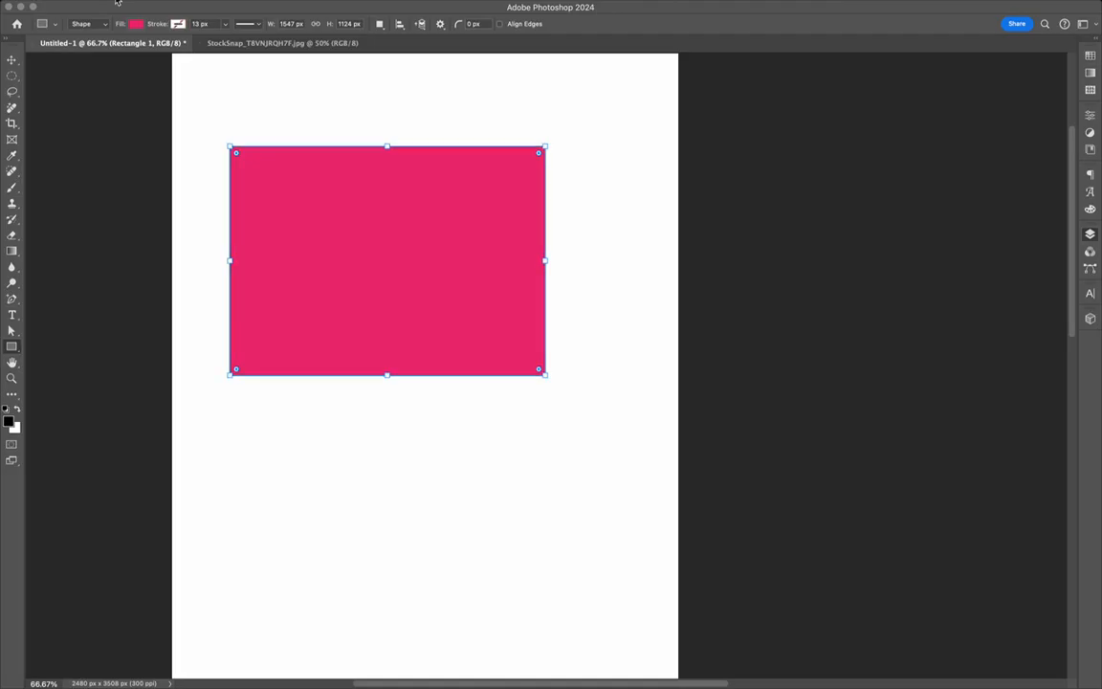
pyautogui.press('super+shift+z')
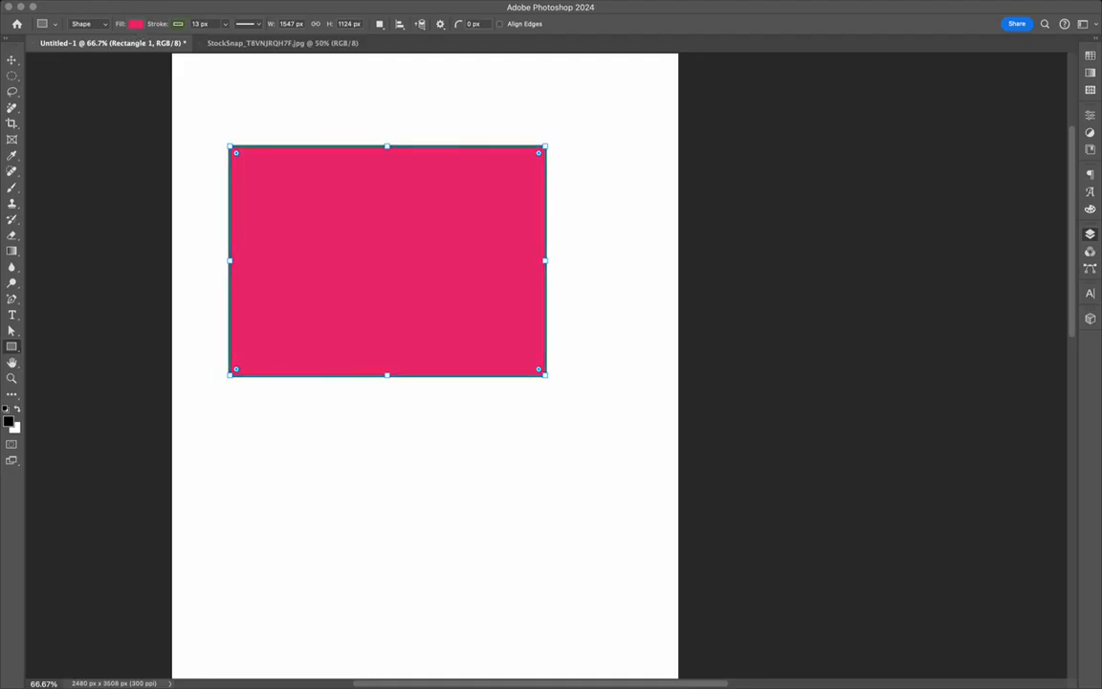
pyautogui.click(200, 24)
pyautogui.write('40')
pyautogui.press('Return')
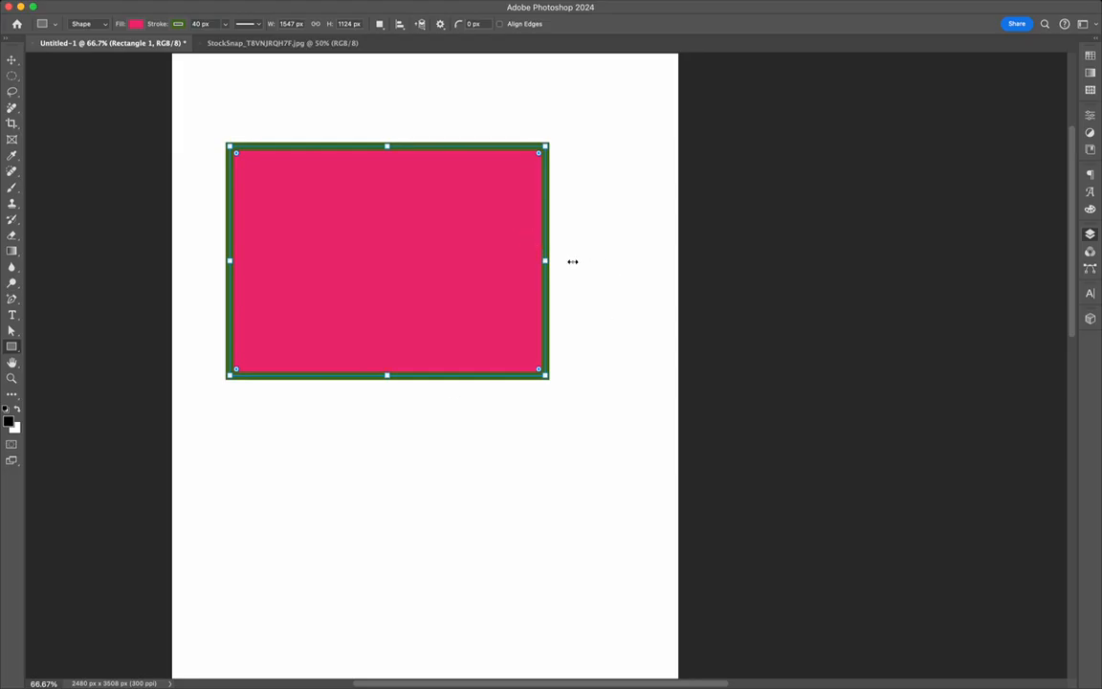
# Thicken the pink rectangle's stroke to 90 px
pyautogui.click(200, 23)
pyautogui.press('Down')
pyautogui.write('20')
pyautogui.press('Return')
pyautogui.press('Up')
pyautogui.press('Up')
pyautogui.press('Up')
pyautogui.press('Up')
pyautogui.press('Up')
pyautogui.press('Up')
pyautogui.press('Up')
pyautogui.press('Up')
pyautogui.press('Up')
pyautogui.press('Up')
pyautogui.press('Up')
pyautogui.press('Up')
pyautogui.press('Return')
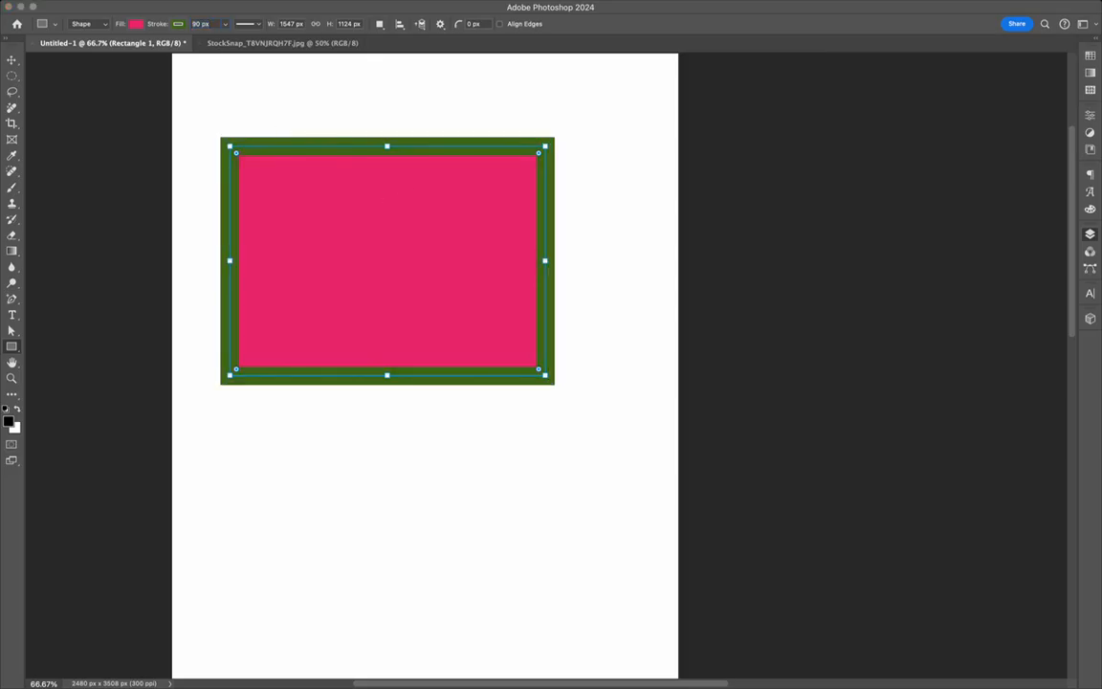
# Recolour the rectangle's thick stroke light green and finally orange, and deselect the rectangle
pyautogui.press('i')
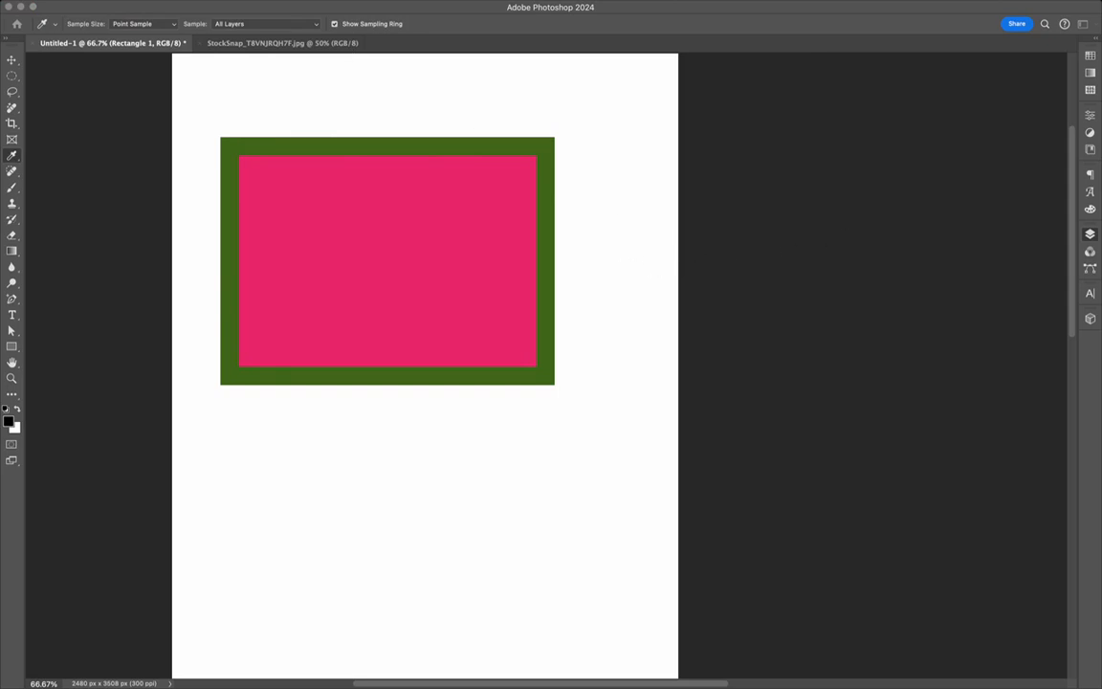
pyautogui.press('u')
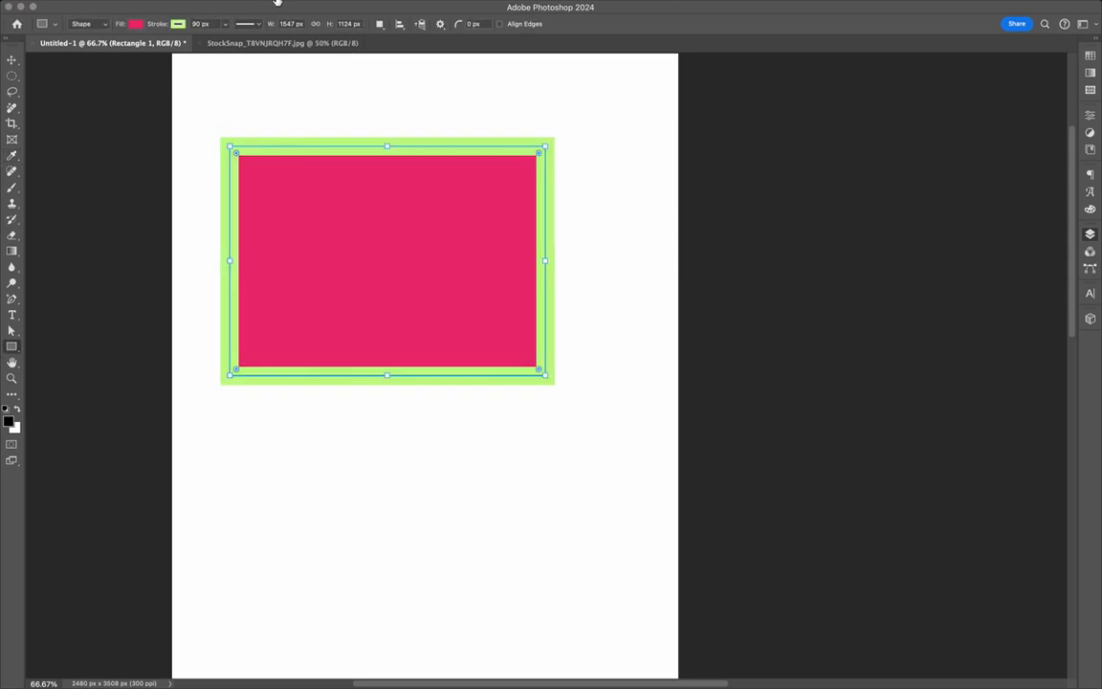
pyautogui.press('i')
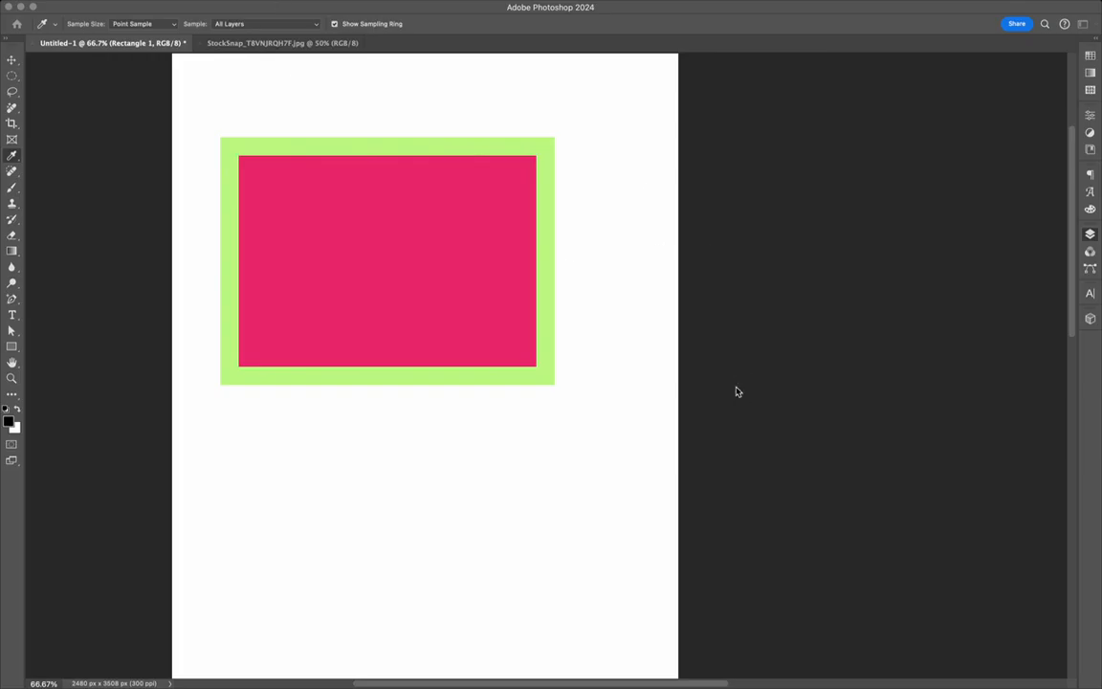
pyautogui.press('u')
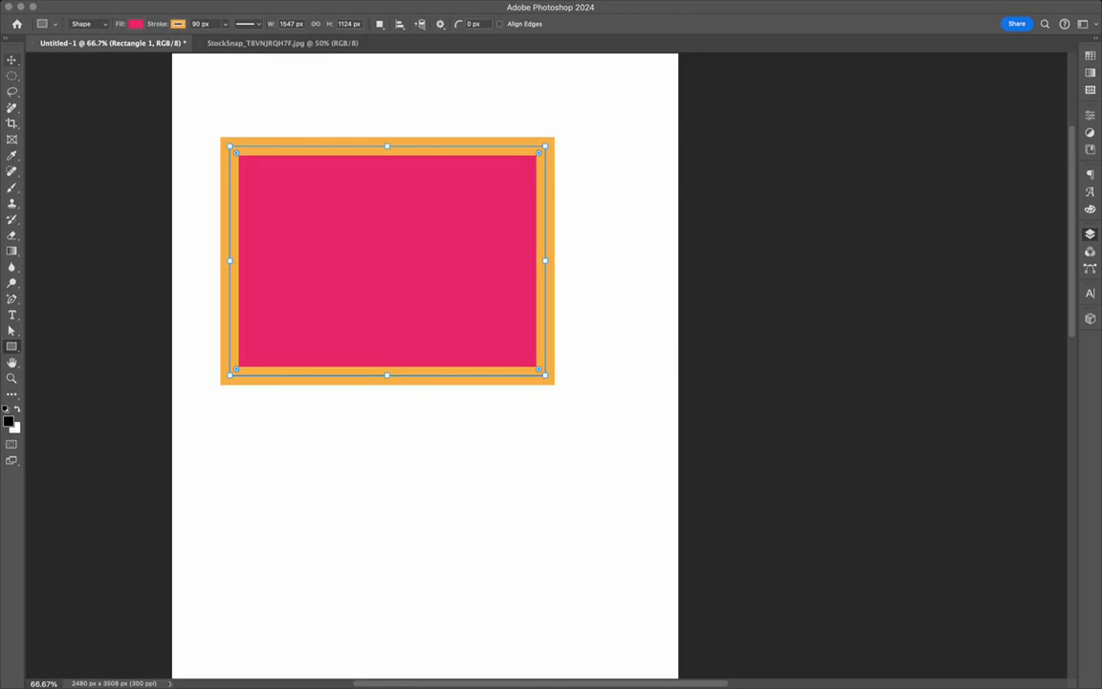
pyautogui.click(12, 59)
pyautogui.press('alt+super+a')
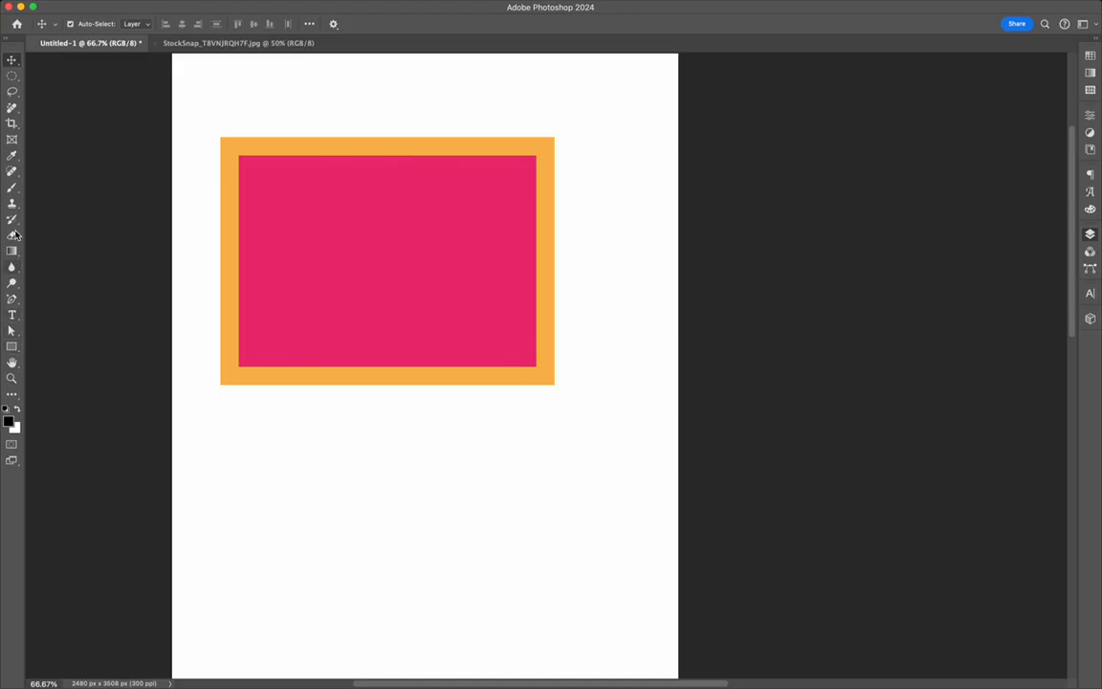
# Draw a pink ellipse with orange stroke, about 1022 by 1051 px, overlapping the rectangle's lower edge
pyautogui.click(12, 346)
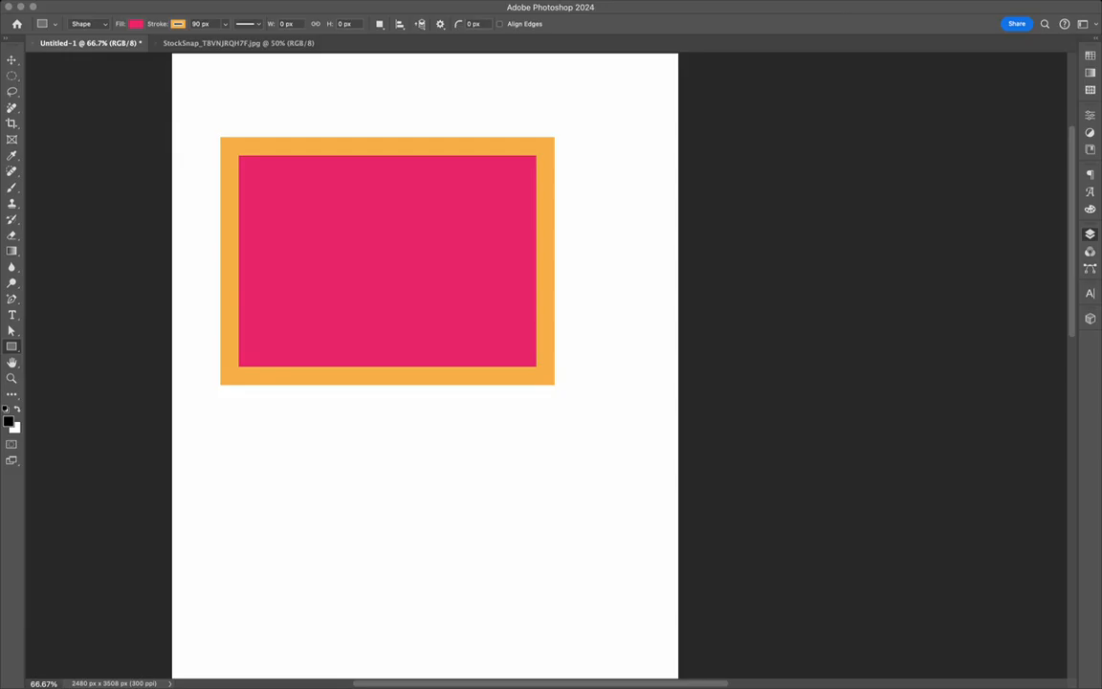
pyautogui.hotkey('shift', 'u')
pyautogui.moveTo(306, 322)
pyautogui.mouseDown()
pyautogui.moveTo(541, 528)
pyautogui.moveTo(507, 551)
pyautogui.moveTo(485, 485)
pyautogui.moveTo(539, 571)
pyautogui.moveTo(515, 536)
pyautogui.mouseUp()
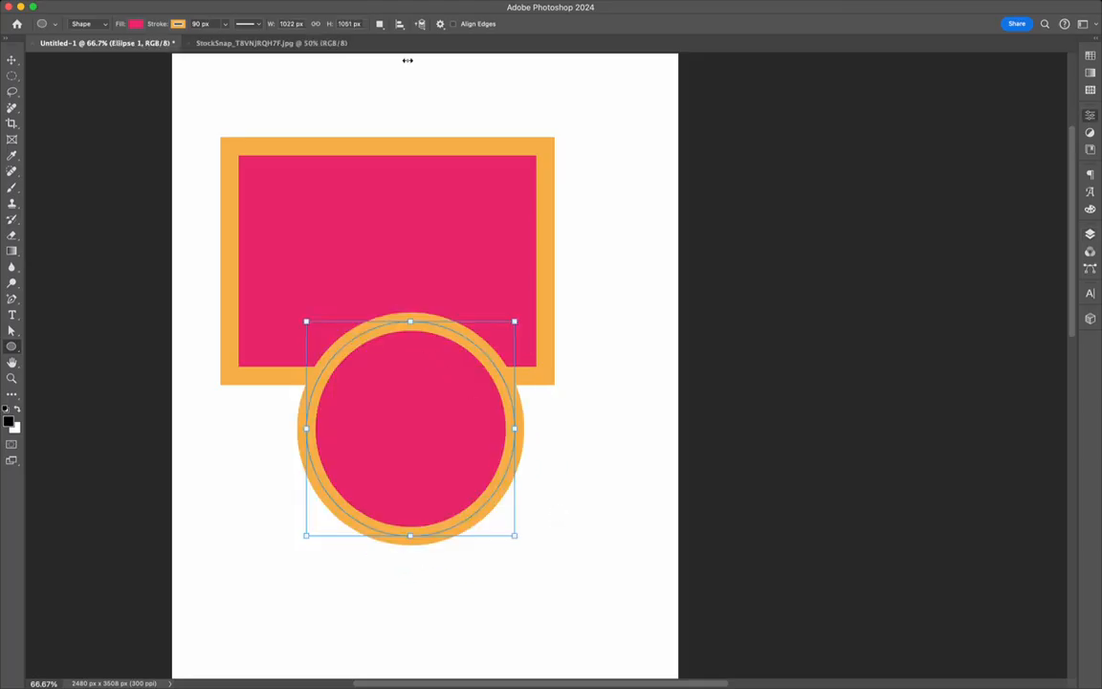
# Draw a circle about 560 px wide on the rectangle's upper edge, add circles of 710 and 756 px below to the same shape, and deselect
pyautogui.moveTo(343, 88); pyautogui.dragTo(458, 203)
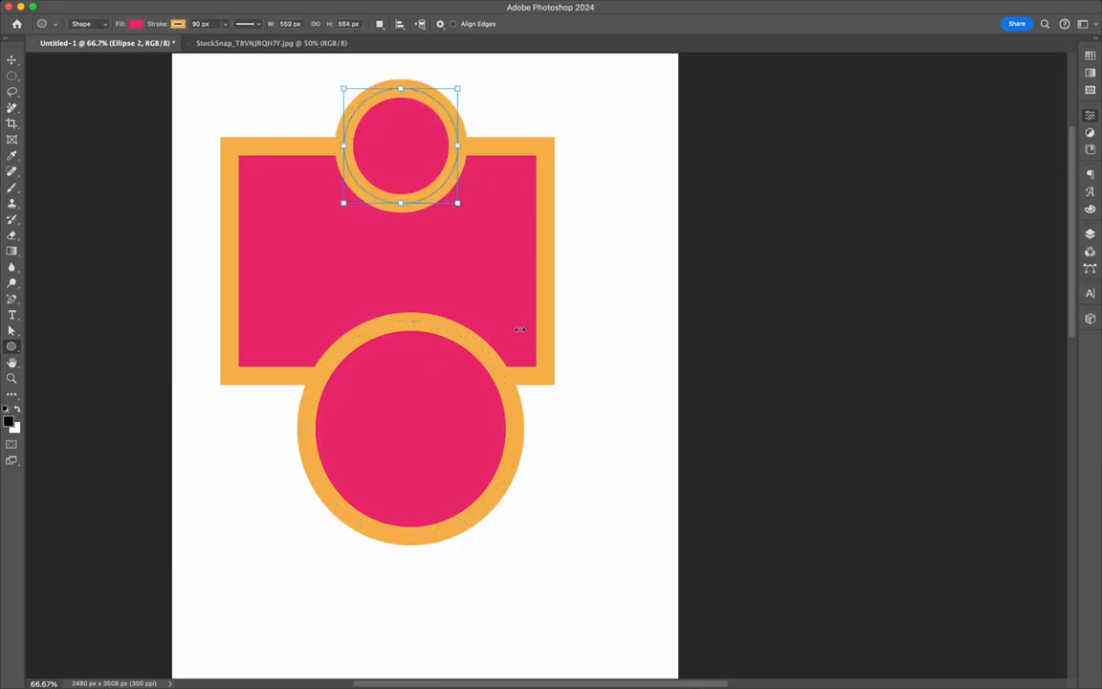
pyautogui.moveTo(223, 464)
pyautogui.mouseDown()
pyautogui.moveTo(337, 576)
pyautogui.moveTo(414, 606)
pyautogui.moveTo(412, 597)
pyautogui.mouseUp()
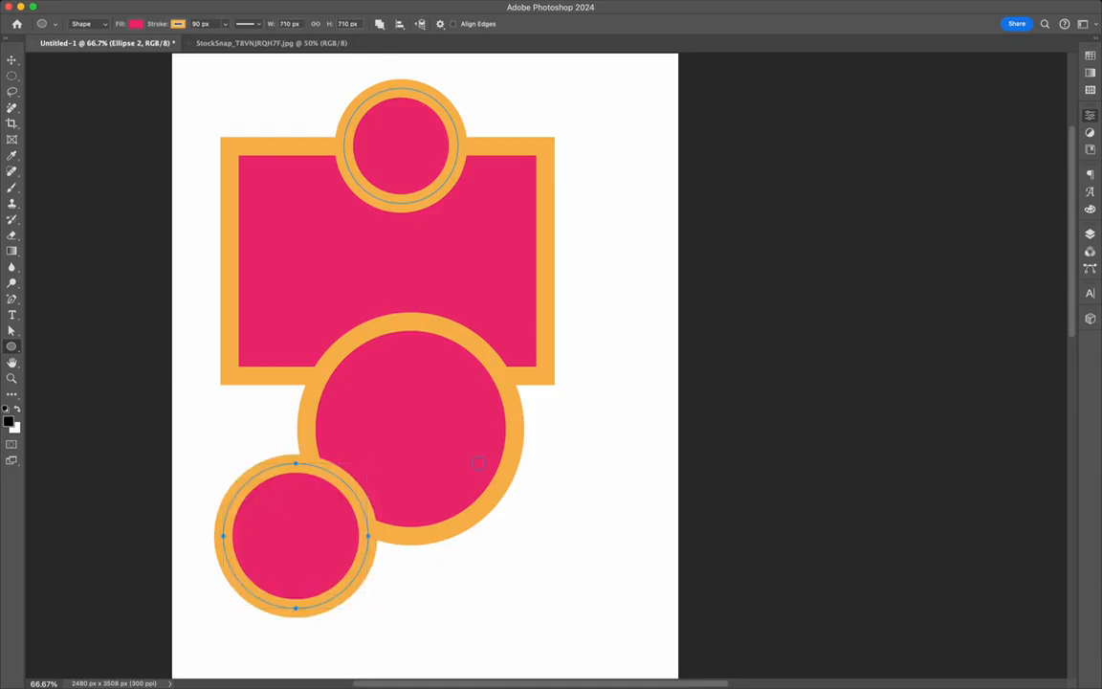
pyautogui.moveTo(472, 457); pyautogui.dragTo(626, 610)
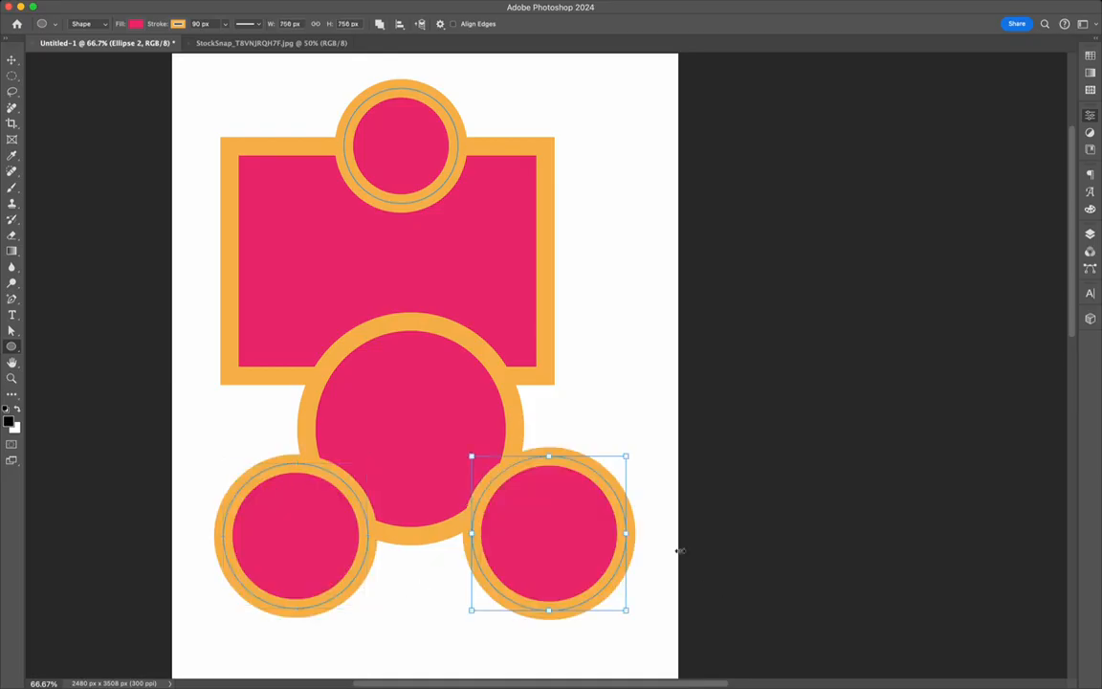
pyautogui.click(12, 59)
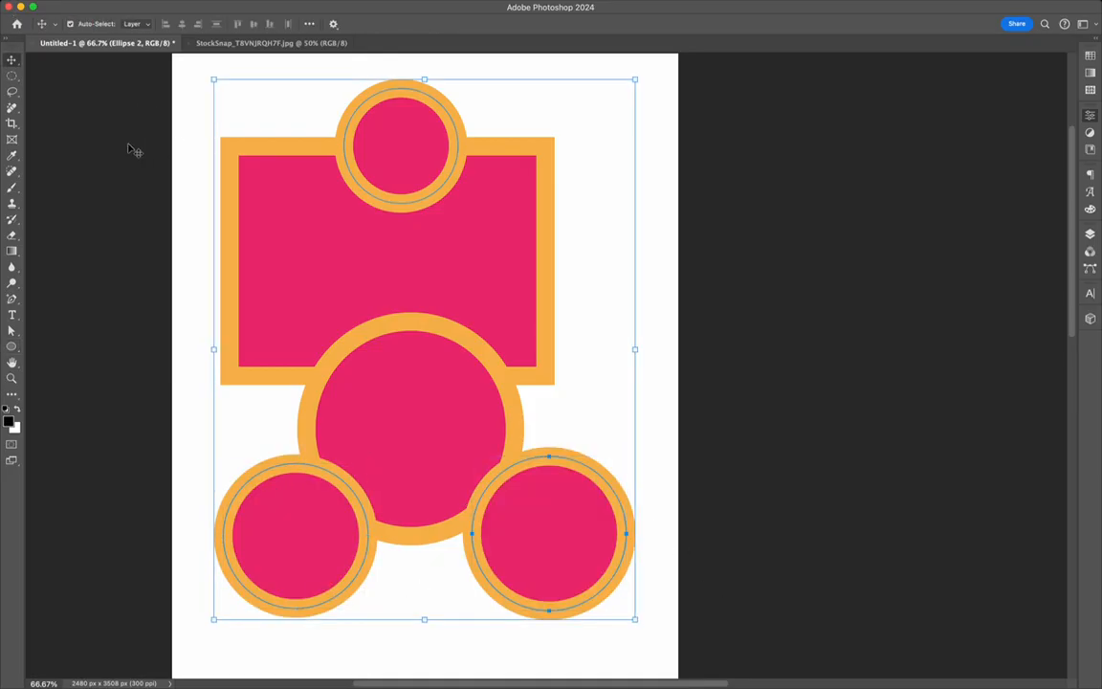
pyautogui.click(134, 149)
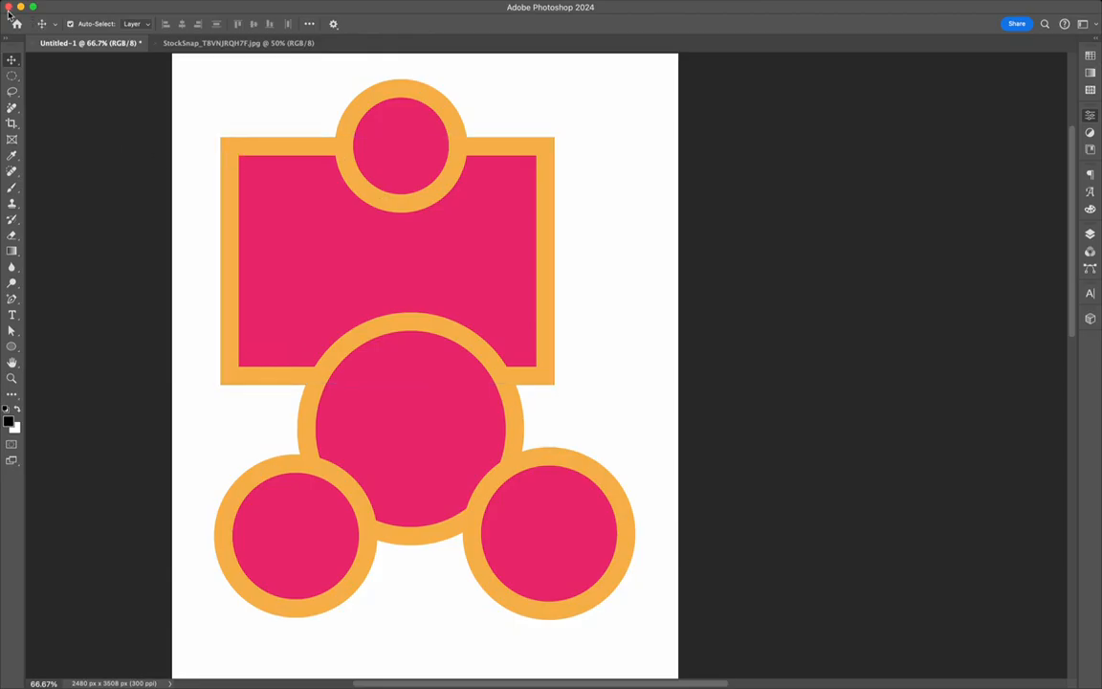
# Select the shape made of the three smaller circles, change its fill to brown, and deselect it
pyautogui.click(430, 88)
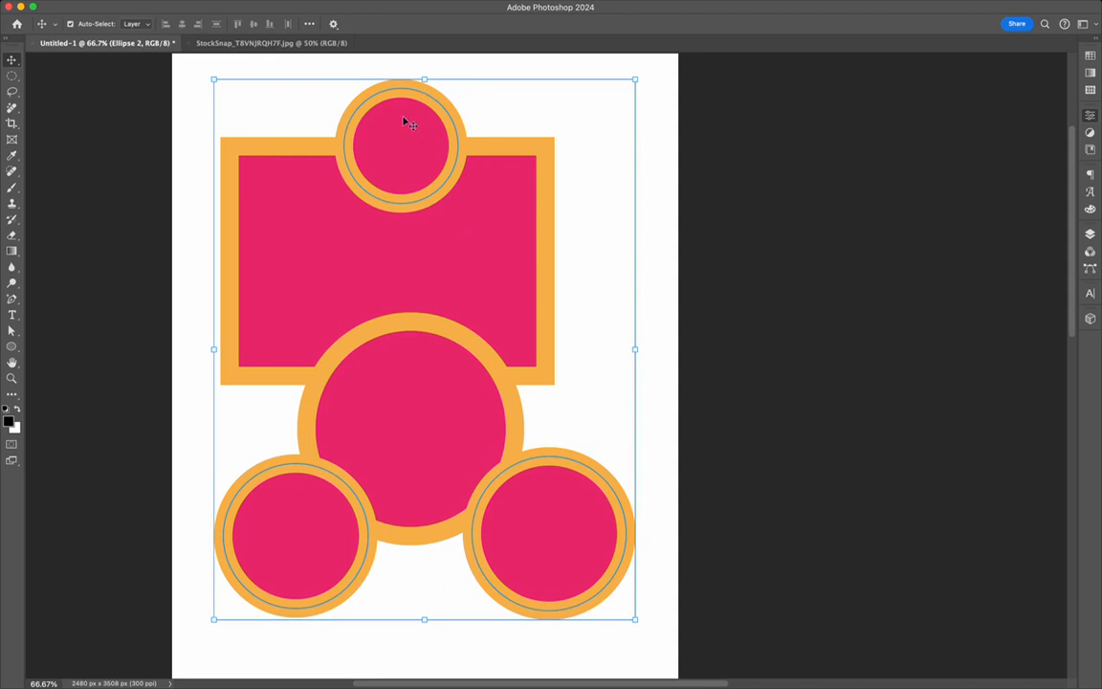
pyautogui.click(12, 326)
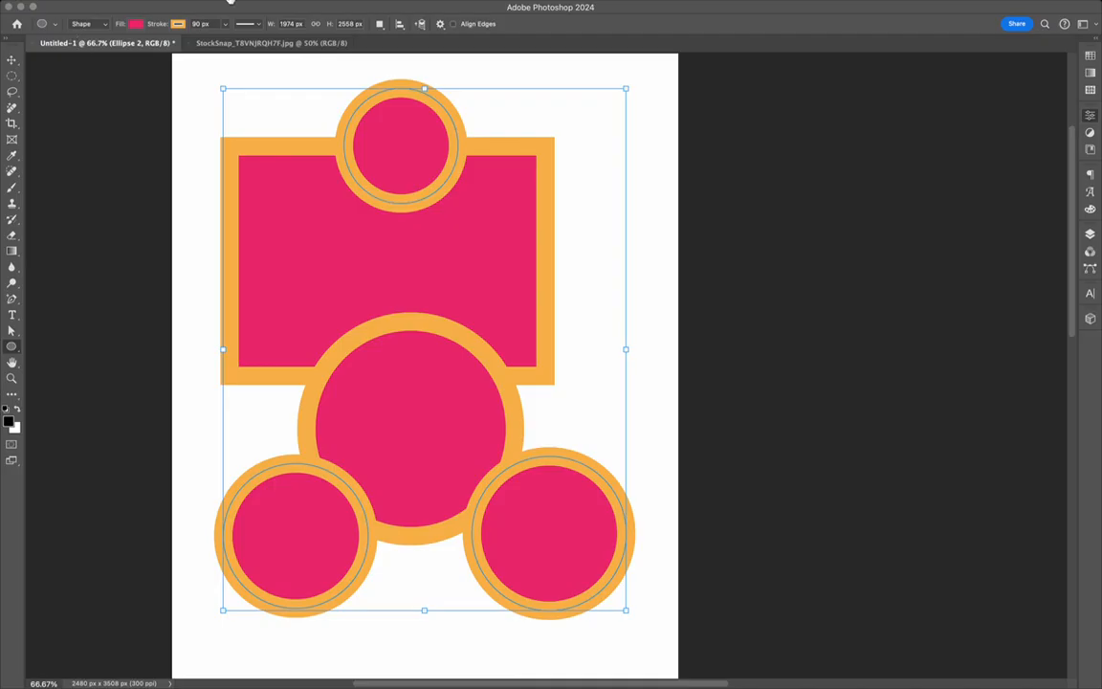
pyautogui.press('i')
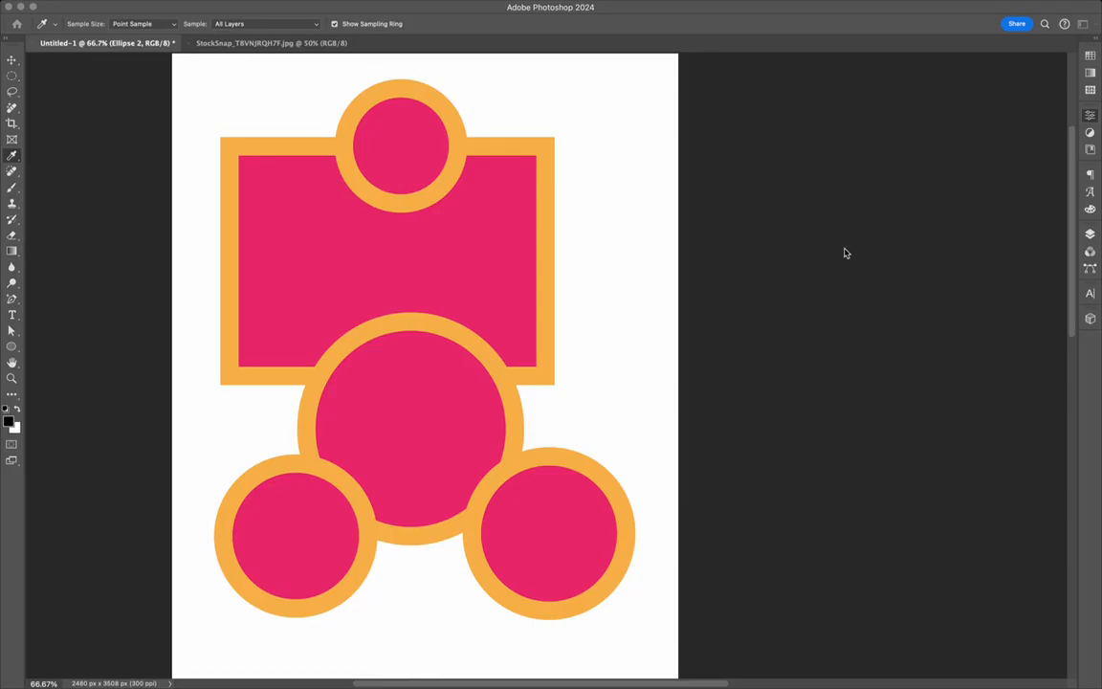
pyautogui.press('u')
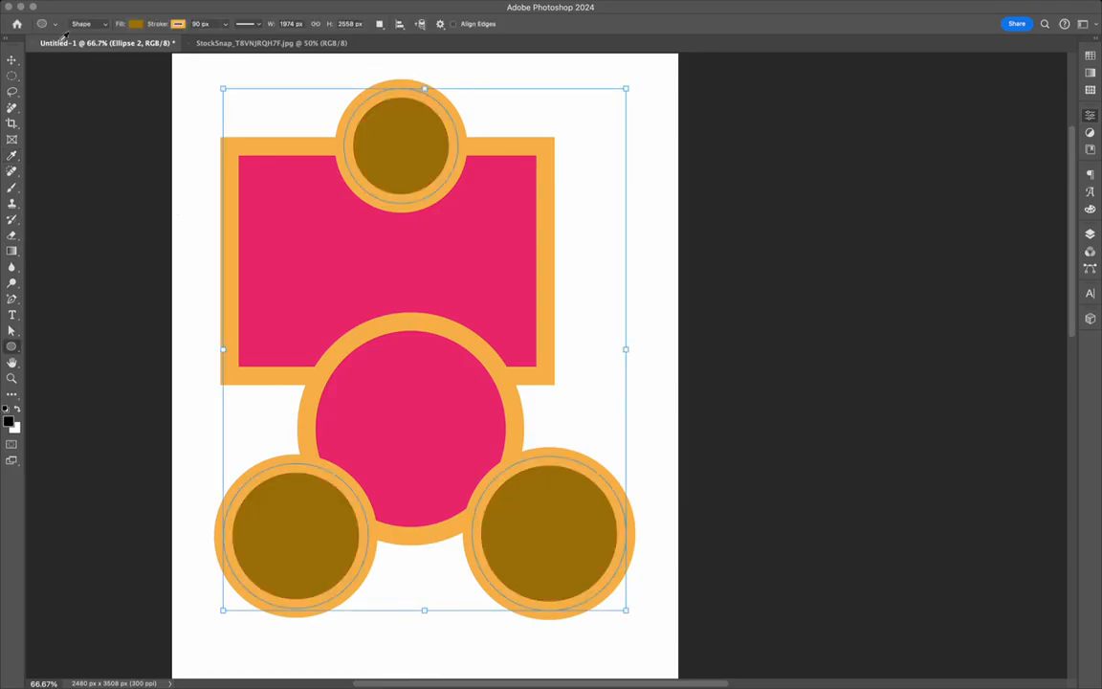
pyautogui.click(13, 58)
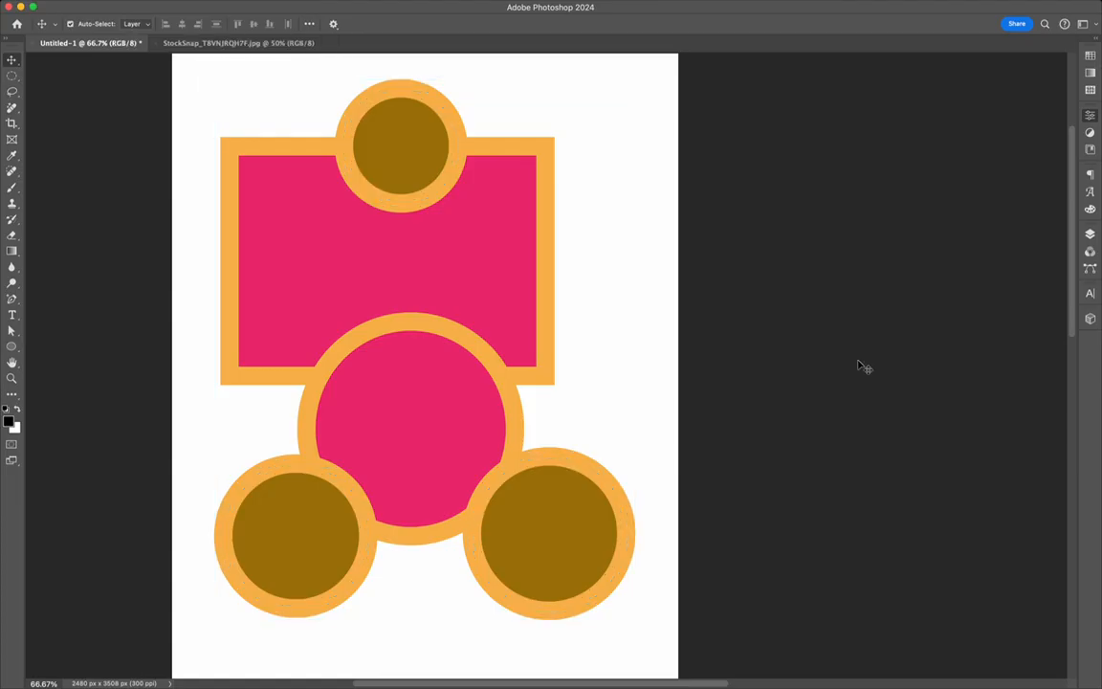
# Move the three joined brown circles slightly upward, then delete them from the page
pyautogui.moveTo(615, 512); pyautogui.dragTo(617, 484)
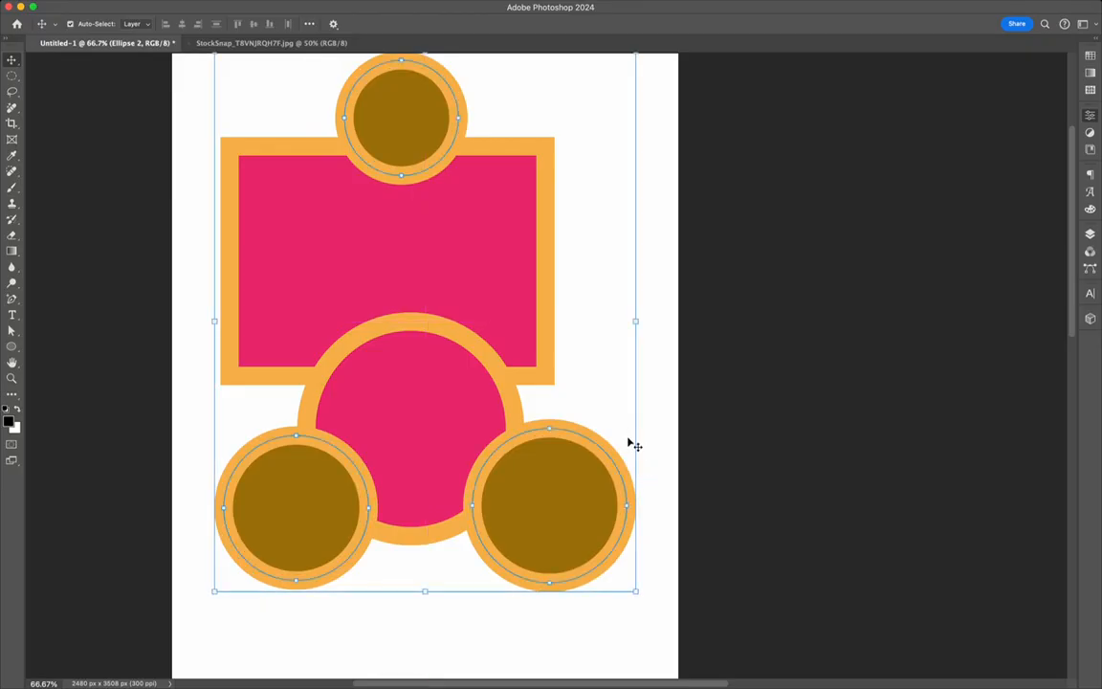
pyautogui.press('Delete')
pyautogui.click(703, 400)
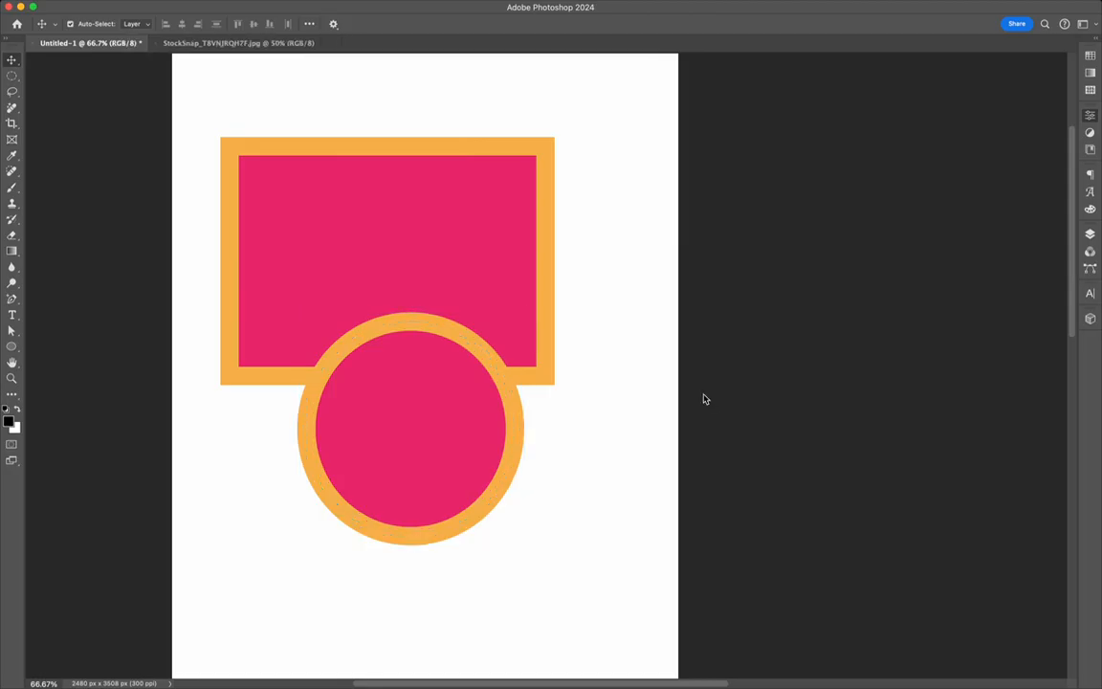
# Draw two separate brown ellipses, about 705 by 683 px on the rectangle's upper edge and about 630 by 700 px overlapping it on the right
pyautogui.click(12, 346)
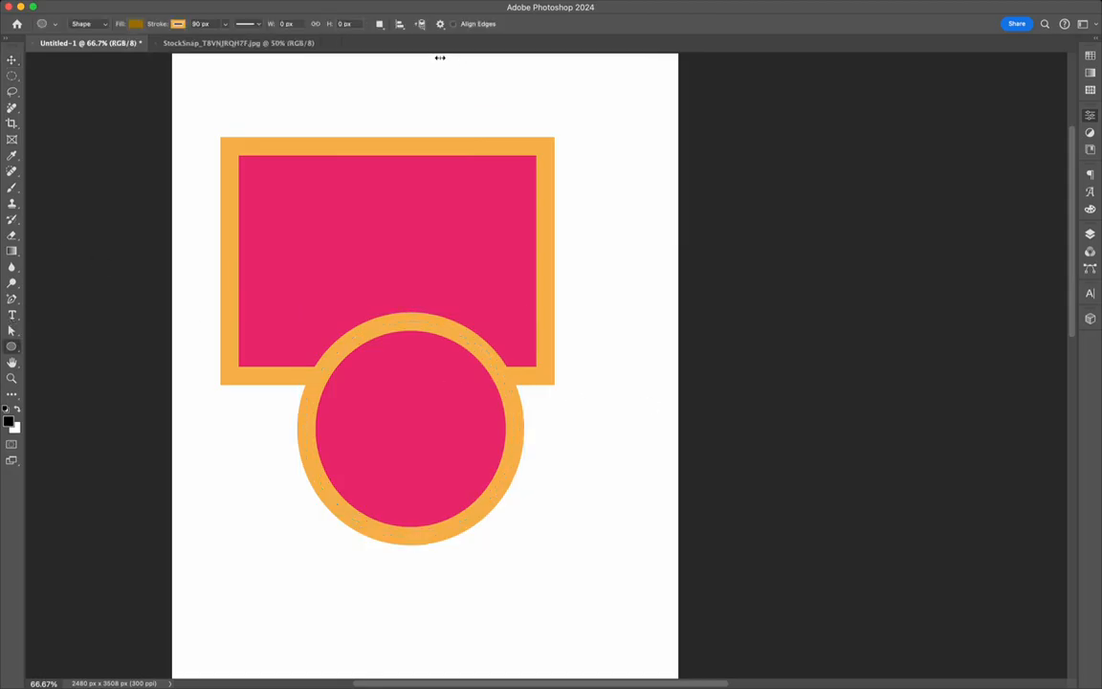
pyautogui.moveTo(349, 83); pyautogui.dragTo(536, 180)
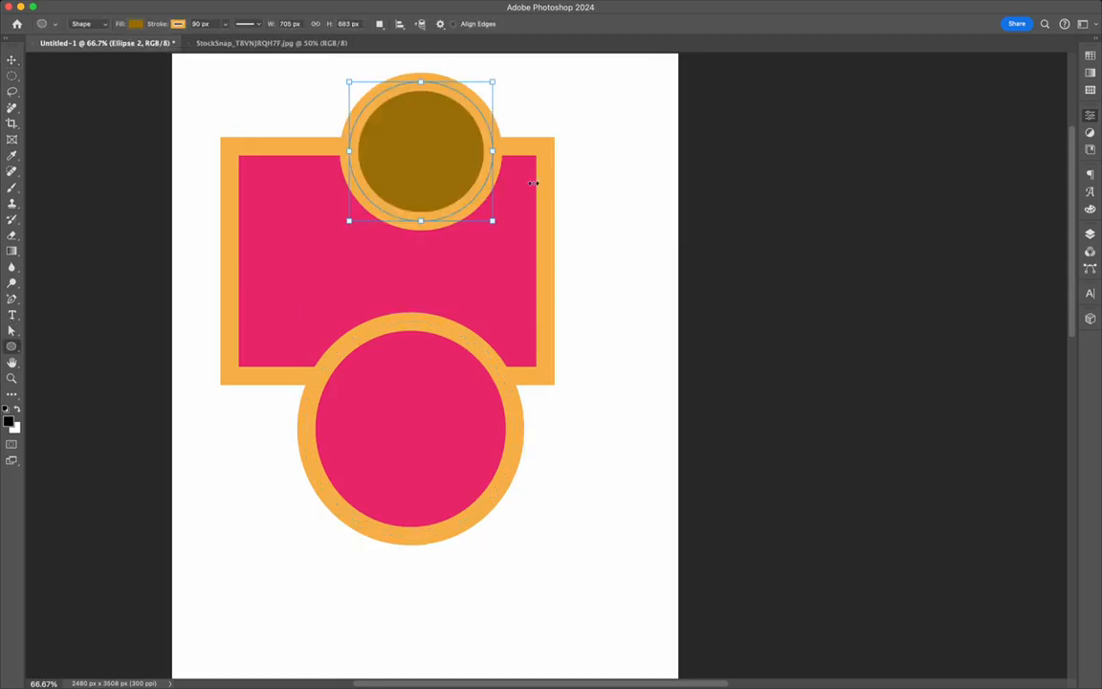
pyautogui.moveTo(447, 127); pyautogui.dragTo(577, 271)
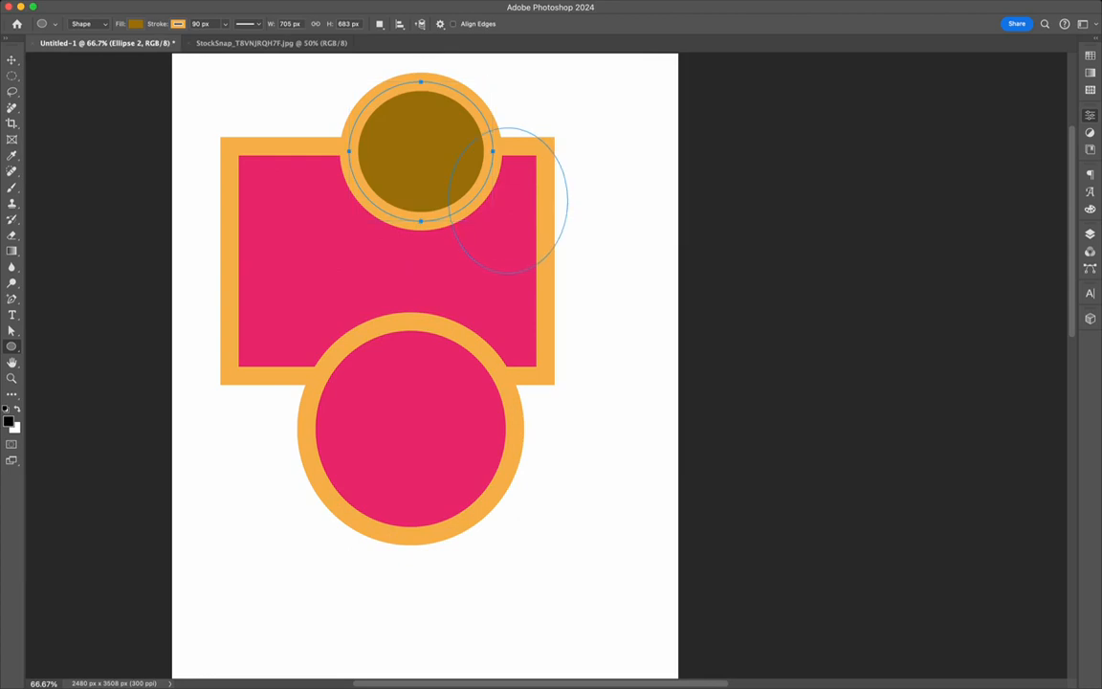
# Move the two brown ellipses apart individually, toward the rectangle's upper-left and upper-right corners
pyautogui.click(12, 59)
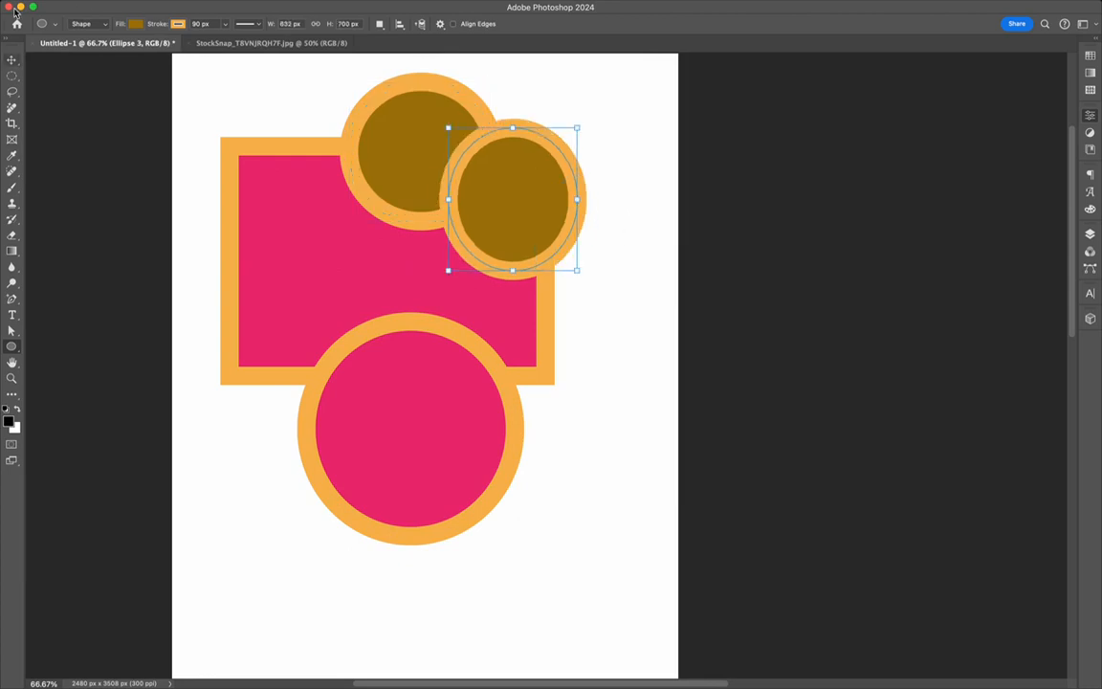
pyautogui.moveTo(583, 135); pyautogui.dragTo(650, 104)
pyautogui.click(460, 94)
pyautogui.moveTo(460, 94); pyautogui.dragTo(372, 81)
pyautogui.moveTo(571, 117); pyautogui.dragTo(526, 116)
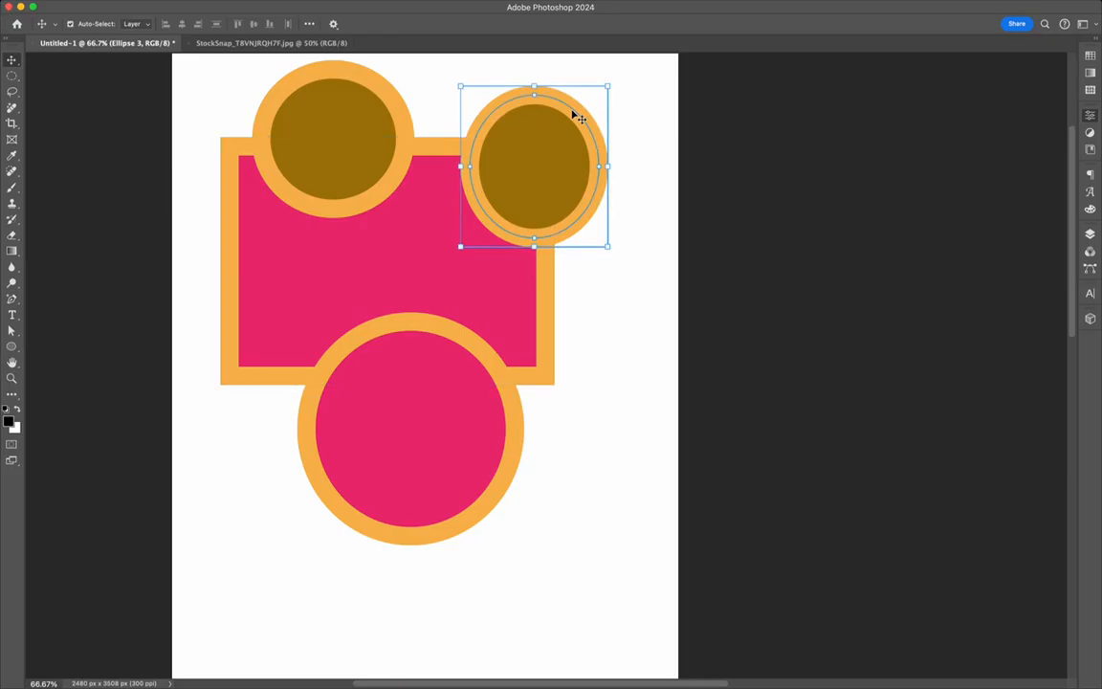
# Delete the upper-right brown ellipse and move the other one to the middle of the rectangle's upper edge
pyautogui.press('BackSpace')
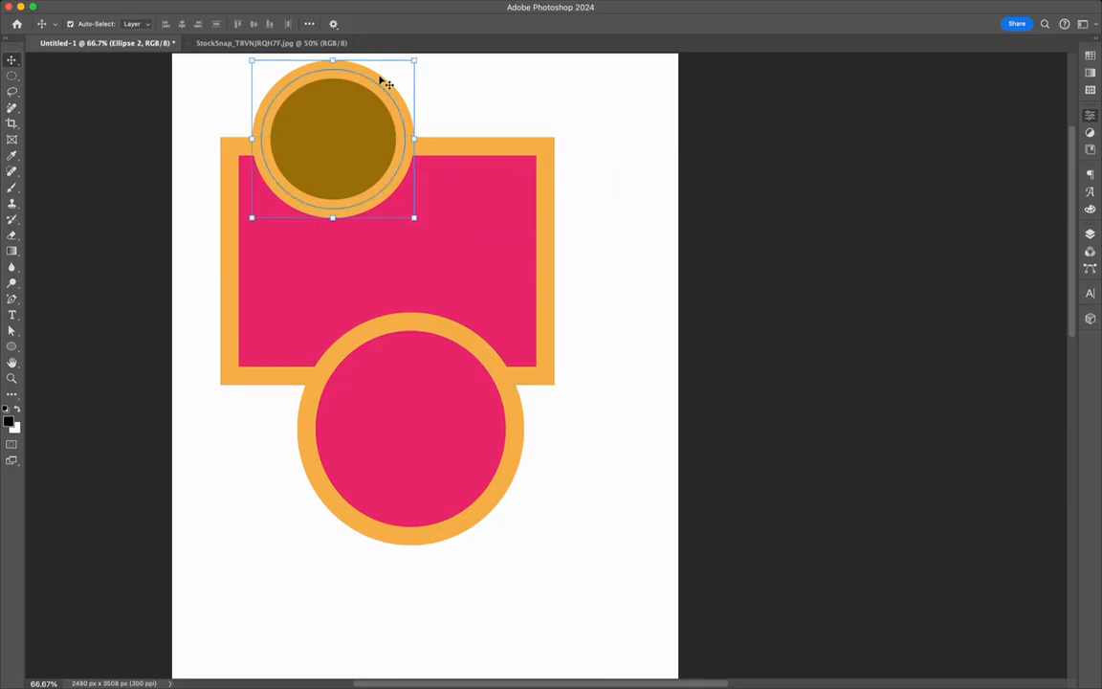
pyautogui.moveTo(381, 82); pyautogui.dragTo(447, 89)
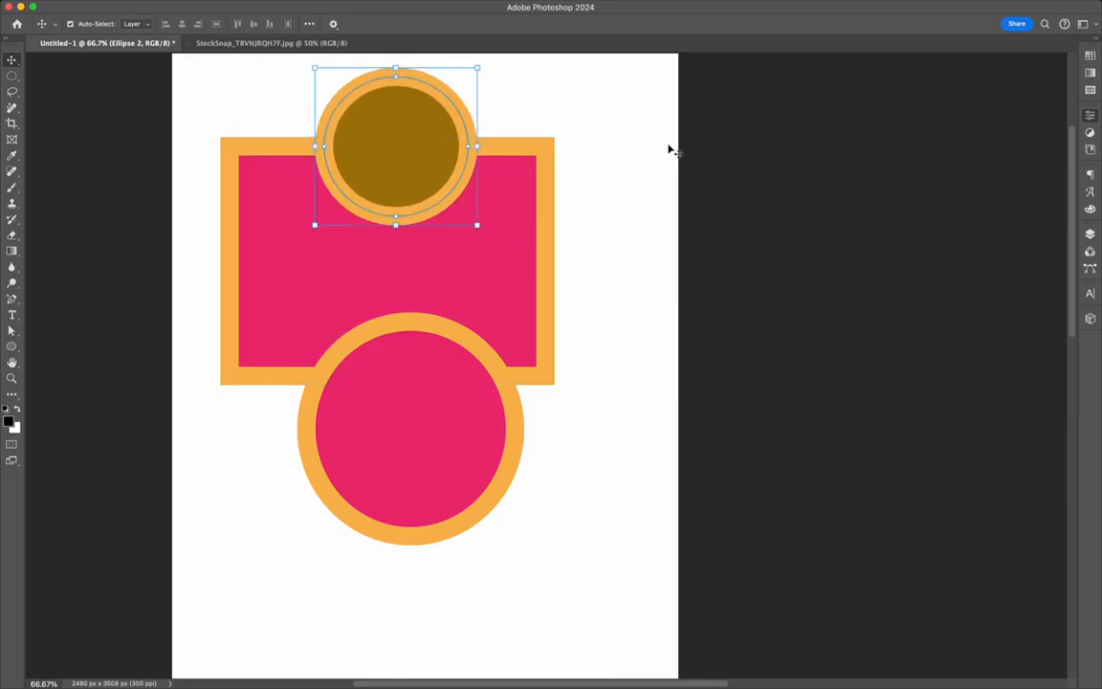
# Enlarge the brown ellipse on the rectangle's upper edge slightly with Free Transform
pyautogui.press('super+t')
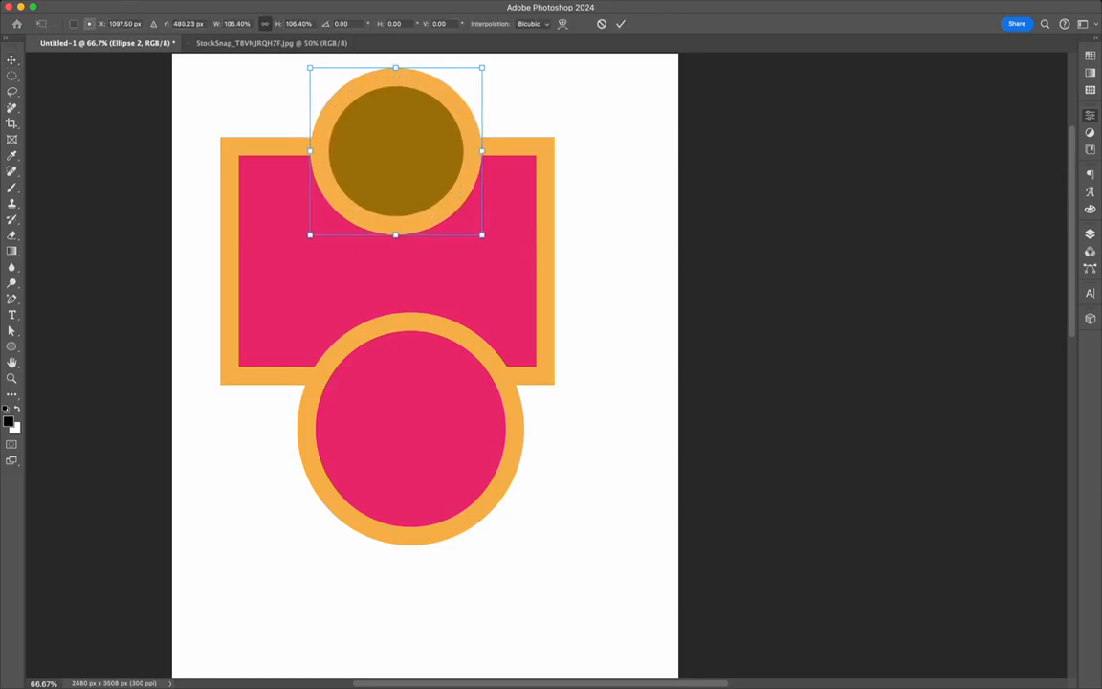
pyautogui.press('Return')
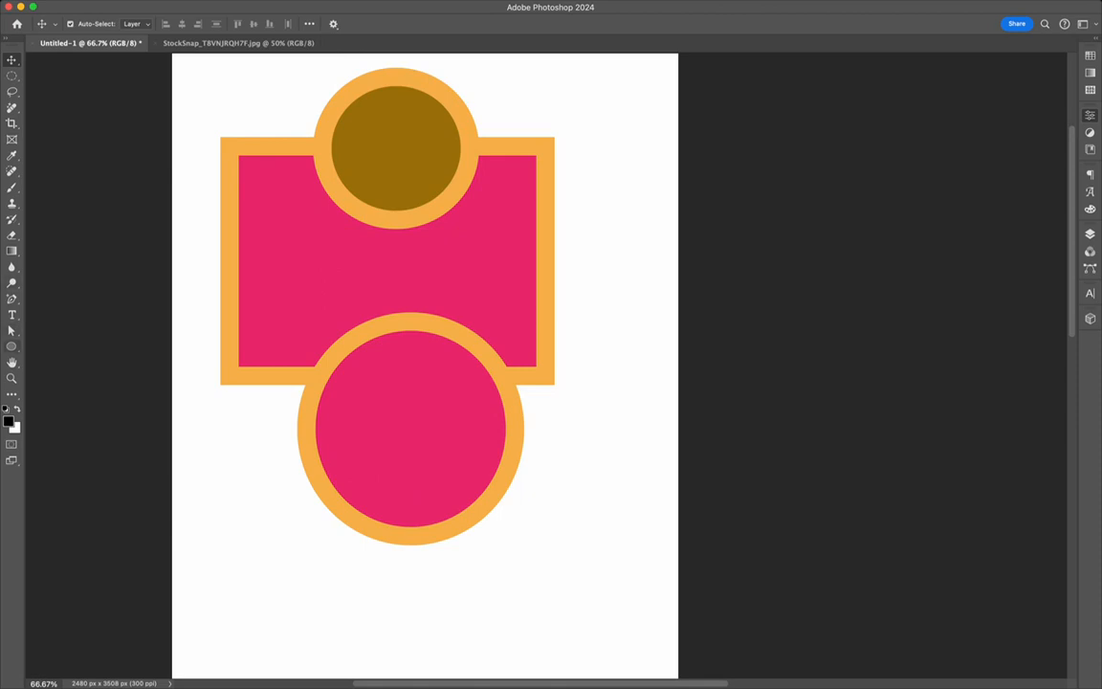
# Draw a brown circle about 879 px wide at the page's lower left and move it over the pink circle's right edge
pyautogui.click(11, 347)
pyautogui.moveTo(212, 459); pyautogui.dragTo(395, 639)
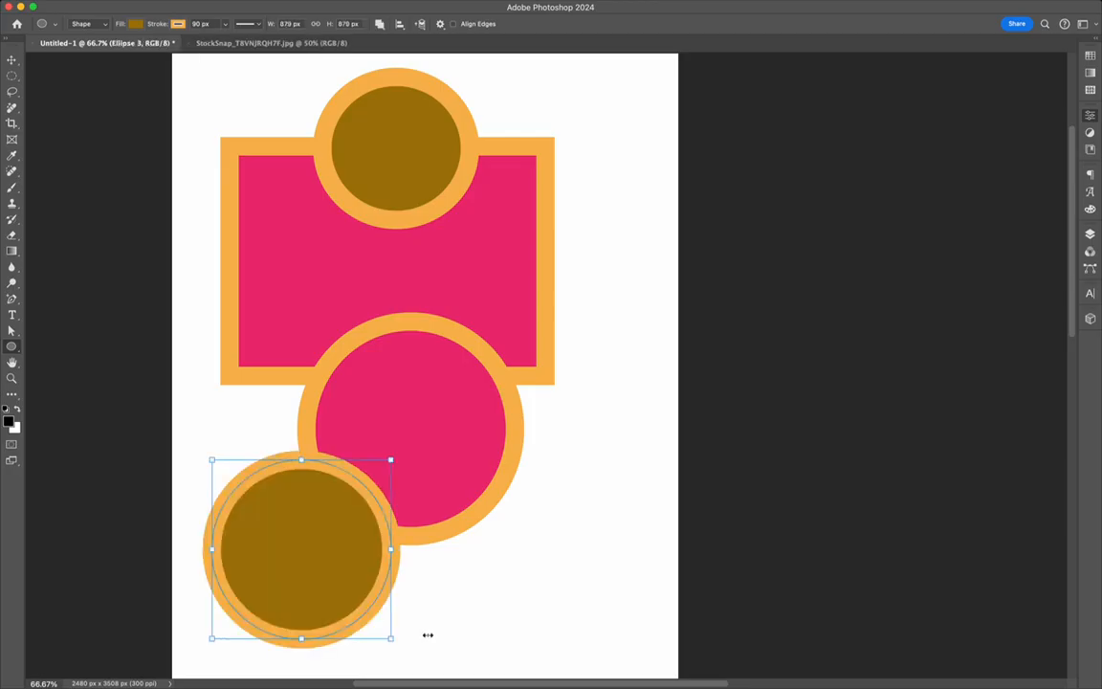
pyautogui.press('v')
pyautogui.moveTo(357, 533); pyautogui.dragTo(623, 449)
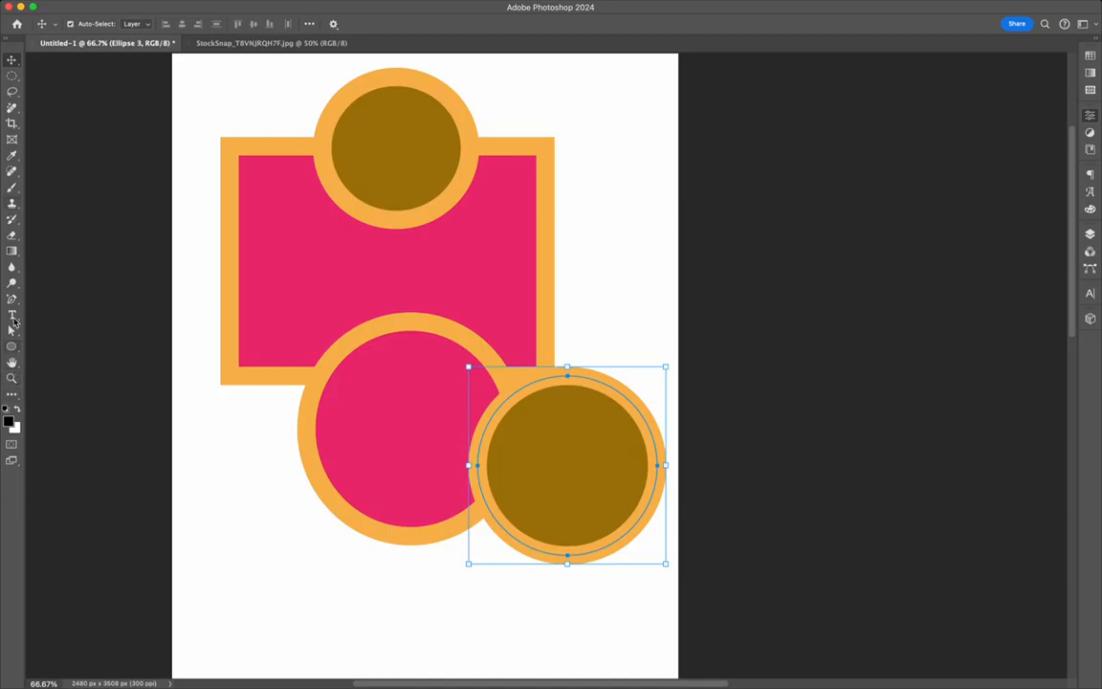
# Draw a brown triangle about 1071 by 928 px over the lower left of the pink circle
pyautogui.press('u')
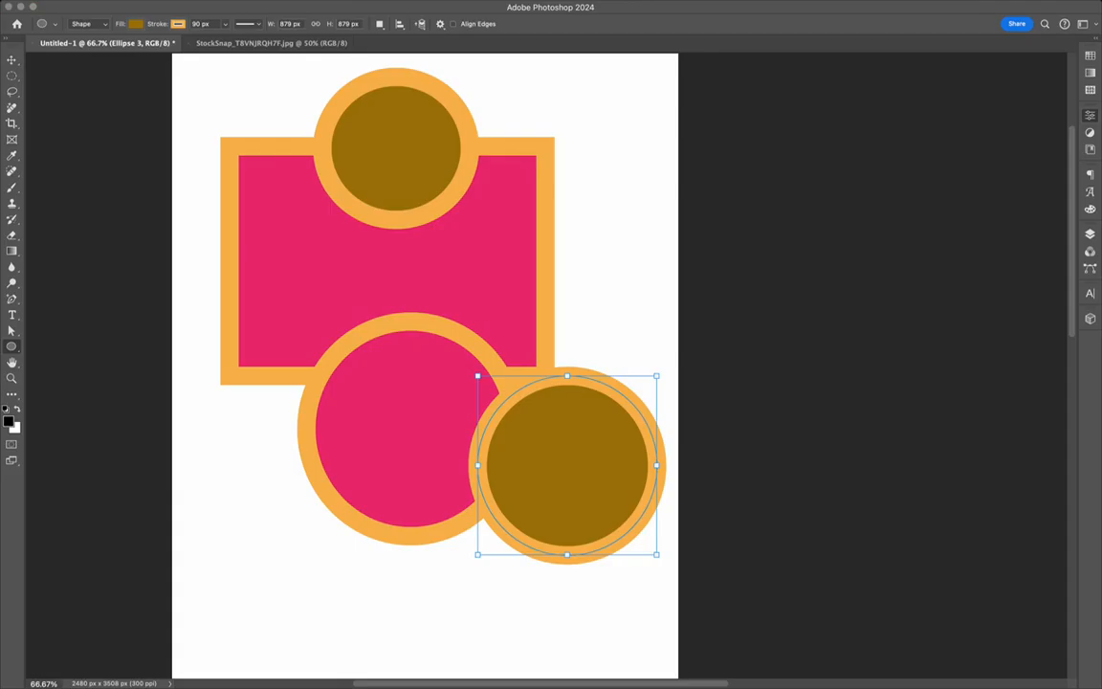
pyautogui.hotkey('shift', 'u')
pyautogui.moveTo(259, 433); pyautogui.dragTo(483, 621)
pyautogui.scroll(-1, 537, 674)
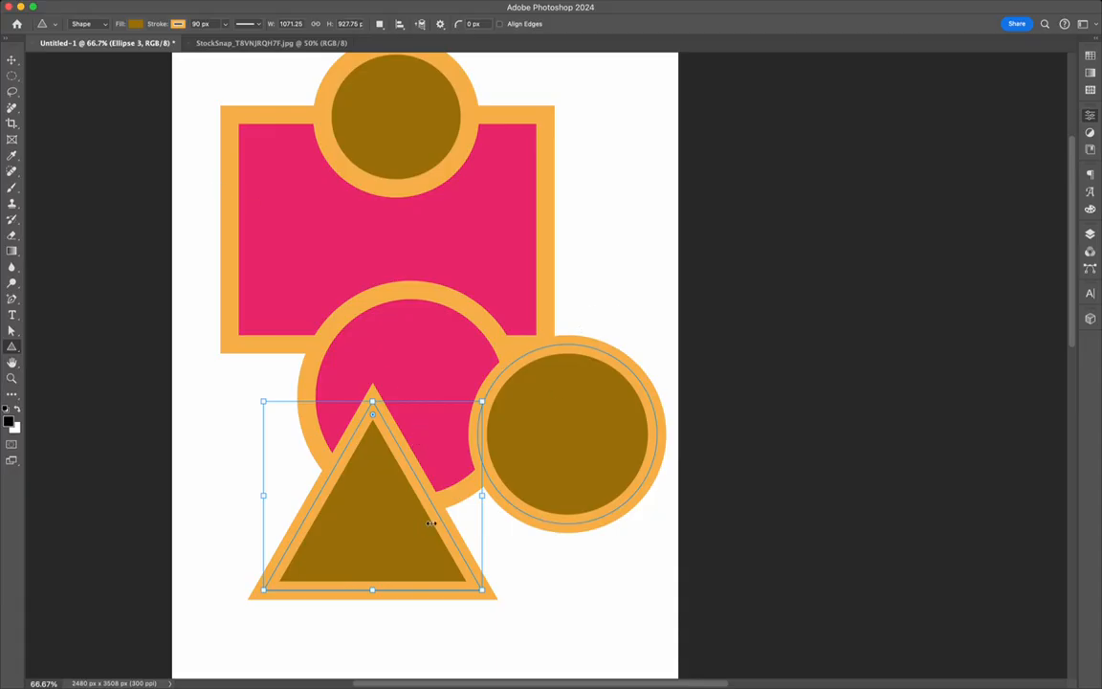
# Move the joined brown triangle and circle upward together, then delete them
pyautogui.press('v')
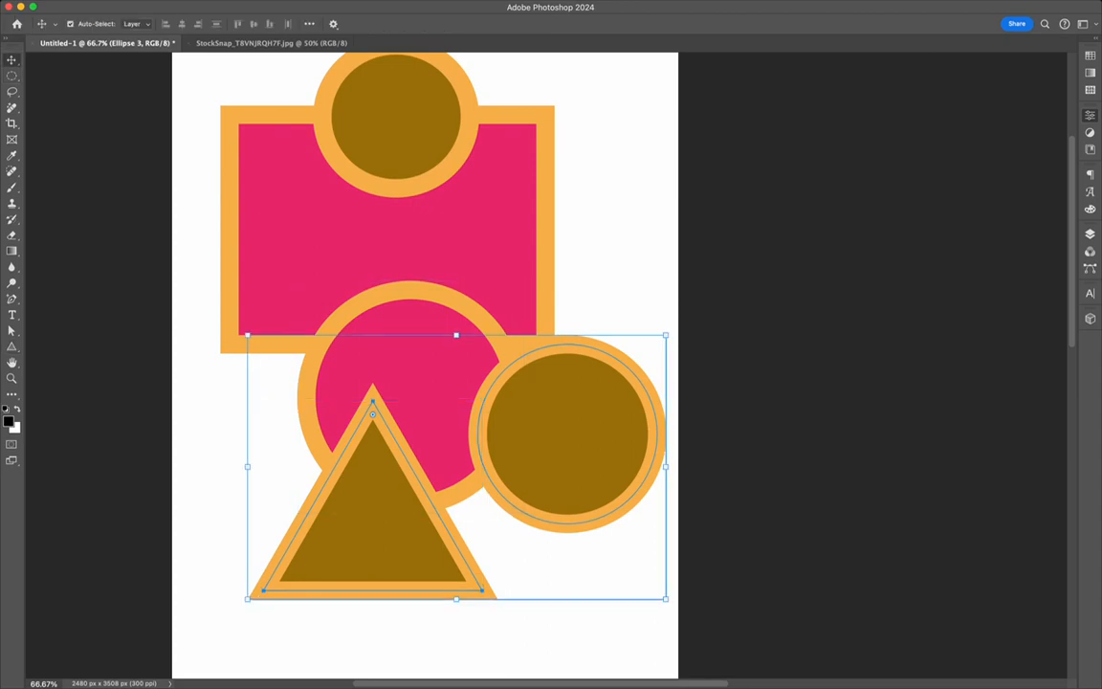
pyautogui.moveTo(569, 435); pyautogui.dragTo(528, 217)
pyautogui.moveTo(593, 198); pyautogui.dragTo(621, 293)
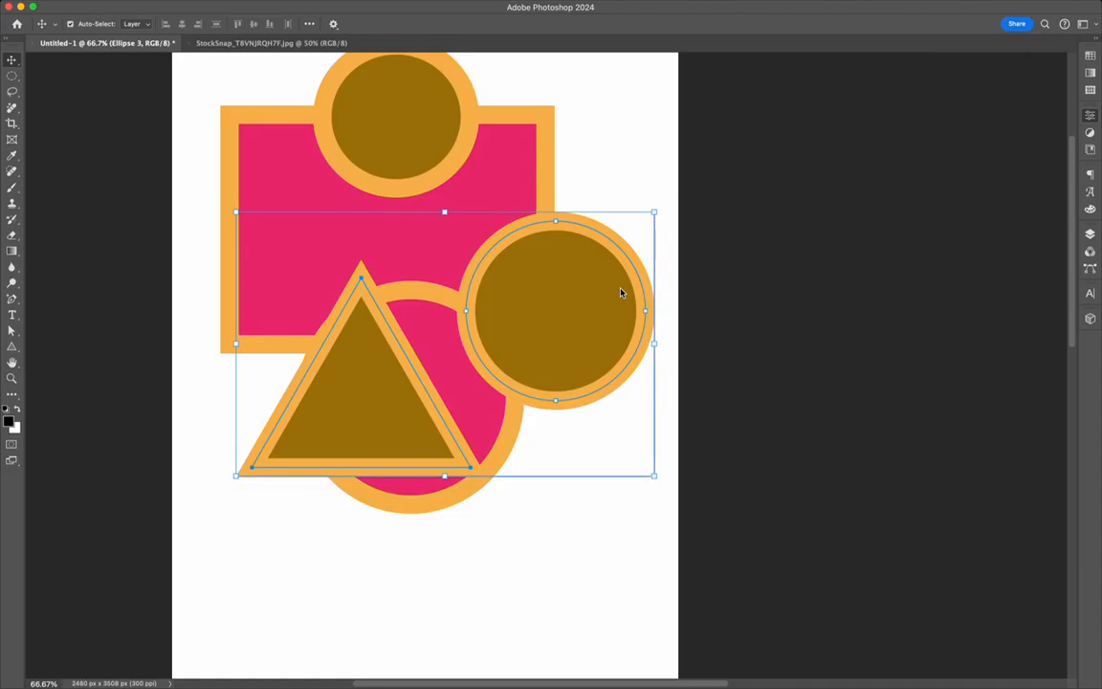
pyautogui.press('Delete')
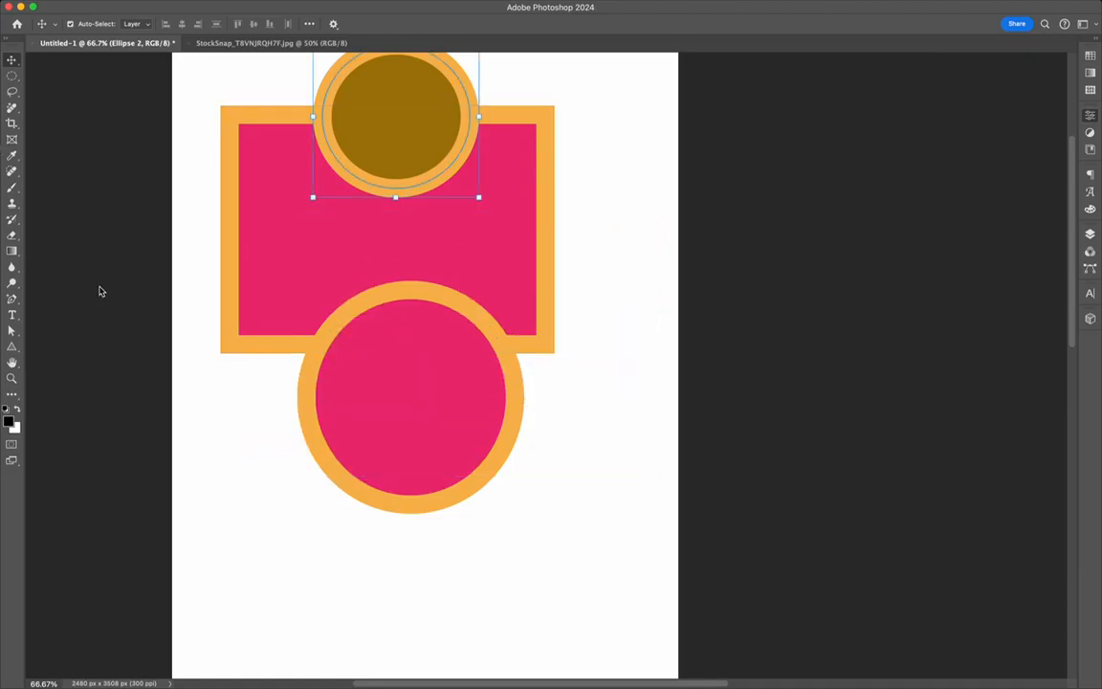
# Undo the deletion, the move and the drawing of the joined triangle
pyautogui.press('super+z')
pyautogui.press('super+z')
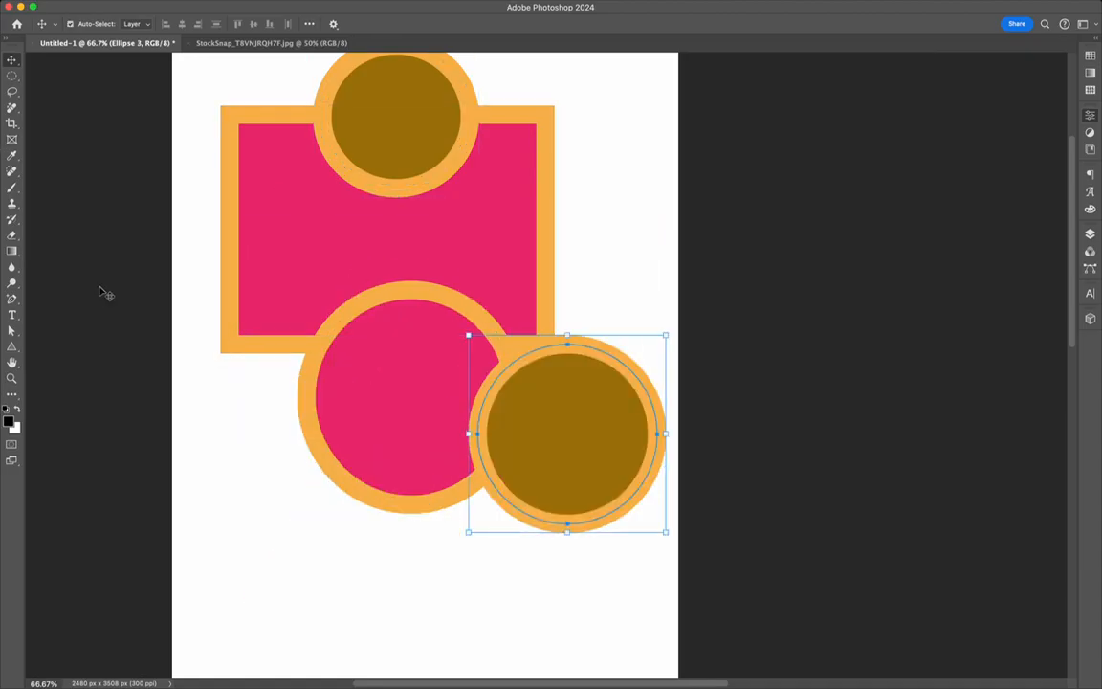
# Deselect the brown circle, draw a separate brown triangle, and place it over the pink circle's lower edge
pyautogui.click(703, 227)
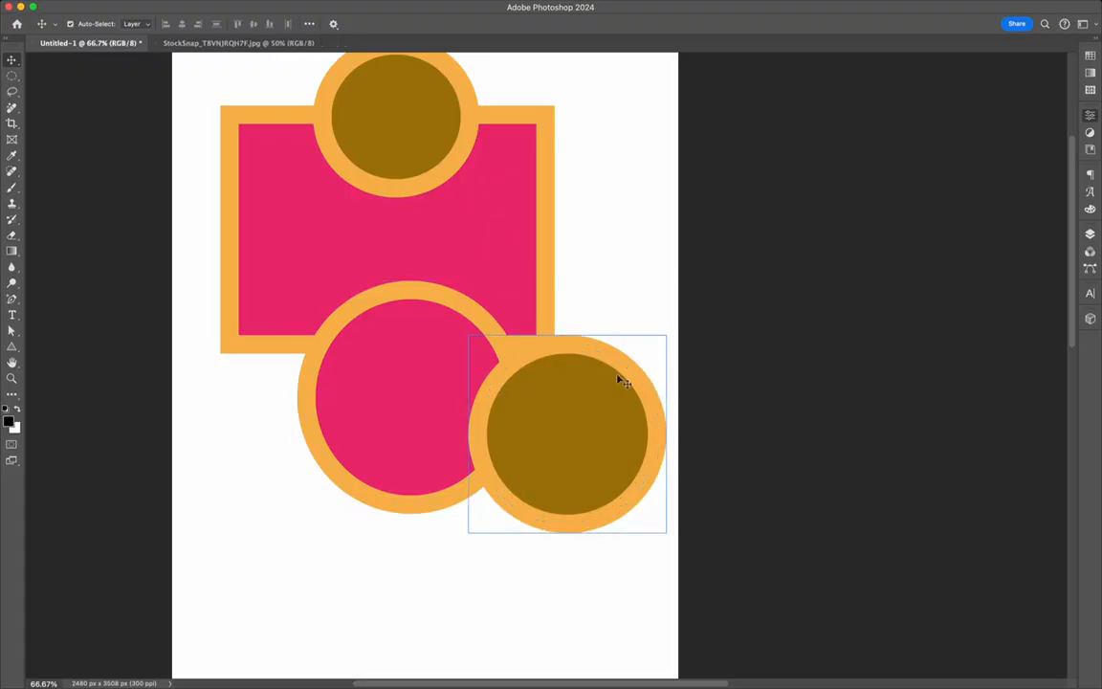
pyautogui.click(12, 347)
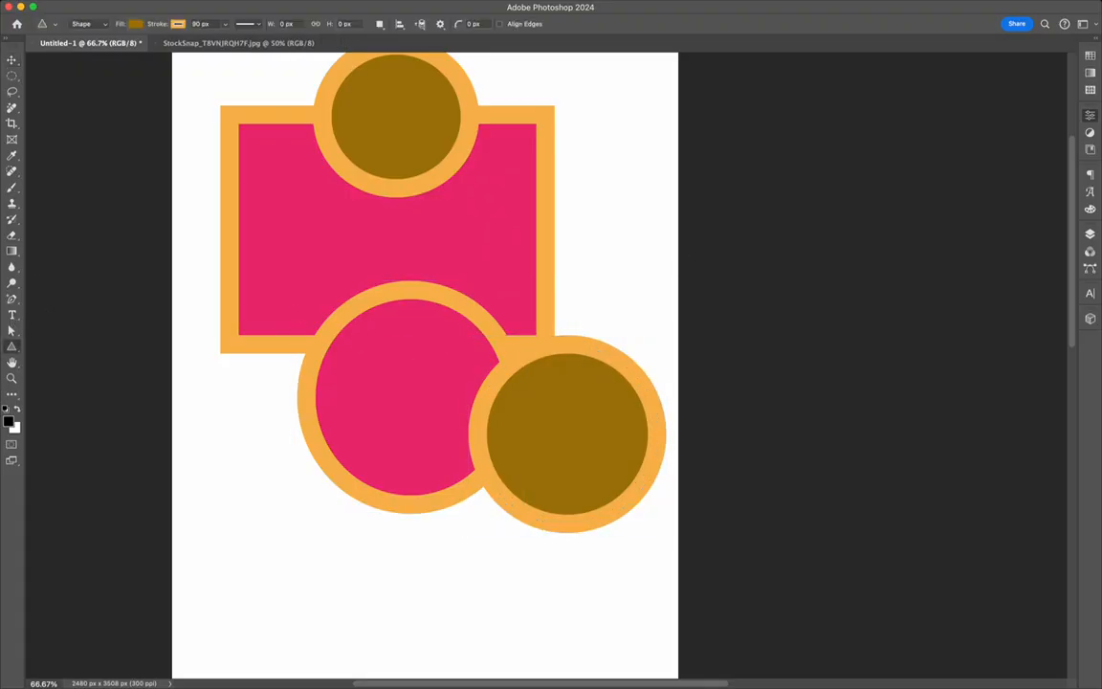
pyautogui.moveTo(256, 366)
pyautogui.mouseDown()
pyautogui.moveTo(345, 461)
pyautogui.moveTo(435, 522)
pyautogui.mouseUp()
pyautogui.click(12, 59)
pyautogui.moveTo(361, 408); pyautogui.dragTo(437, 475)
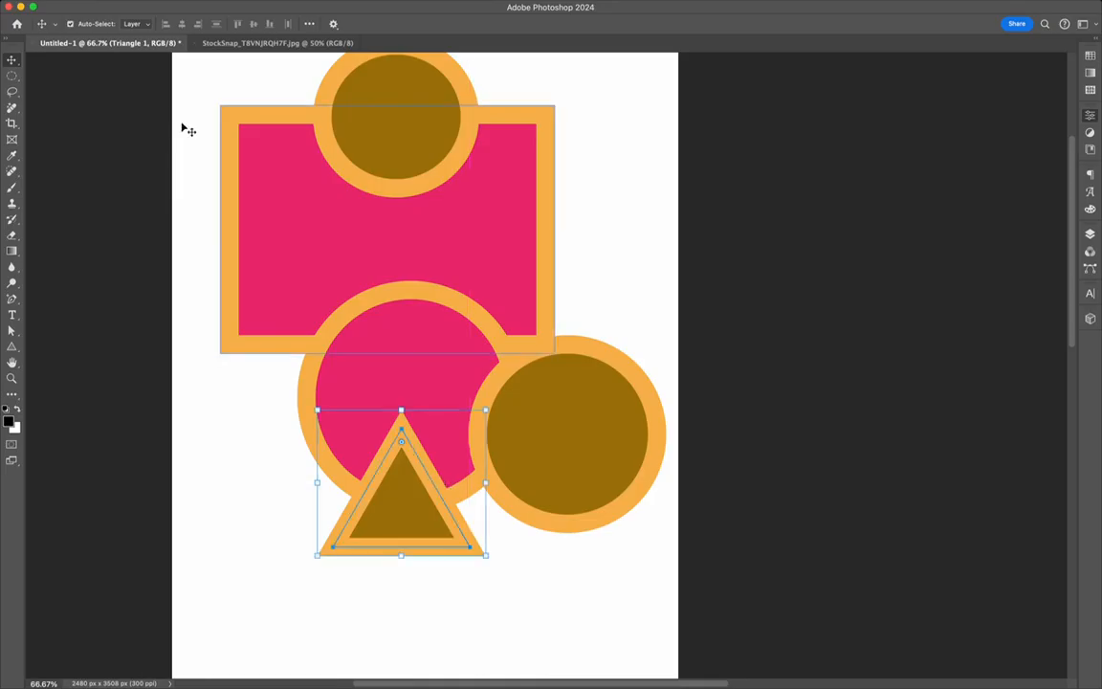
pyautogui.click(100, 119)
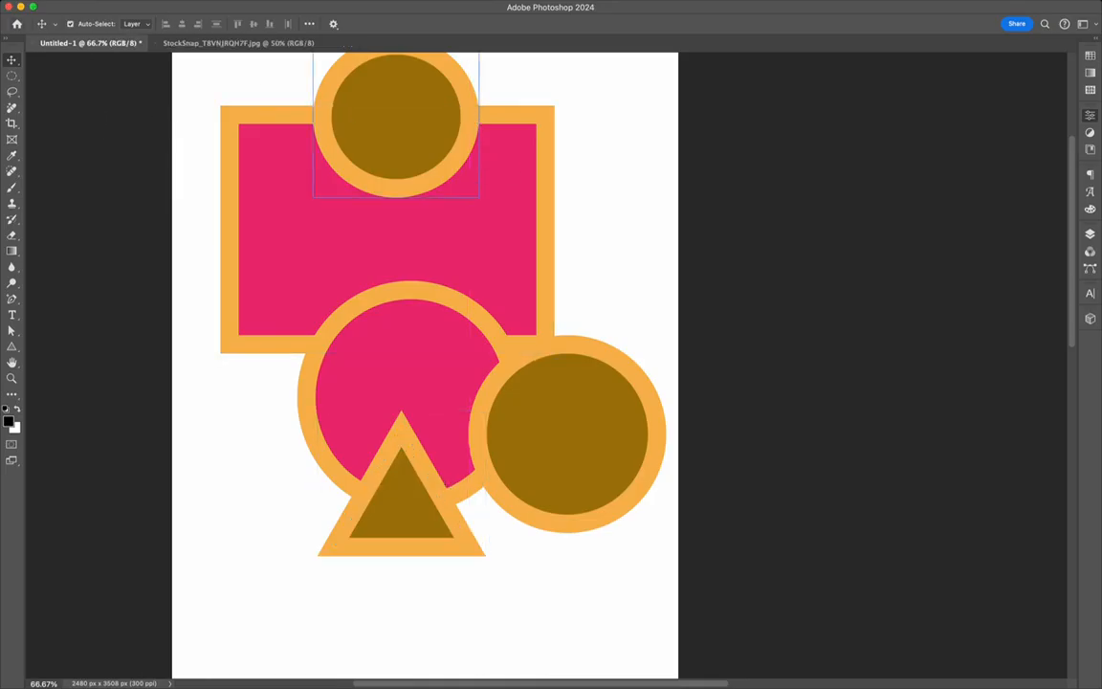
# Clear the page by deleting both brown circles, the pink circle, the triangle and the rectangle
pyautogui.click(462, 109)
pyautogui.press('Delete')
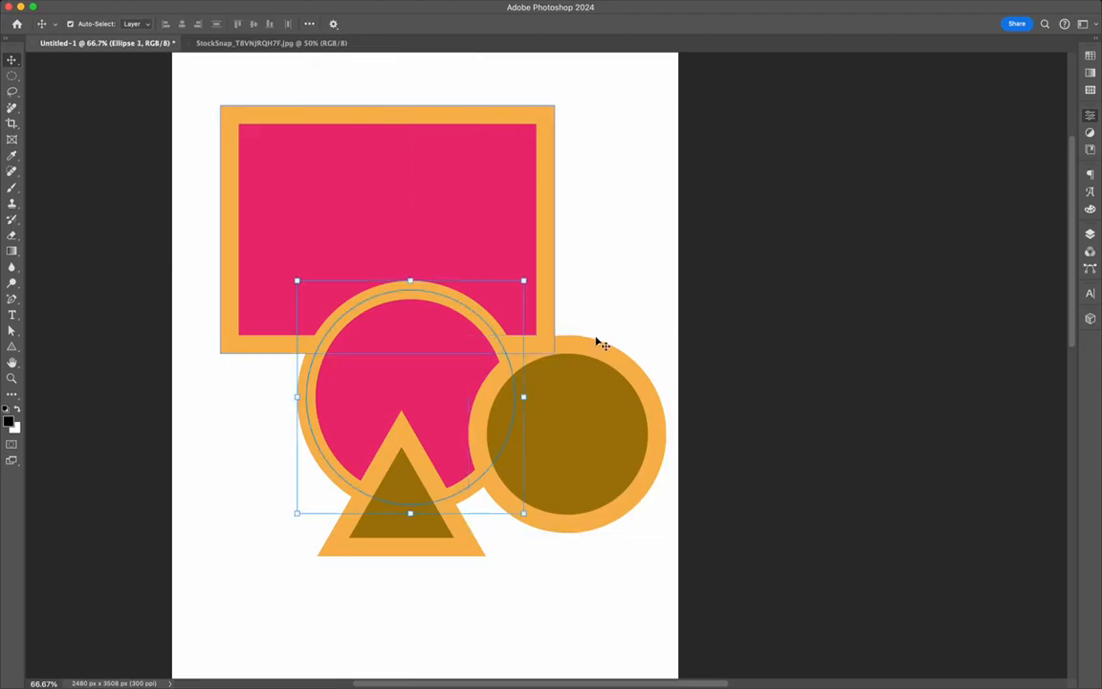
pyautogui.click(604, 383)
pyautogui.press('Delete')
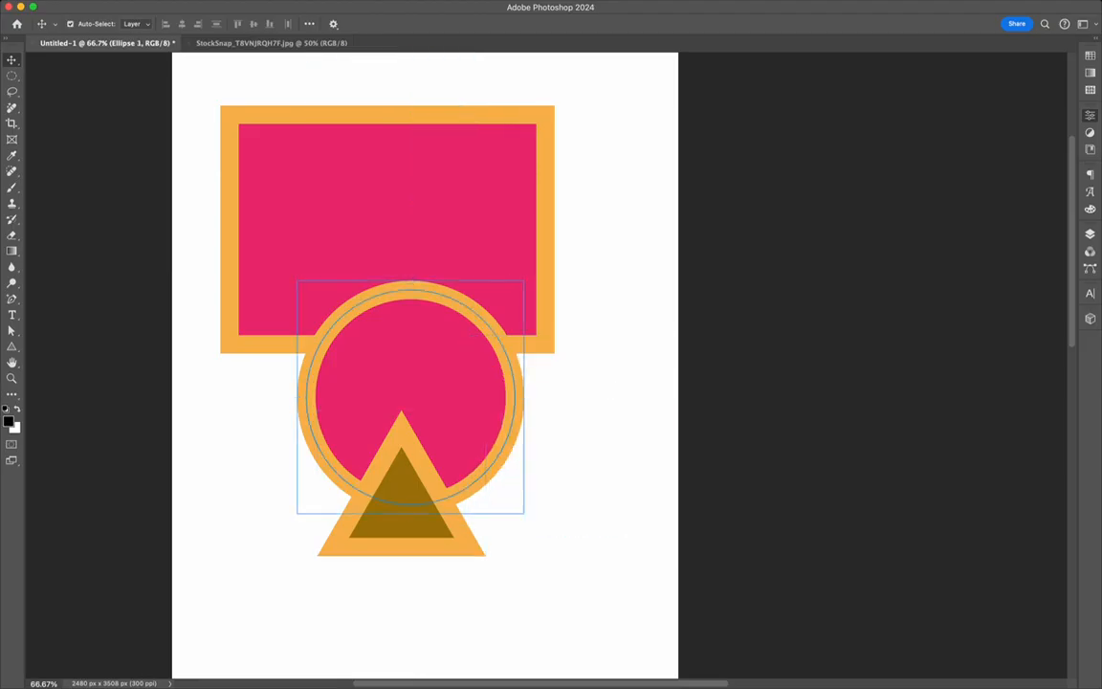
pyautogui.press('Delete')
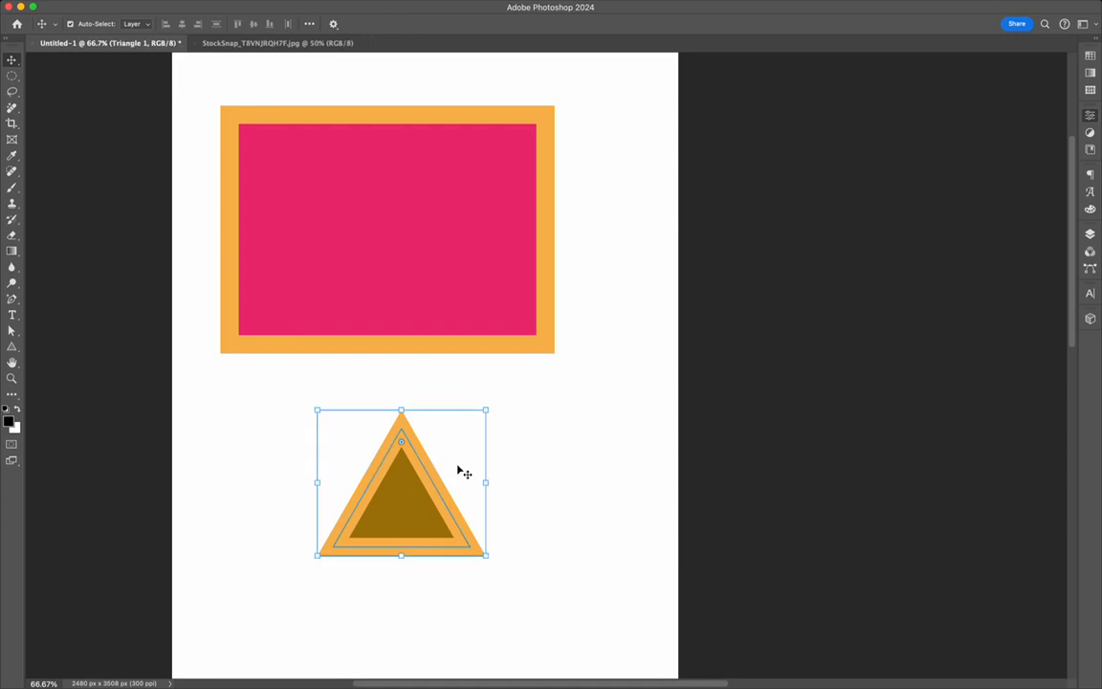
pyautogui.press('Delete')
pyautogui.click(446, 185)
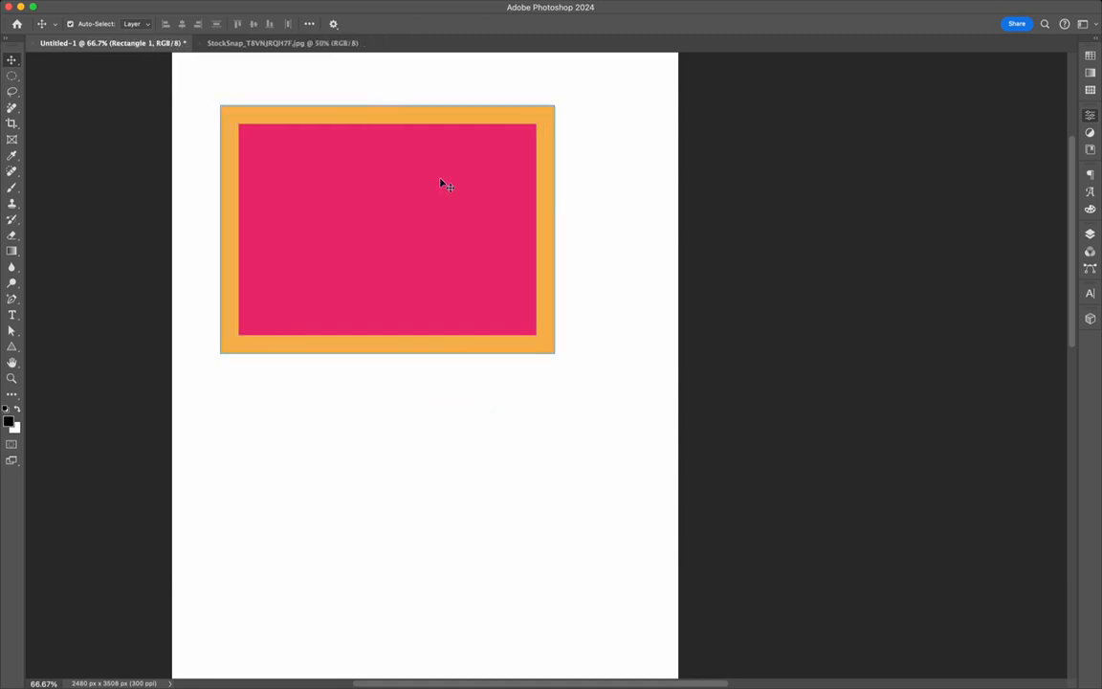
pyautogui.press('Delete')
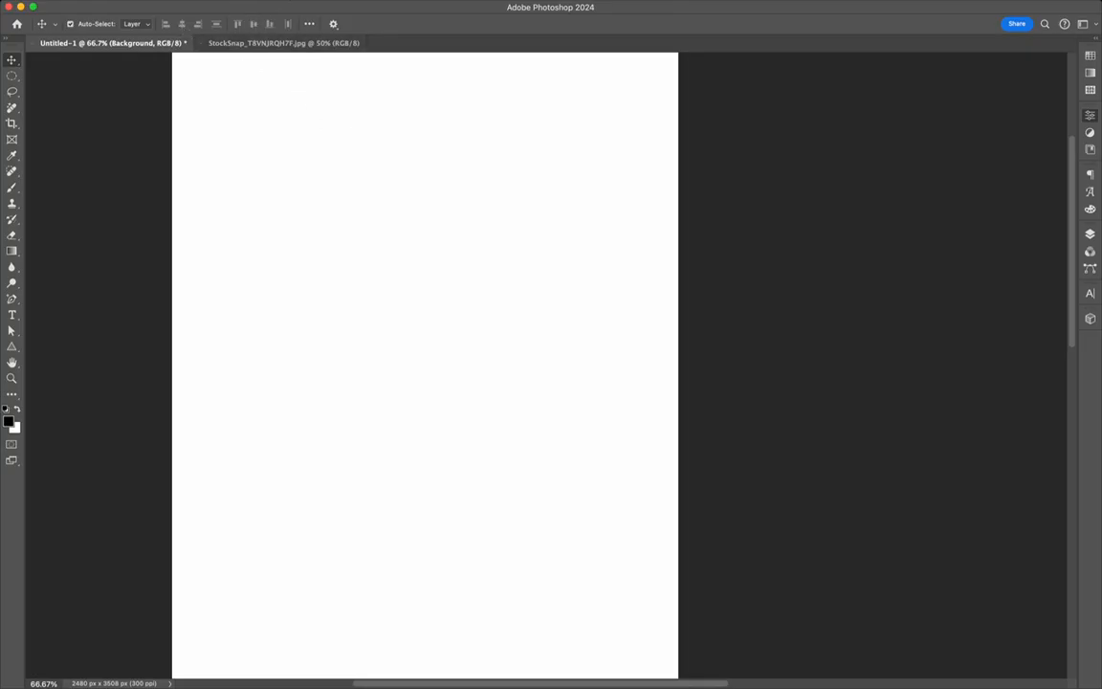
# Switch to the StockSnap_T8VNJRQH7F.jpg photo and frame the whole man in a rectangular marquee selection, shifted slightly left
pyautogui.click(283, 43)
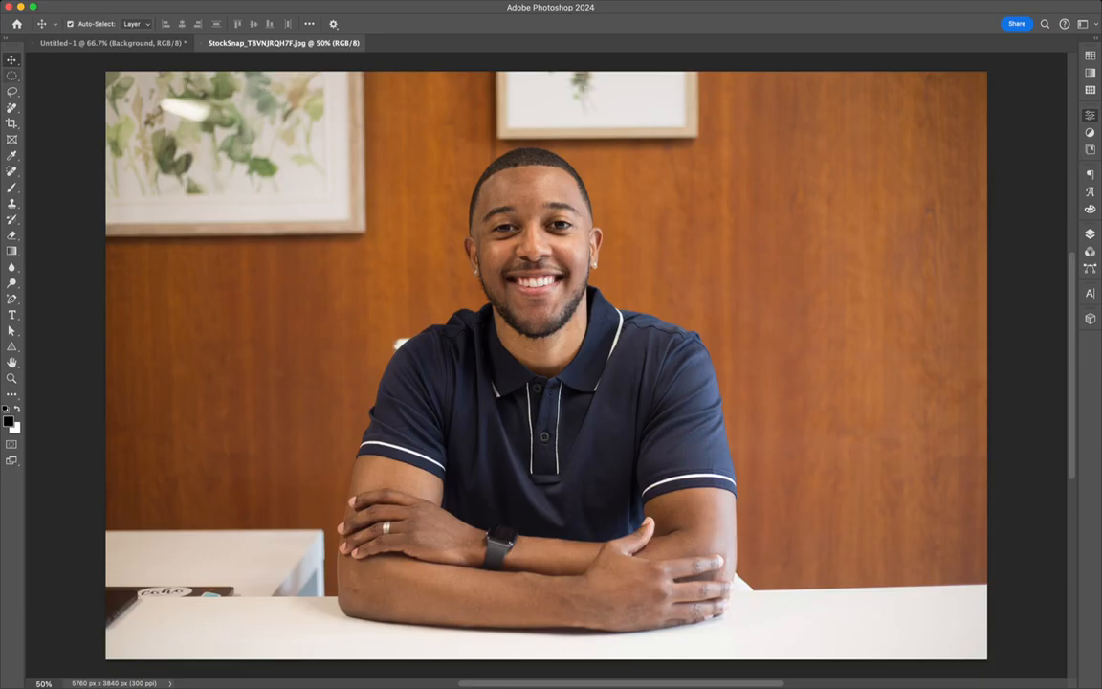
pyautogui.press('m')
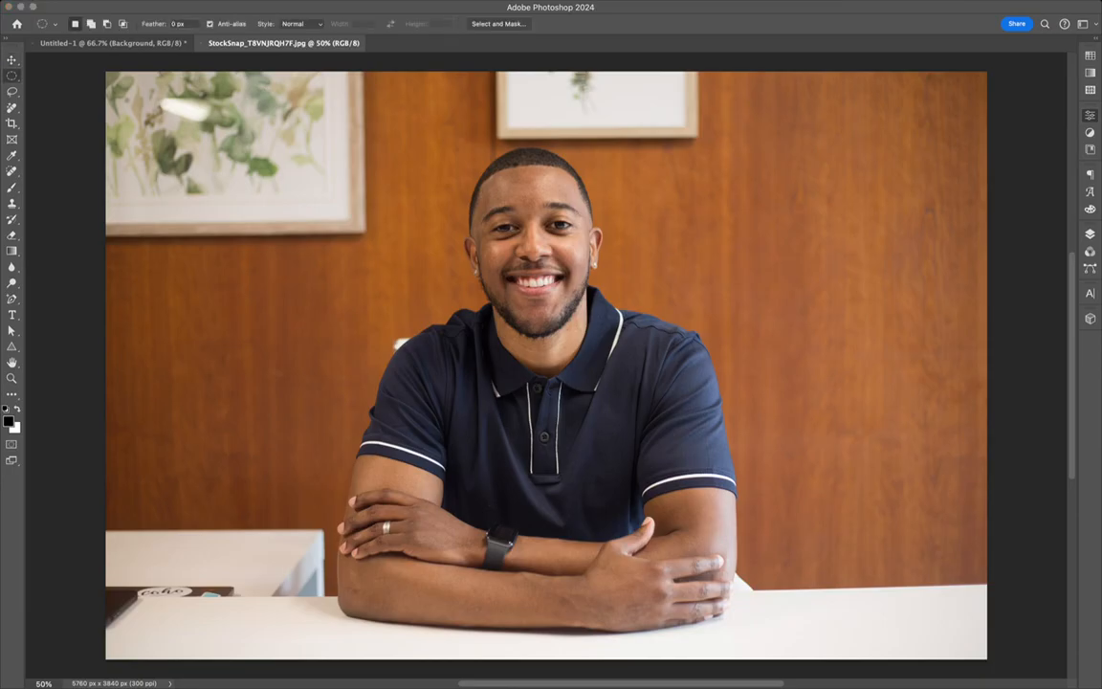
pyautogui.hotkey('shift', 'm')
pyautogui.moveTo(327, 125); pyautogui.dragTo(761, 658)
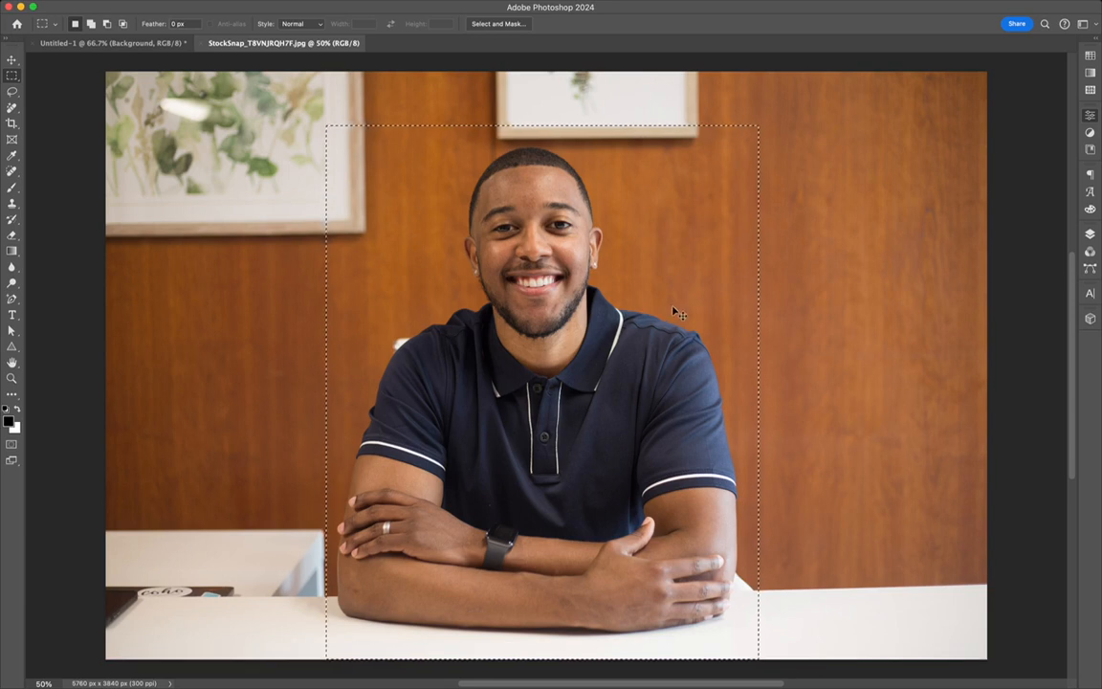
pyautogui.moveTo(607, 303); pyautogui.dragTo(602, 303)
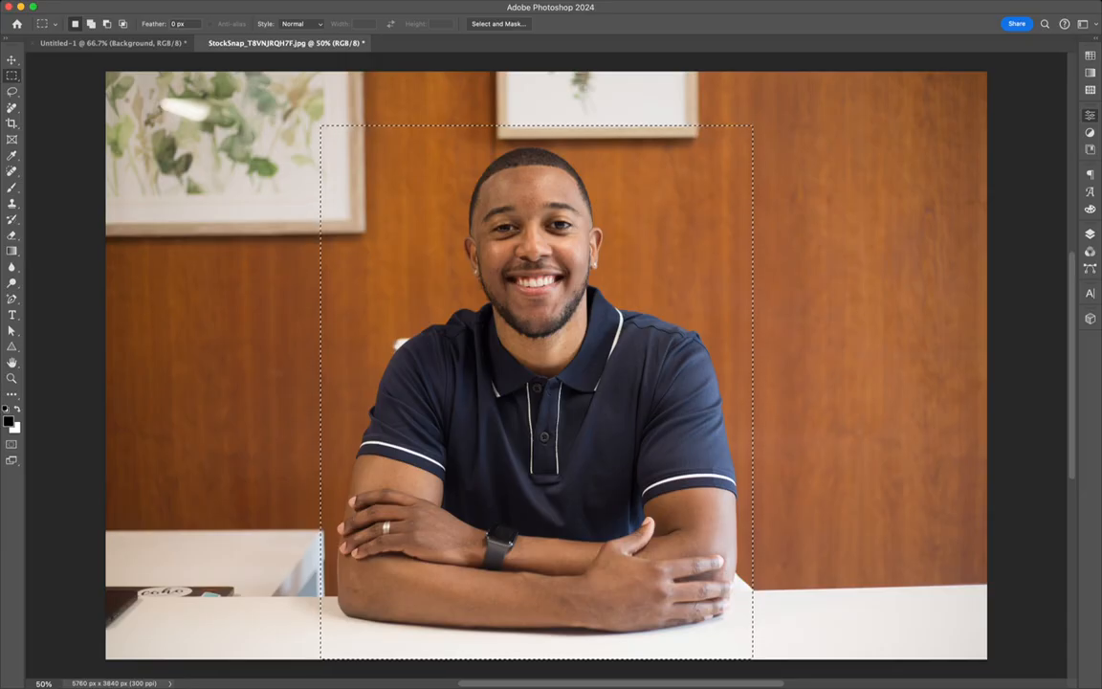
# Try a brightening adjustment on the selected area around the man
pyautogui.press('i')
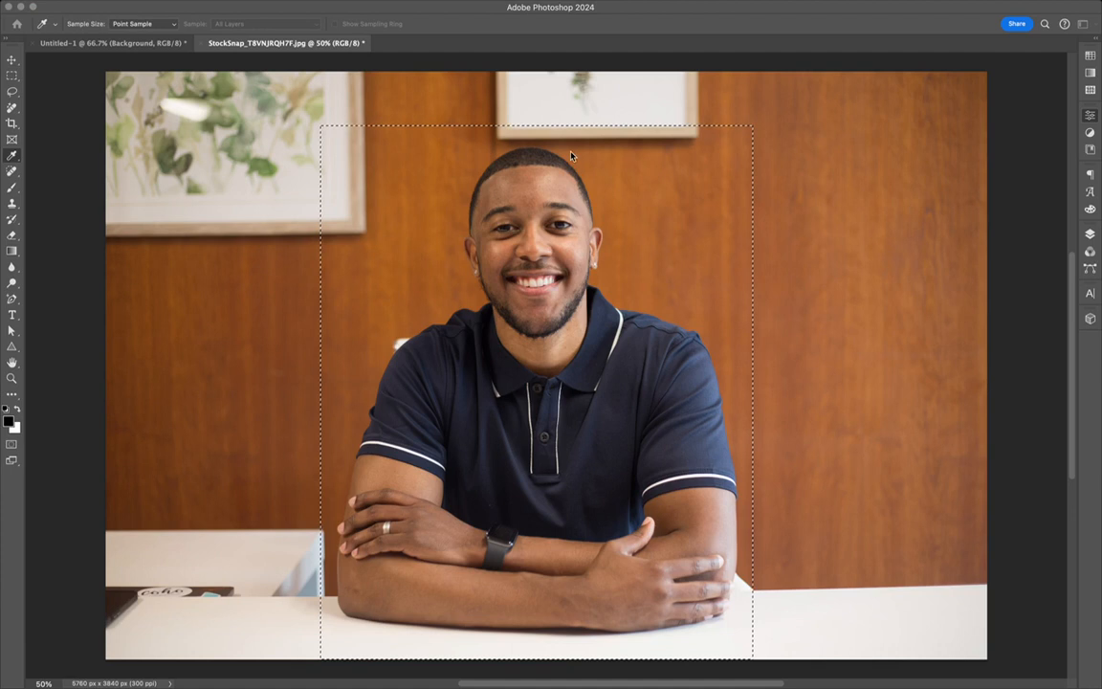
pyautogui.moveTo(934, 349)
pyautogui.mouseDown()
pyautogui.moveTo(877, 350)
pyautogui.moveTo(972, 349)
pyautogui.mouseUp()
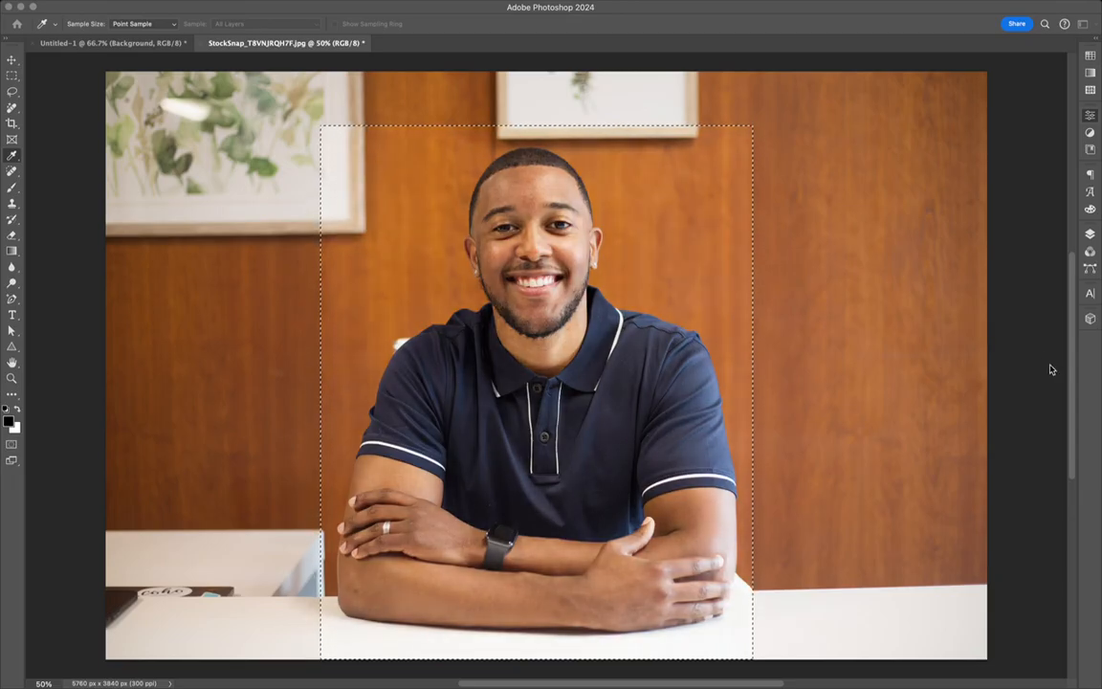
pyautogui.press('Return')
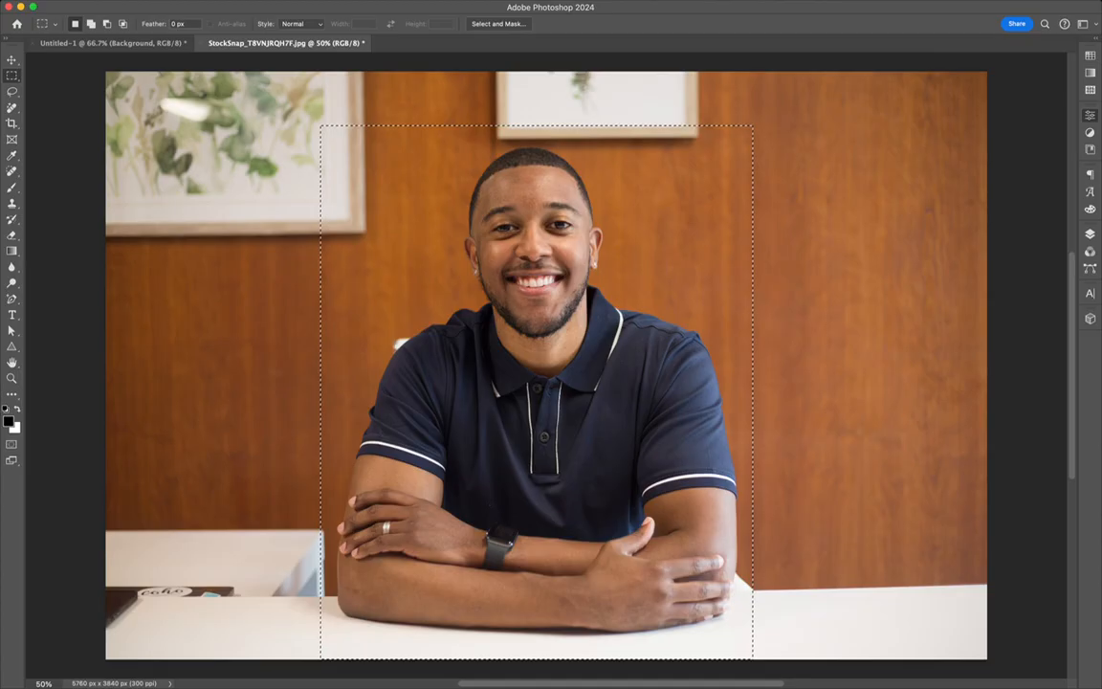
# Try desaturating the selected area around the man to black and white
pyautogui.press('i')
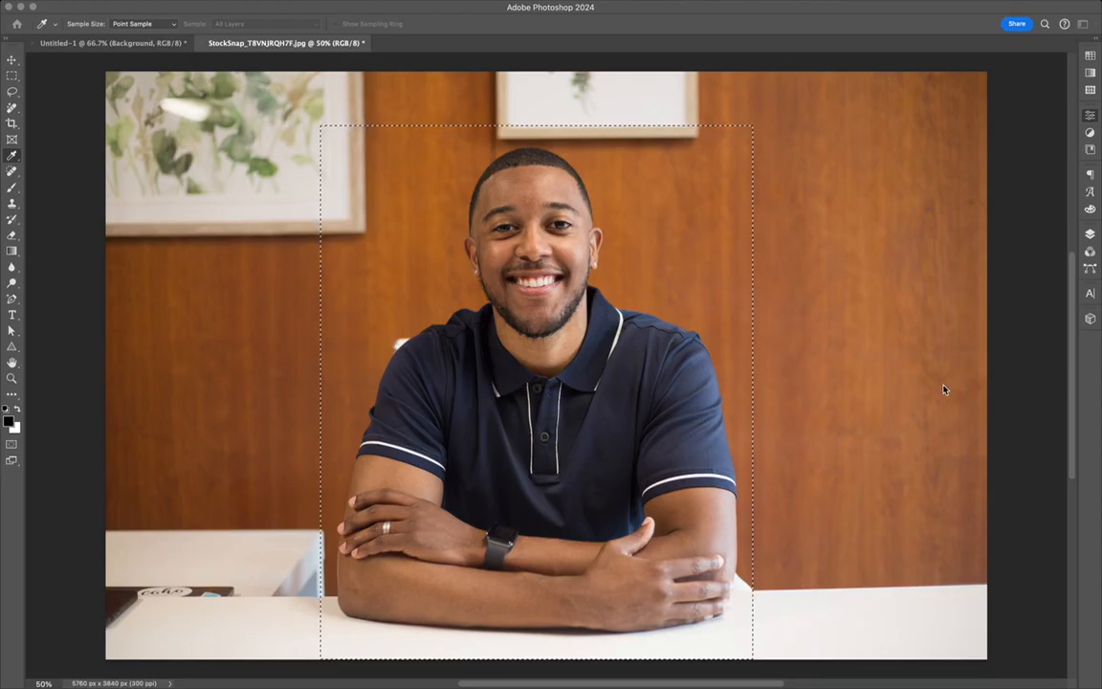
pyautogui.press('super+shift+u')
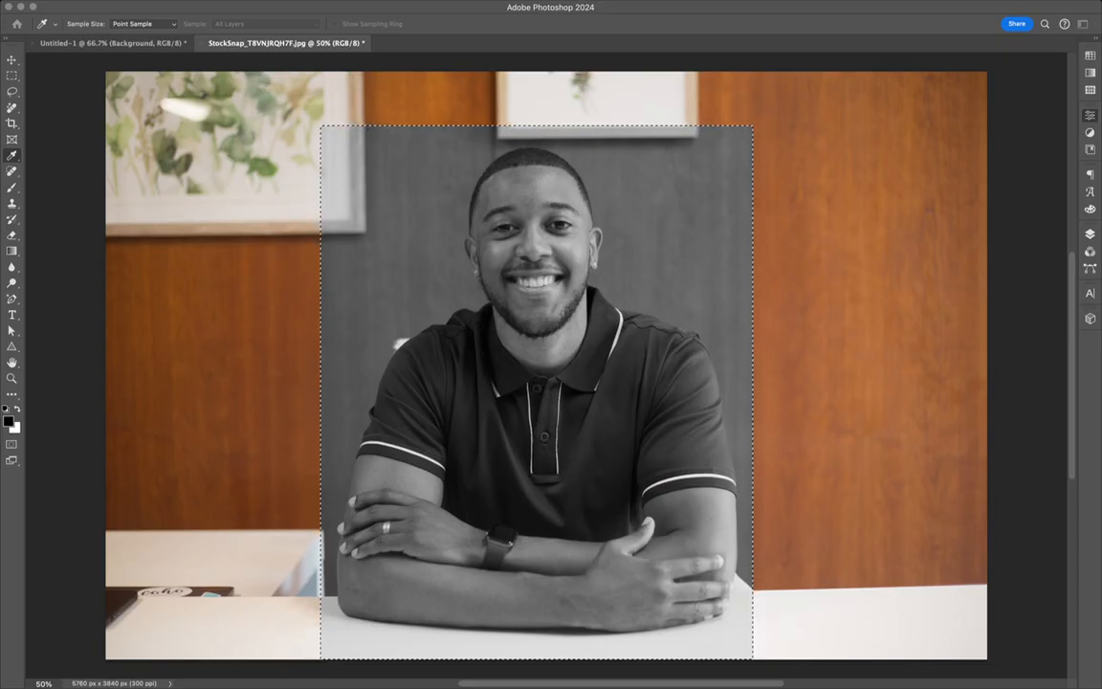
pyautogui.press('m')
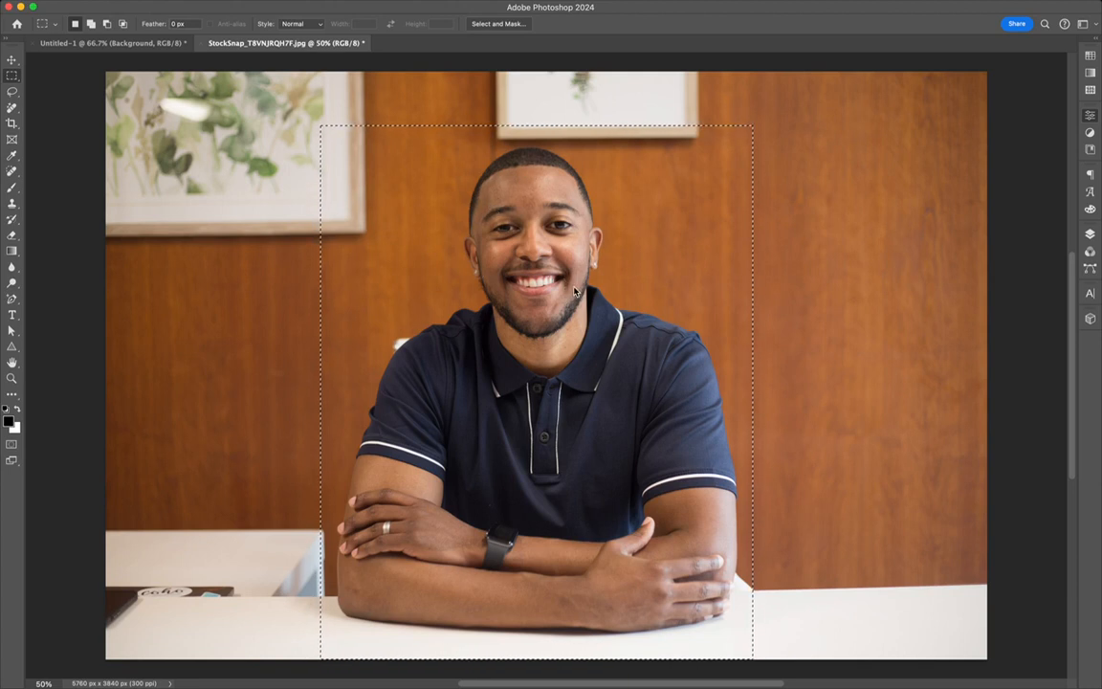
# Copy the selected area to a new layer moved to the photo's right edge, then delete that copy
pyautogui.press('super+j')
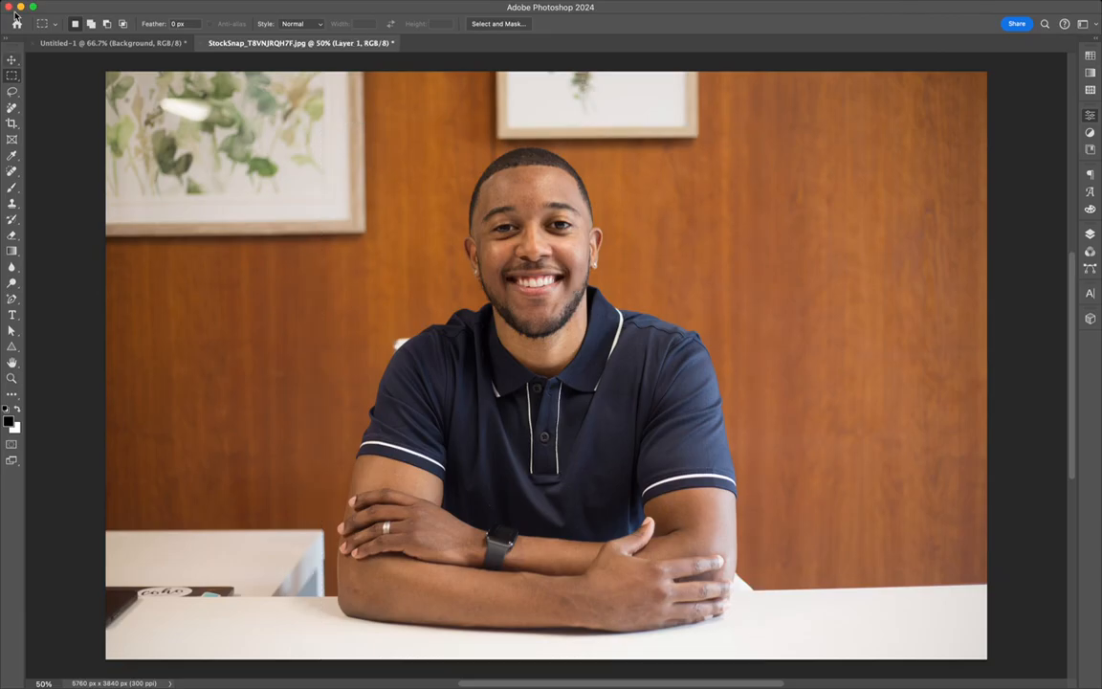
pyautogui.press('v')
pyautogui.moveTo(660, 257); pyautogui.dragTo(900, 275)
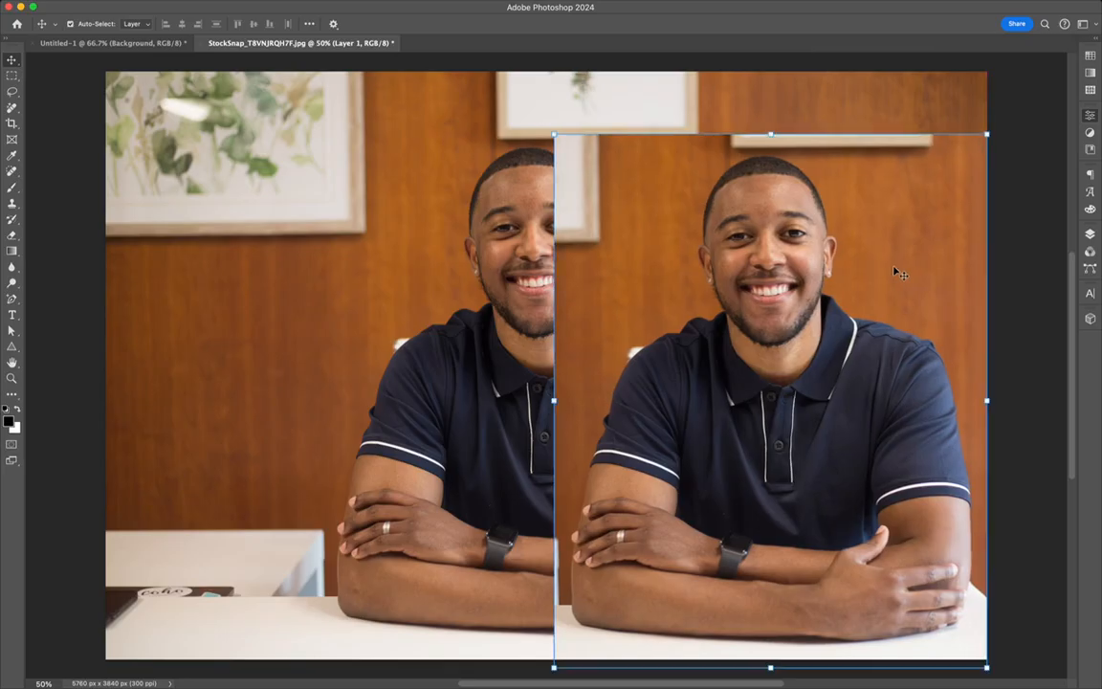
pyautogui.press('BackSpace')
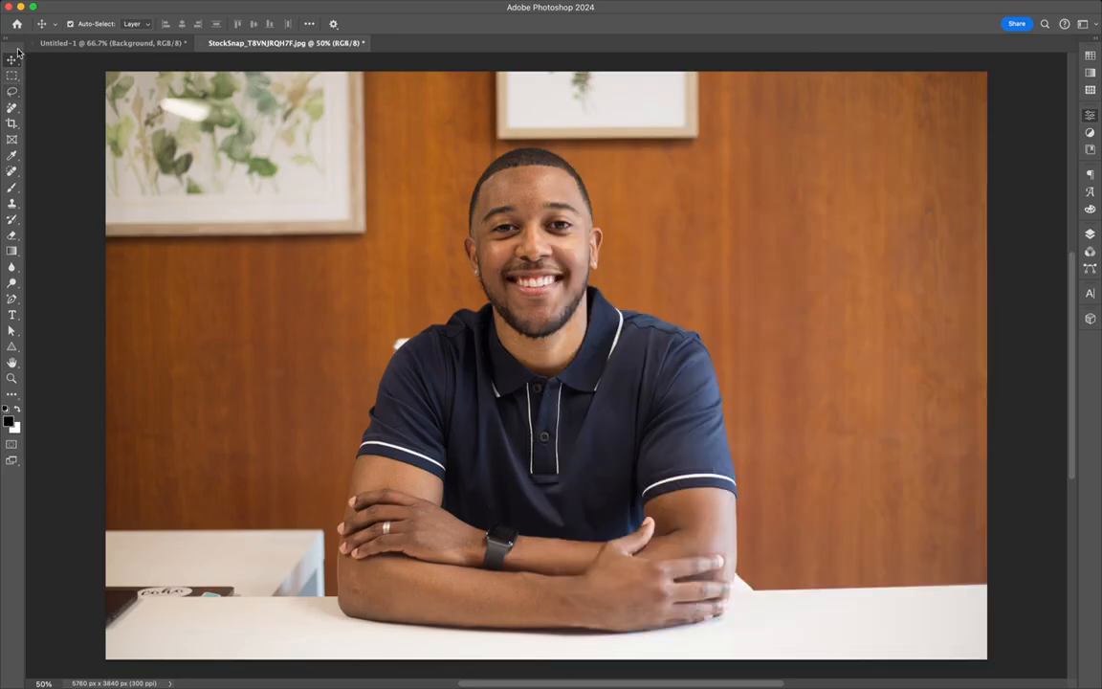
# Select a square area centred on the man's head with the rectangular marquee and copy it to a new layer
pyautogui.press('m')
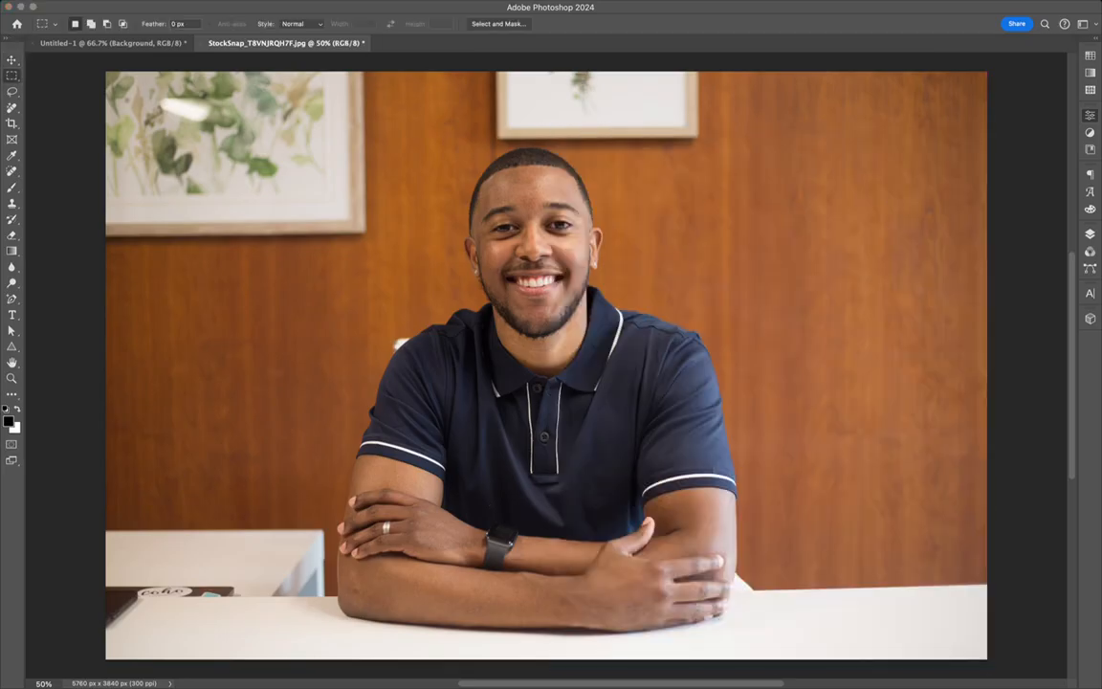
pyautogui.hotkey('shift', 'm')
pyautogui.hotkey('shift', 'm')
pyautogui.moveTo(455, 150); pyautogui.dragTo(683, 376)
pyautogui.moveTo(609, 222)
pyautogui.mouseDown()
pyautogui.moveTo(600, 234)
pyautogui.moveTo(592, 224)
pyautogui.mouseUp()
pyautogui.press('super+j')
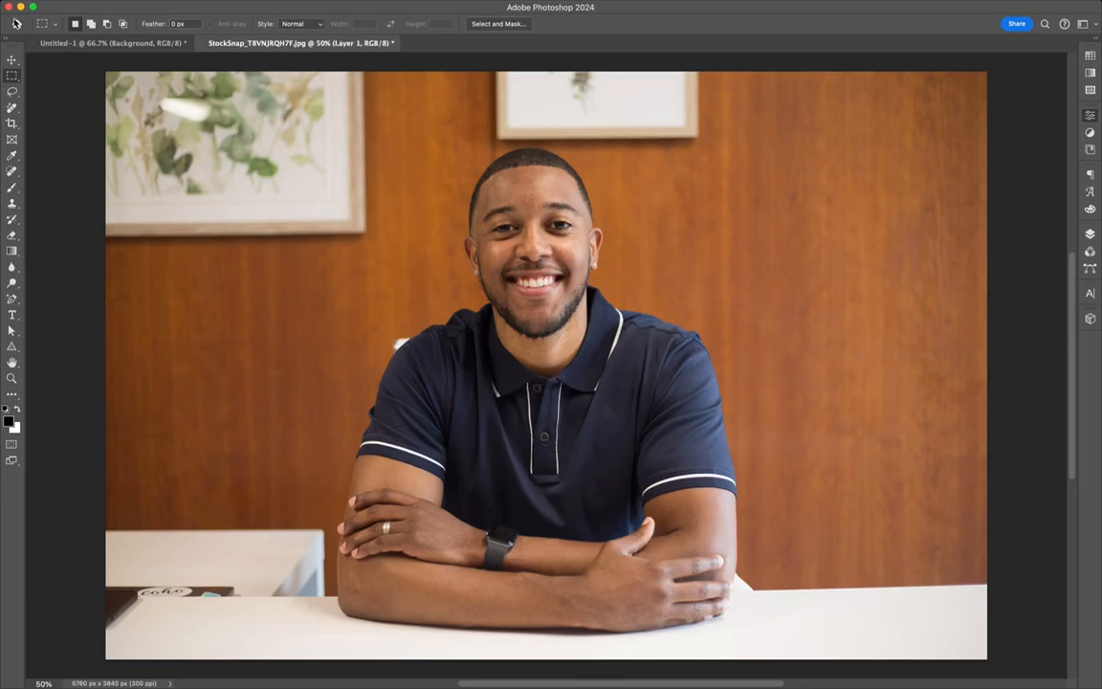
pyautogui.click(12, 59)
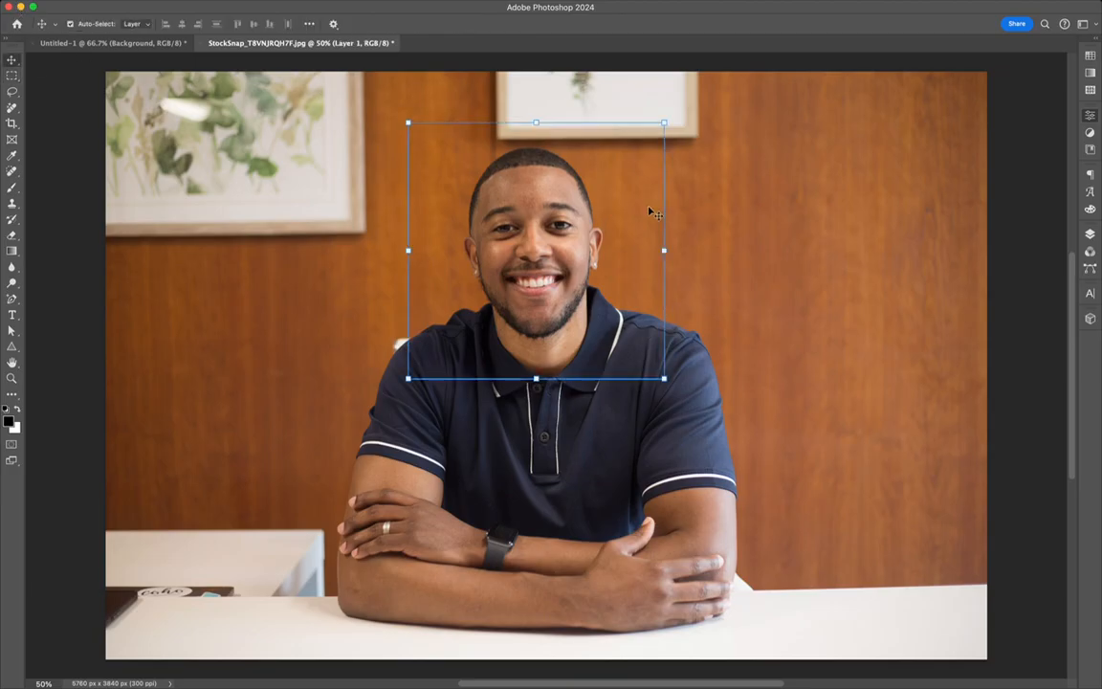
# Move the square head copy onto the wall to the right of the man, with its whole frame inside the photo
pyautogui.moveTo(599, 226); pyautogui.dragTo(882, 153)
pyautogui.click(319, 270)
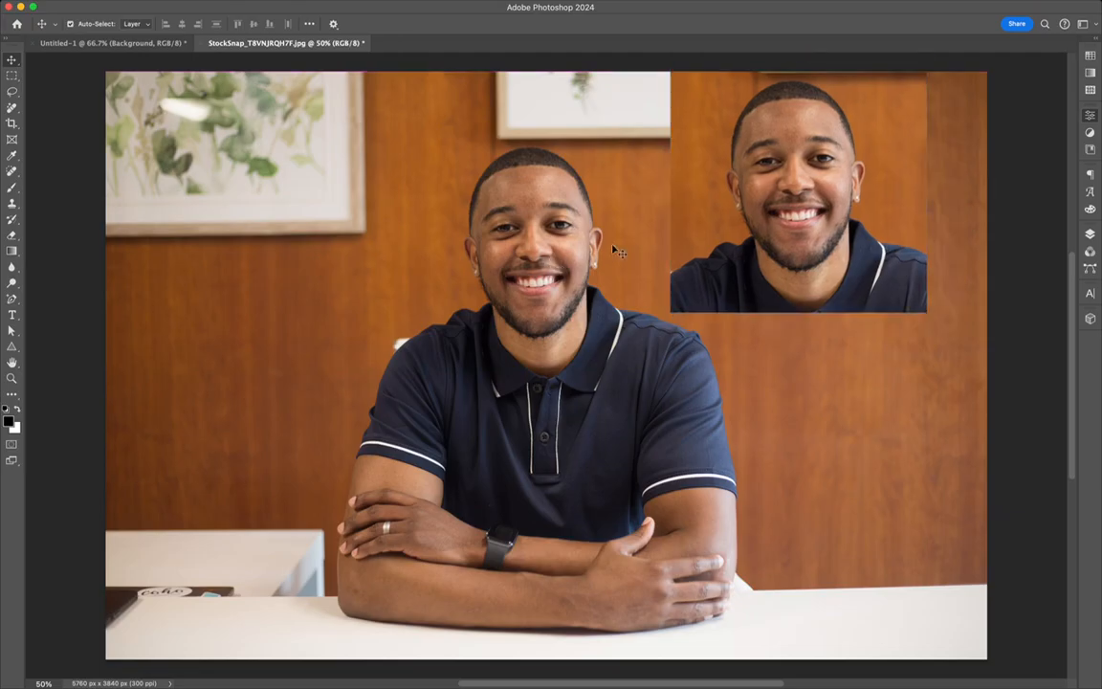
pyautogui.moveTo(705, 172)
pyautogui.mouseDown()
pyautogui.moveTo(793, 255)
pyautogui.moveTo(726, 172)
pyautogui.mouseUp()
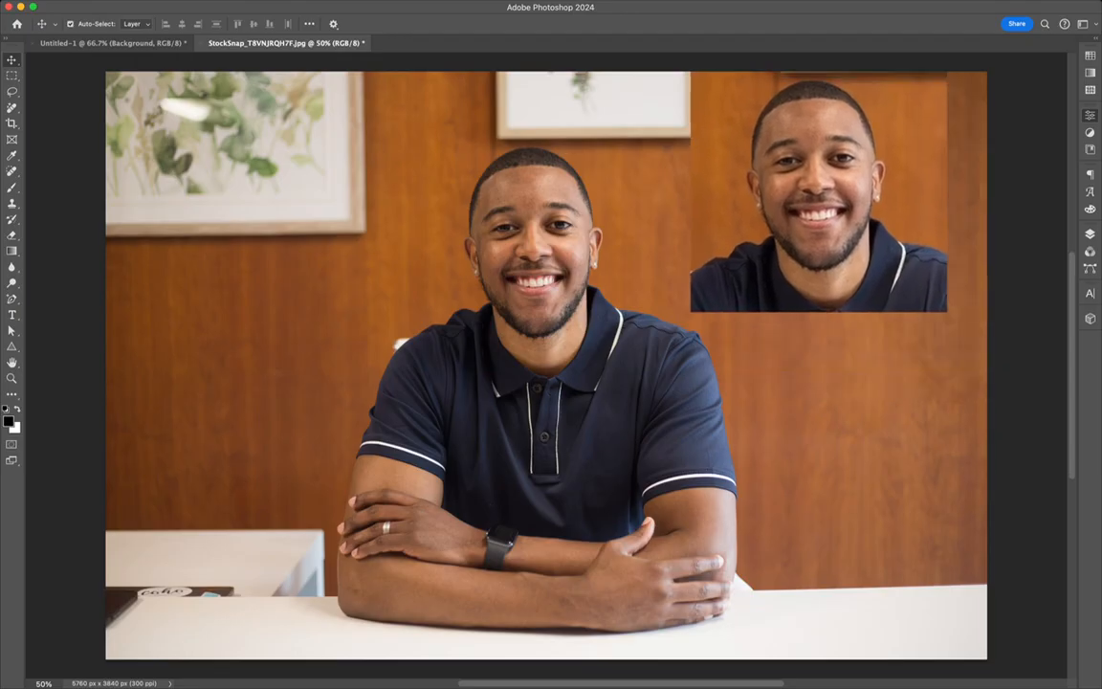
pyautogui.click(818, 182)
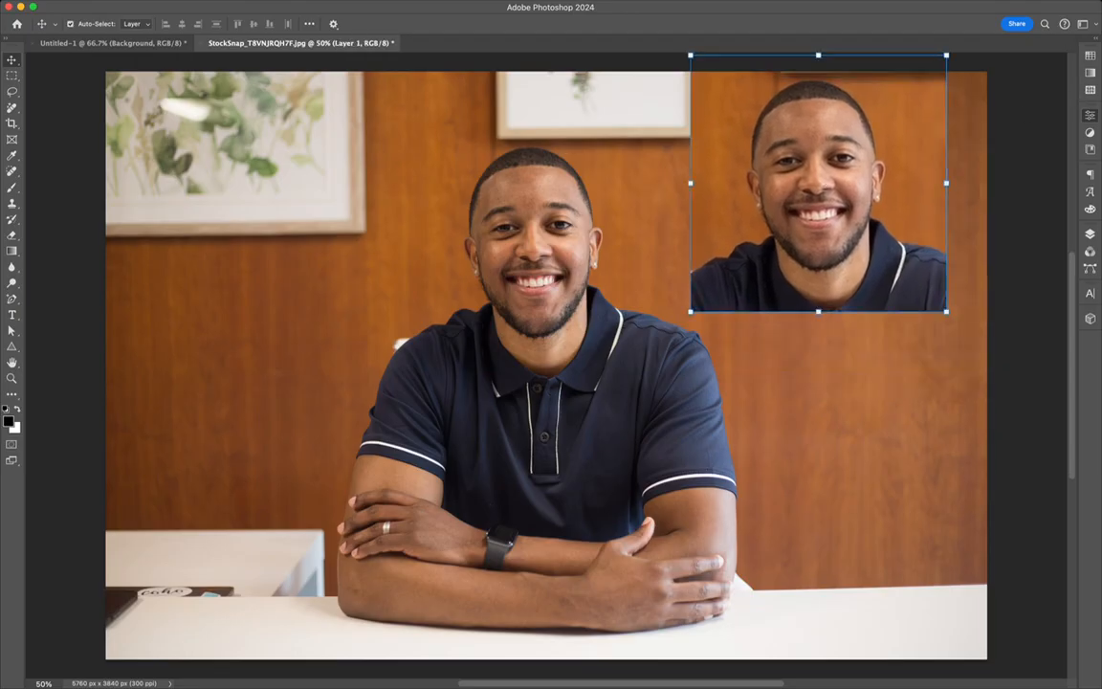
pyautogui.moveTo(881, 101); pyautogui.dragTo(887, 162)
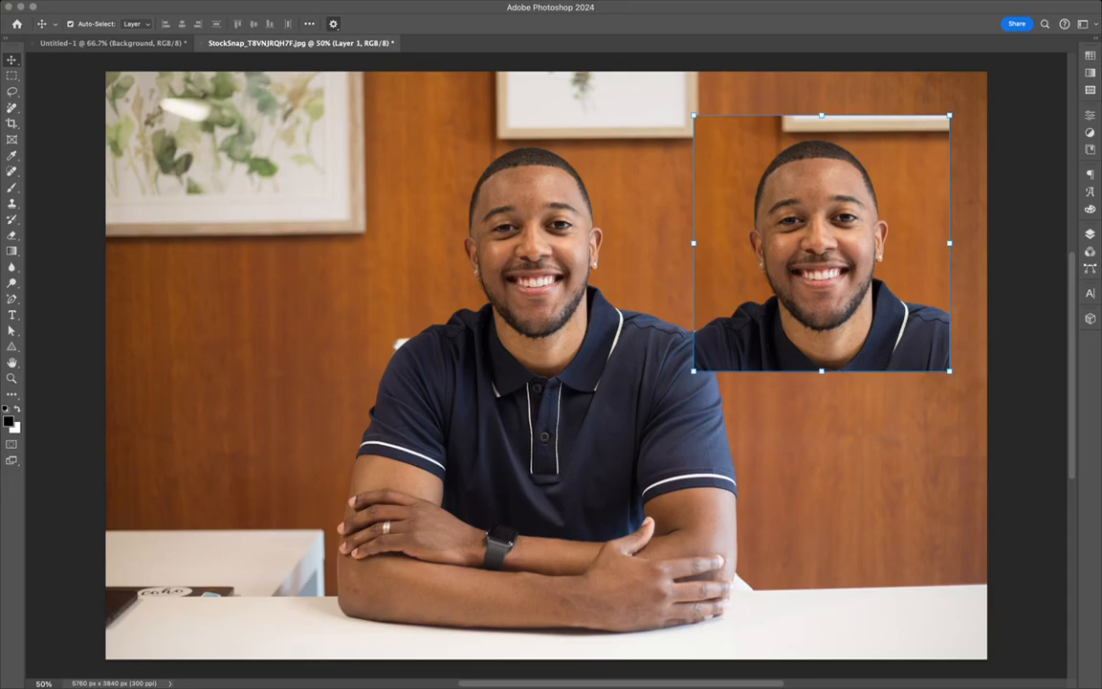
# Scale the square head copy down to about 80% and position it on the wall to the right of the man
pyautogui.press('Return')
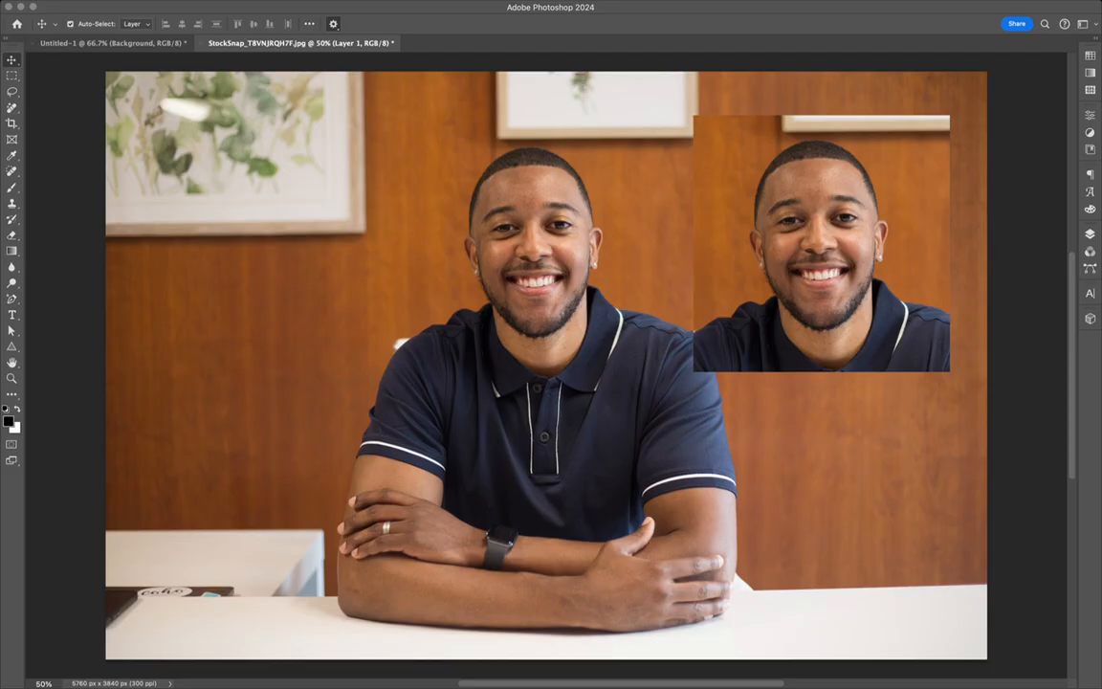
pyautogui.press('super+t')
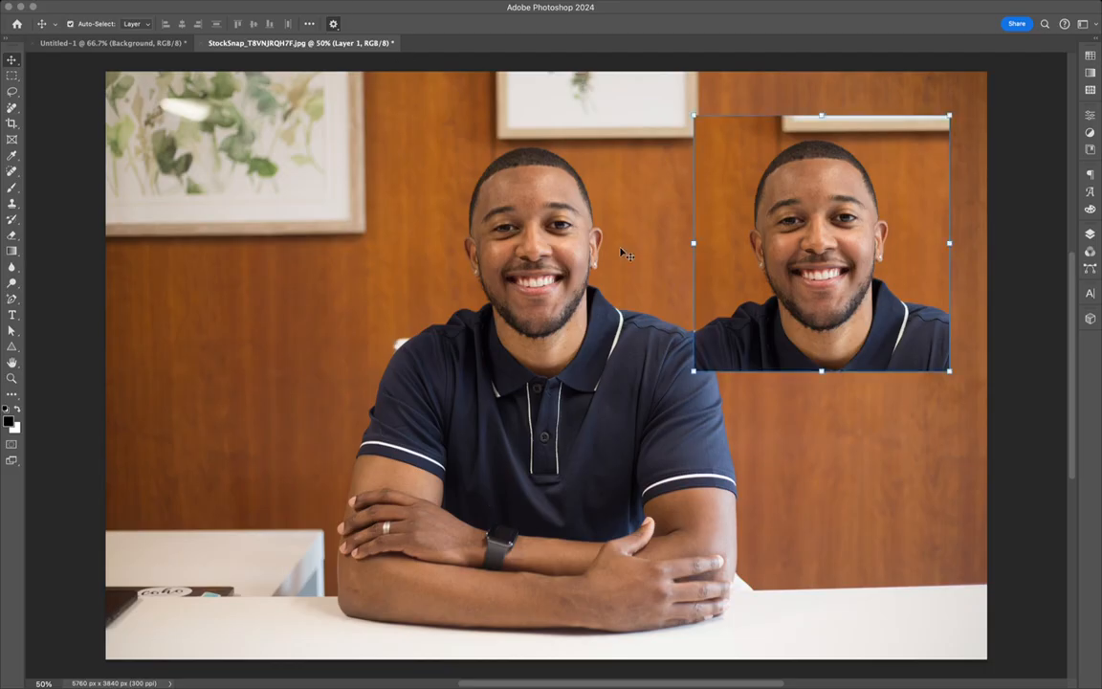
pyautogui.click(866, 438)
pyautogui.click(859, 246)
pyautogui.moveTo(694, 370); pyautogui.dragTo(752, 313)
pyautogui.moveTo(906, 227); pyautogui.dragTo(893, 227)
pyautogui.moveTo(738, 315)
pyautogui.mouseDown()
pyautogui.moveTo(676, 377)
pyautogui.moveTo(758, 290)
pyautogui.moveTo(634, 418)
pyautogui.moveTo(771, 285)
pyautogui.moveTo(711, 342)
pyautogui.moveTo(741, 313)
pyautogui.moveTo(733, 320)
pyautogui.mouseUp()
pyautogui.moveTo(834, 199); pyautogui.dragTo(842, 208)
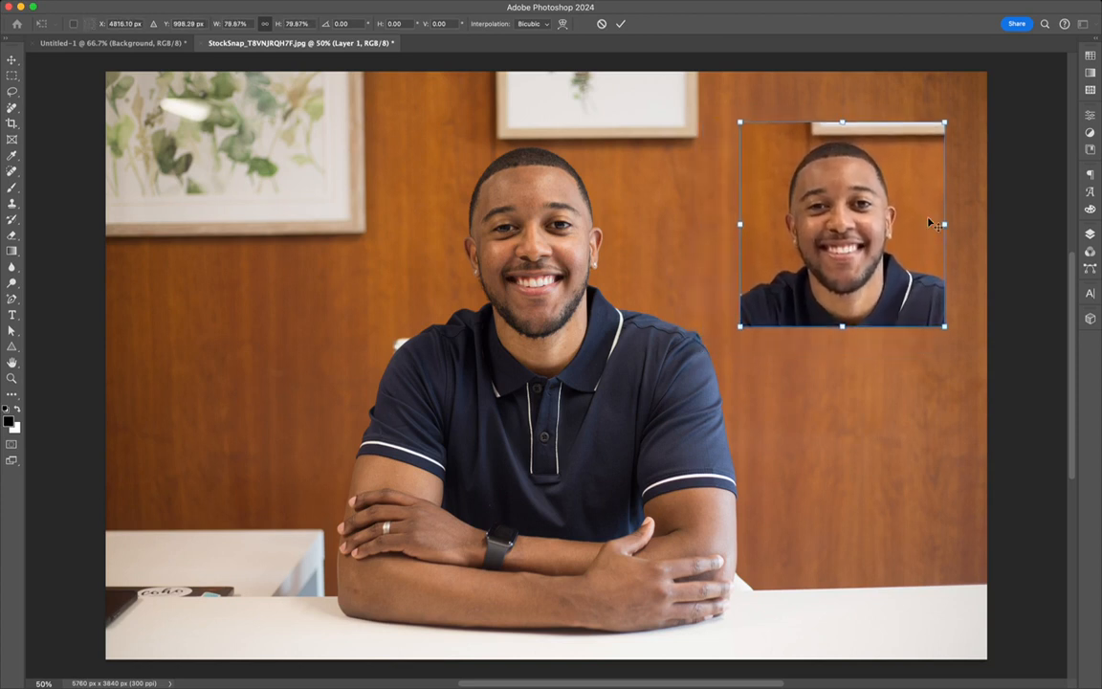
pyautogui.press('Return')
pyautogui.moveTo(842, 209); pyautogui.dragTo(842, 202)
pyautogui.click(406, 229)
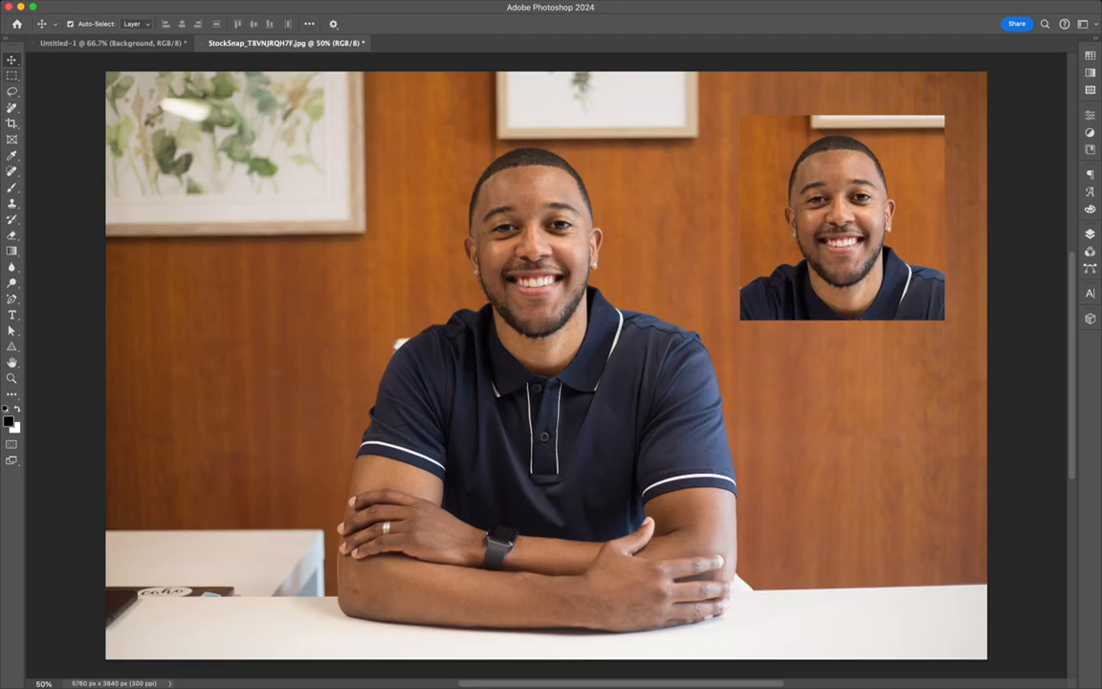
# Select a circular area around the man's head with the elliptical marquee and shift the selection slightly upward to centre it
pyautogui.press('m')
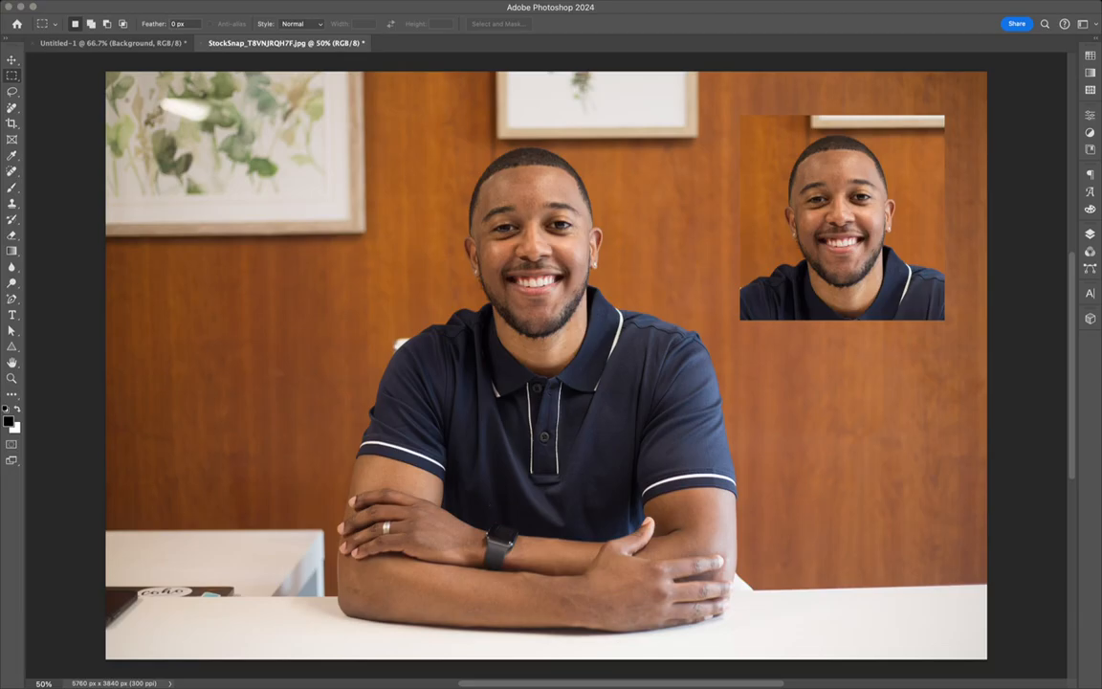
pyautogui.hotkey('shift', 'm')
pyautogui.moveTo(432, 148); pyautogui.dragTo(665, 382)
pyautogui.click(710, 366)
pyautogui.moveTo(417, 149); pyautogui.dragTo(643, 378)
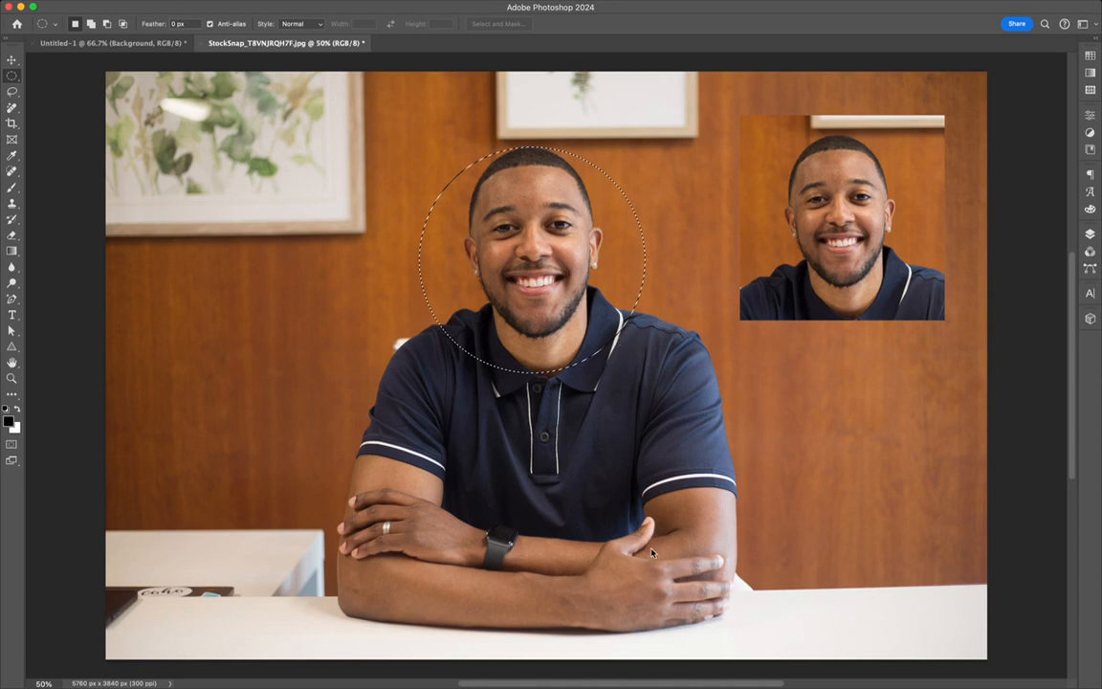
pyautogui.moveTo(499, 189)
pyautogui.mouseDown()
pyautogui.moveTo(486, 187)
pyautogui.moveTo(499, 183)
pyautogui.mouseUp()
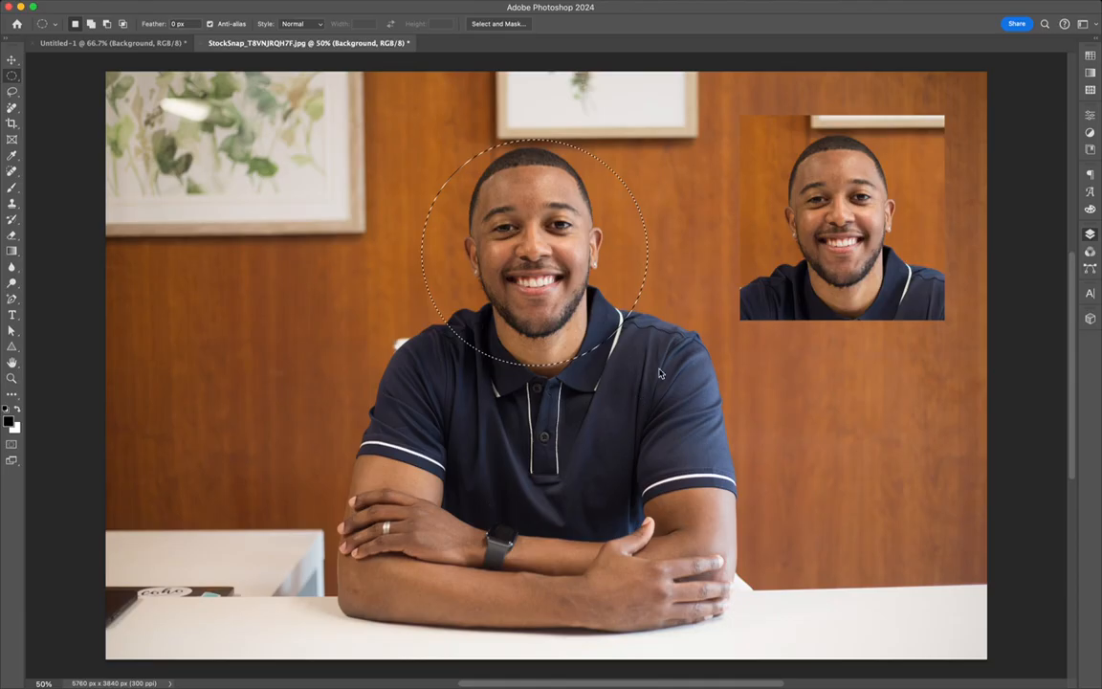
# Copy the circular selection to a new layer and move it over the framed picture in the photo's upper left
pyautogui.press('super+j')
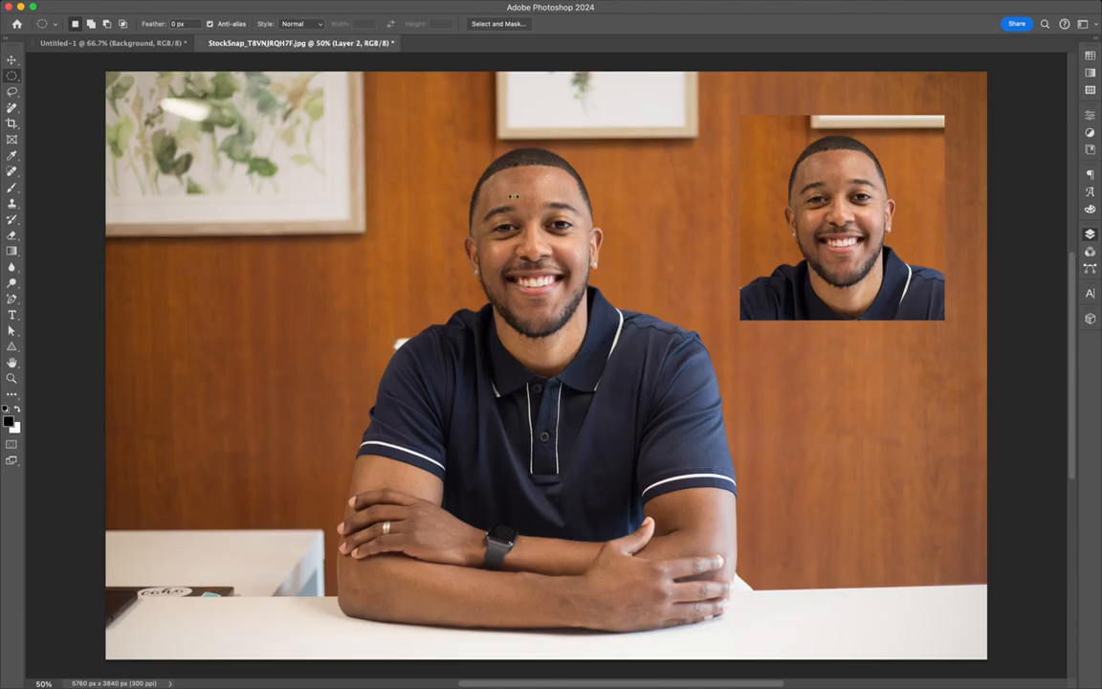
pyautogui.press('v')
pyautogui.moveTo(533, 184); pyautogui.dragTo(277, 161)
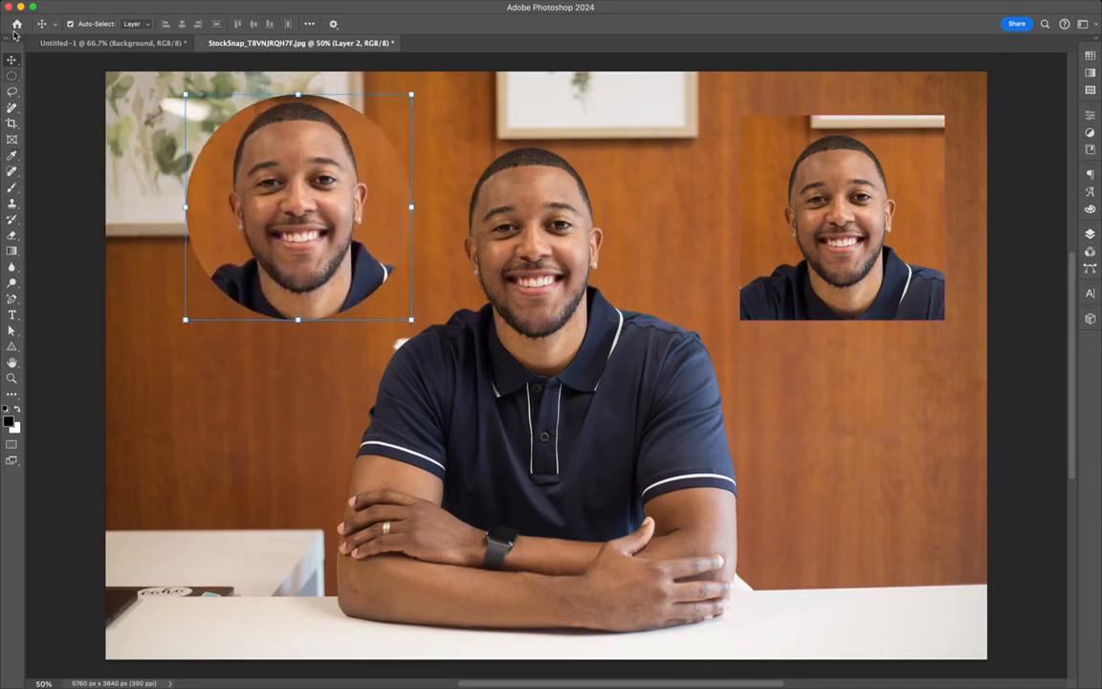
# Select the man's head and upper chest freehand with the Lasso on the Background layer and copy the area to a new layer
pyautogui.click(12, 91)
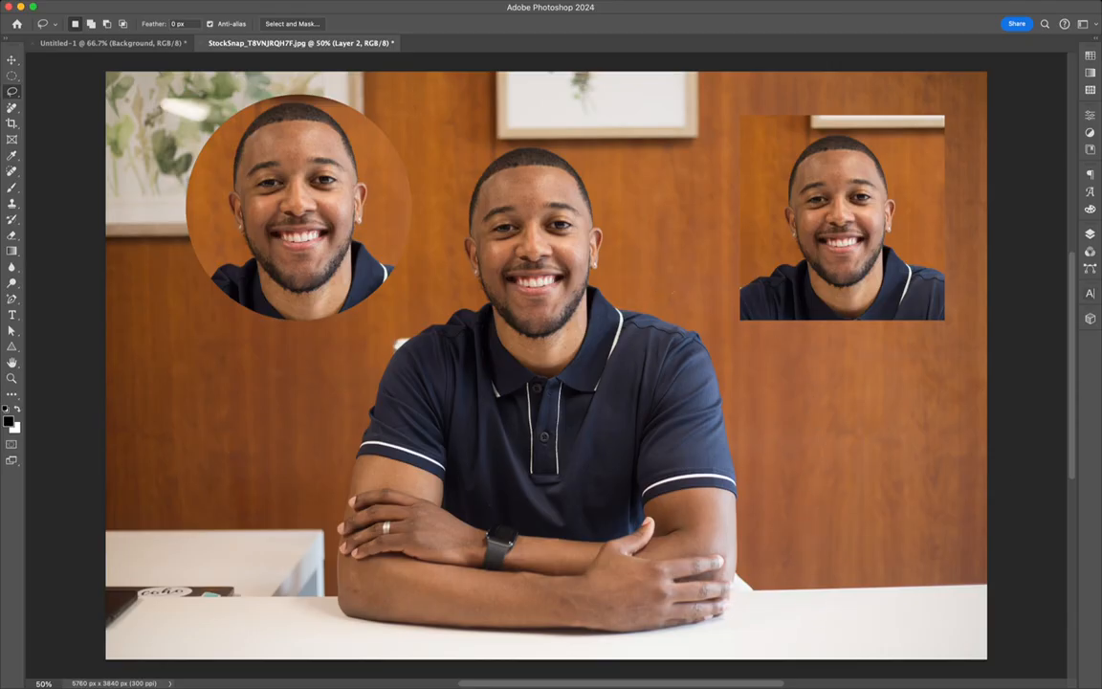
pyautogui.hotkey('alt', '[')
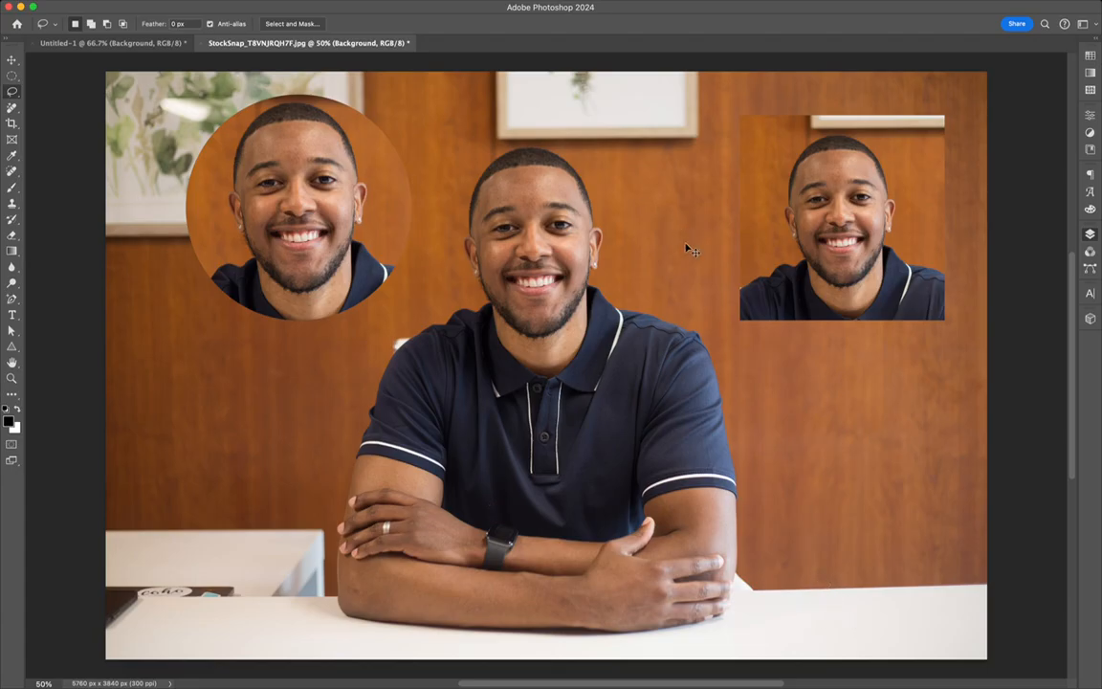
pyautogui.moveTo(565, 423)
pyautogui.mouseDown()
pyautogui.moveTo(459, 400)
pyautogui.moveTo(445, 263)
pyautogui.moveTo(480, 161)
pyautogui.mouseUp()
pyautogui.hotkey('ctrl', 'j')
# Move the freehand copy down over the man's shoulder, then delete it
pyautogui.press('v')
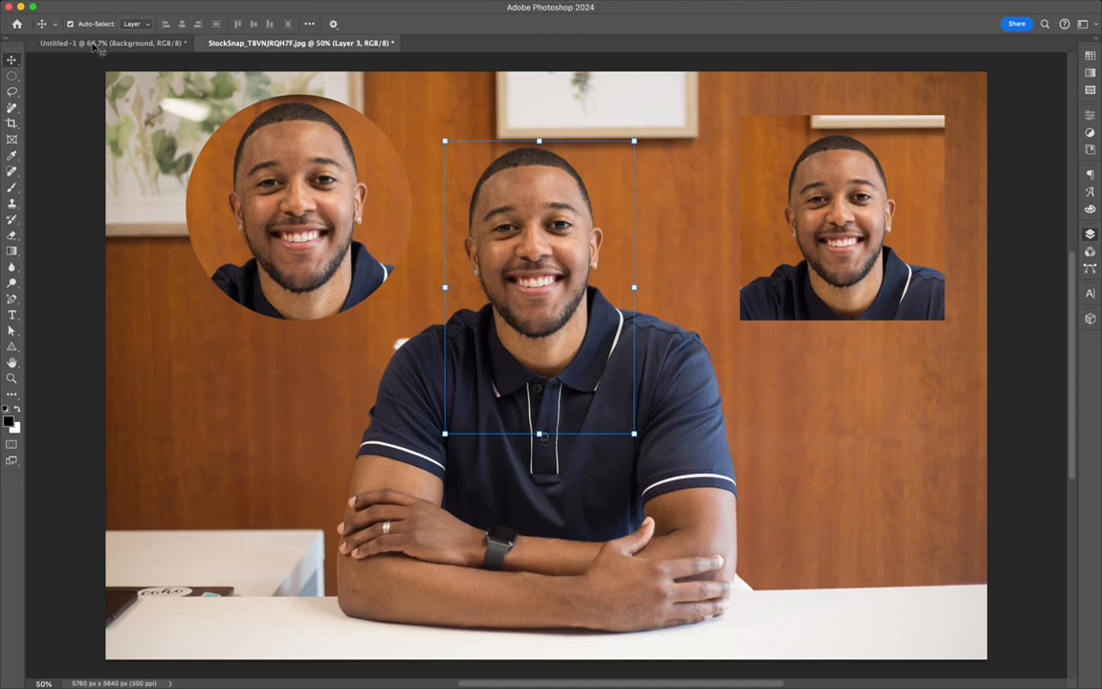
pyautogui.moveTo(540, 288); pyautogui.dragTo(645, 282)
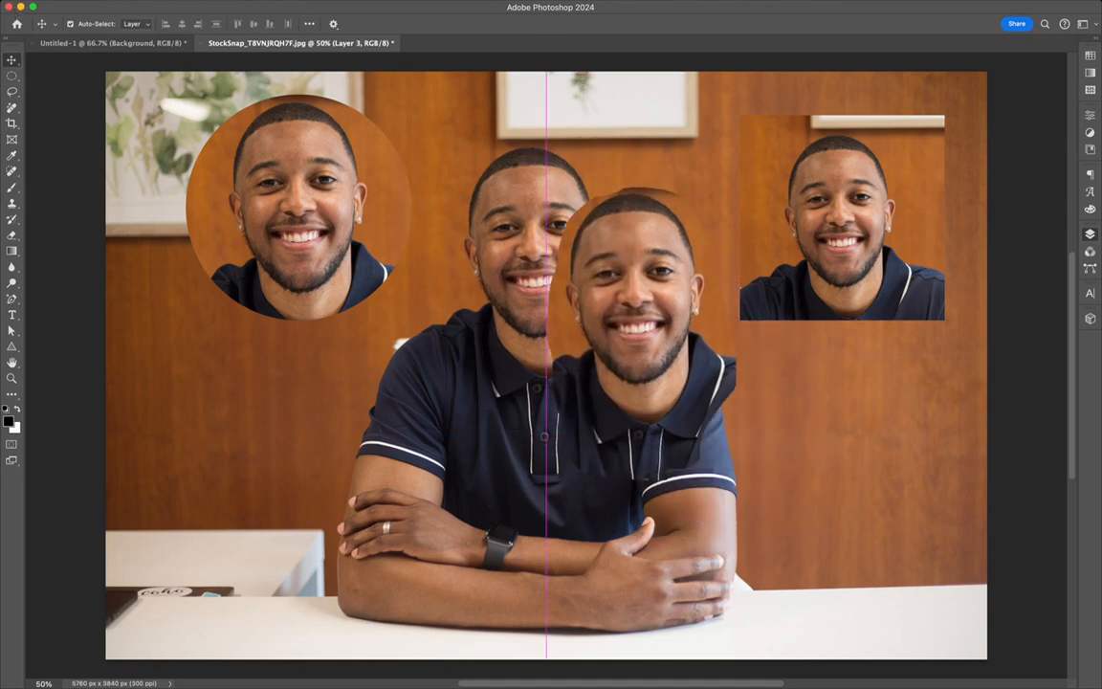
pyautogui.press('Delete')
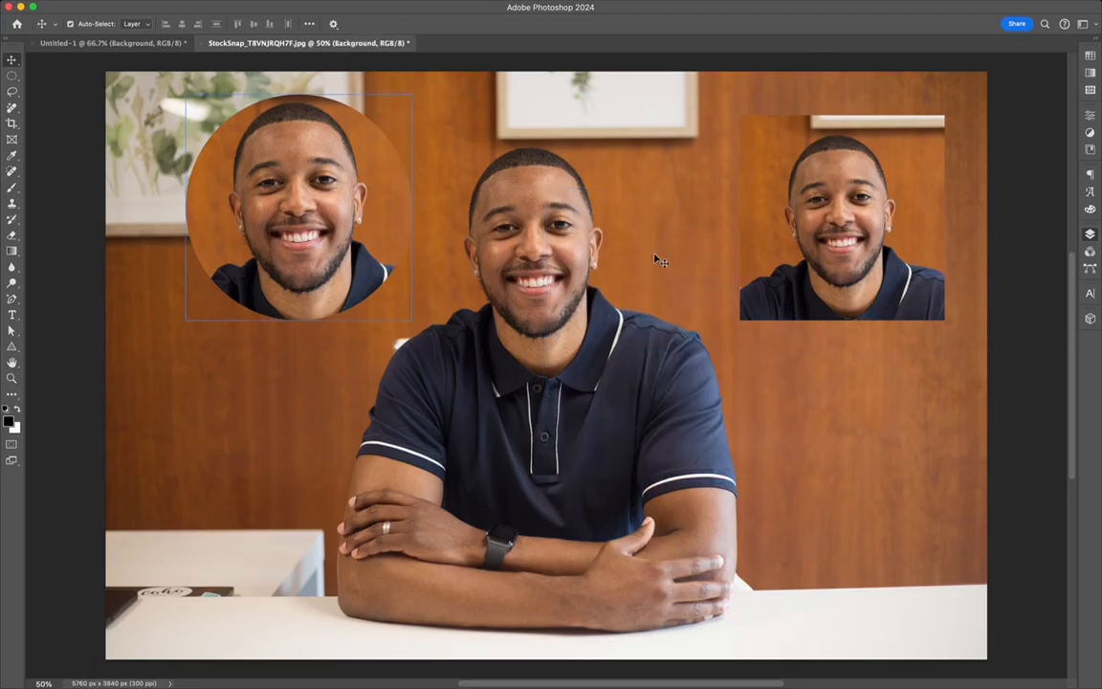
pyautogui.click(612, 227)
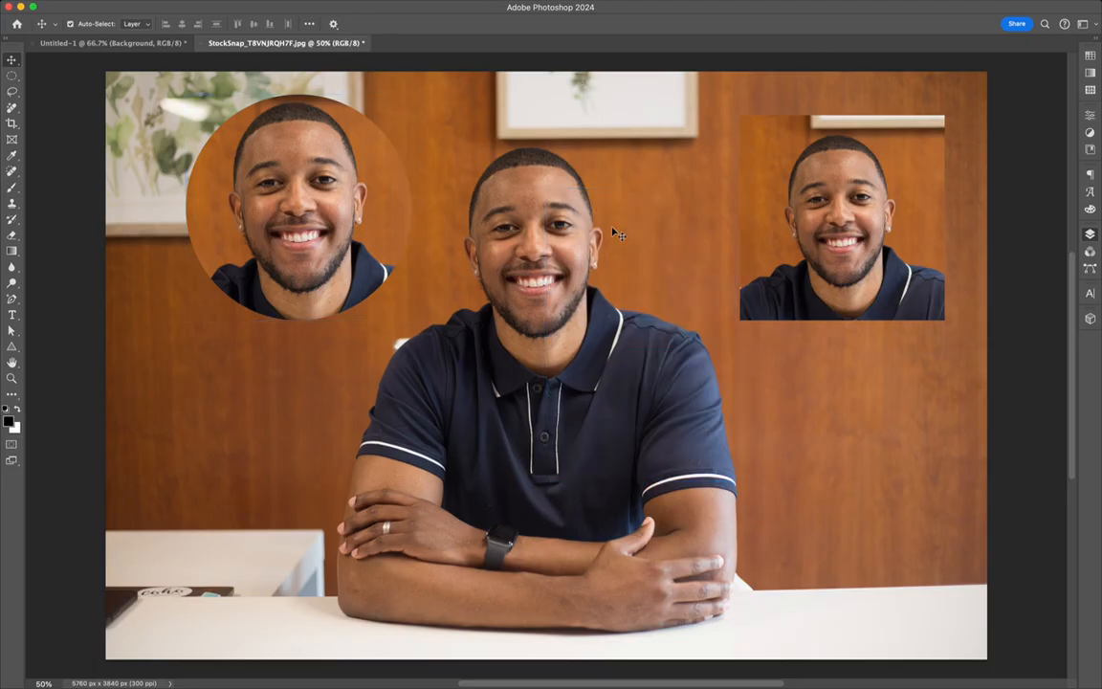
# Draw an oval selection around the man's head with the elliptical marquee and nudge the outline into place
pyautogui.click(11, 75)
pyautogui.moveTo(442, 145); pyautogui.dragTo(641, 392)
pyautogui.moveTo(656, 347); pyautogui.dragTo(650, 342)
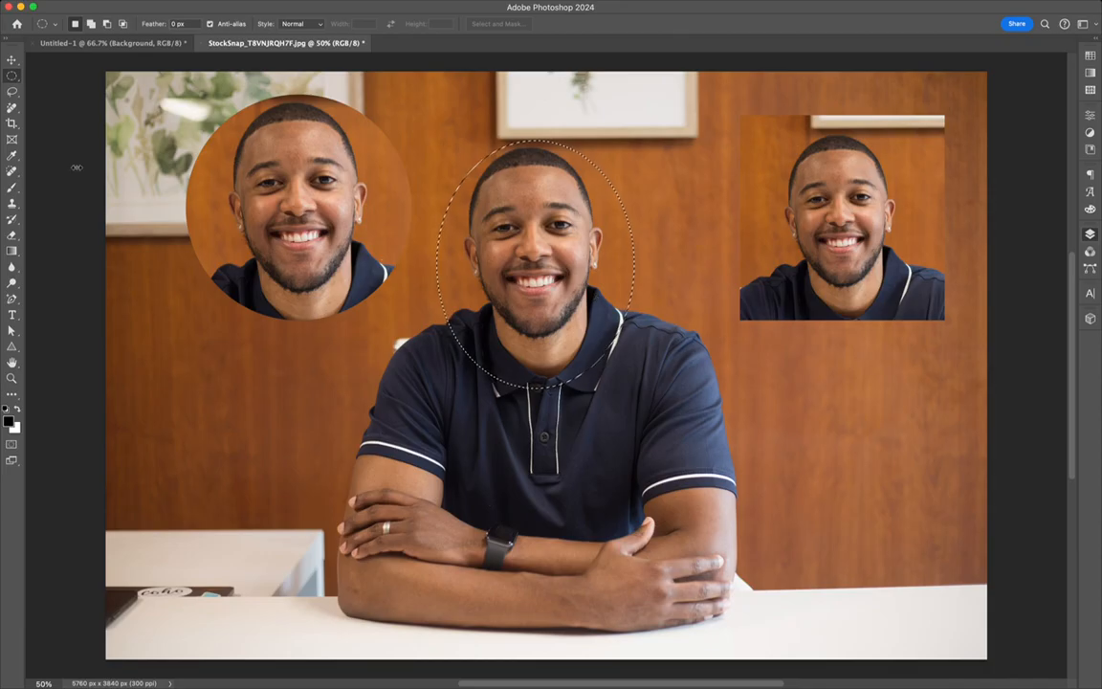
pyautogui.press('v')
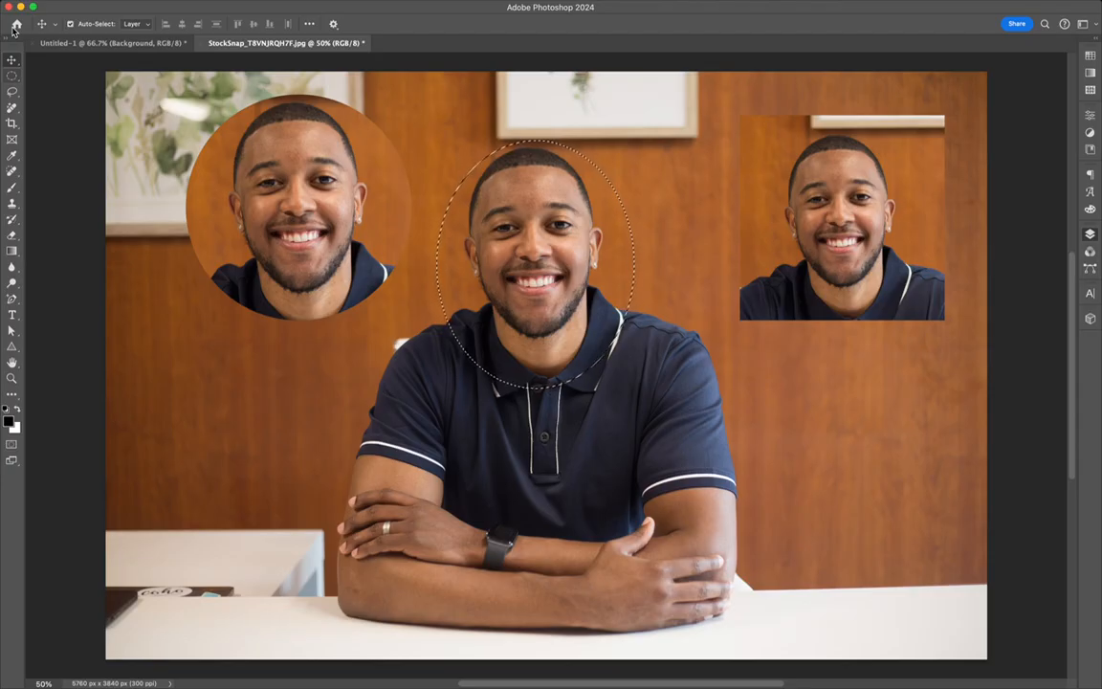
pyautogui.press('m')
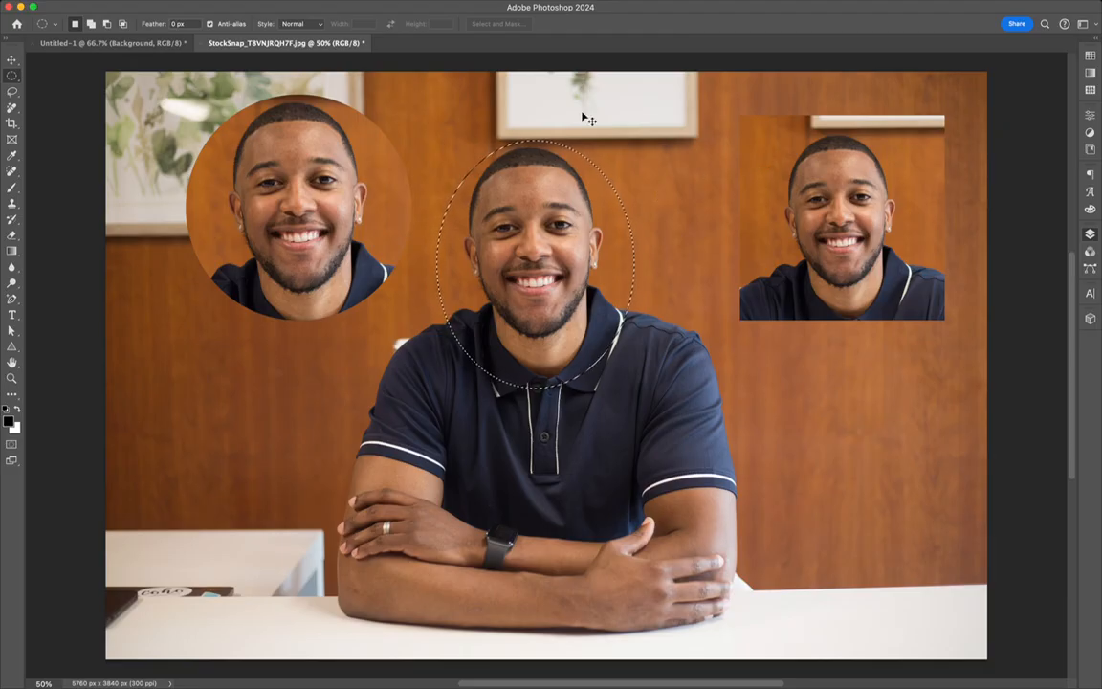
pyautogui.moveTo(618, 211); pyautogui.dragTo(612, 207)
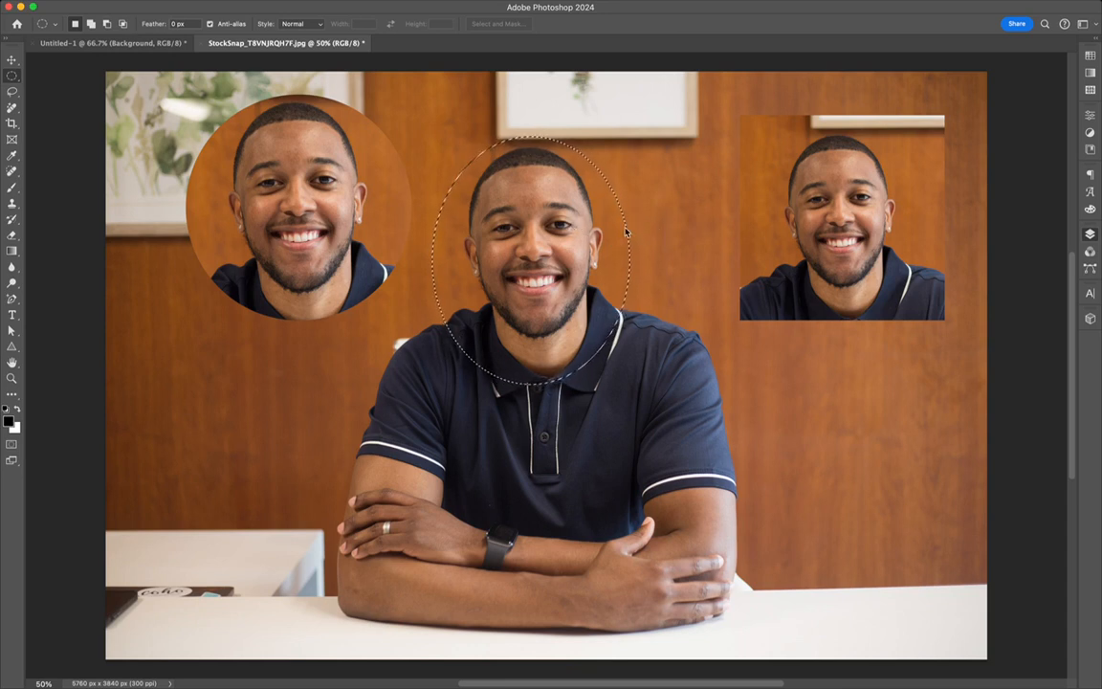
pyautogui.moveTo(619, 167); pyautogui.dragTo(624, 169)
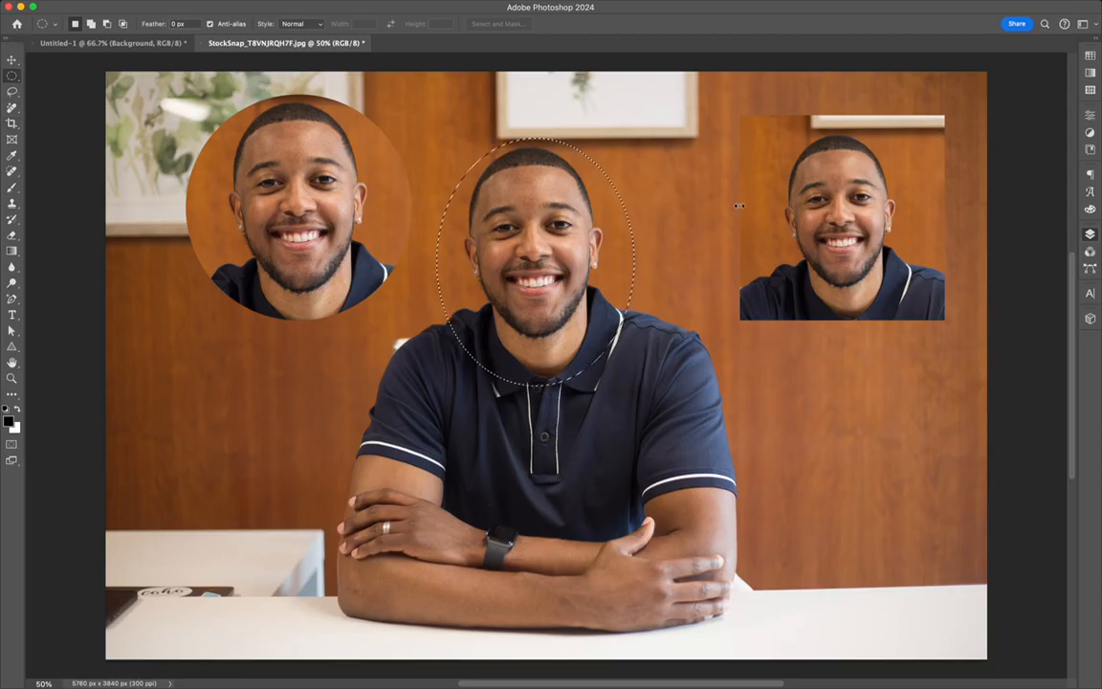
# Clear the oval selection and redraw a narrower one around the man's head, then deselect it
pyautogui.press('super+d')
pyautogui.moveTo(490, 184); pyautogui.dragTo(634, 388)
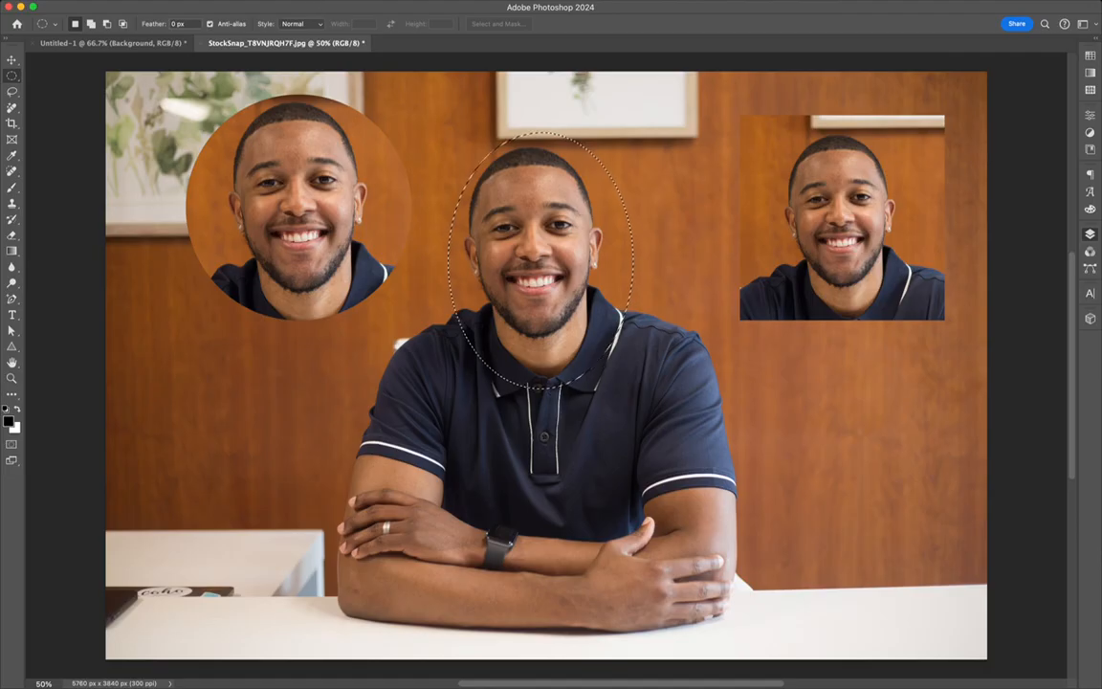
pyautogui.click(584, 153)
# Hide the two head copies and outline the large framed picture on the Background layer with the Polygonal Lasso
pyautogui.press('l')
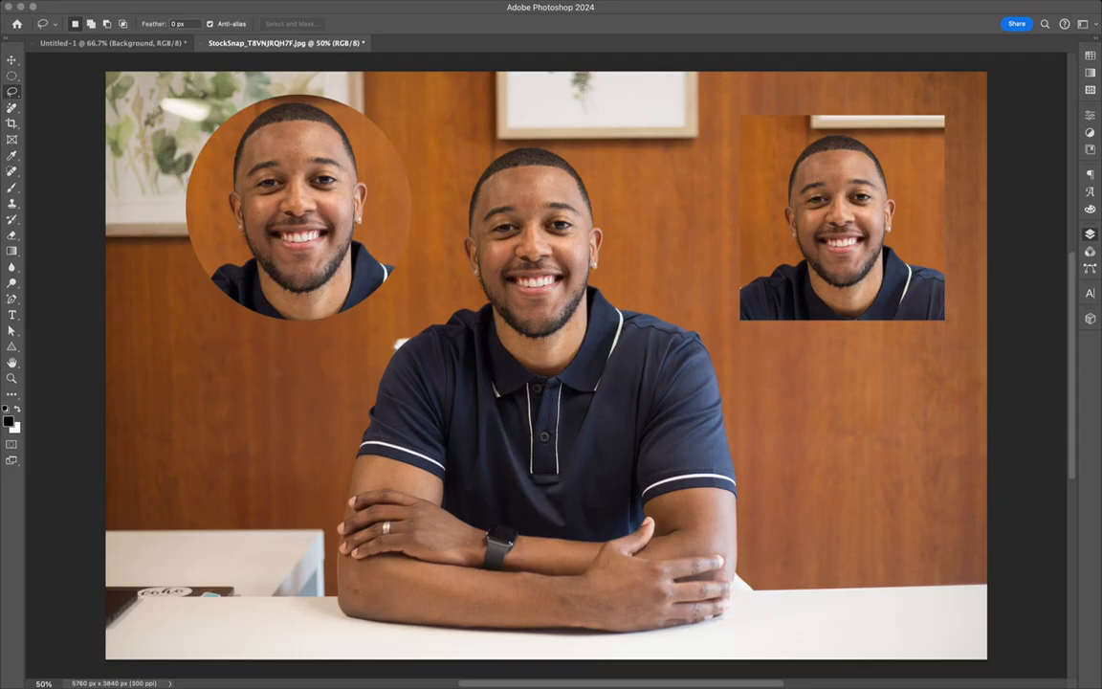
pyautogui.hotkey('shift', 'l')
pyautogui.hotkey('ctrl', 'z')
pyautogui.hotkey('ctrl', 'z')
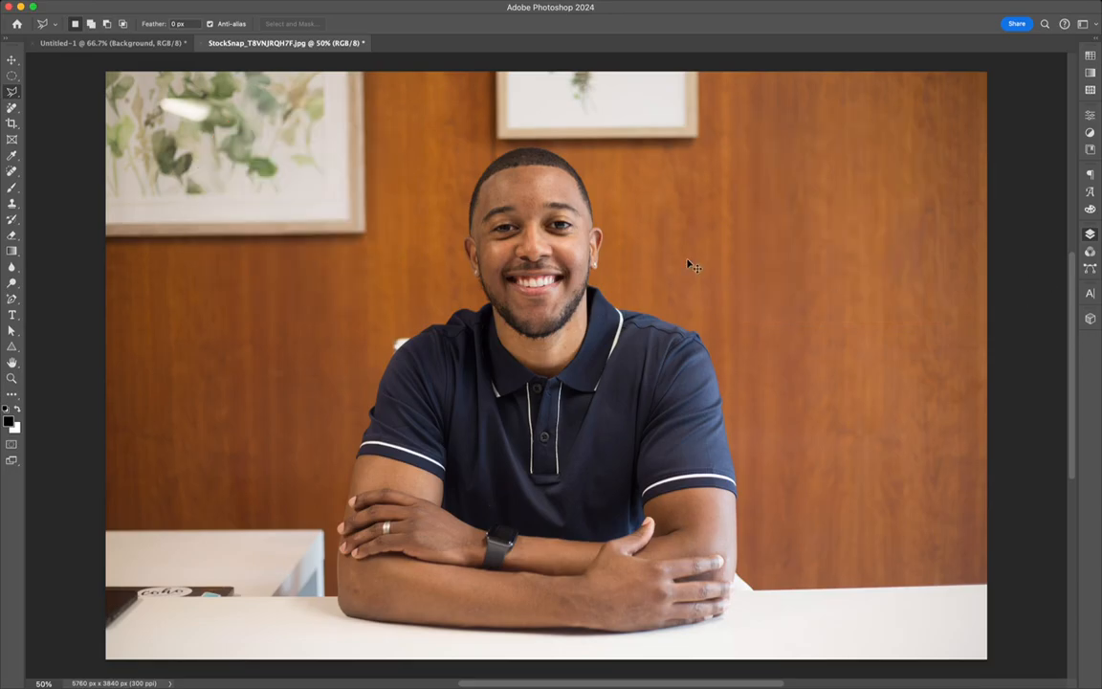
pyautogui.scroll(3, 689, 265)
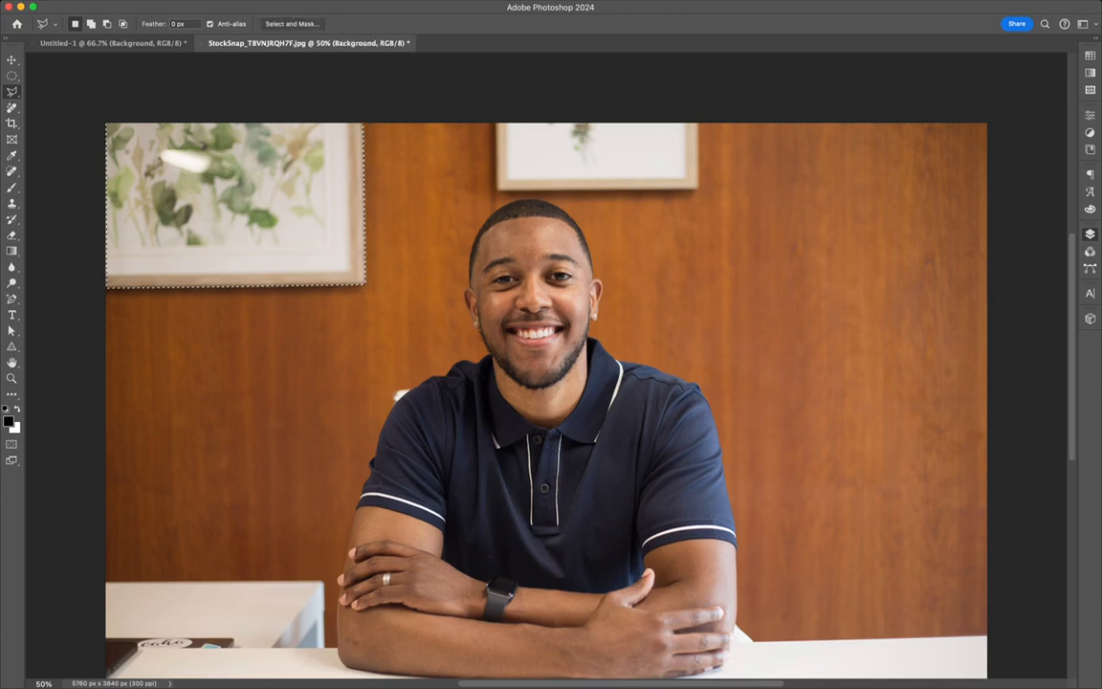
# Copy the selected picture to a new layer on the wall right of the man, then delete it and show the head copies again
pyautogui.hotkey('ctrl', 'j')
pyautogui.press('v')
pyautogui.moveTo(234, 205); pyautogui.dragTo(708, 305)
pyautogui.moveTo(761, 242)
pyautogui.mouseDown()
pyautogui.moveTo(841, 224)
pyautogui.moveTo(903, 143)
pyautogui.moveTo(886, 164)
pyautogui.mouseUp()
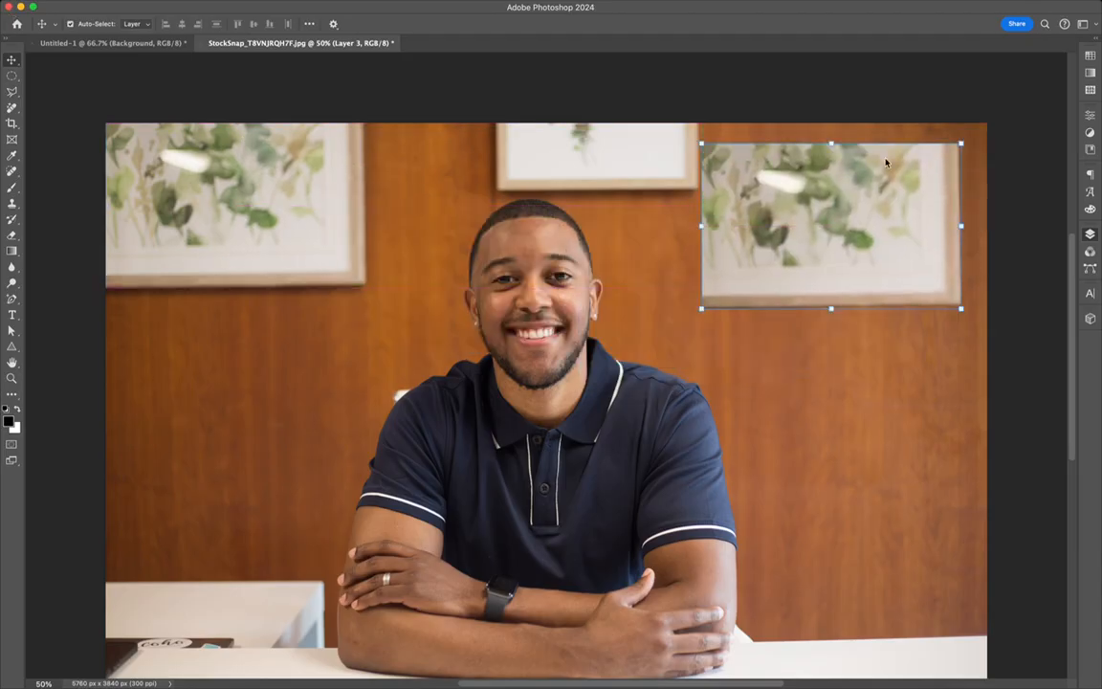
pyautogui.press('BackSpace')
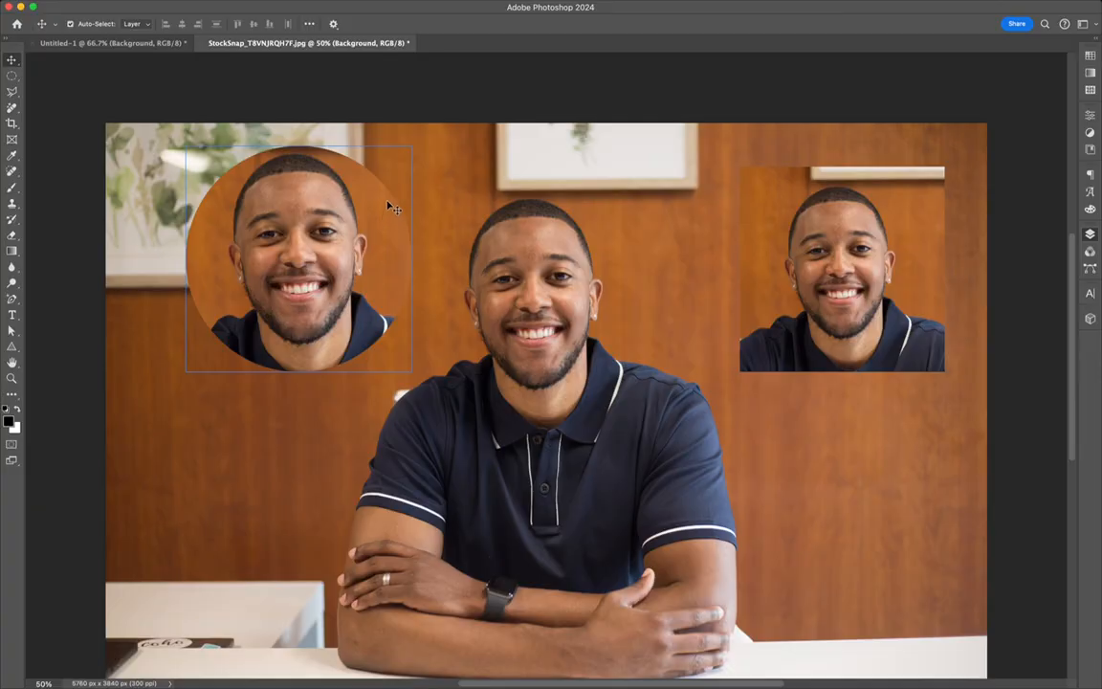
# Select the circular head copy's layer and move it slightly down and to the right
pyautogui.hotkey('alt', ']')
pyautogui.hotkey('alt', ']')
pyautogui.hotkey('alt', '[')
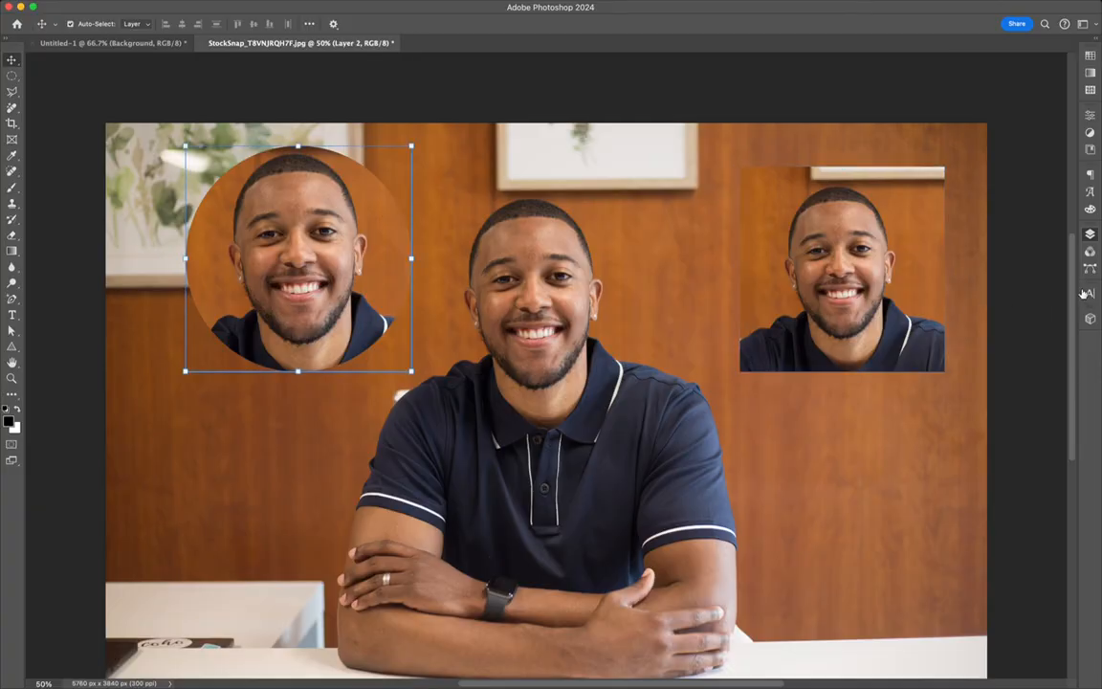
pyautogui.moveTo(314, 213); pyautogui.dragTo(322, 238)
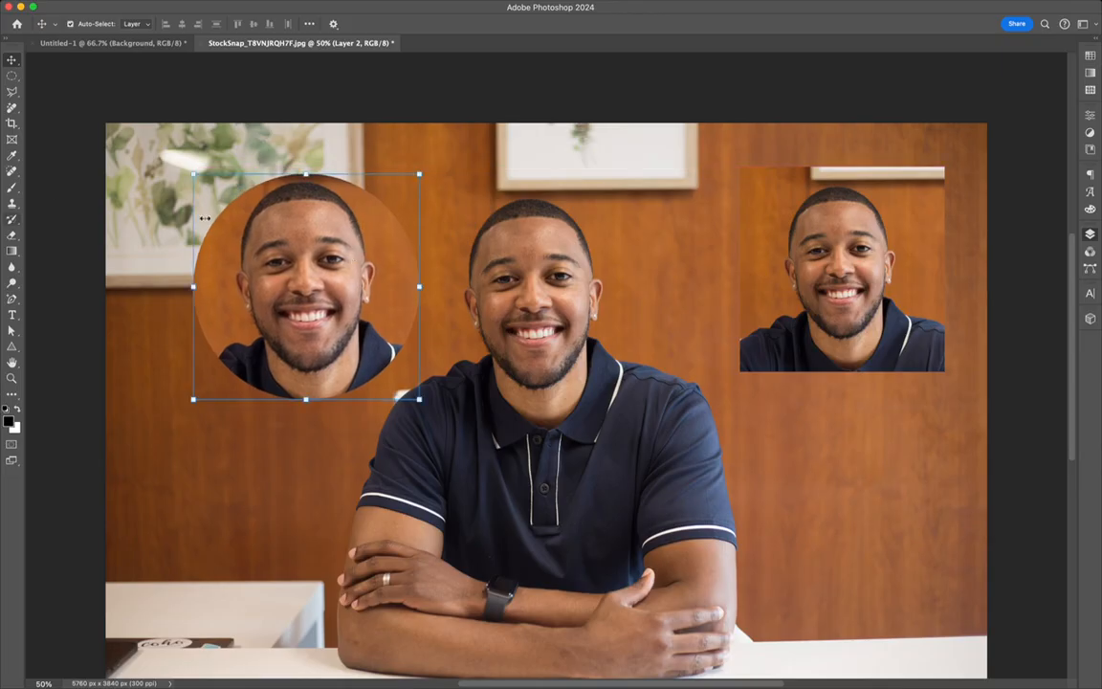
# Draw an orange rectangle without a stroke, about 1598 × 4102 px, covering the photo's left side from top to bottom
pyautogui.click(11, 346)
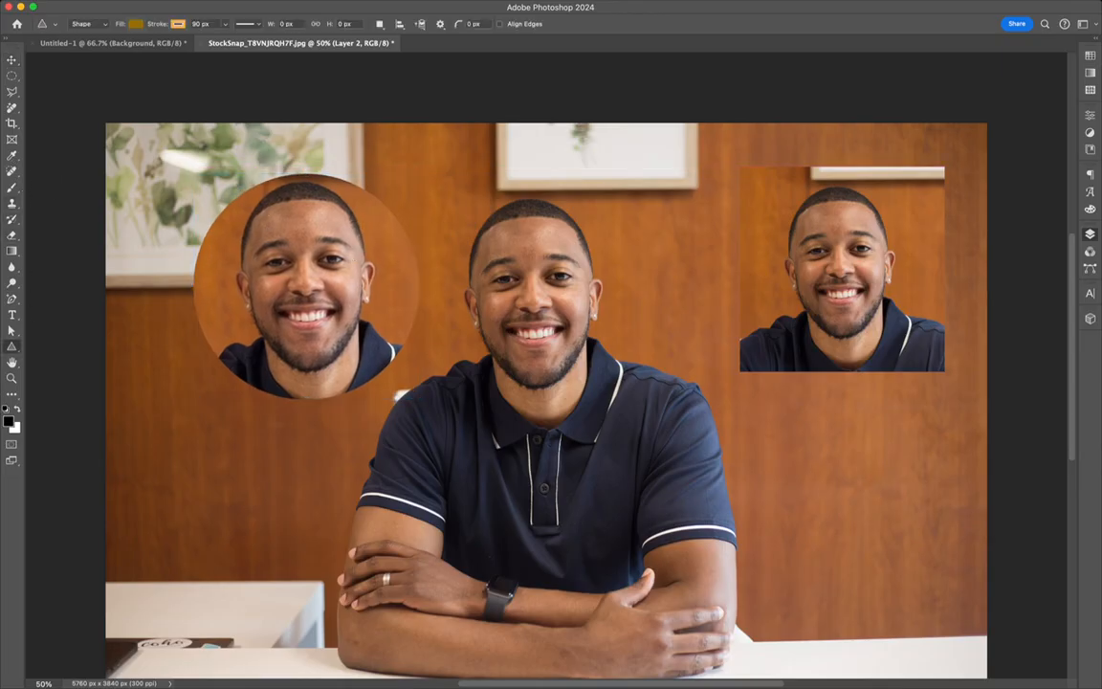
pyautogui.hotkey('shift', 'u')
pyautogui.moveTo(326, 93); pyautogui.dragTo(80, 672)
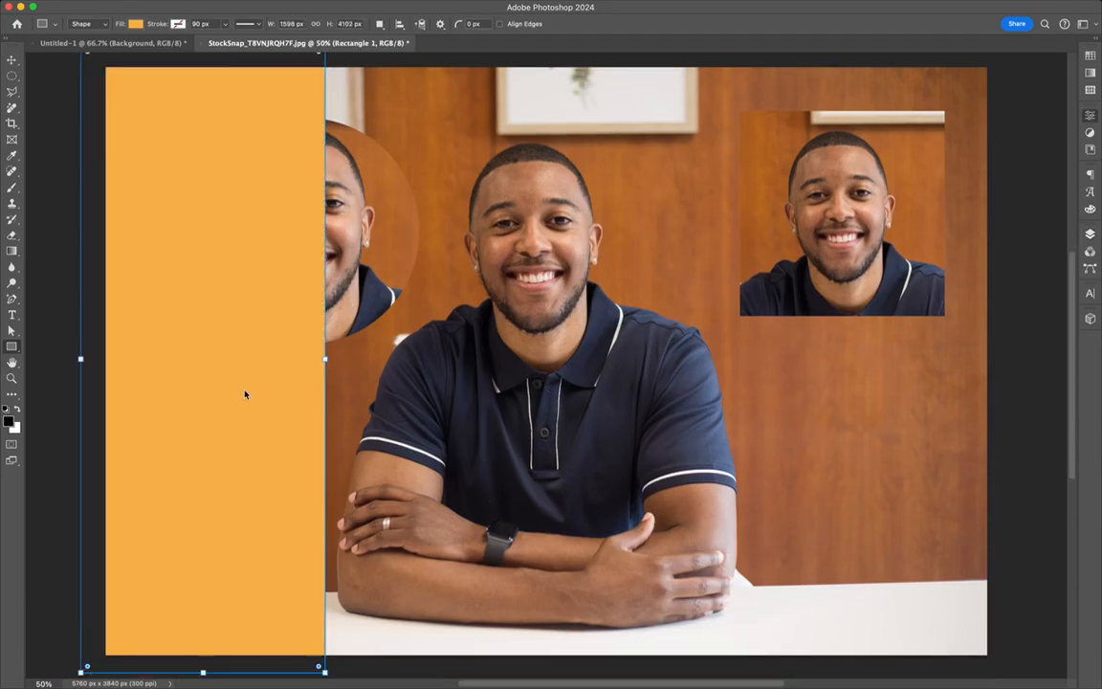
pyautogui.click(11, 59)
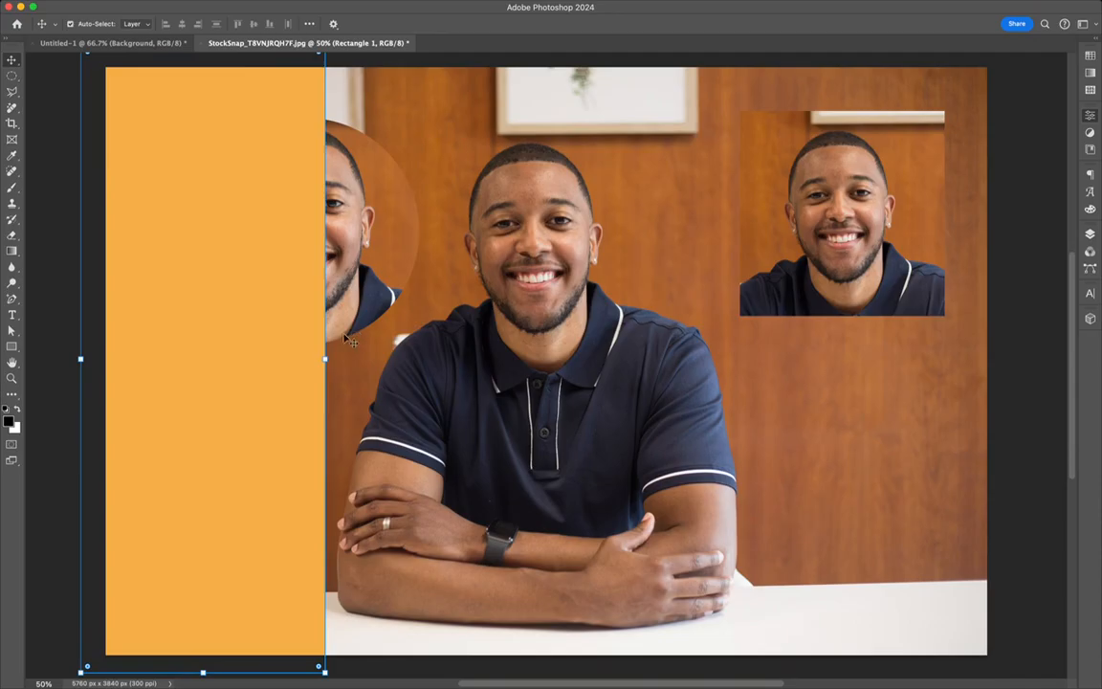
# Transform the orange rectangle to about 110.4% width and 95.4% height, extending its right edge further across the photo
pyautogui.hotkey('ctrl', 't')
pyautogui.moveTo(326, 359); pyautogui.dragTo(351, 359)
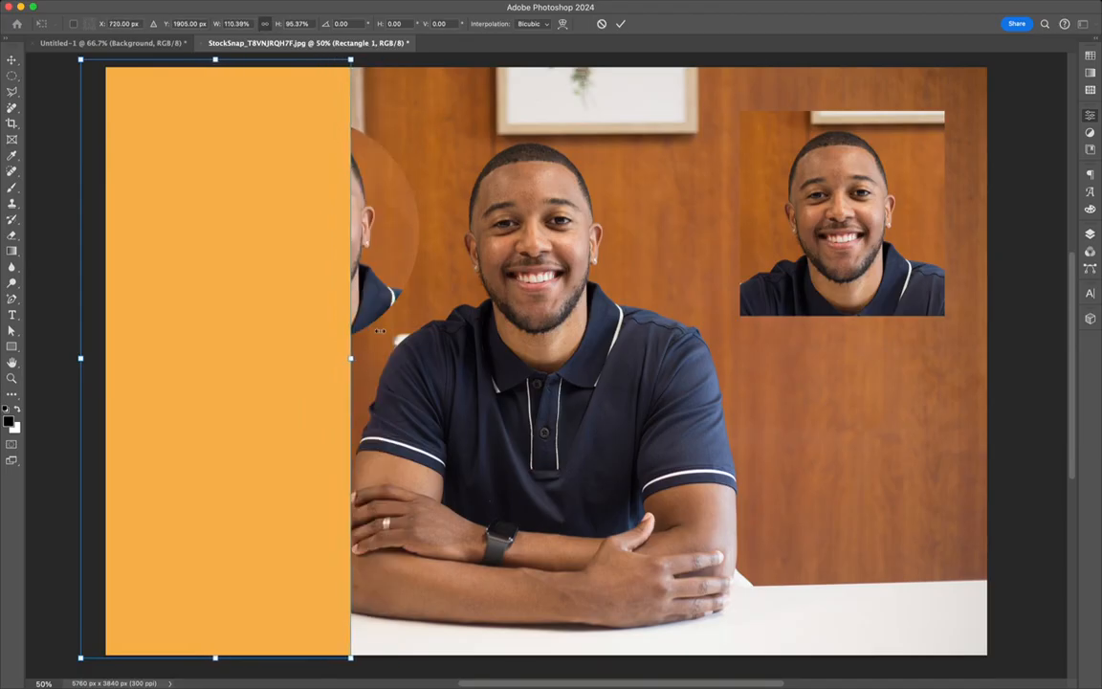
pyautogui.press('Return')
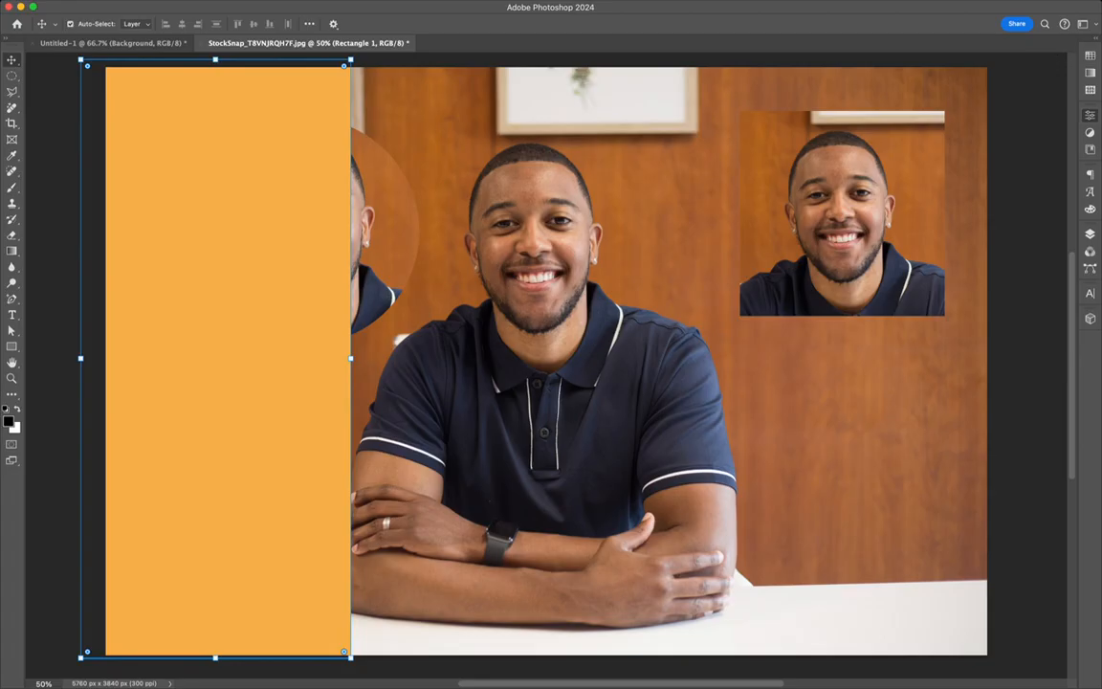
# Select the circular head copy's layer and bring it in front of the orange rectangle
pyautogui.click(387, 188)
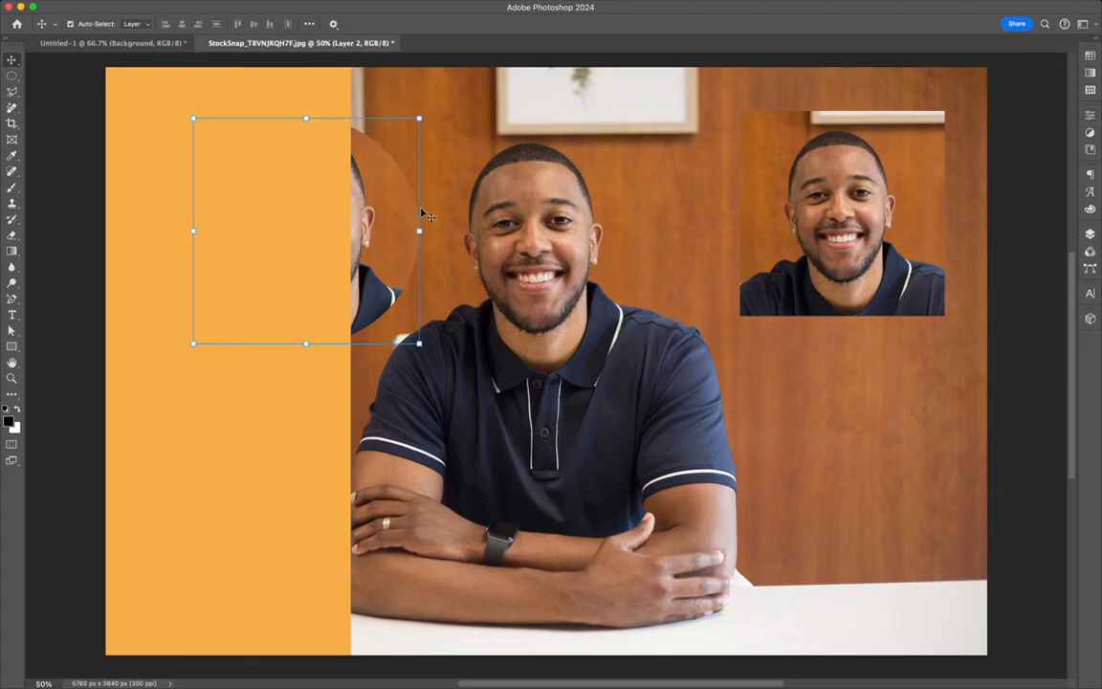
pyautogui.click(218, 61)
pyautogui.click(486, 146)
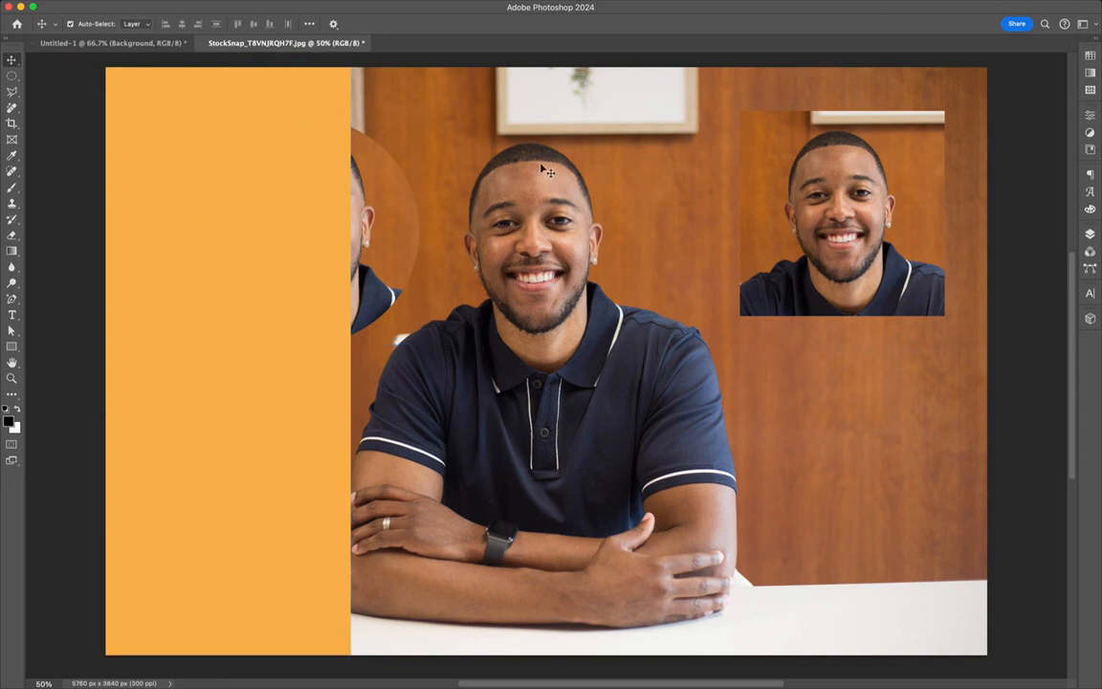
pyautogui.click(381, 163)
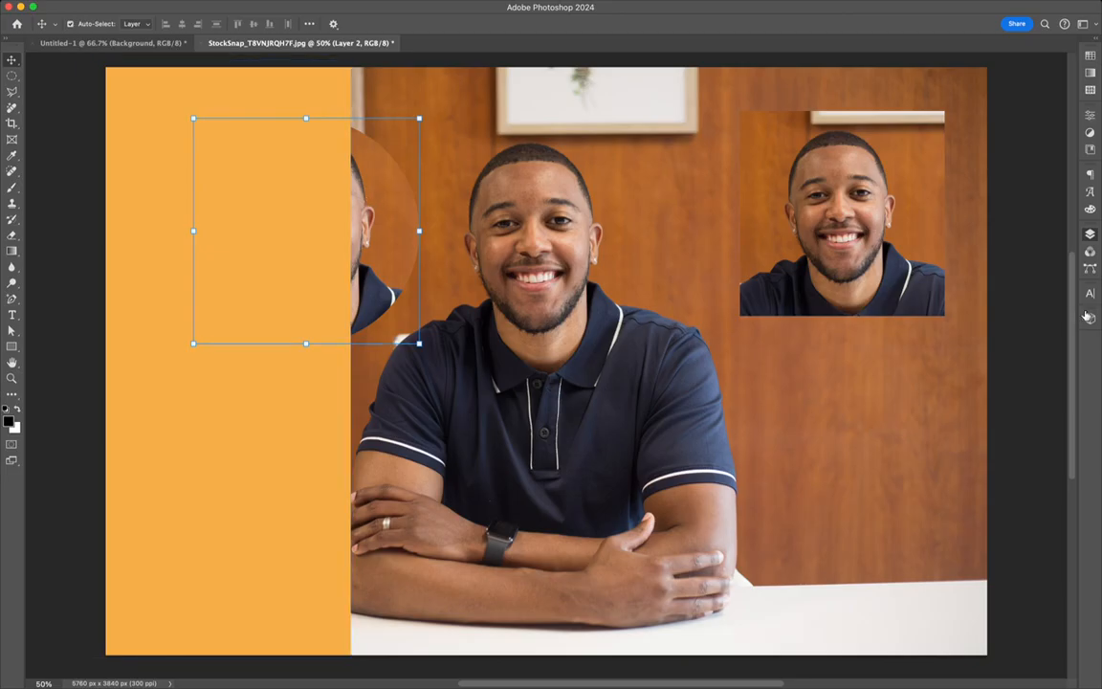
pyautogui.press('super+bracketright')
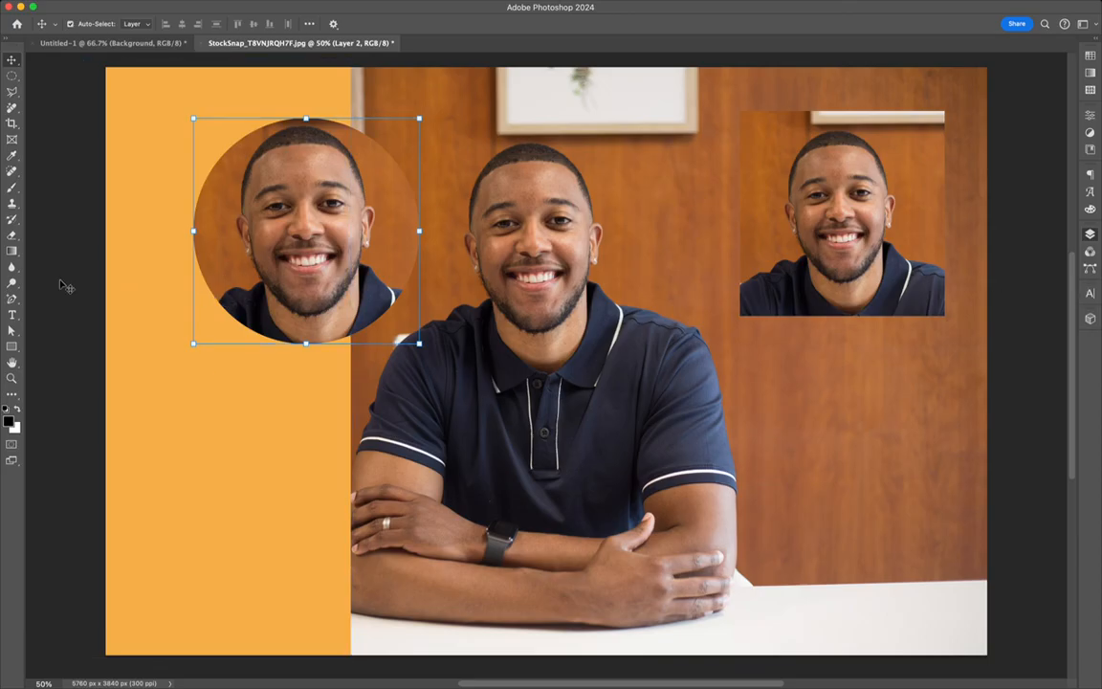
# Duplicate the orange rectangle across to the photo's right side, behind the square head copy
pyautogui.click(238, 371)
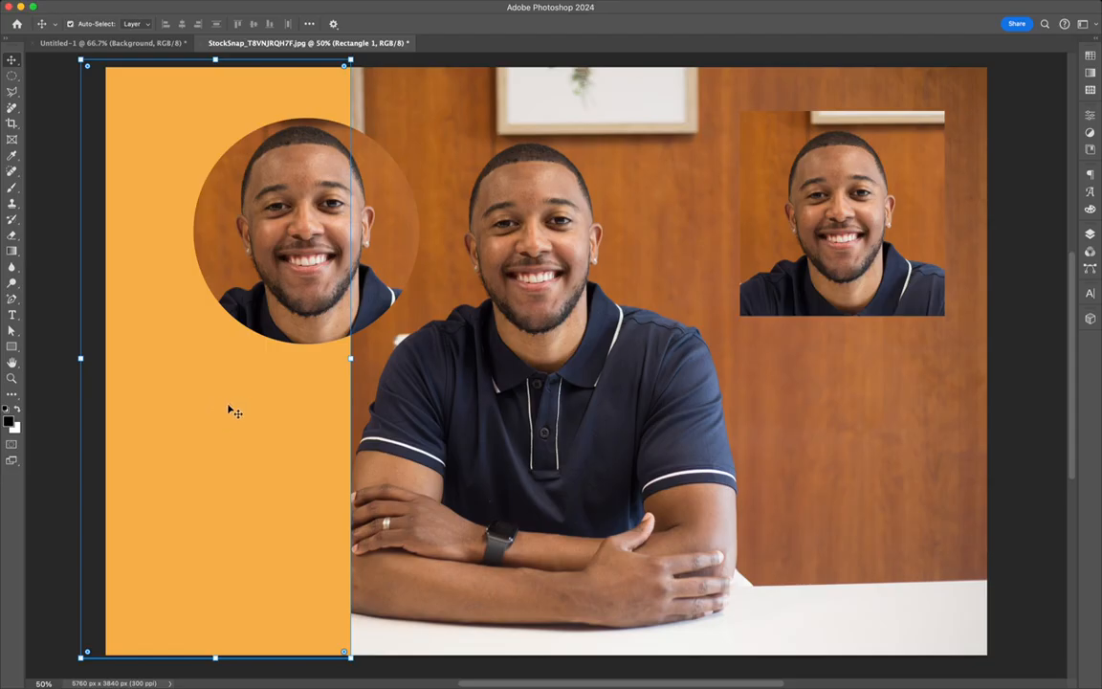
pyautogui.moveTo(233, 412); pyautogui.dragTo(616, 407)
pyautogui.moveTo(935, 409); pyautogui.dragTo(935, 408)
pyautogui.click(40, 250)
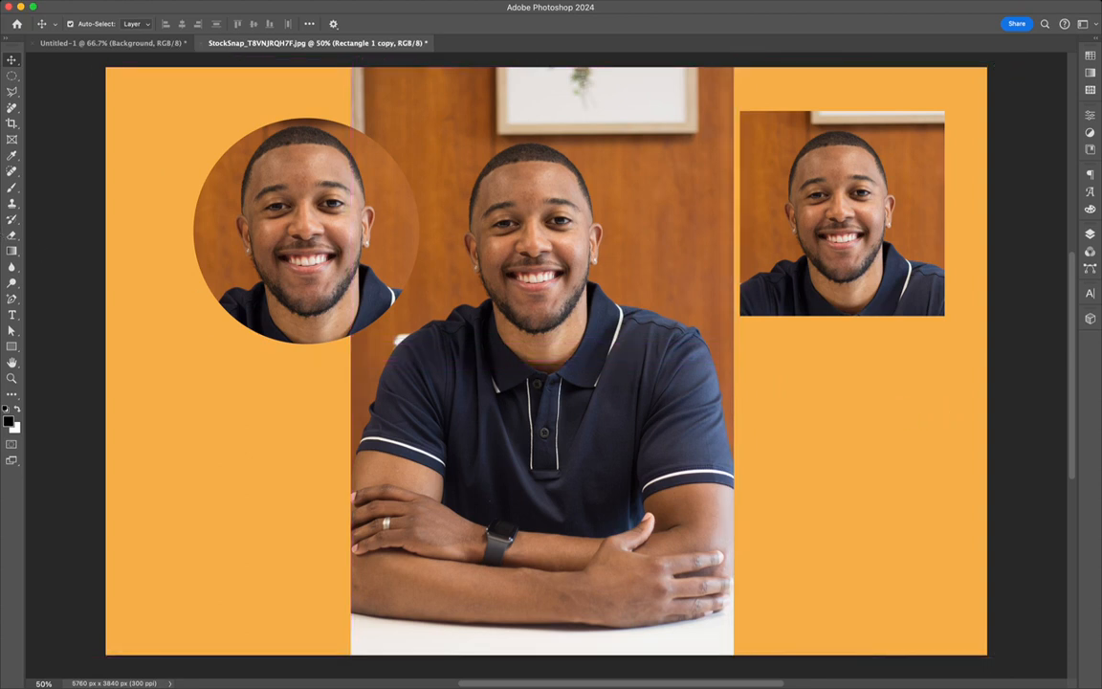
# Move the square head copy slightly right and the circular head copy slightly left and down
pyautogui.scroll(2, 307, 264)
pyautogui.moveTo(942, 235); pyautogui.dragTo(900, 238)
pyautogui.moveTo(312, 242); pyautogui.dragTo(289, 251)
pyautogui.click(255, 60)
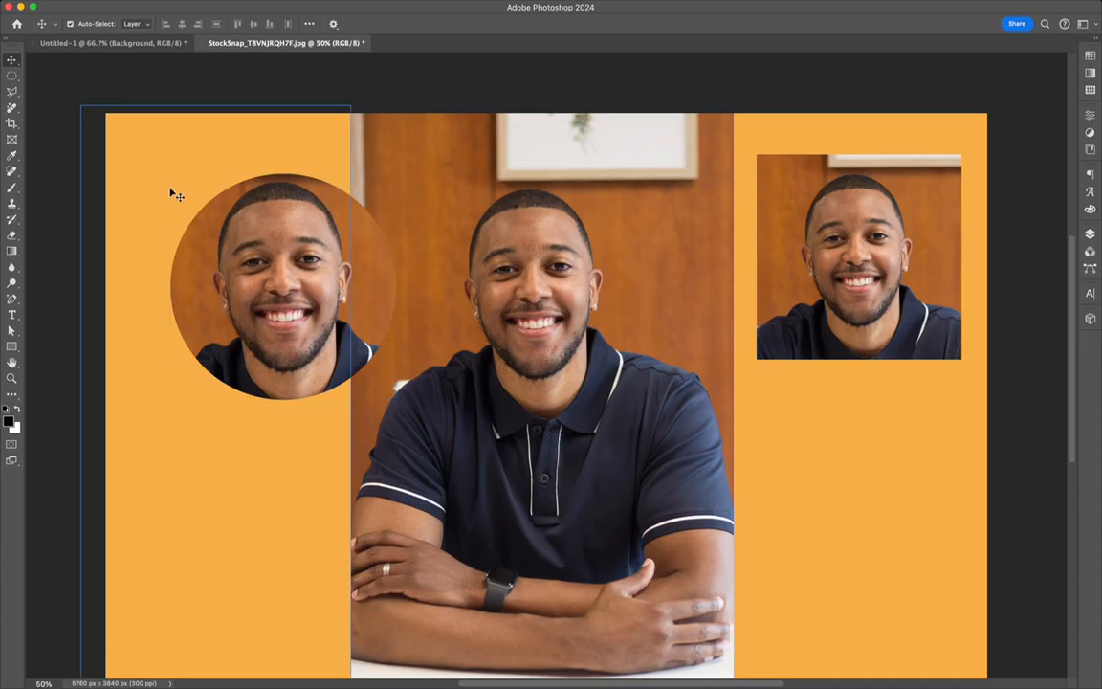
# Draw a white circle without a stroke, about 1726 × 1726 px, centred on the circular head copy
pyautogui.click(12, 347)
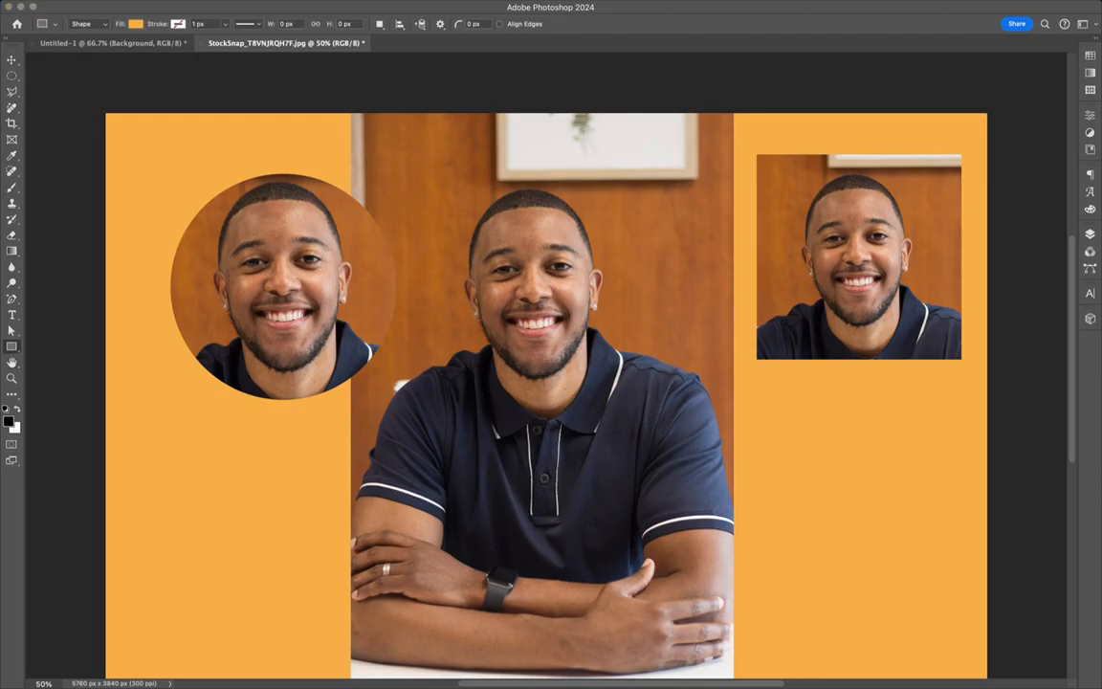
pyautogui.hotkey('shift', 'u')
pyautogui.click(137, 25)
pyautogui.click(147, 33)
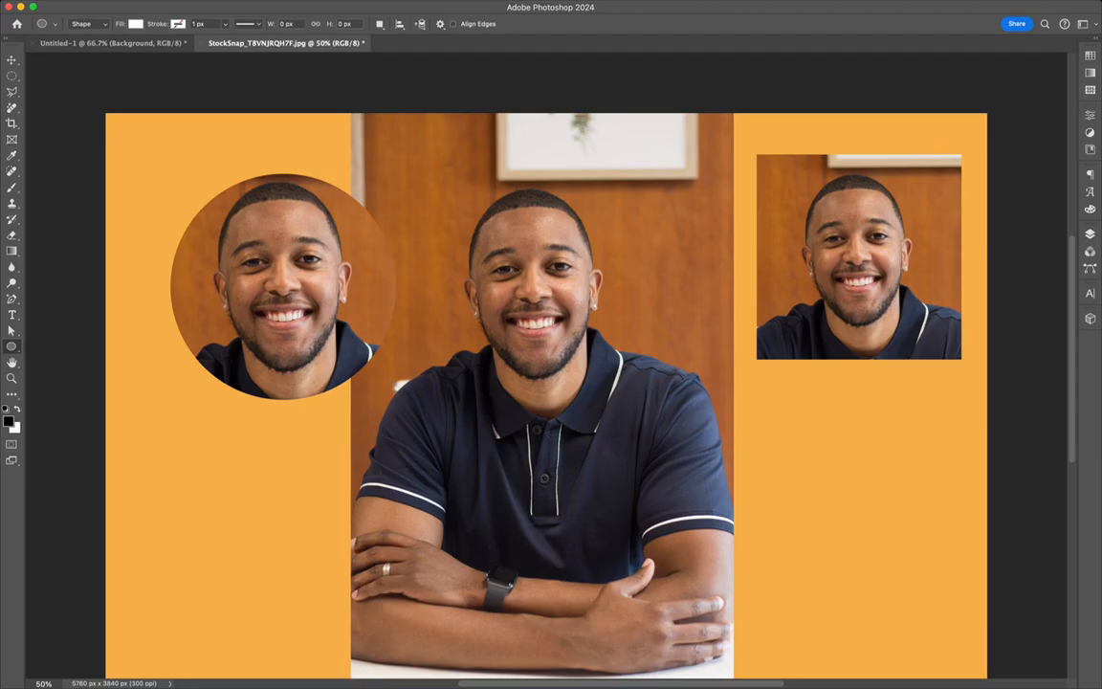
pyautogui.moveTo(226, 227); pyautogui.dragTo(415, 418)
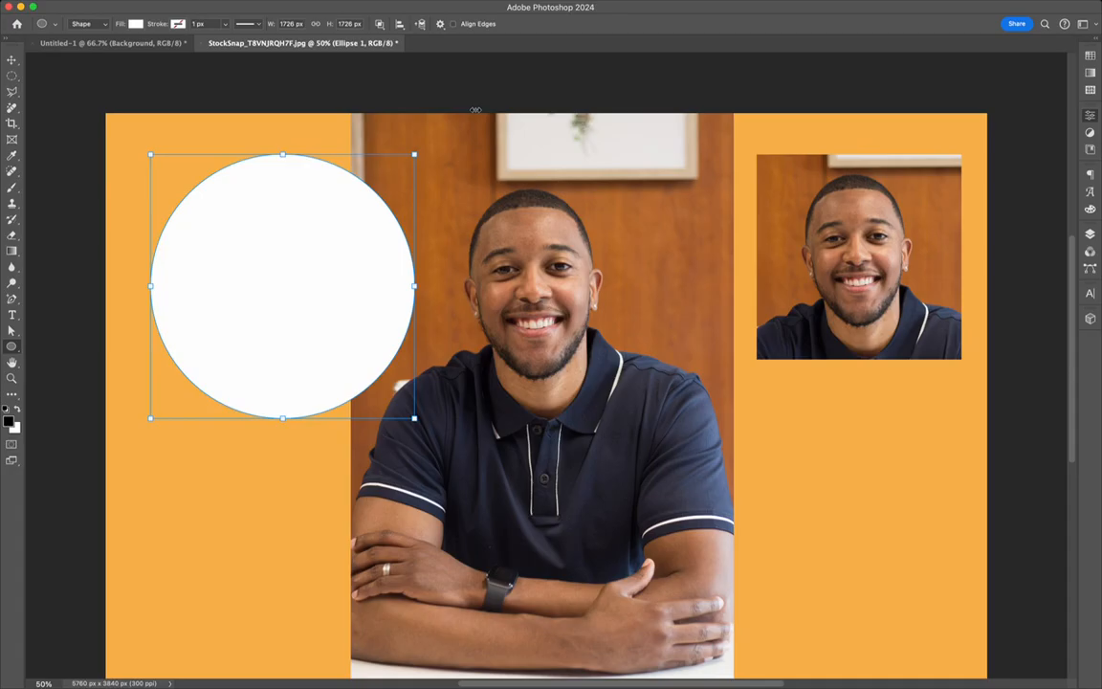
# Place the white circle behind the circular head copy so it forms a ring, and deselect it
pyautogui.press('v')
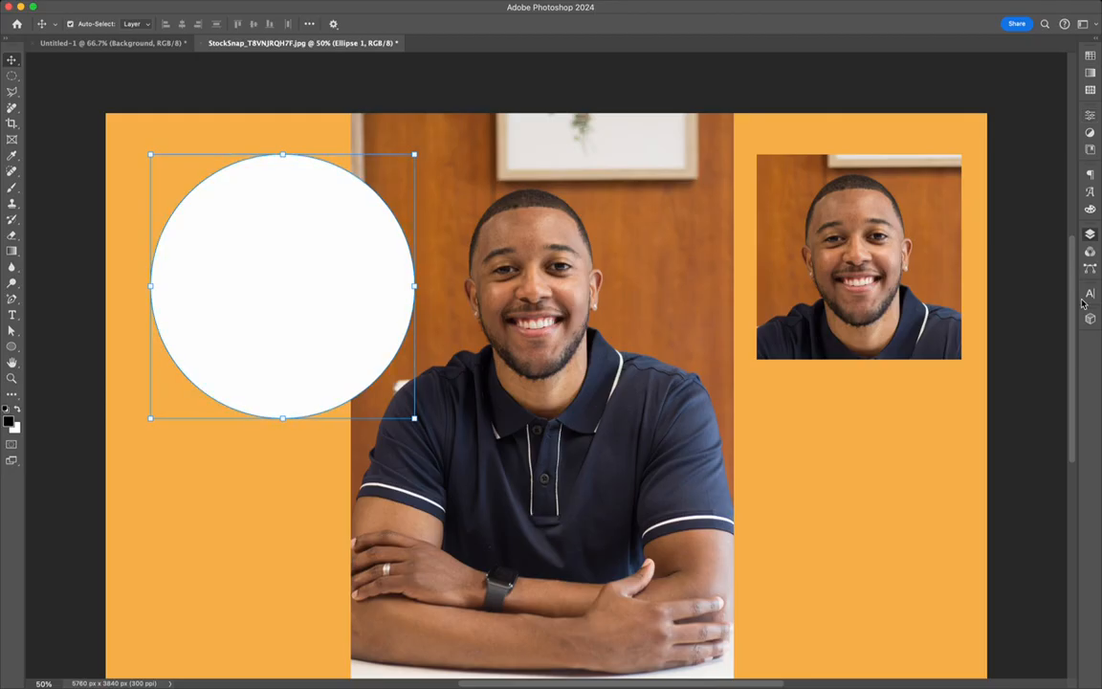
pyautogui.press('super+alt+g')
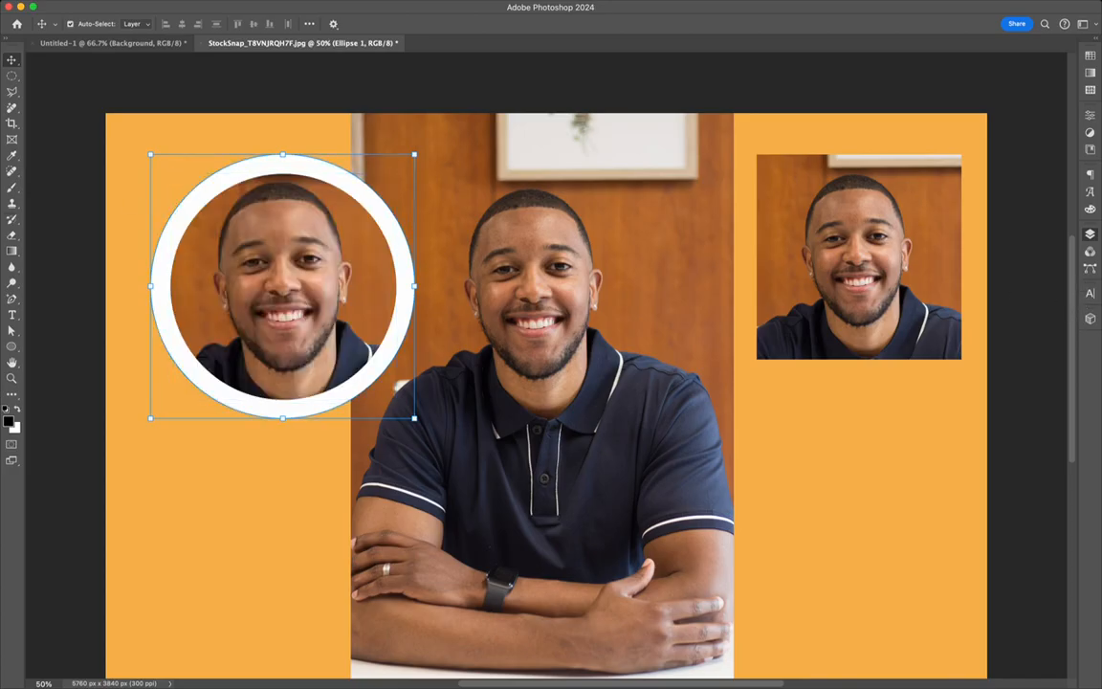
pyautogui.click(54, 76)
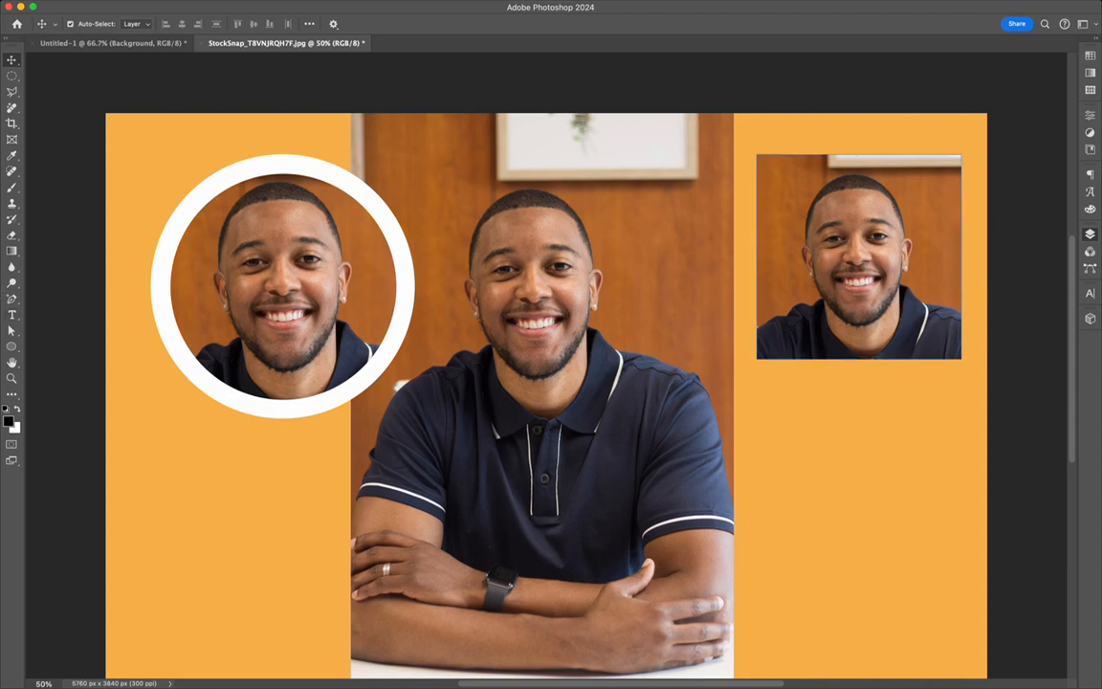
# Scale the square head copy to about 91.5% and move it slightly down within the right orange panel
pyautogui.click(815, 292)
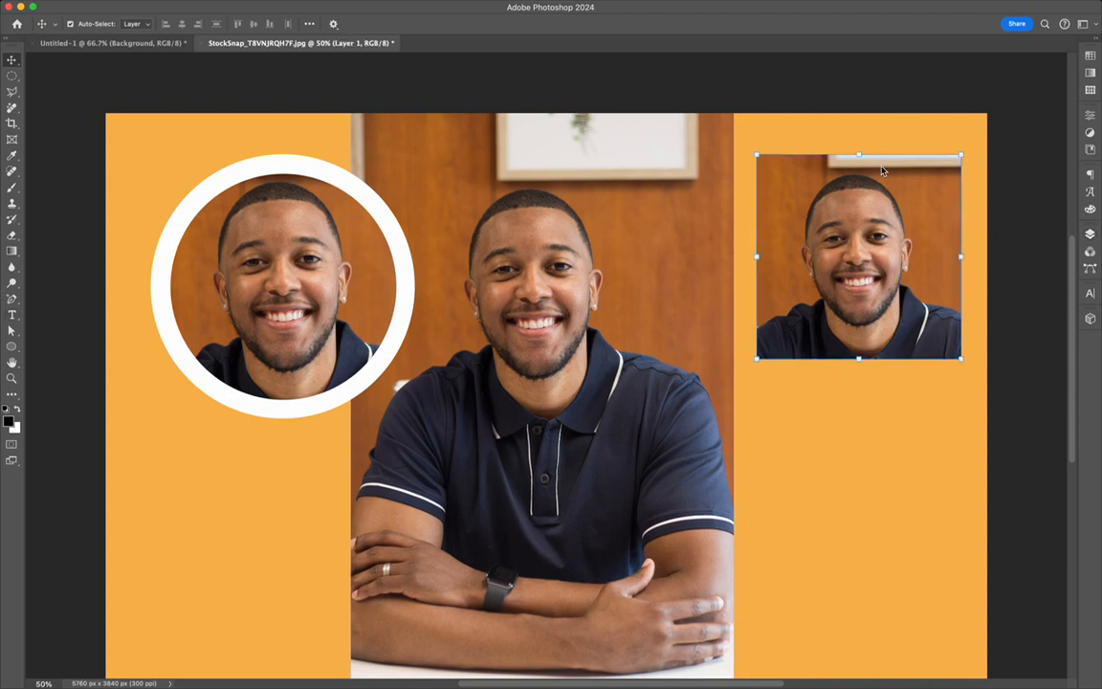
pyautogui.moveTo(756, 154)
pyautogui.mouseDown()
pyautogui.moveTo(775, 170)
pyautogui.moveTo(769, 153)
pyautogui.mouseUp()
pyautogui.moveTo(916, 179); pyautogui.dragTo(914, 206)
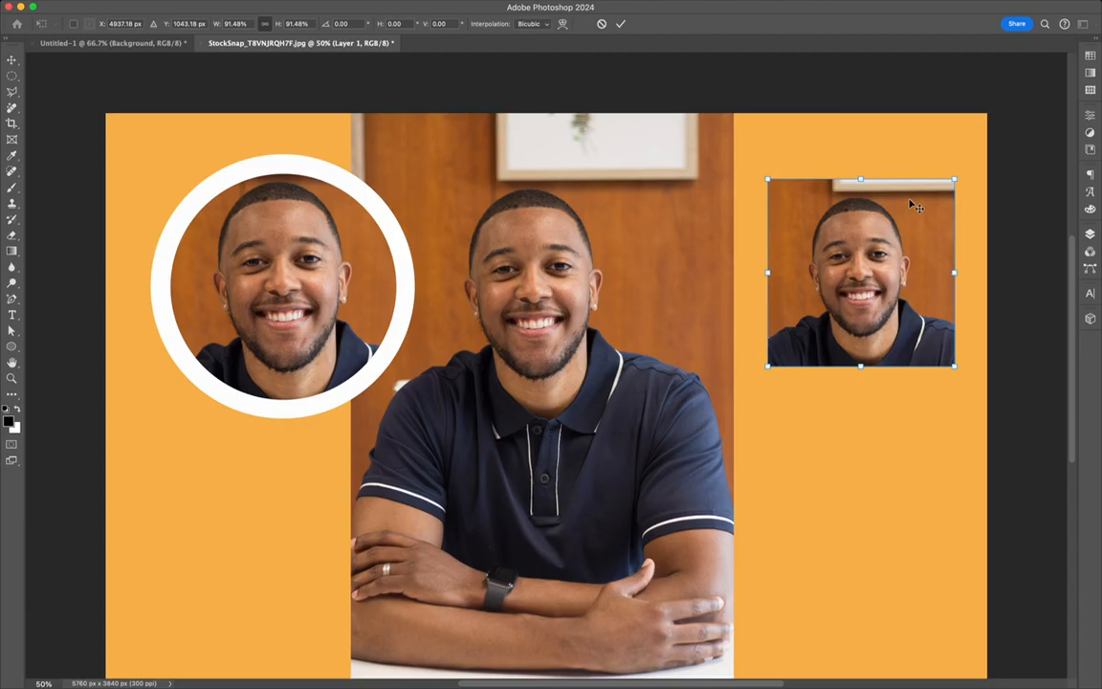
pyautogui.press('Return')
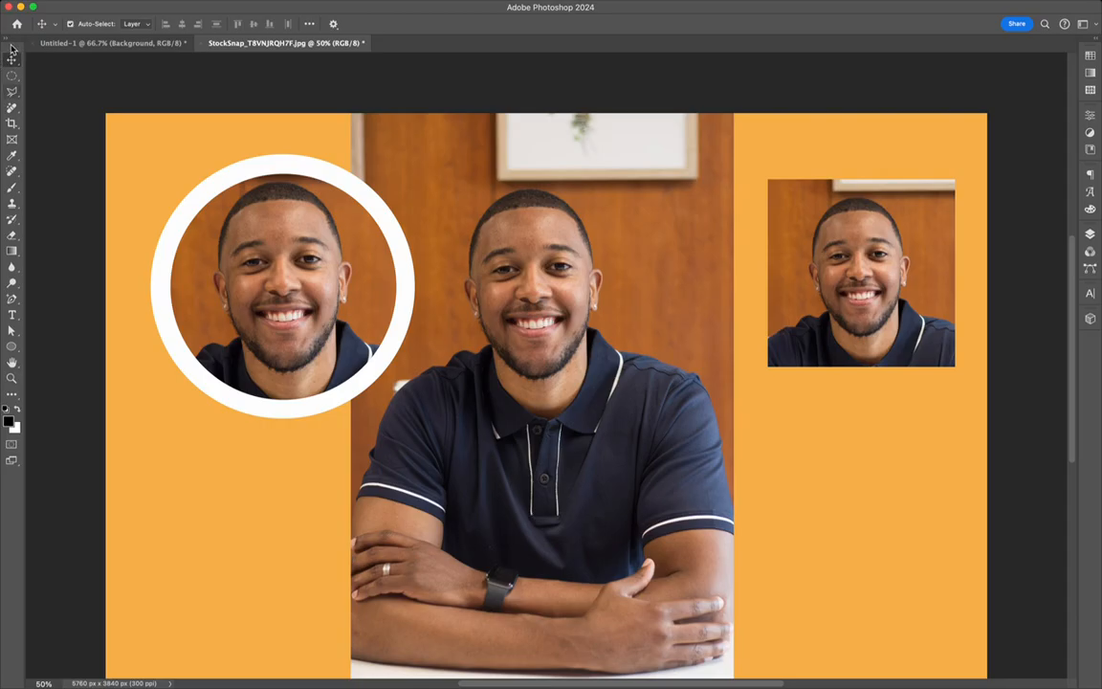
pyautogui.press('l')
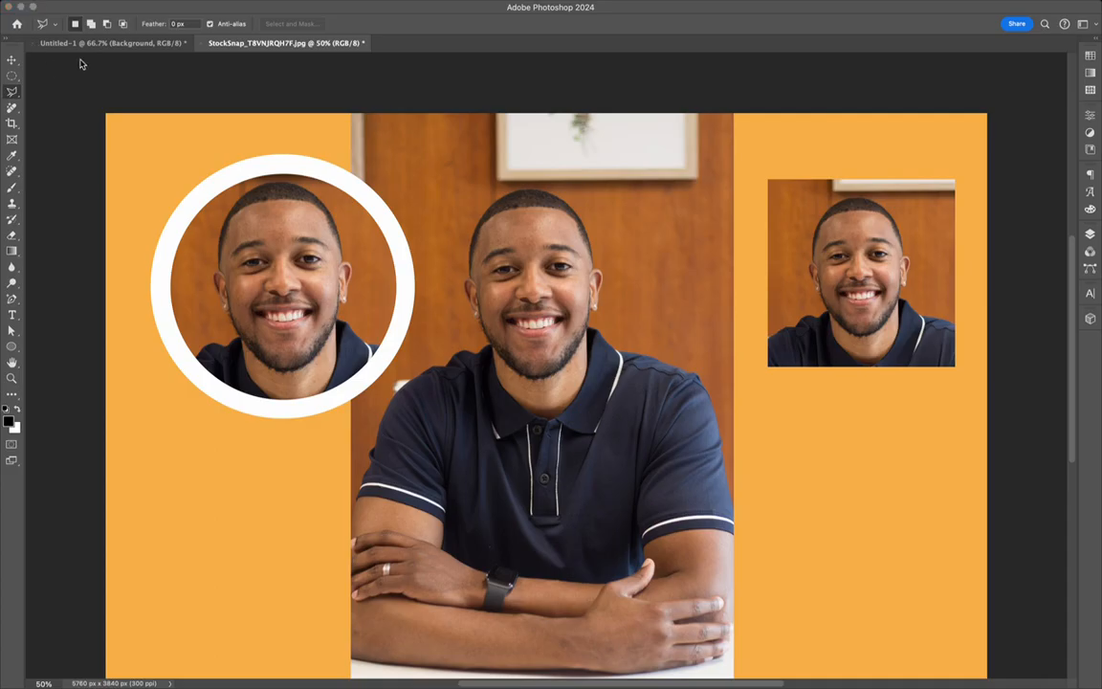
pyautogui.click(12, 52)
pyautogui.click(12, 59)
pyautogui.click(295, 238)
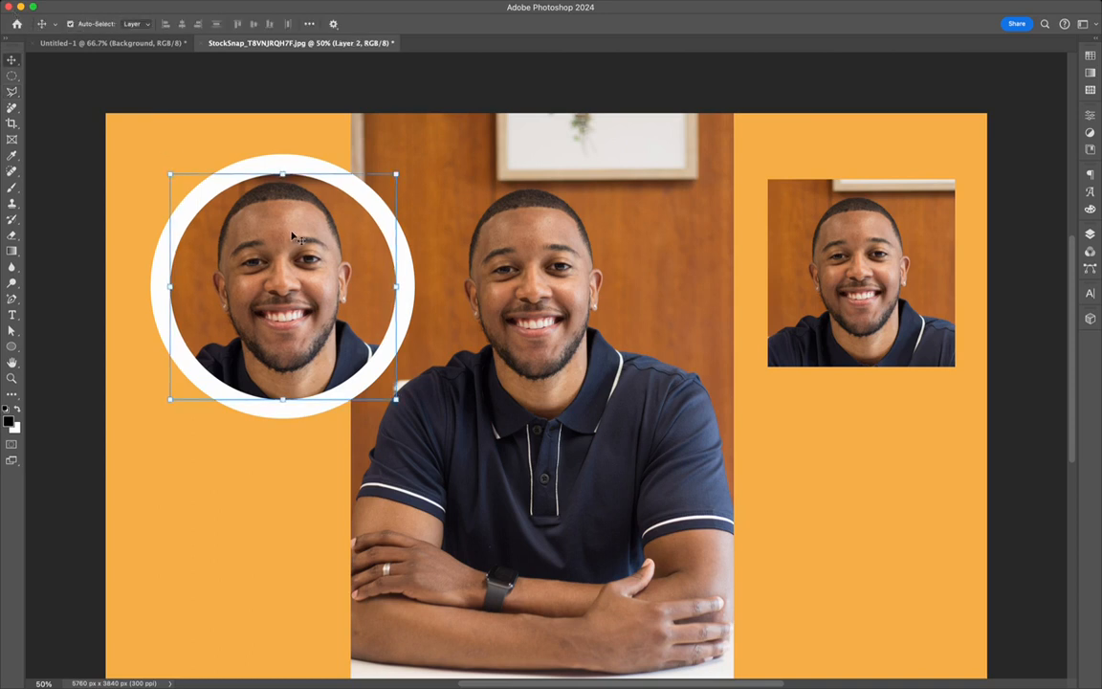
pyautogui.click(84, 241)
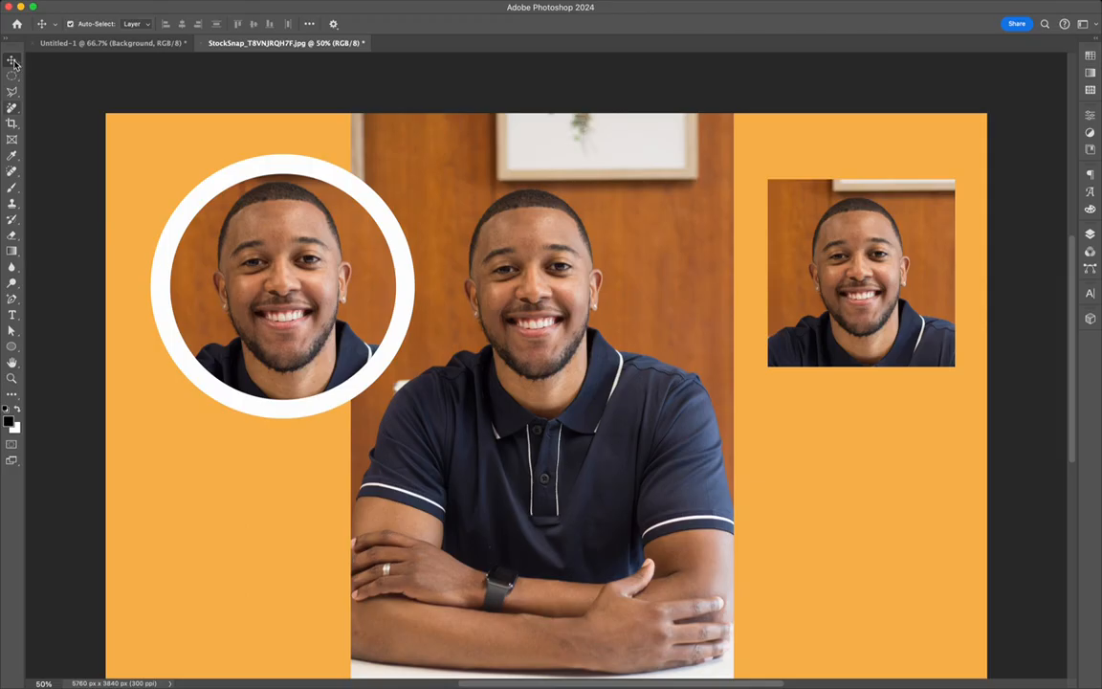
pyautogui.click(11, 107)
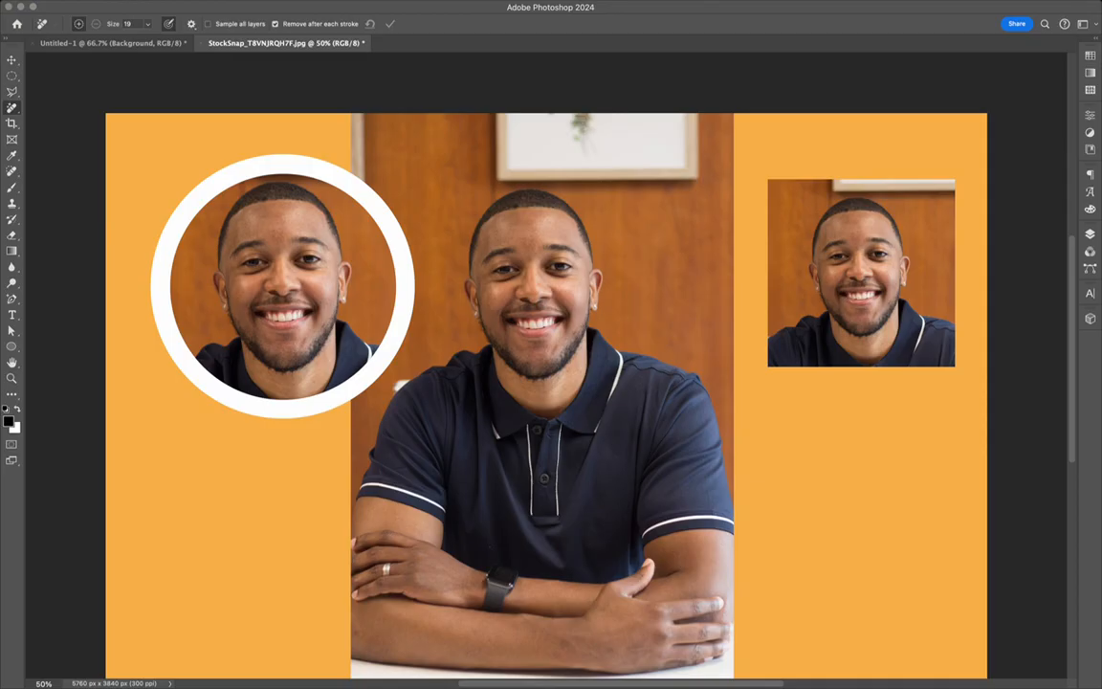
# With the Object Selection tool ready, name the square head copy's layer PIC 1 and hide both orange rectangles
pyautogui.press('w')
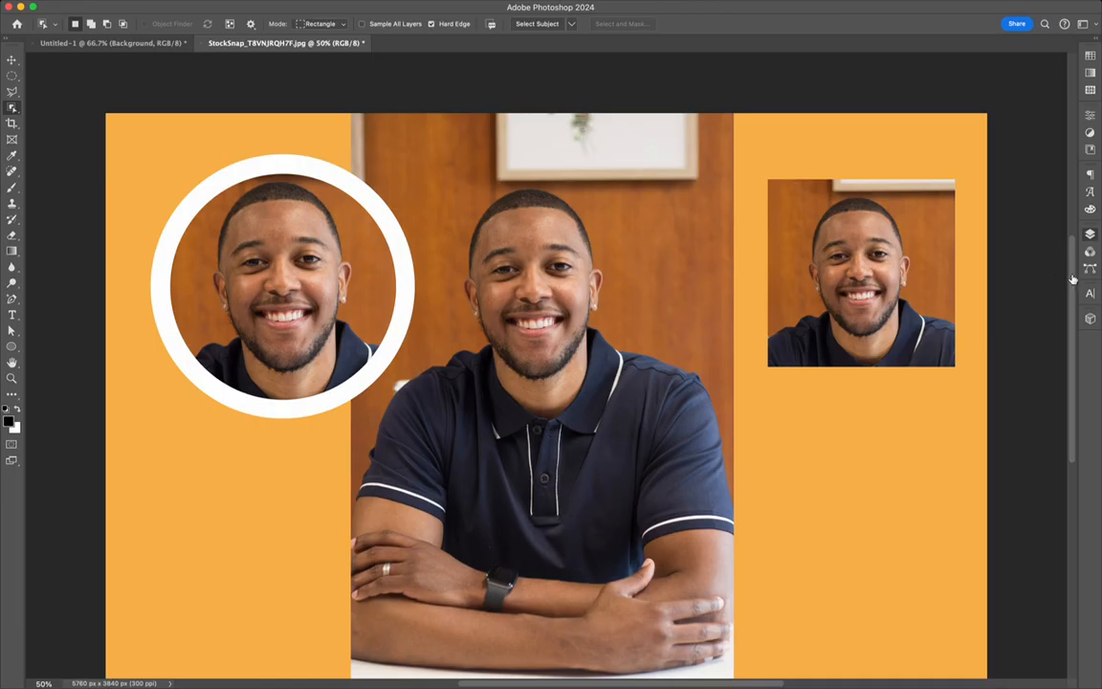
pyautogui.hotkey('alt', ']')
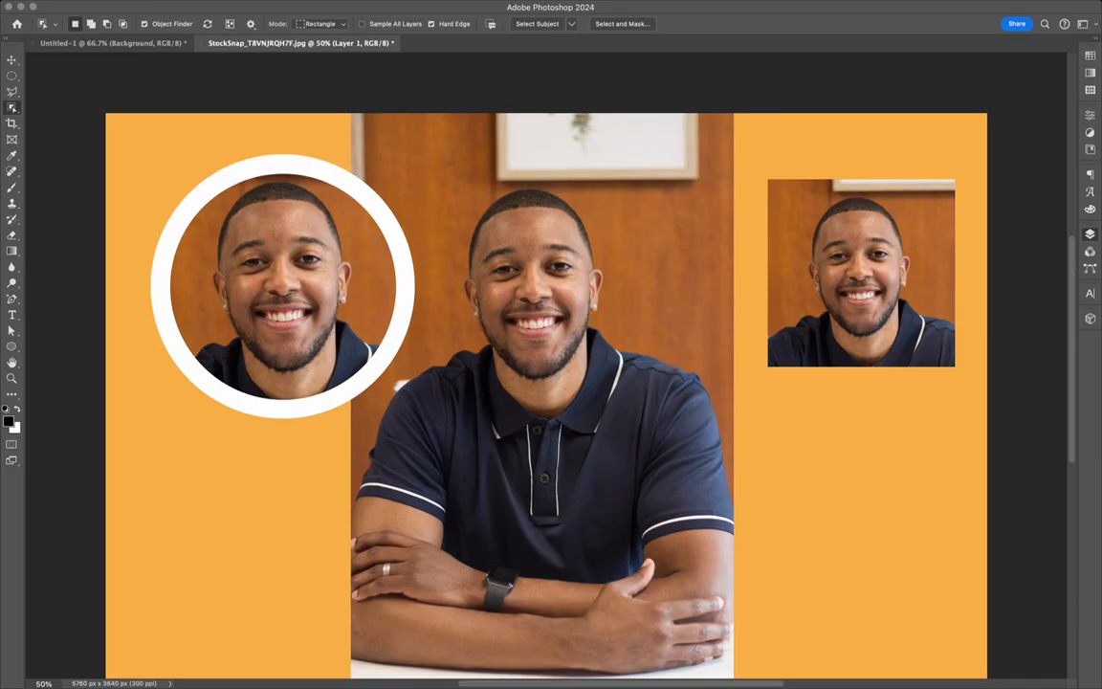
pyautogui.hotkey('alt', ']')
pyautogui.hotkey('alt', ']')
pyautogui.hotkey('alt', ']')
pyautogui.hotkey('alt', ']')
pyautogui.click(1070, 272)
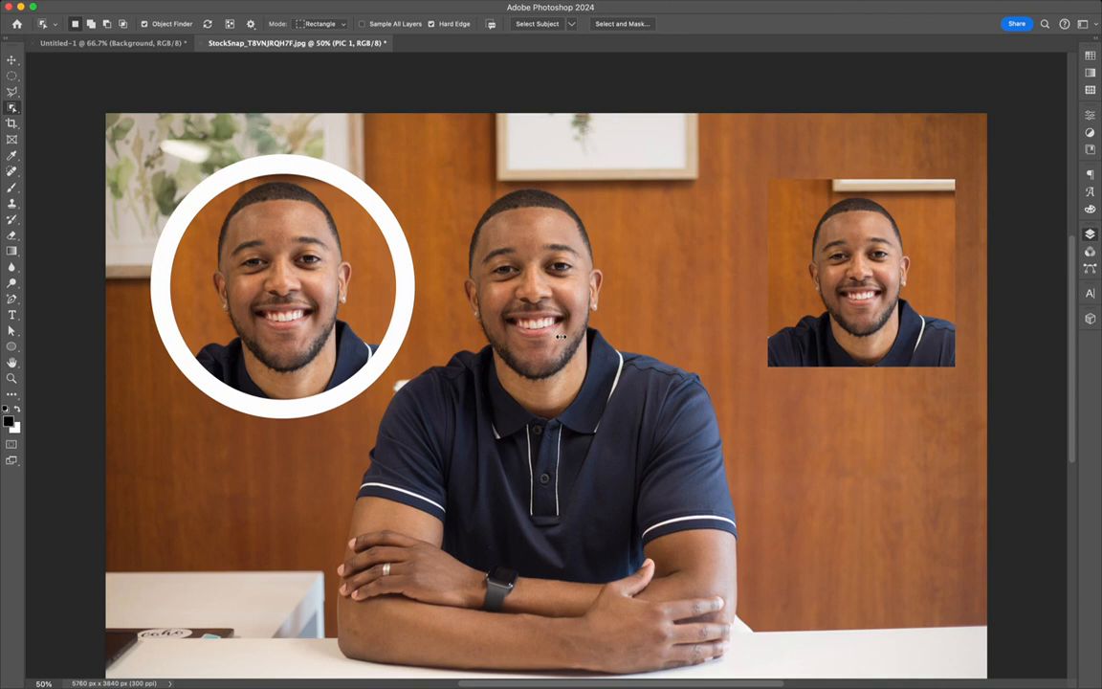
# Select the man in the centre of the Background layer with the Object Selection tool
pyautogui.scroll(-3, 560, 336)
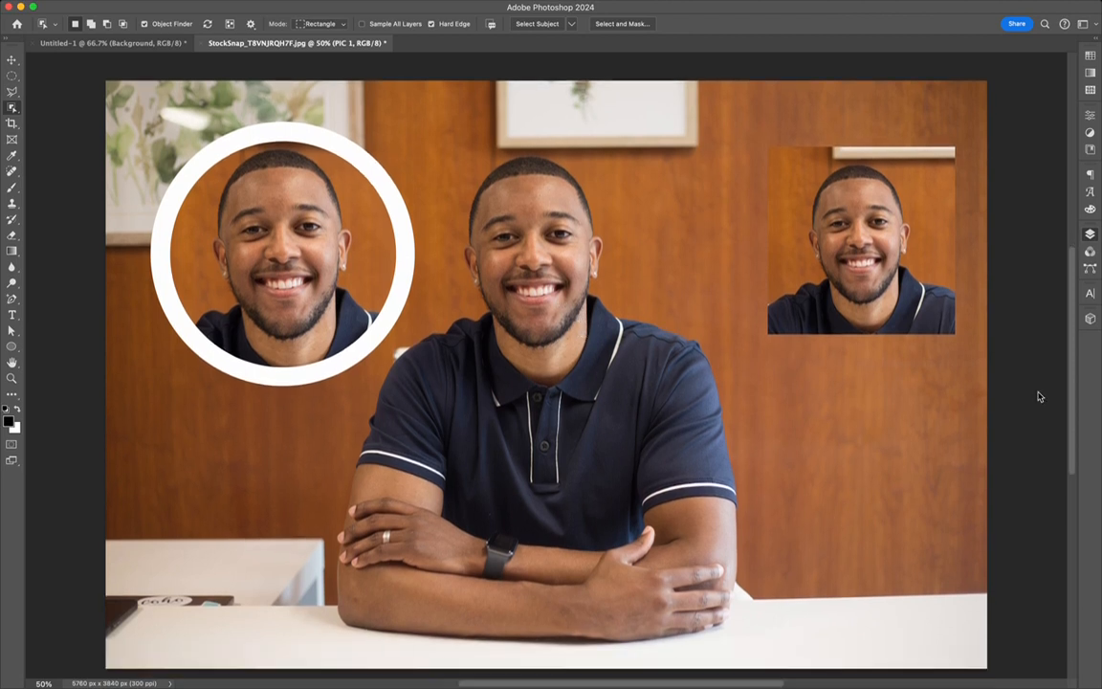
pyautogui.click(1080, 375)
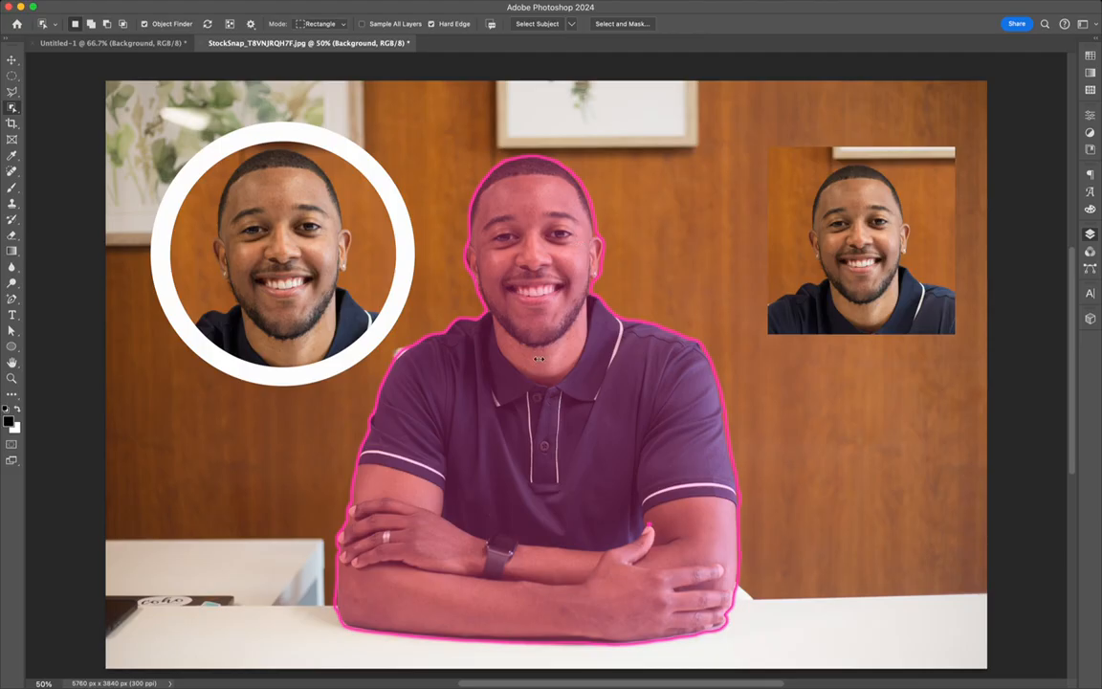
pyautogui.click(590, 299)
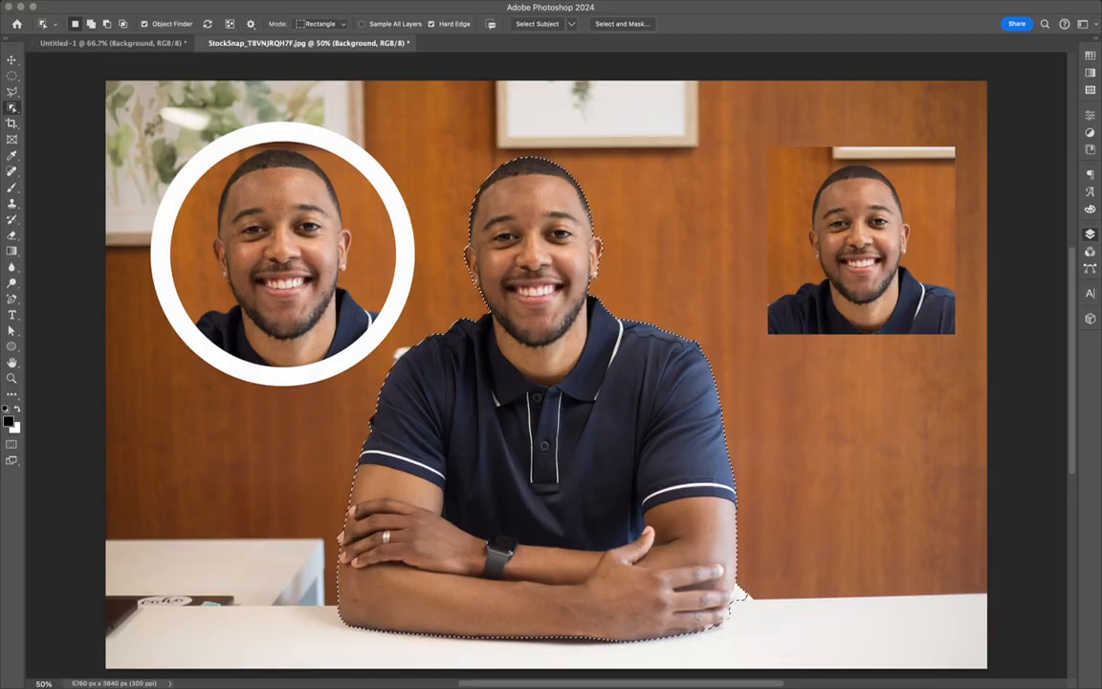
# Subtract the small piece of table beside the elbow on the photo's right side from the selection with the Lasso
pyautogui.hotkey('shift', 'w')
pyautogui.press('l')
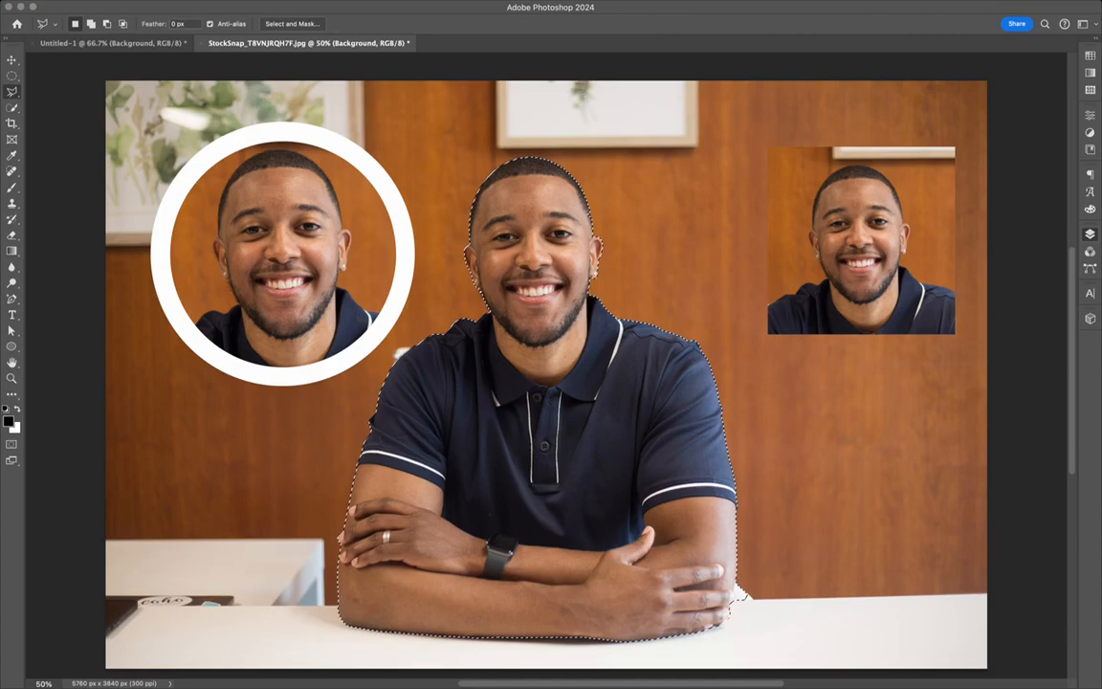
pyautogui.hotkey('shift', 'l')
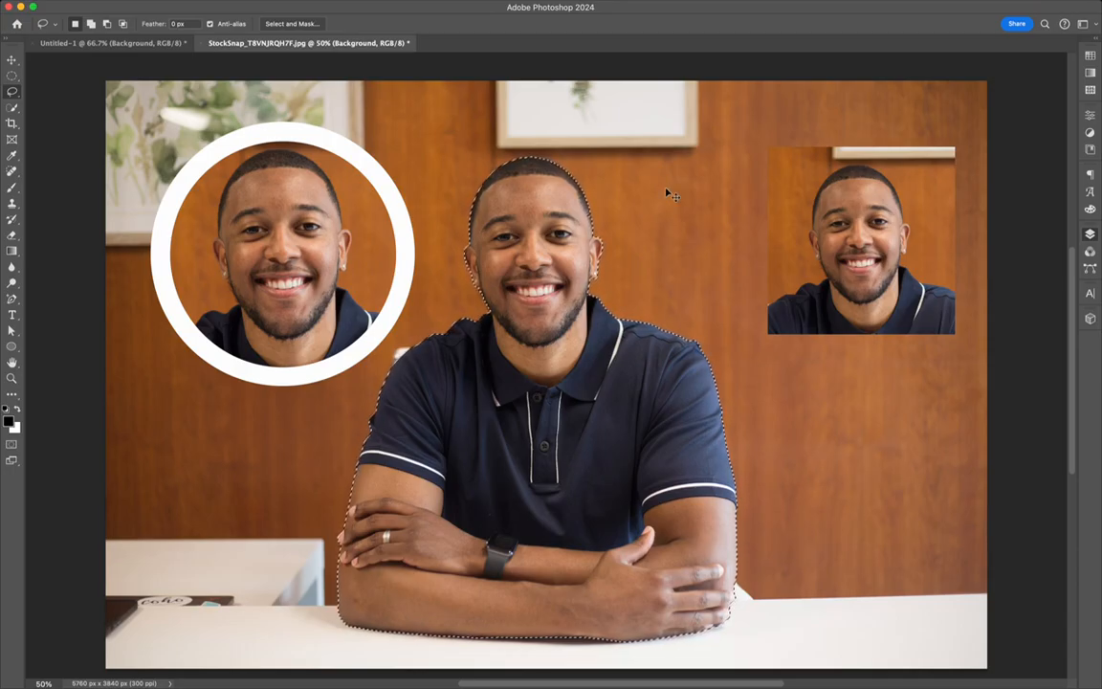
# Use the Lasso in add mode to refine the man's selection along the hair edge above the ear on the right
pyautogui.press('super+1')
pyautogui.press('super+plus')
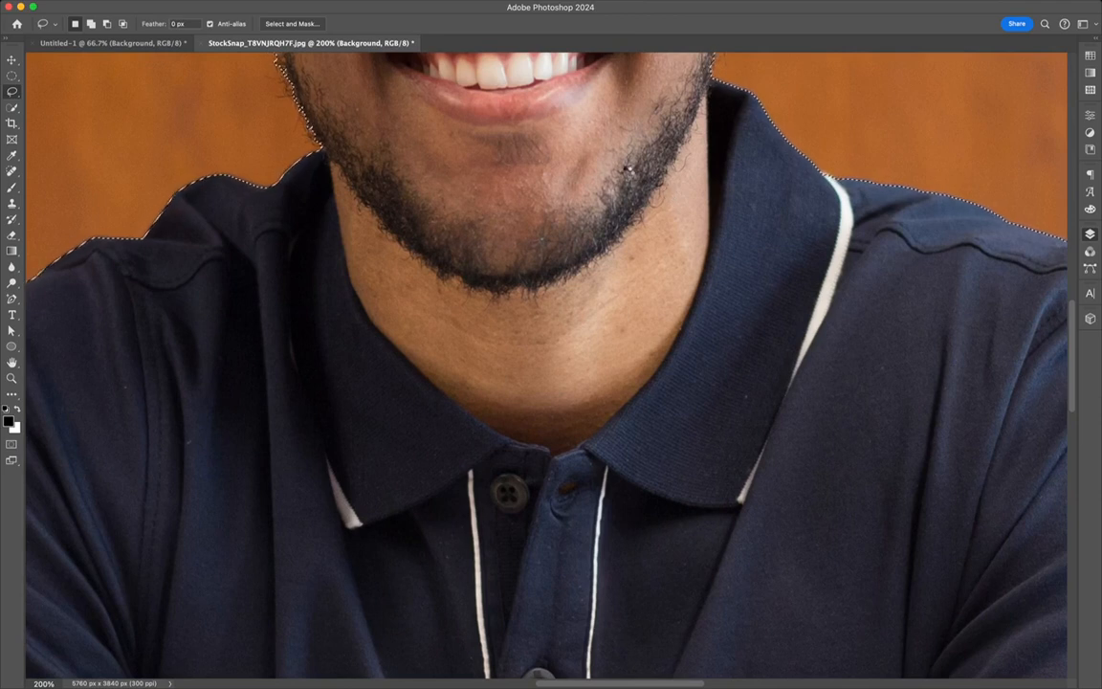
pyautogui.scroll(5, 670, 192)
pyautogui.scroll(3, 547, 366)
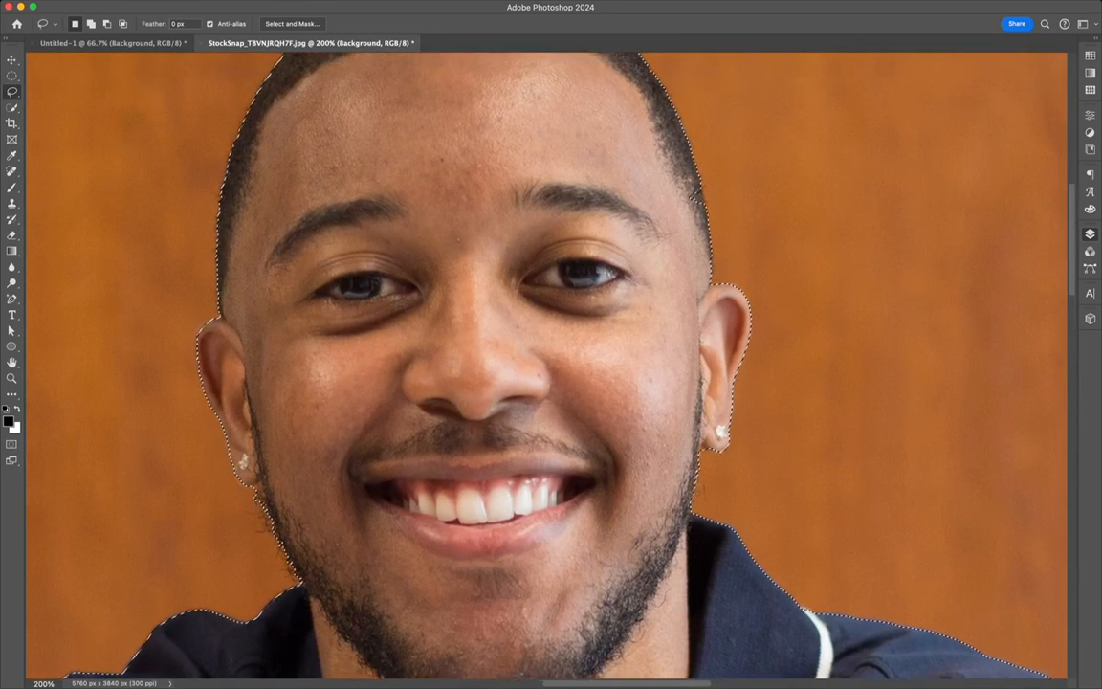
pyautogui.scroll(5, 599, 356)
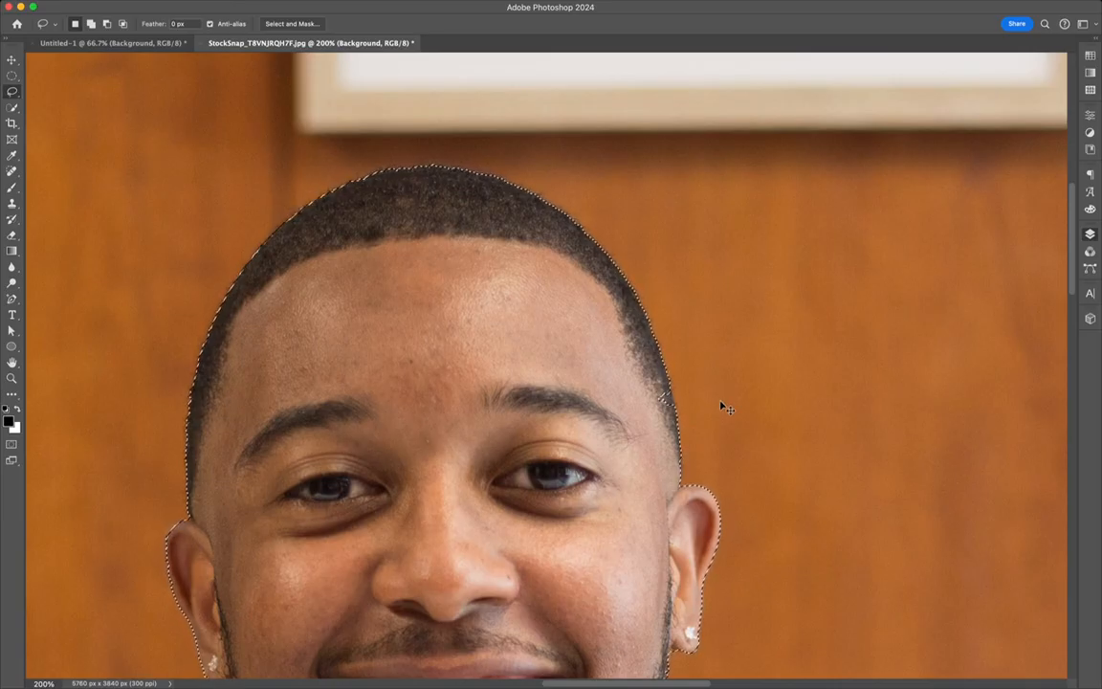
pyautogui.press('shift')
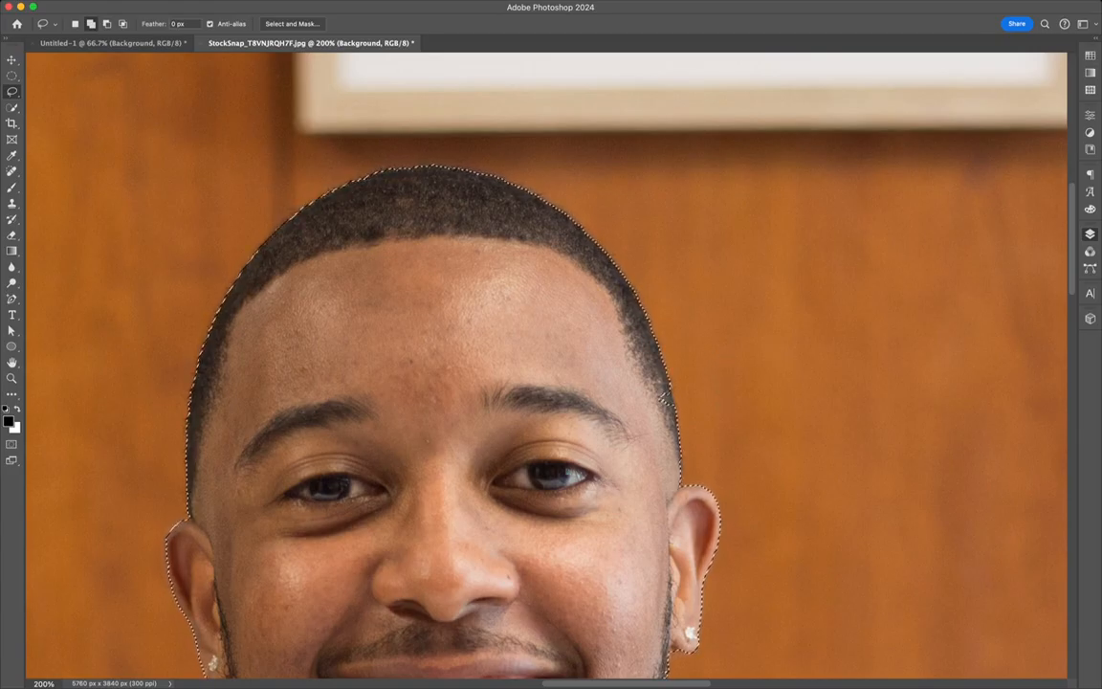
pyautogui.moveTo(664, 398); pyautogui.dragTo(664, 396)
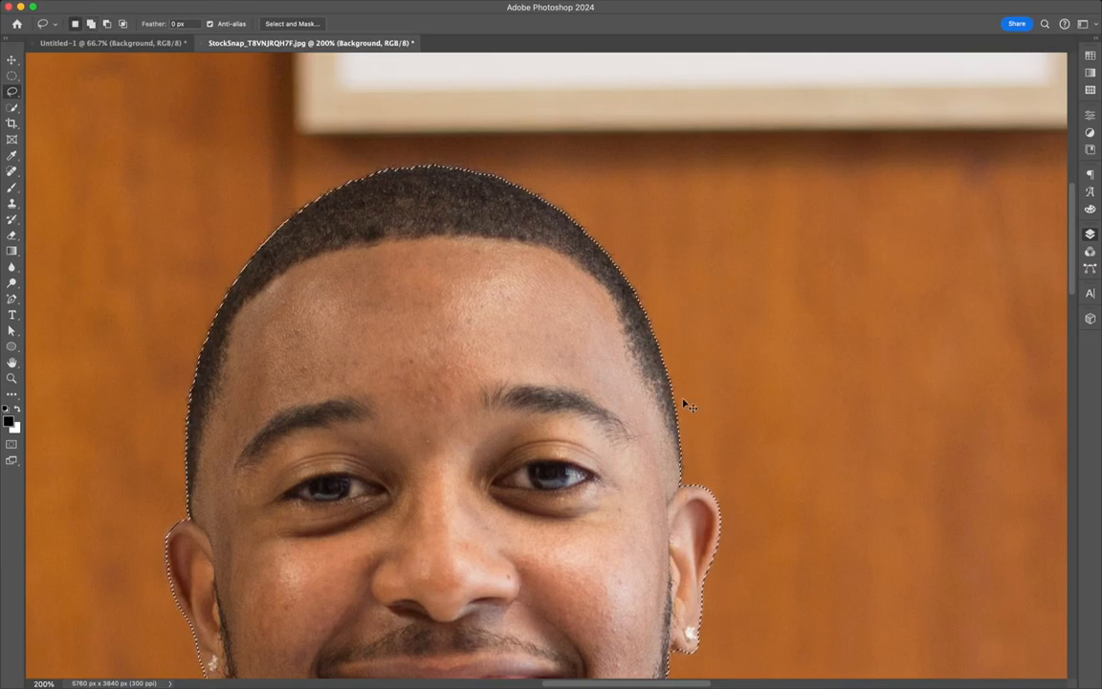
# Check the selection outline along the man's head and collar, and copy the selected man onto a new layer
pyautogui.scroll(-10, 571, 392)
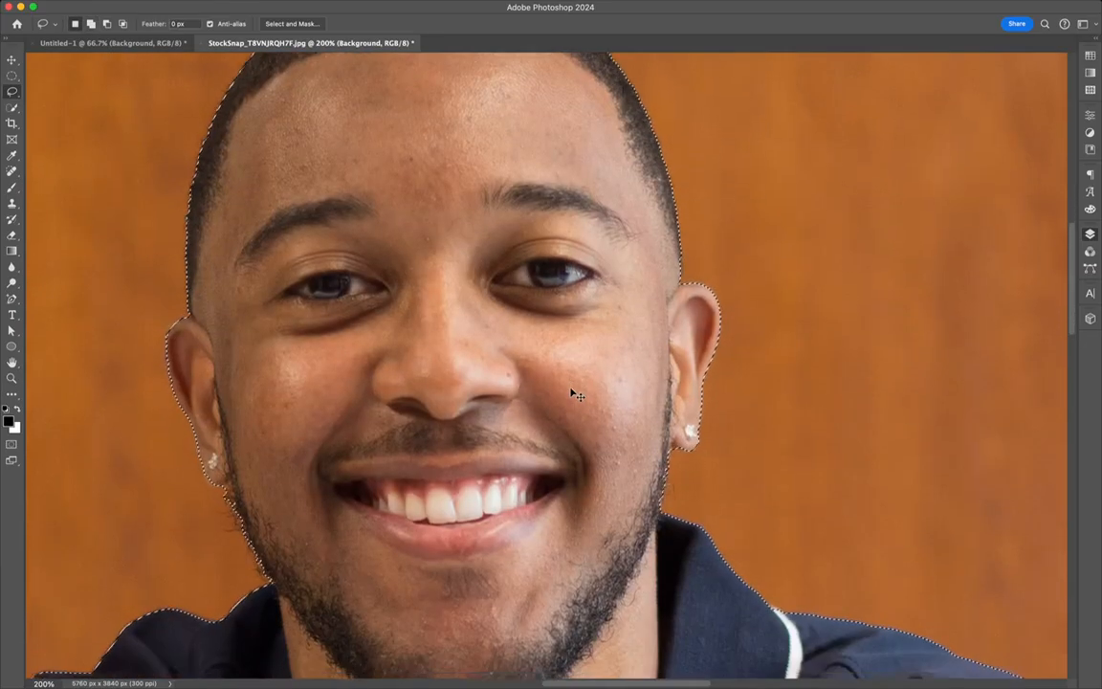
pyautogui.scroll(-5, 575, 392)
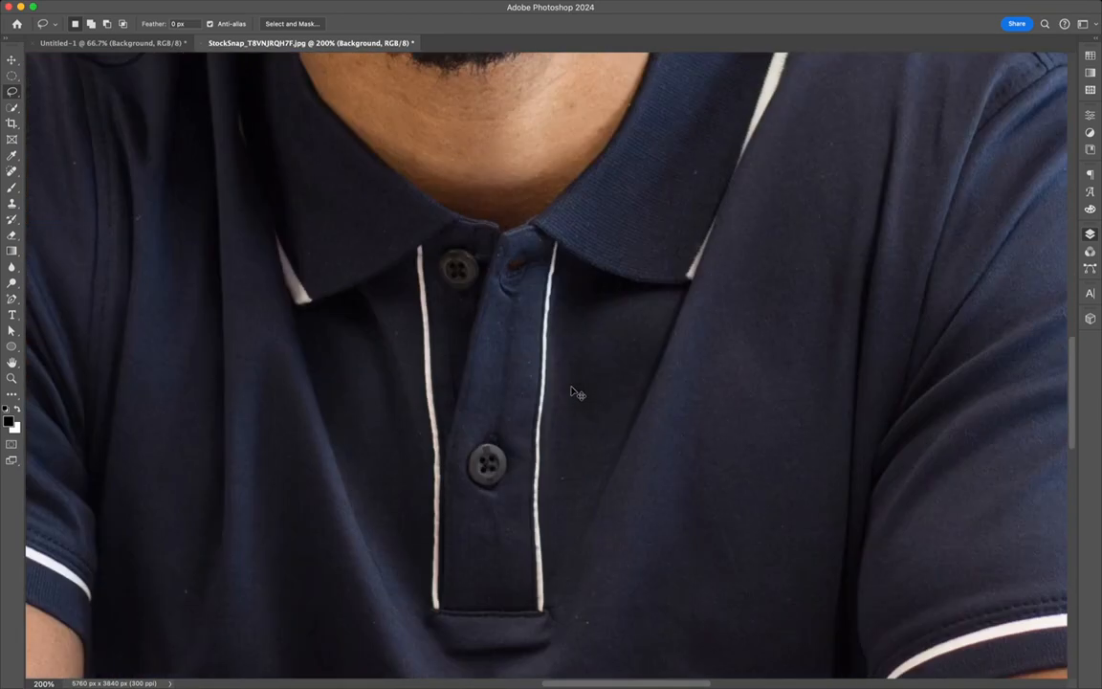
pyautogui.press('super+minus')
pyautogui.press('super+minus')
pyautogui.press('super+minus')
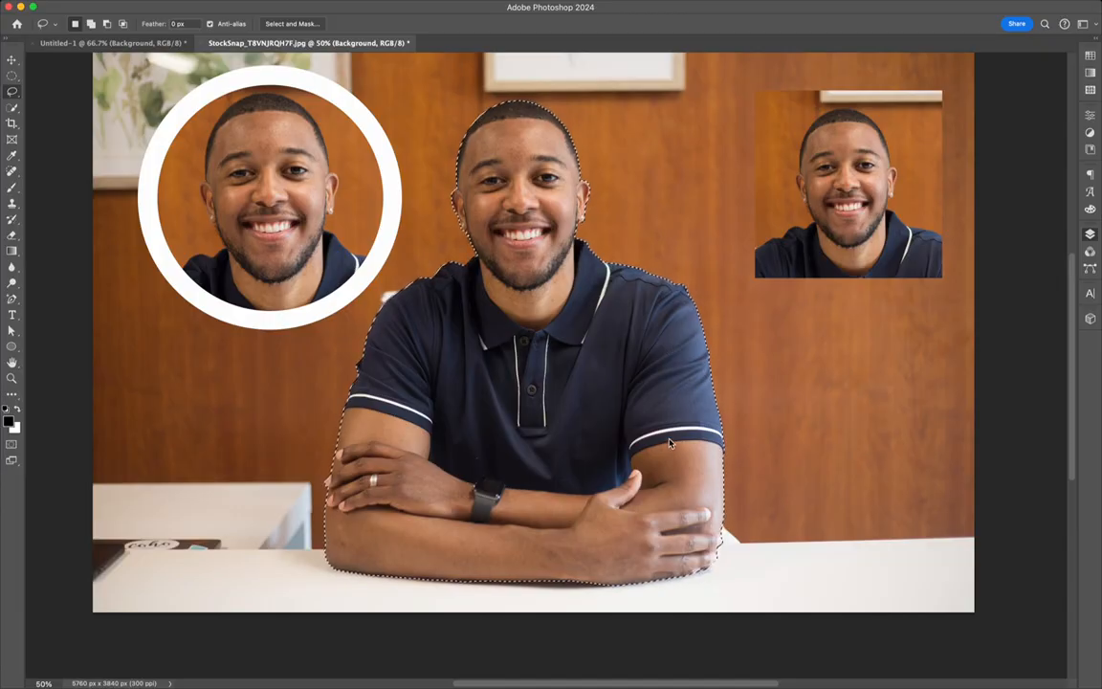
pyautogui.press('super+j')
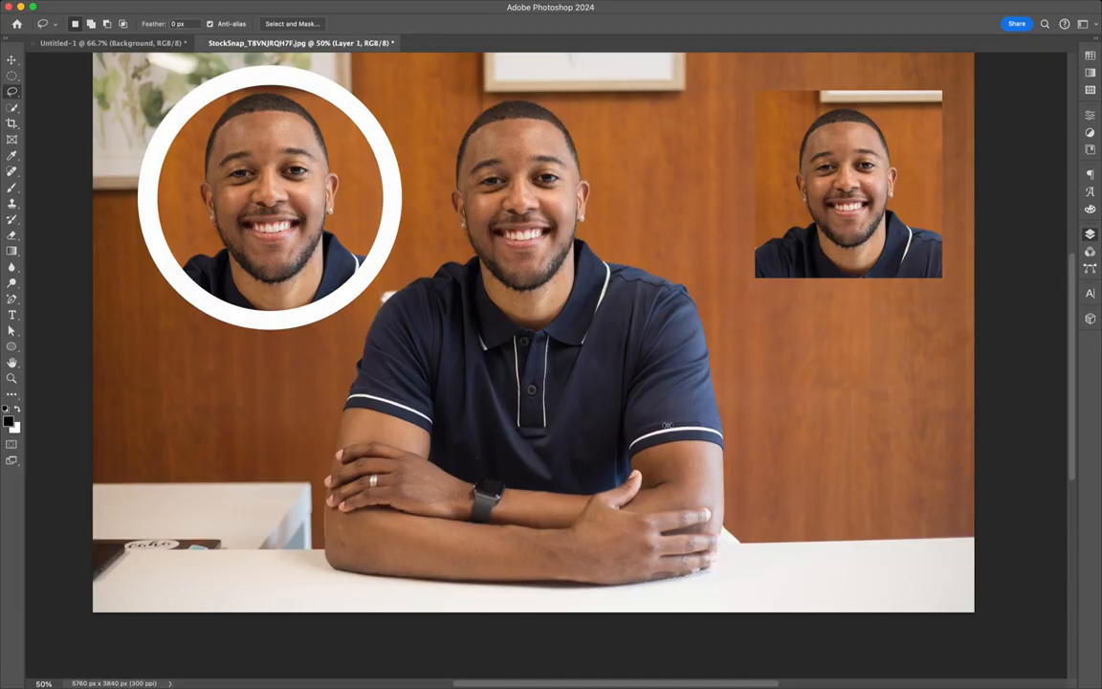
# Try shifting the copied man slightly aside from the original with the Move tool, and undo the move
pyautogui.press('v')
pyautogui.moveTo(585, 257); pyautogui.dragTo(603, 238)
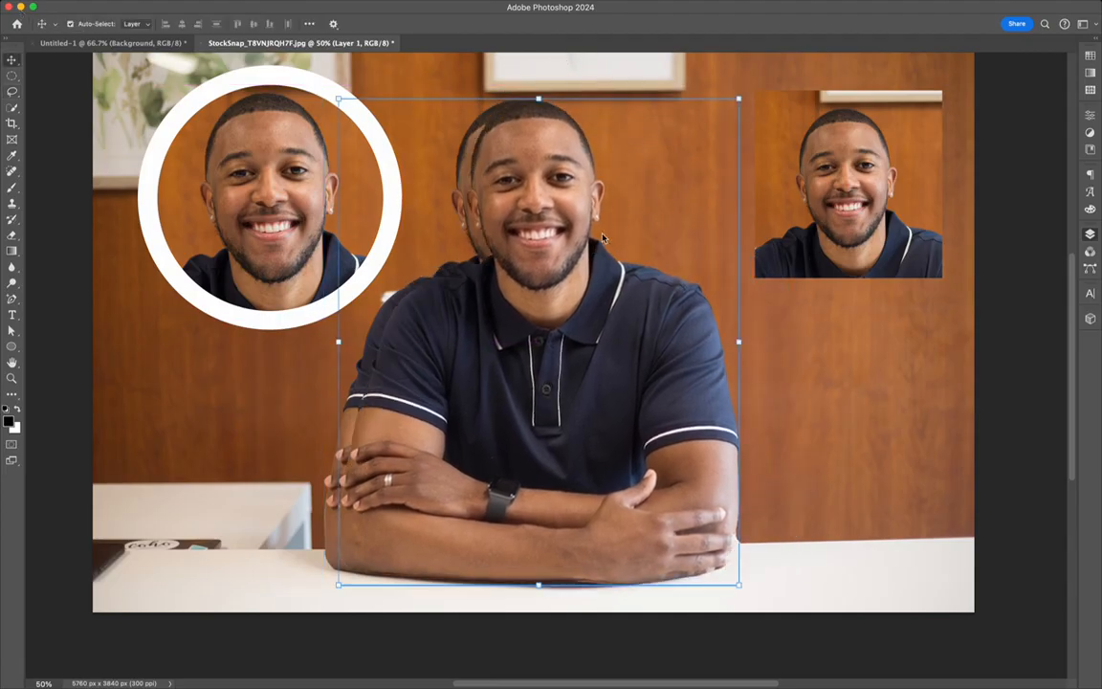
pyautogui.press('super+z')
# On the Background layer, outline the white foreground table with the Polygonal Lasso, closing the selection outside the photo's lower edges
pyautogui.click(890, 351)
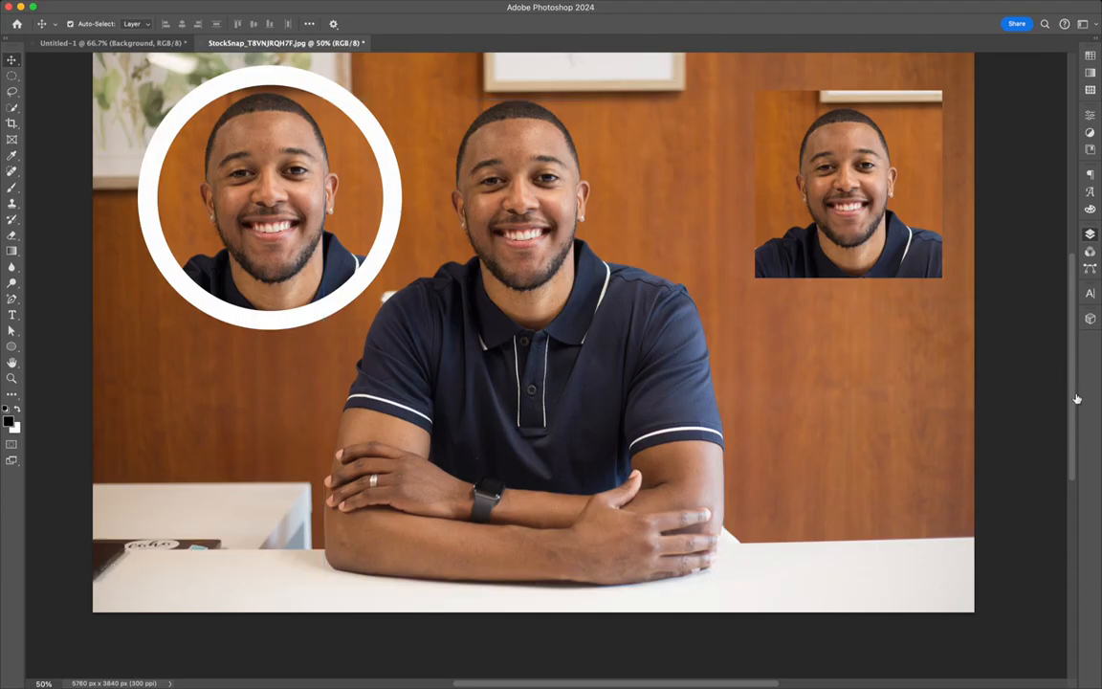
pyautogui.hotkey('alt', ',')
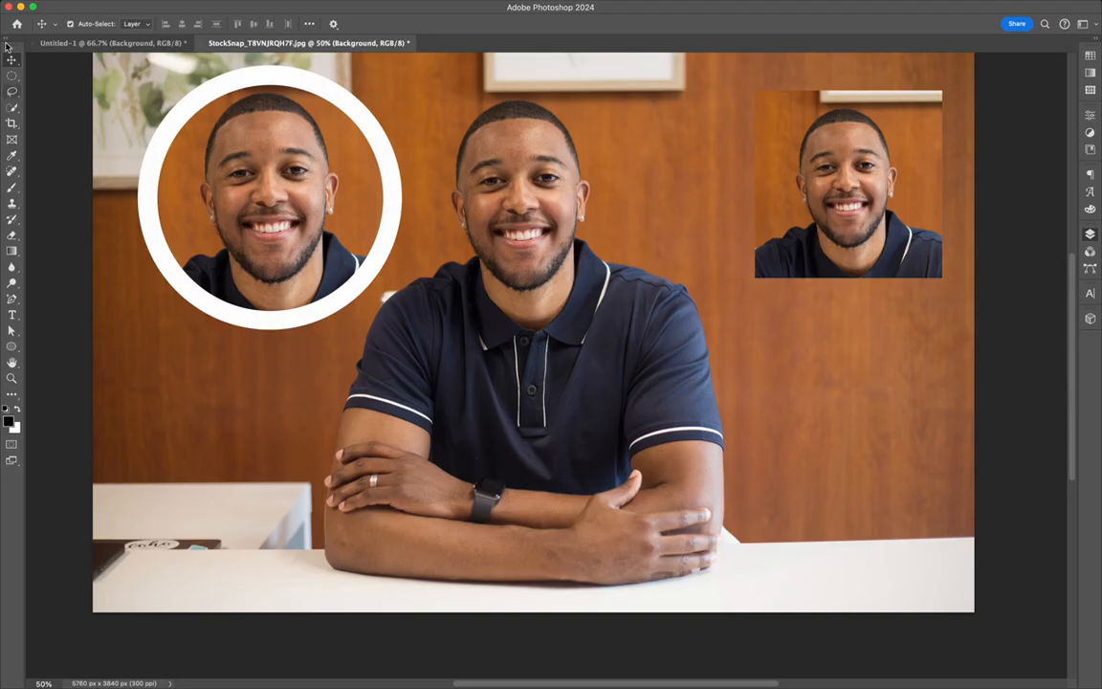
pyautogui.press('l')
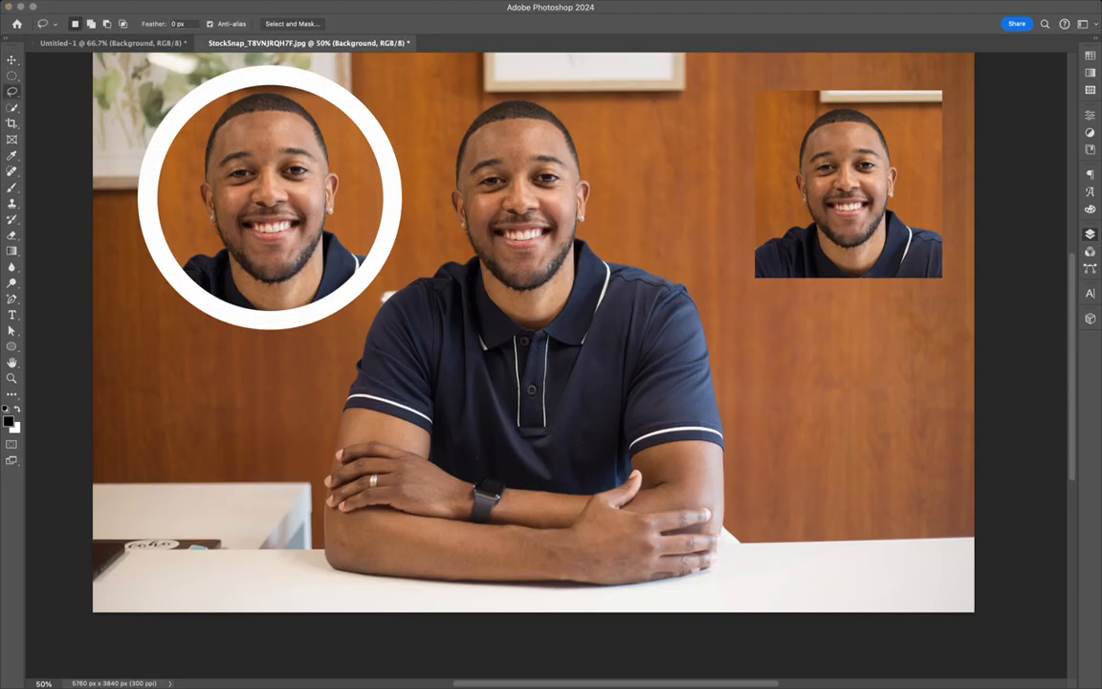
pyautogui.hotkey('shift', 'l')
pyautogui.click(93, 578)
pyautogui.click(124, 553)
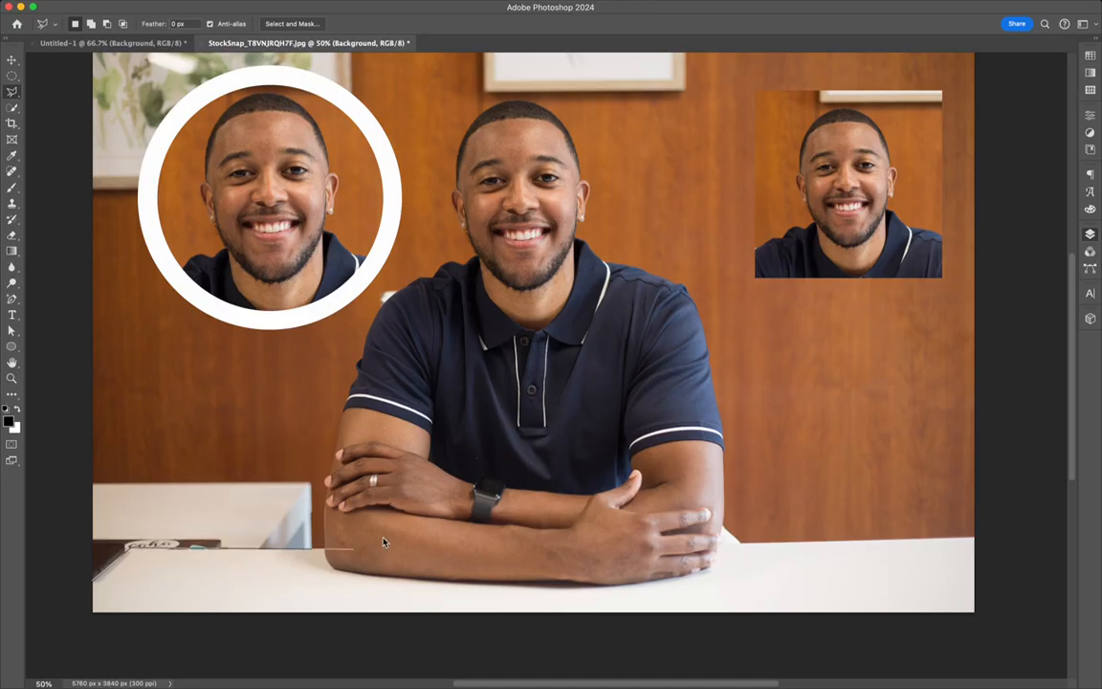
pyautogui.press('Escape')
pyautogui.moveTo(141, 538)
pyautogui.mouseDown()
pyautogui.moveTo(352, 529)
pyautogui.moveTo(379, 543)
pyautogui.mouseUp()
pyautogui.hscroll(5, 810, 532)
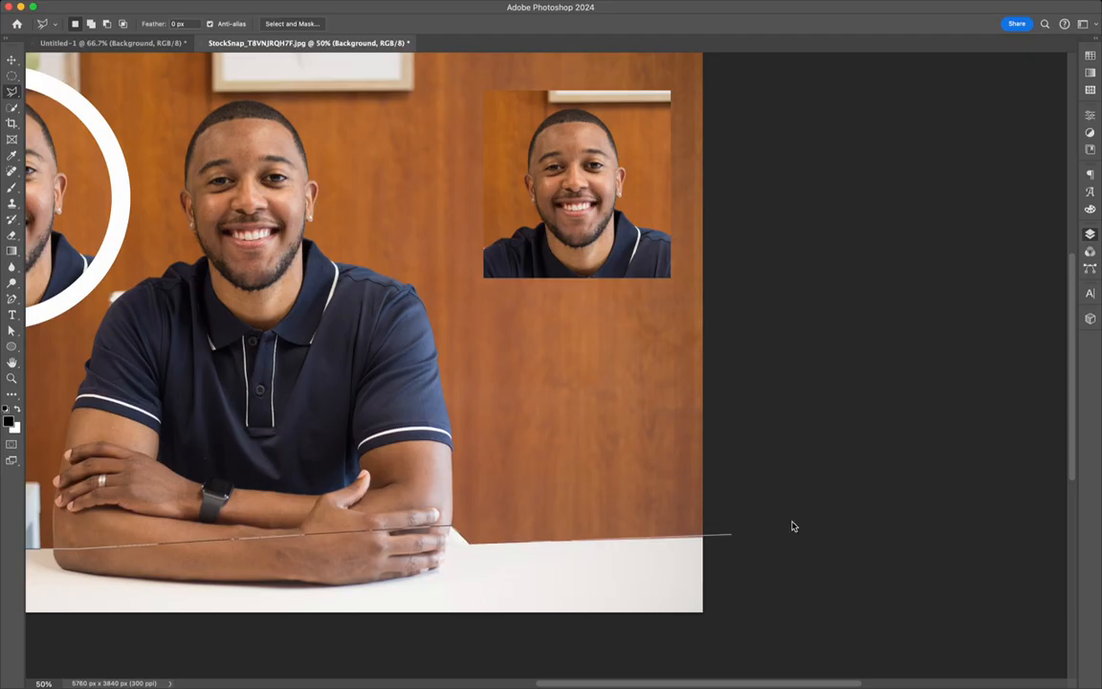
pyautogui.click(733, 534)
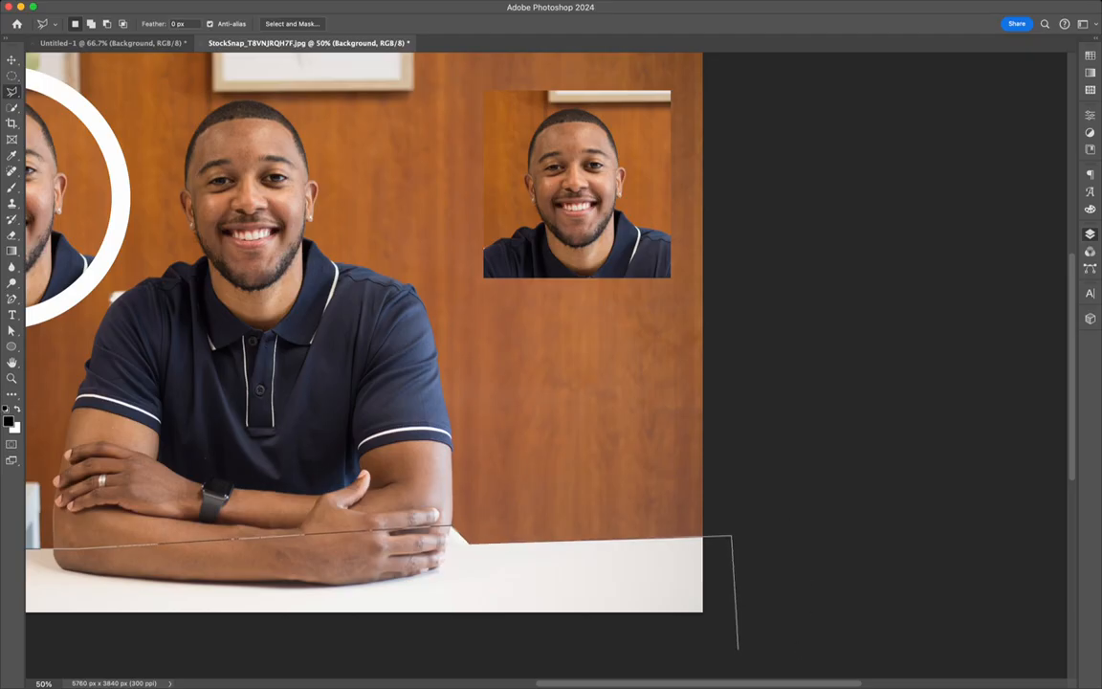
pyautogui.click(740, 649)
pyautogui.click(278, 624)
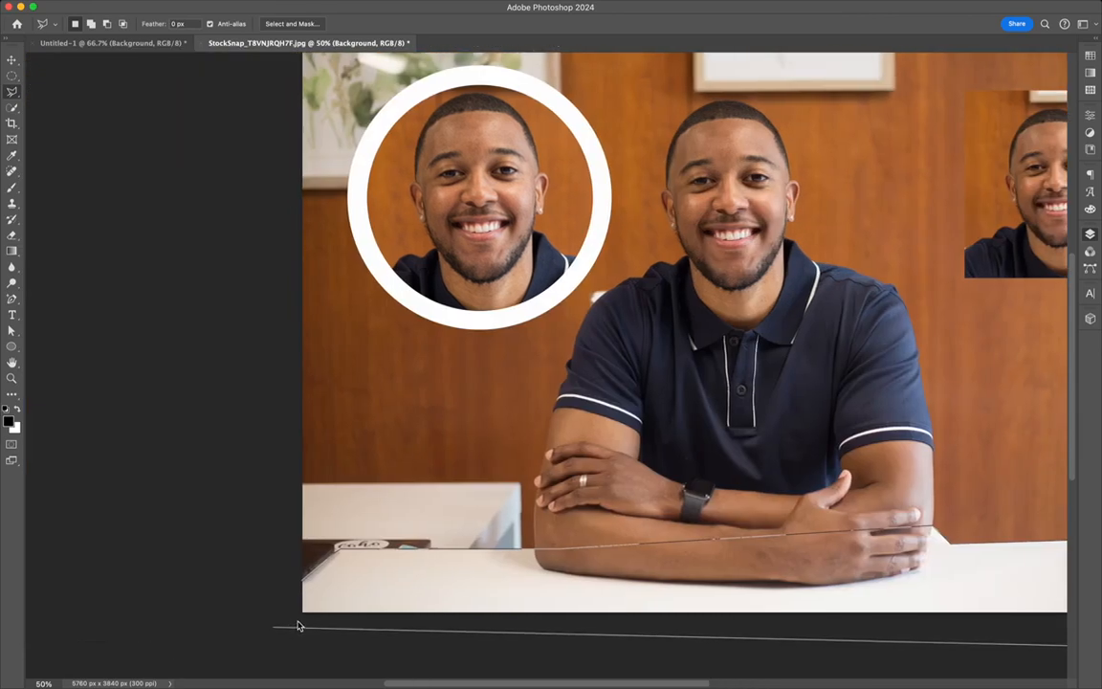
pyautogui.click(328, 575)
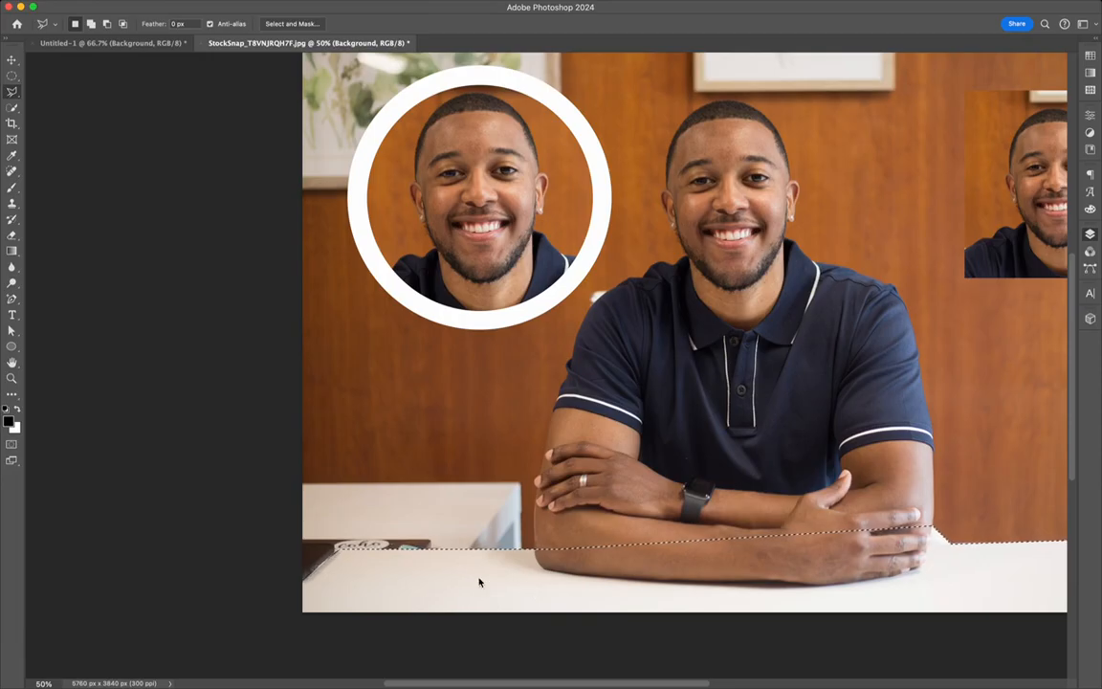
# Copy the selected table onto a layer named TABLE and hide the Background layer, leaving the GUY MAIN layer active
pyautogui.hotkey('ctrl', 'j')
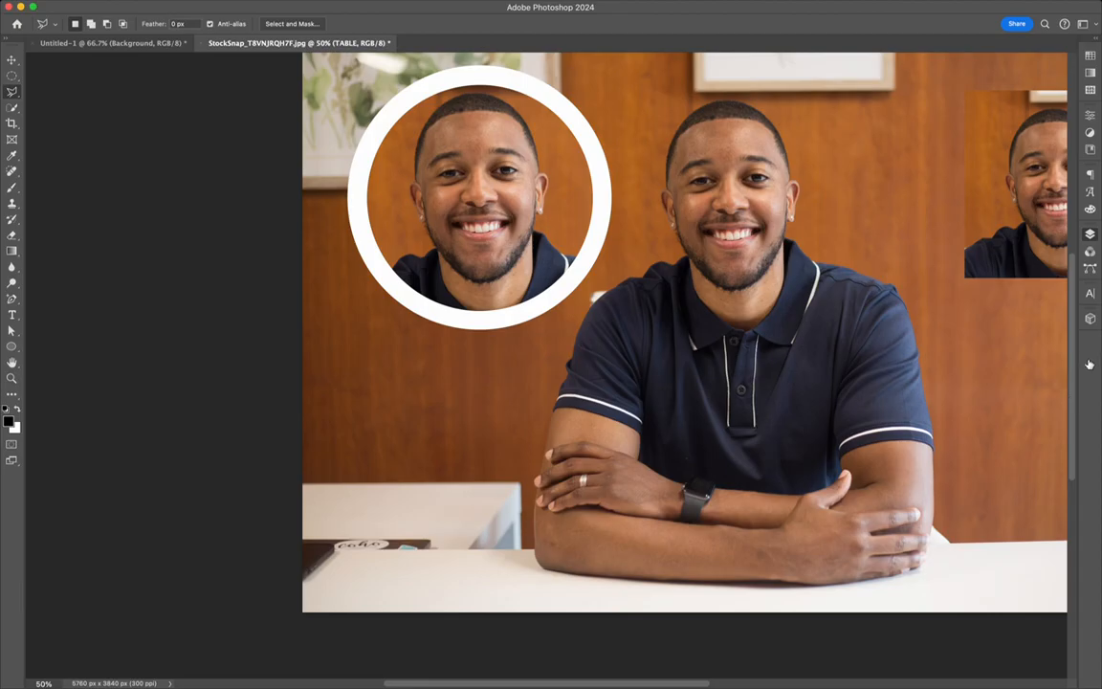
pyautogui.hotkey('alt', '[')
pyautogui.hotkey('alt', '[')
pyautogui.click(1020, 420)
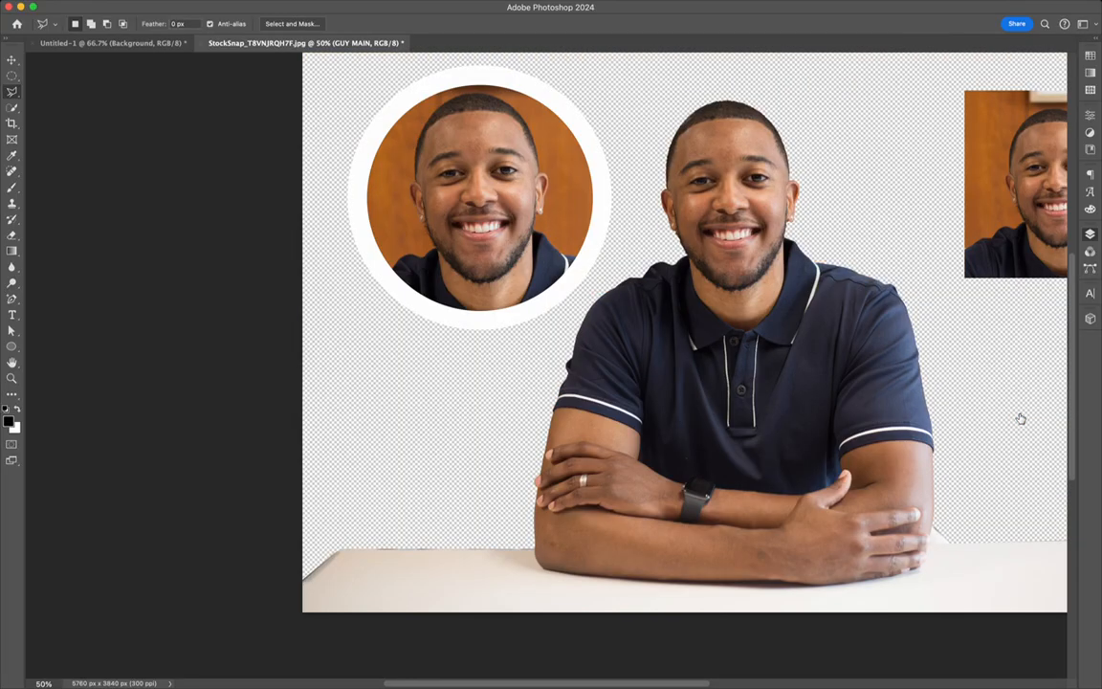
pyautogui.press('super+minus')
pyautogui.press('super+minus')
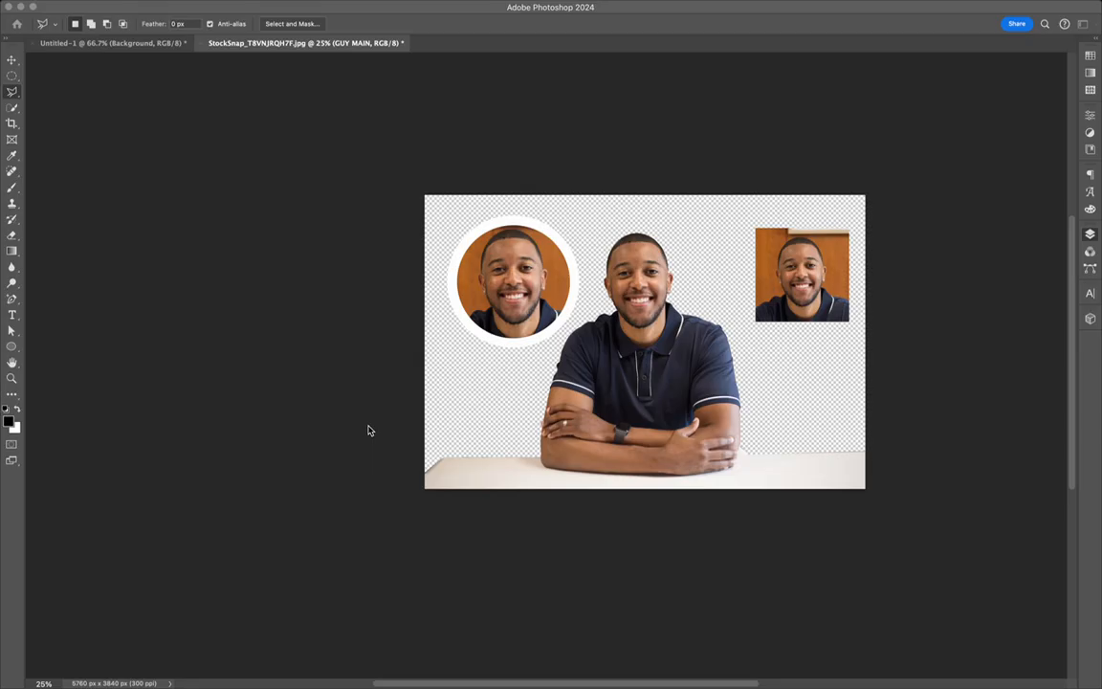
# Place the garden-room image behind the man and table, scaled to about 88.7% and positioned so the arched window fills the canvas
pyautogui.click(928, 590)
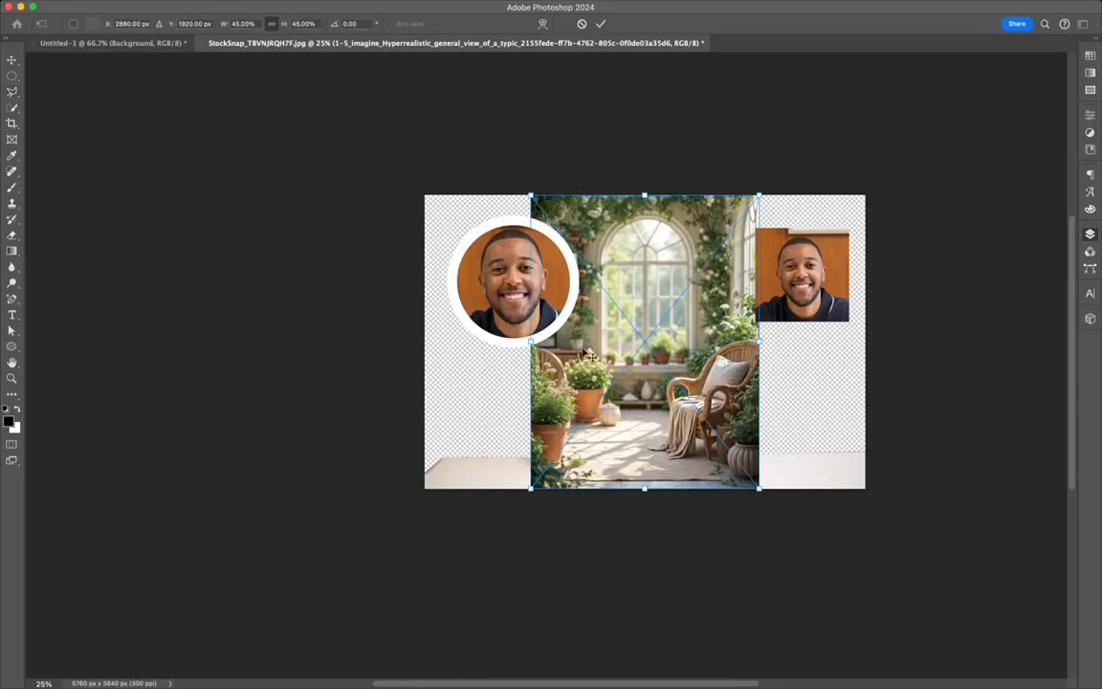
pyautogui.moveTo(531, 488); pyautogui.dragTo(417, 636)
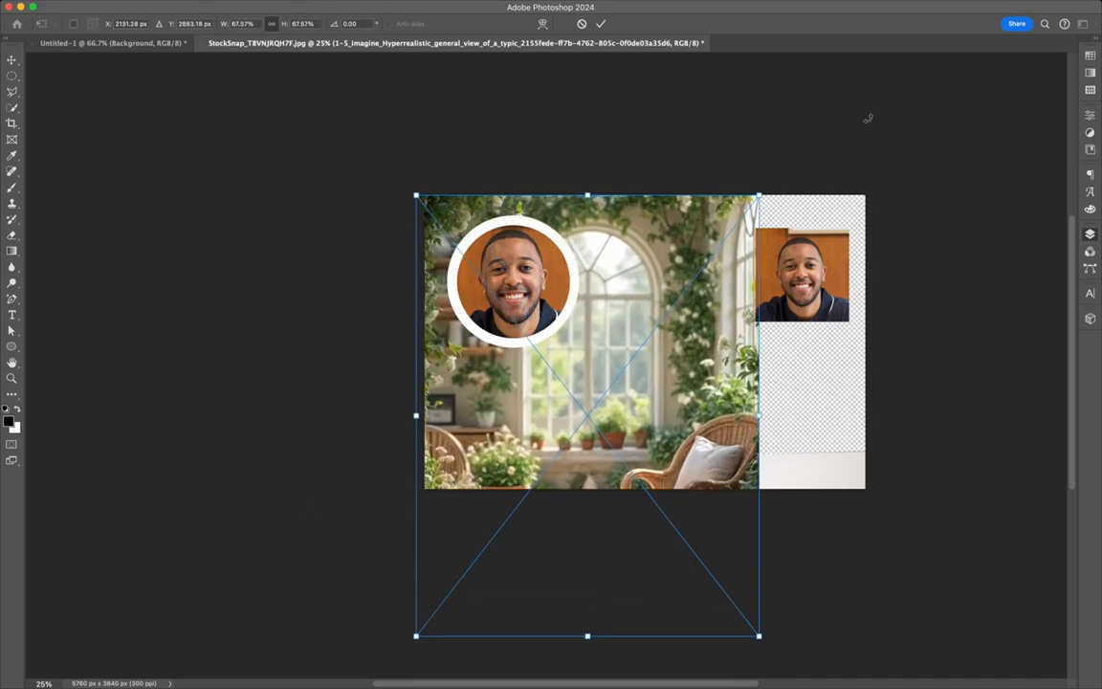
pyautogui.moveTo(759, 195); pyautogui.dragTo(866, 56)
pyautogui.moveTo(649, 367); pyautogui.dragTo(652, 451)
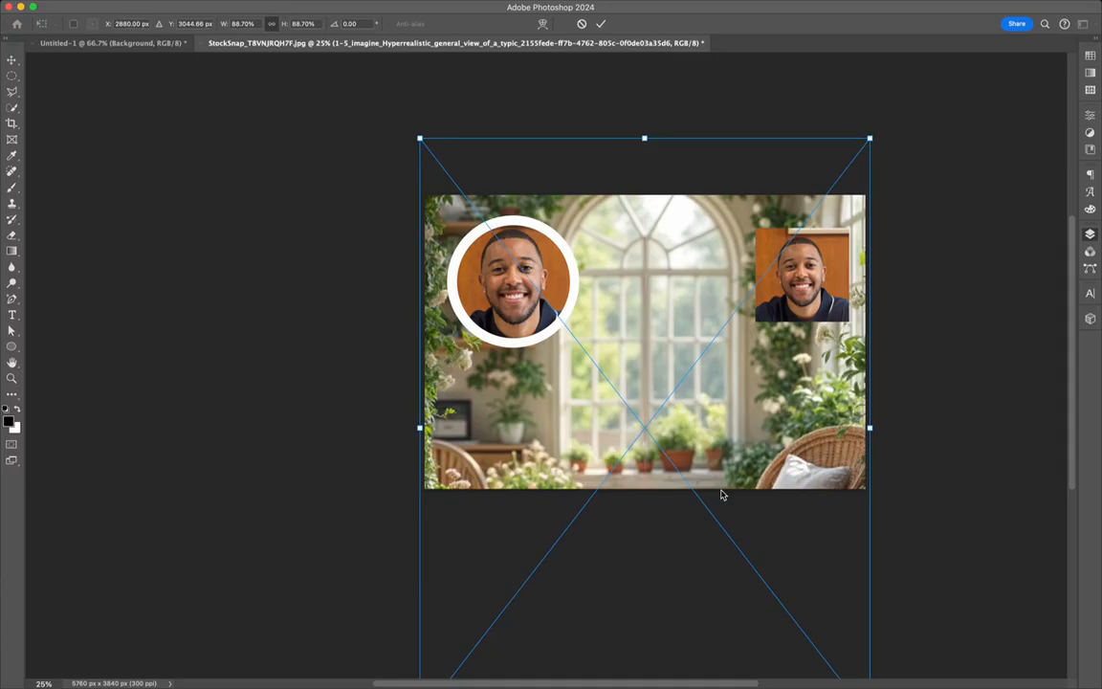
pyautogui.press('Return')
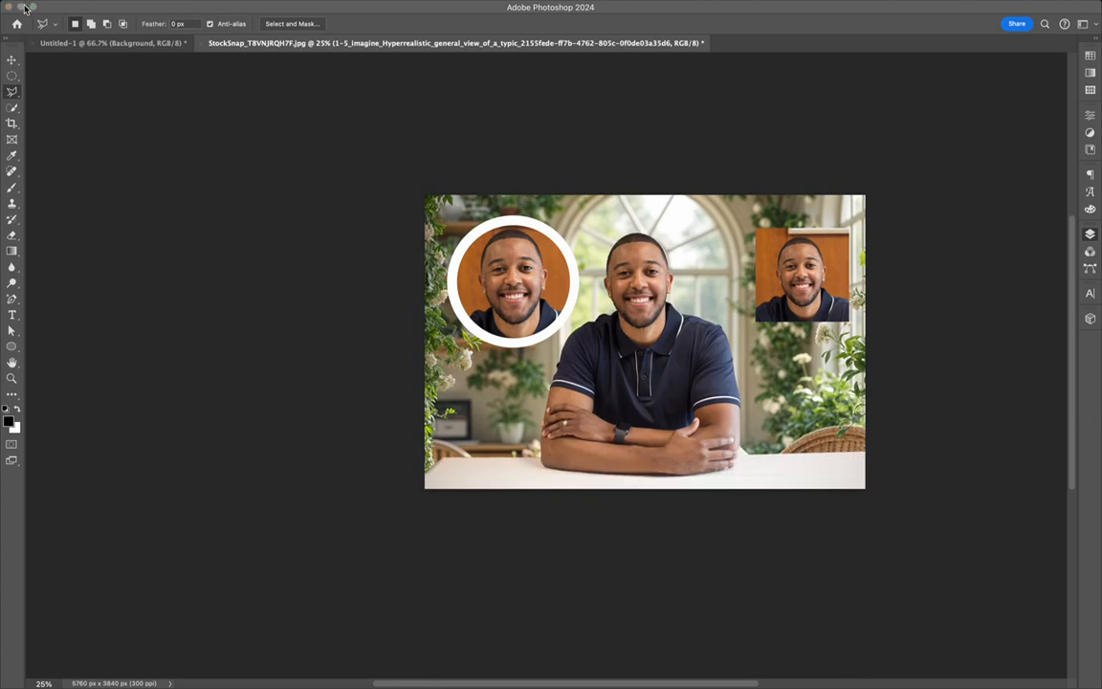
# Inspect the composite against the garden background and hide the square head picture
pyautogui.press('v')
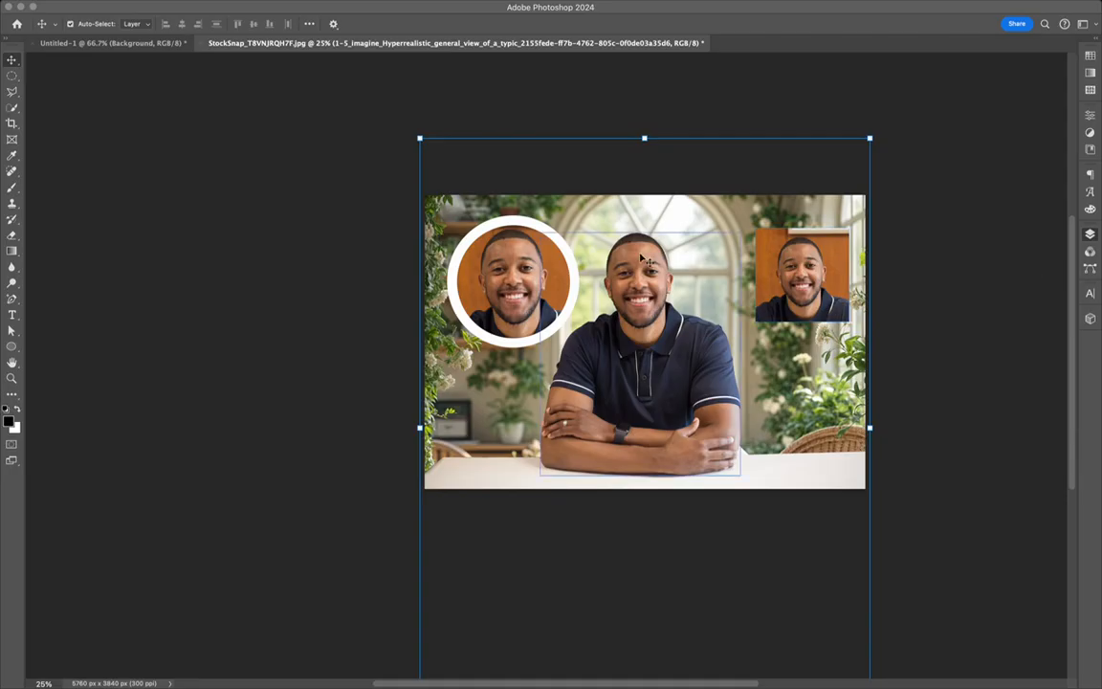
pyautogui.press('super+equal')
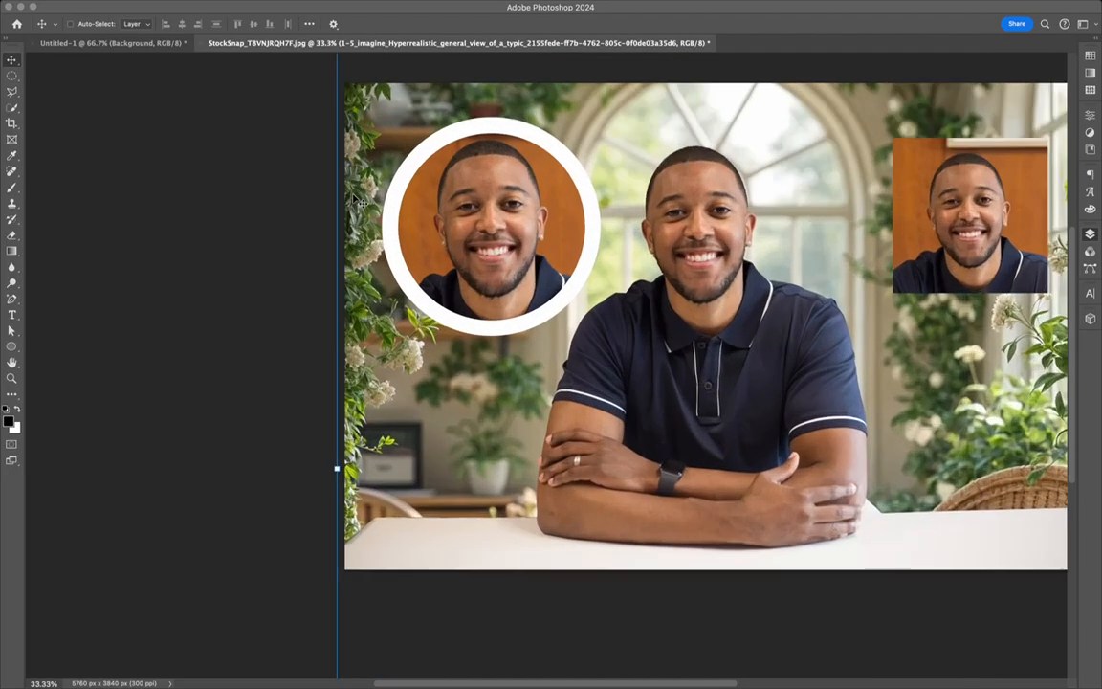
pyautogui.hscroll(5, 552, 363)
pyautogui.hscroll(-5, 328, 111)
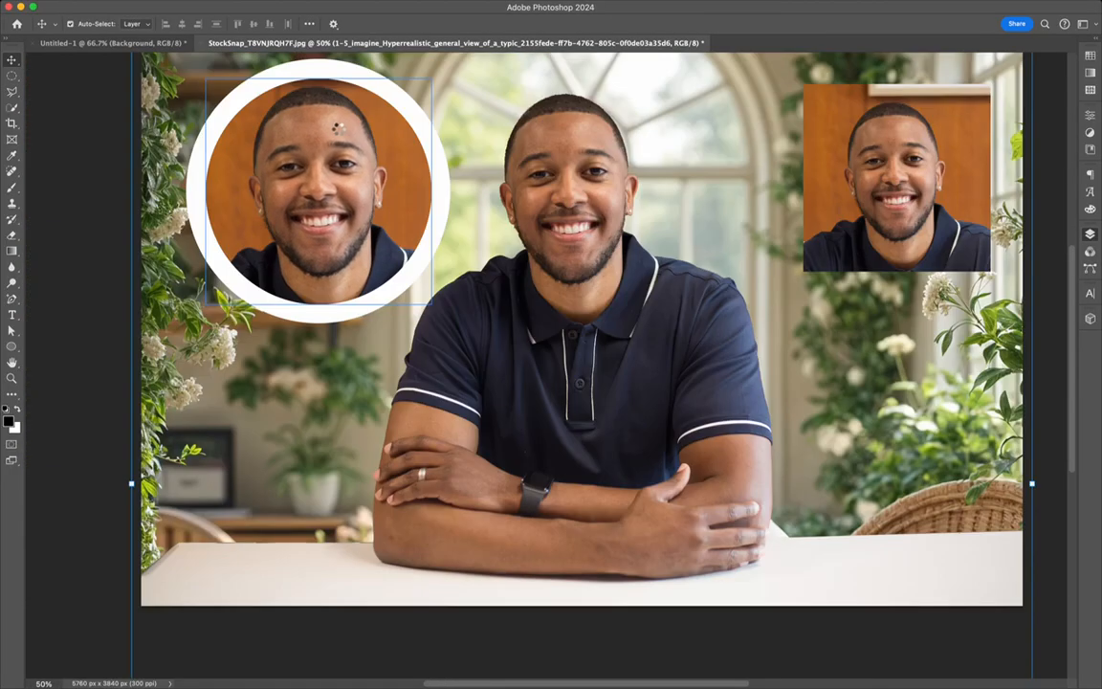
pyautogui.press('super+minus')
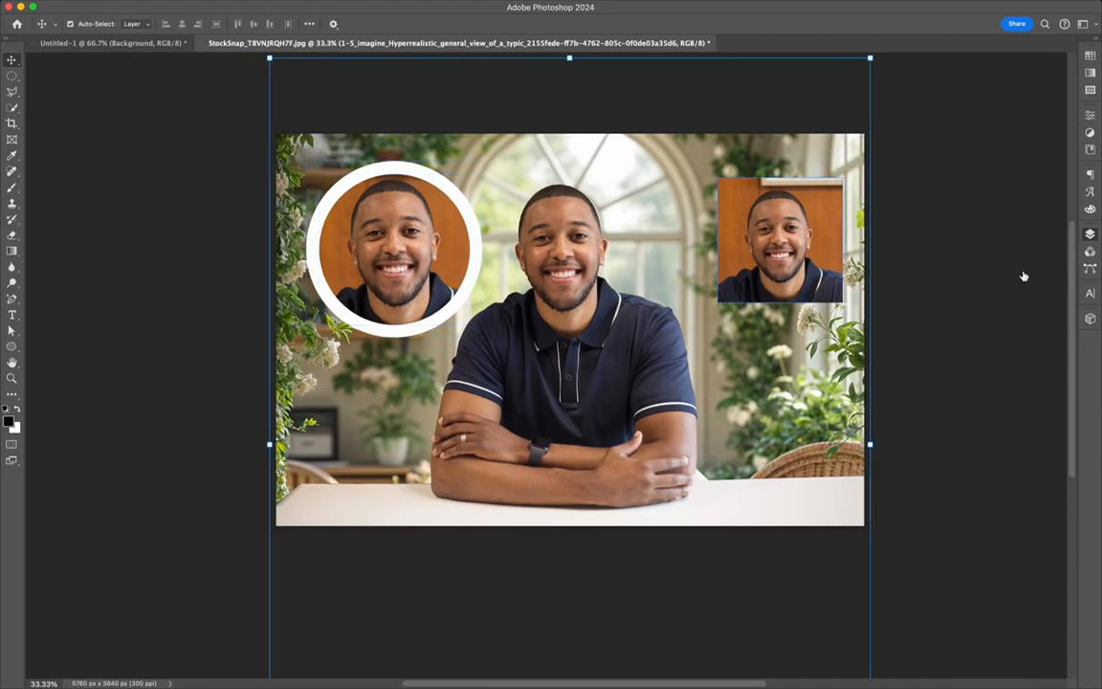
pyautogui.press('Delete')
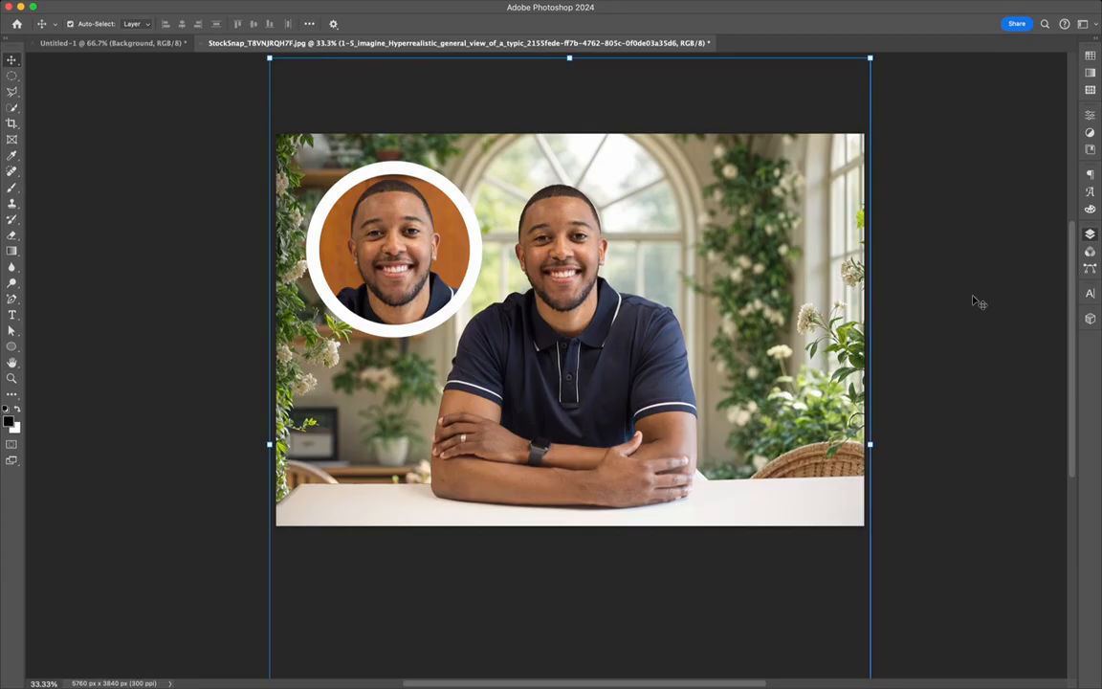
# Select the Ellipse 1 and PIC 2 layers together and move the round portrait to the upper right of the photo
pyautogui.click(1075, 318)
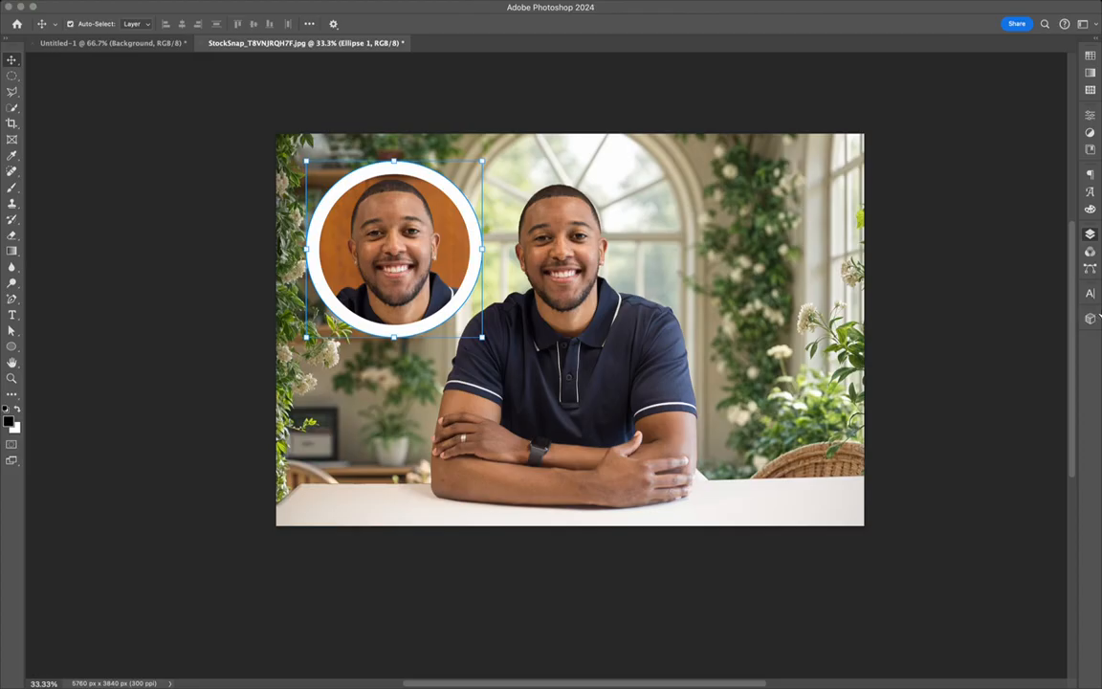
pyautogui.hotkey('alt', ']')
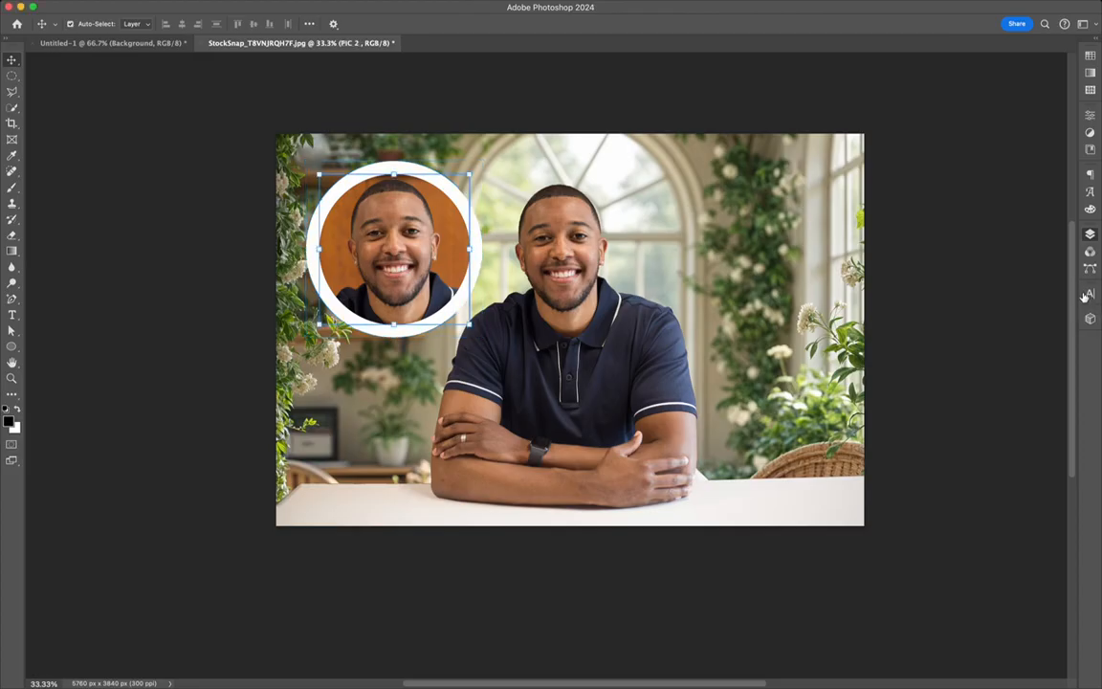
pyautogui.hotkey('shift', 'alt', '[')
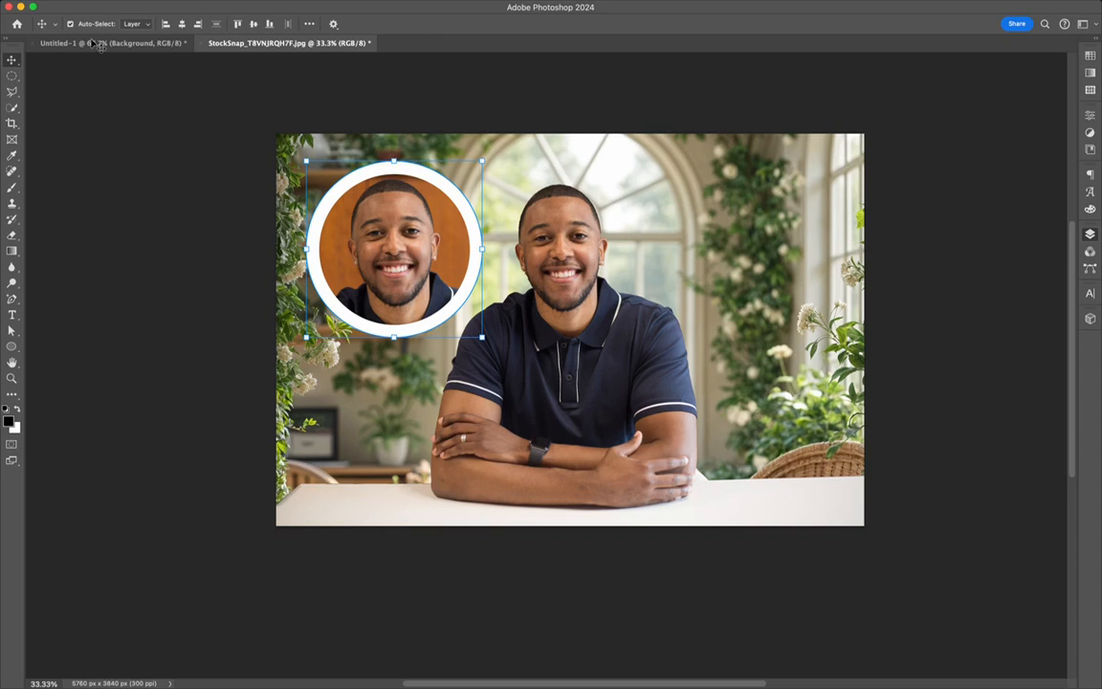
pyautogui.moveTo(388, 197); pyautogui.dragTo(736, 198)
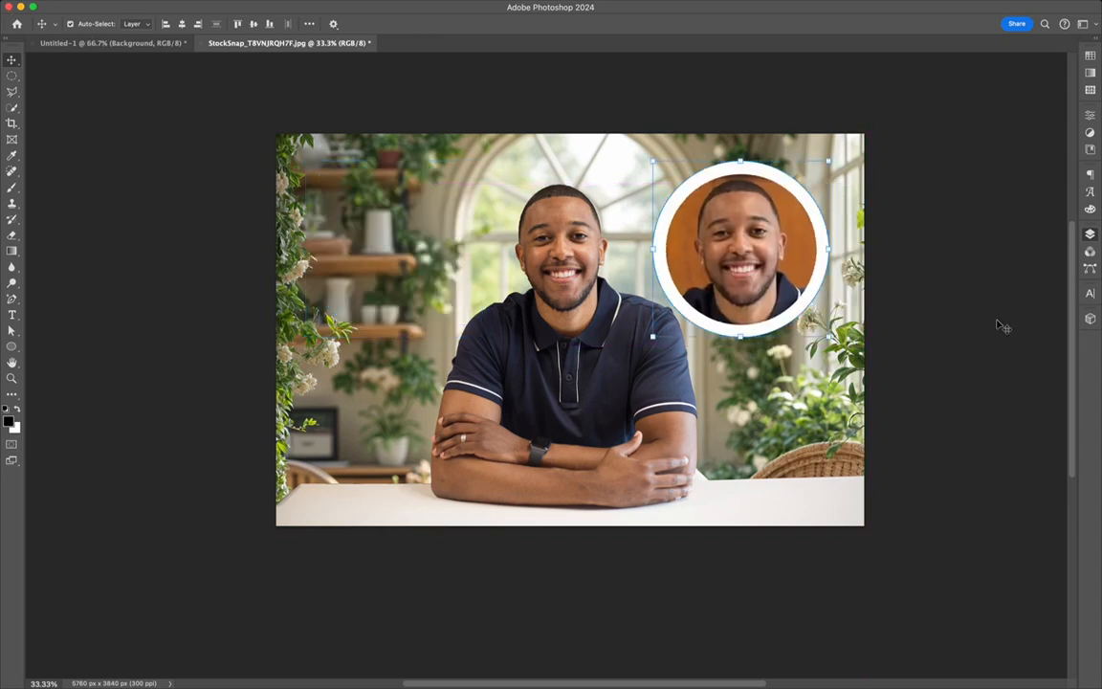
# Hide the round portrait and its white circle, and make the GUY MAIN layer active
pyautogui.press('Delete')
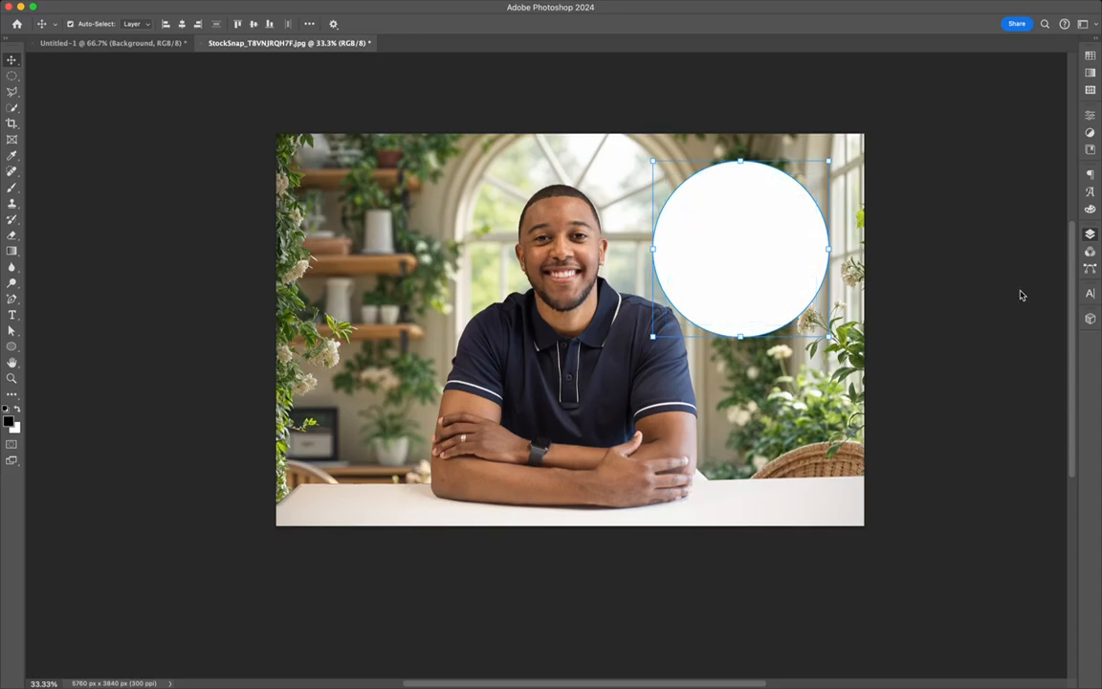
pyautogui.press('Delete')
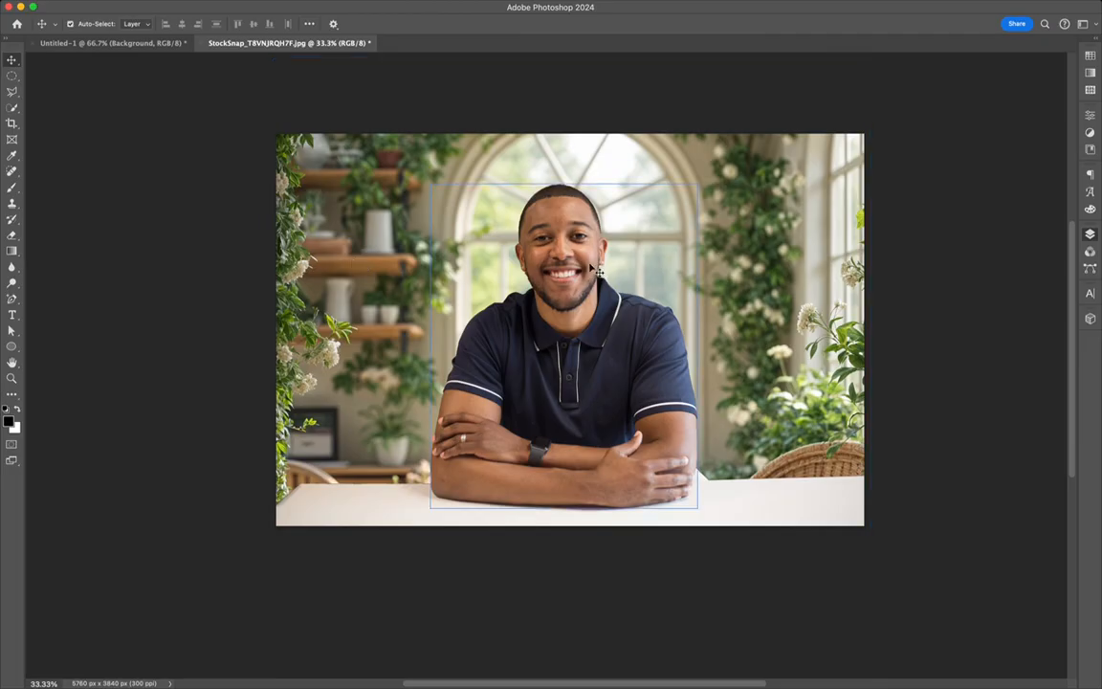
pyautogui.click(616, 250)
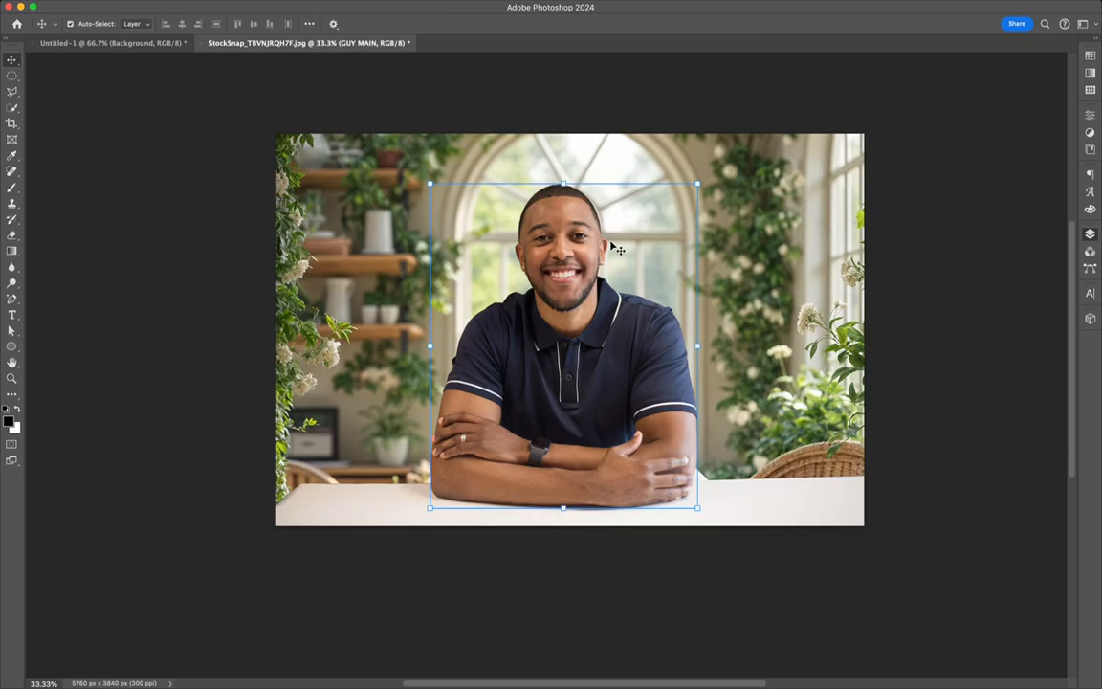
# Select the garden-room background image with the Move tool
pyautogui.click(610, 309)
pyautogui.press('i')
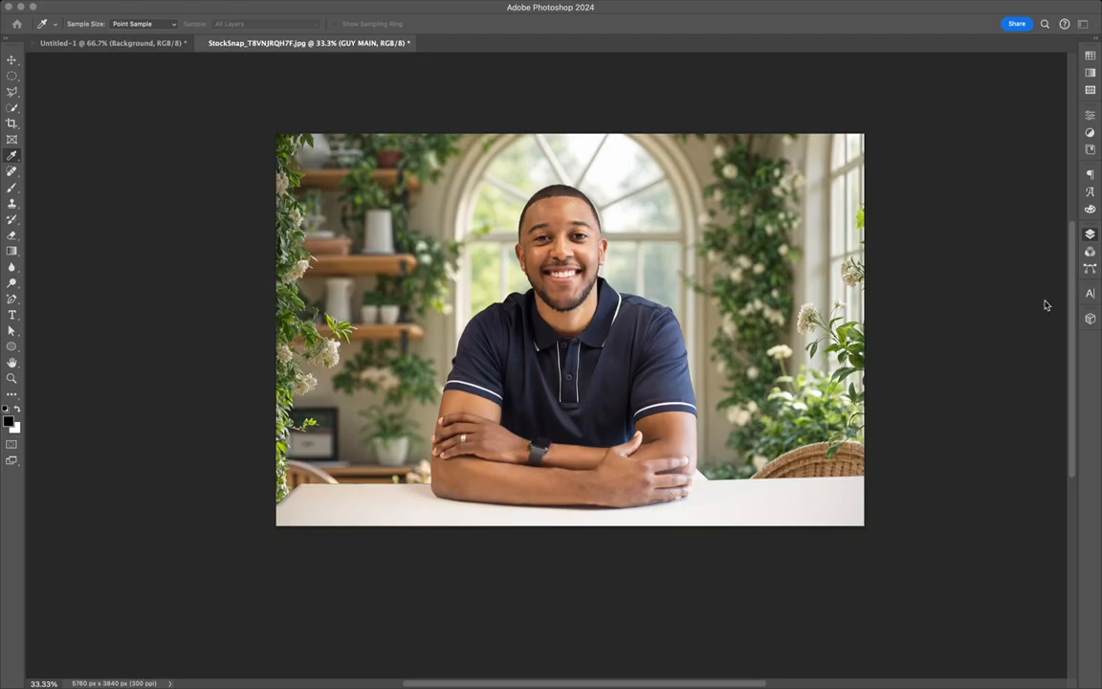
pyautogui.press('v')
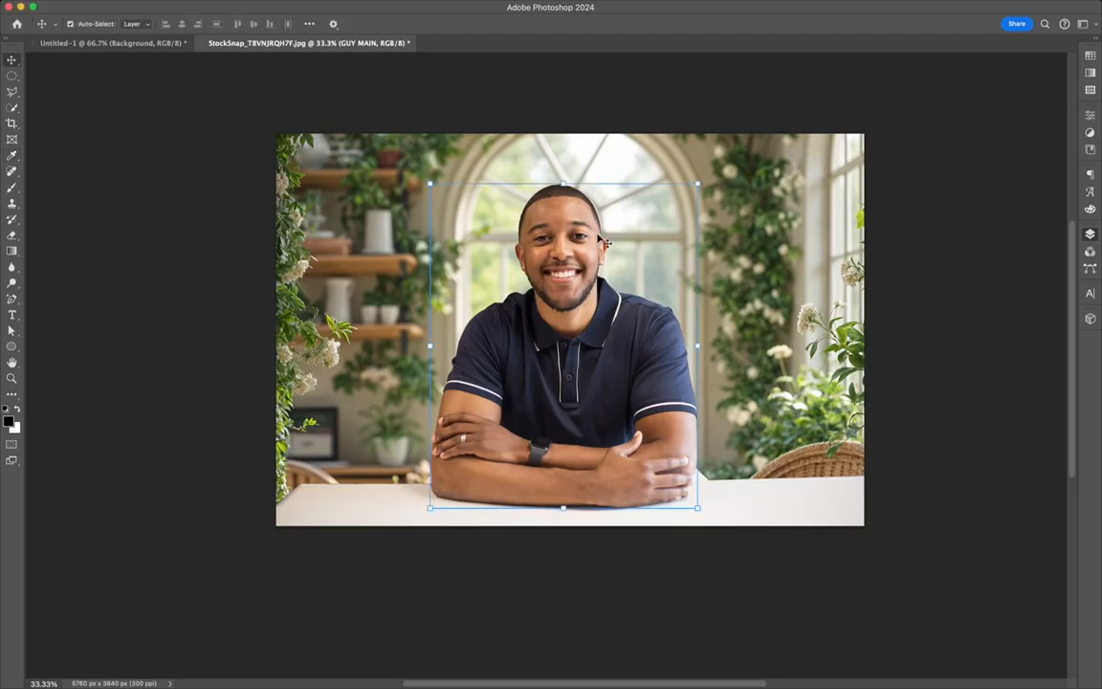
pyautogui.click(378, 246)
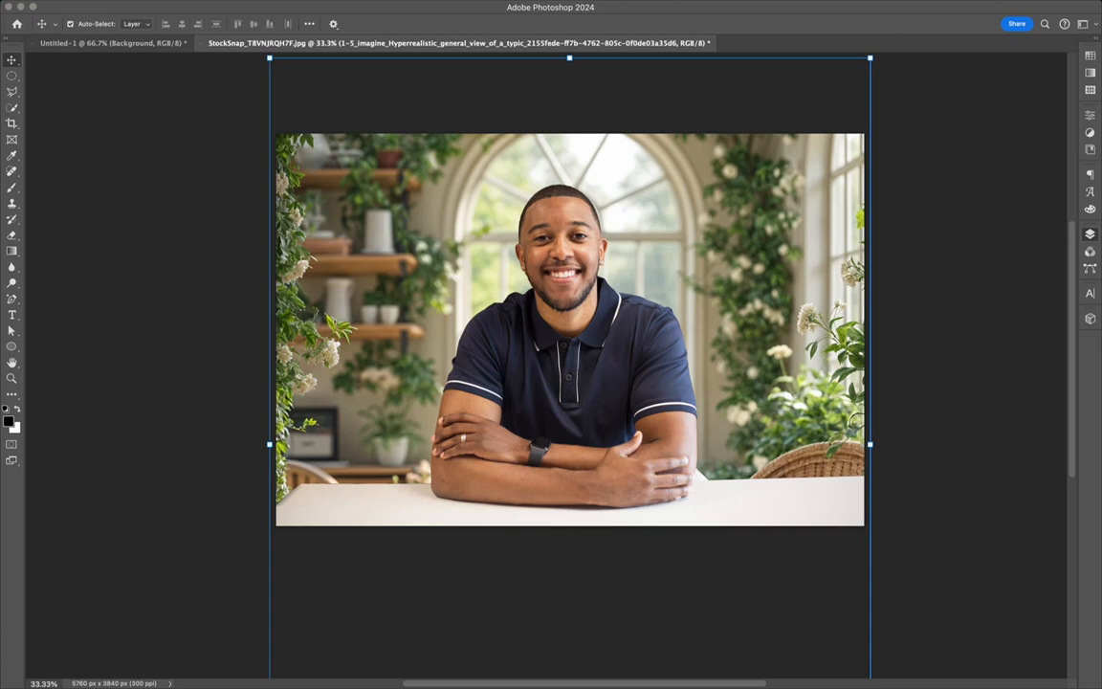
# Rename the garden-room image layer as BACKGROUND and make its colours warmer and more saturated
pyautogui.press('Return')
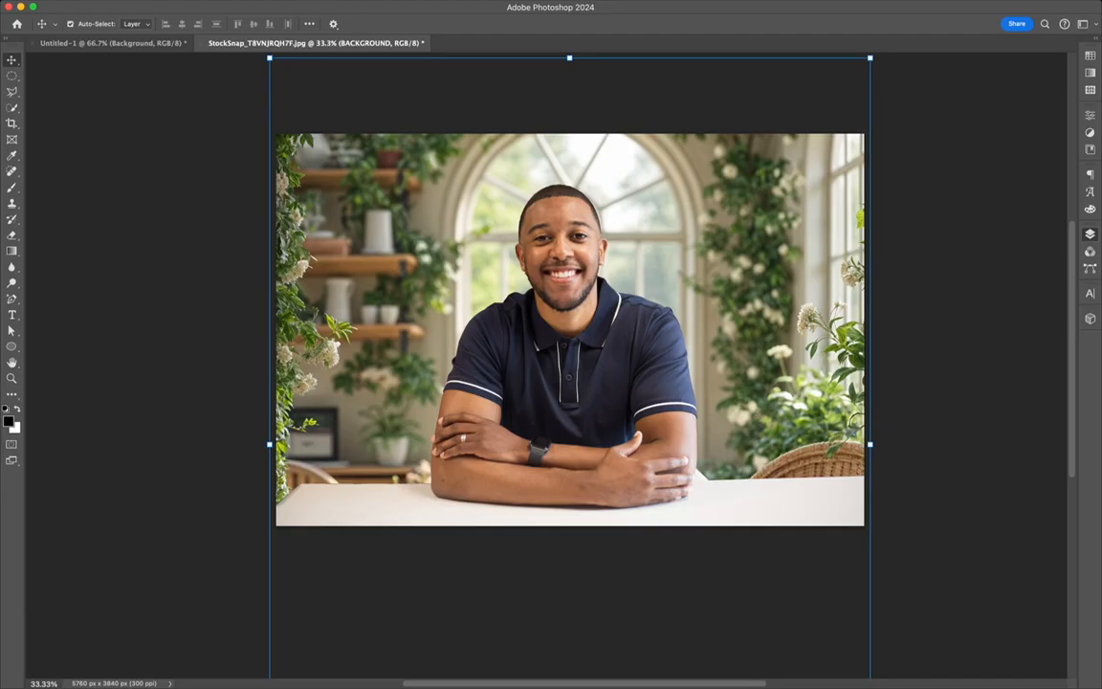
pyautogui.press('i')
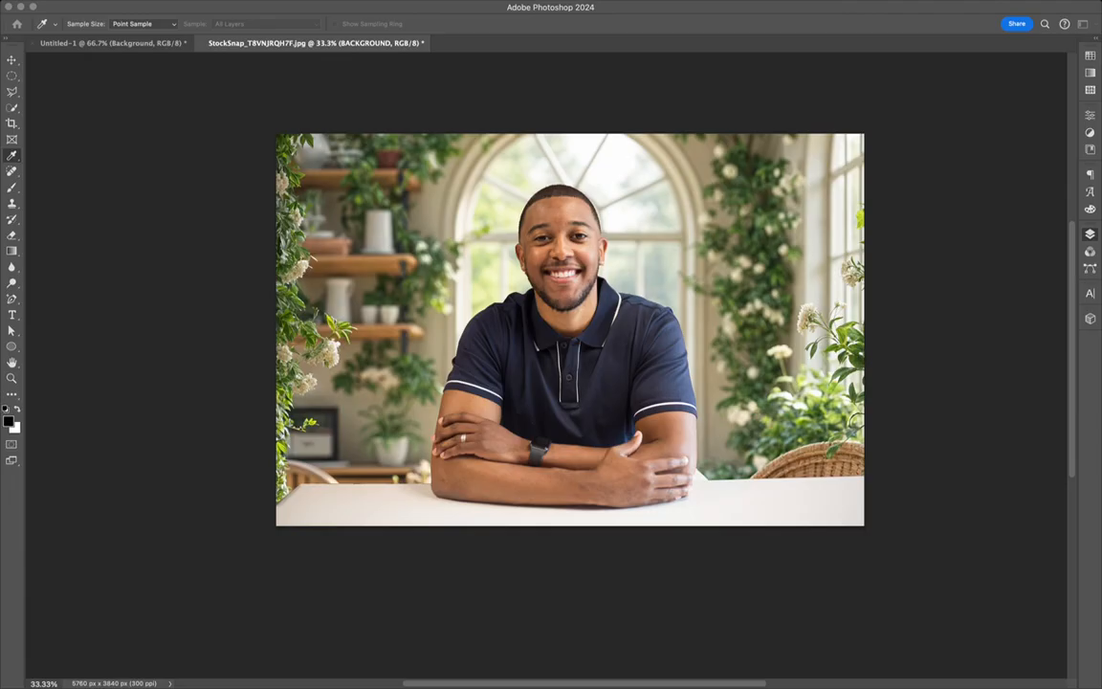
pyautogui.press('v')
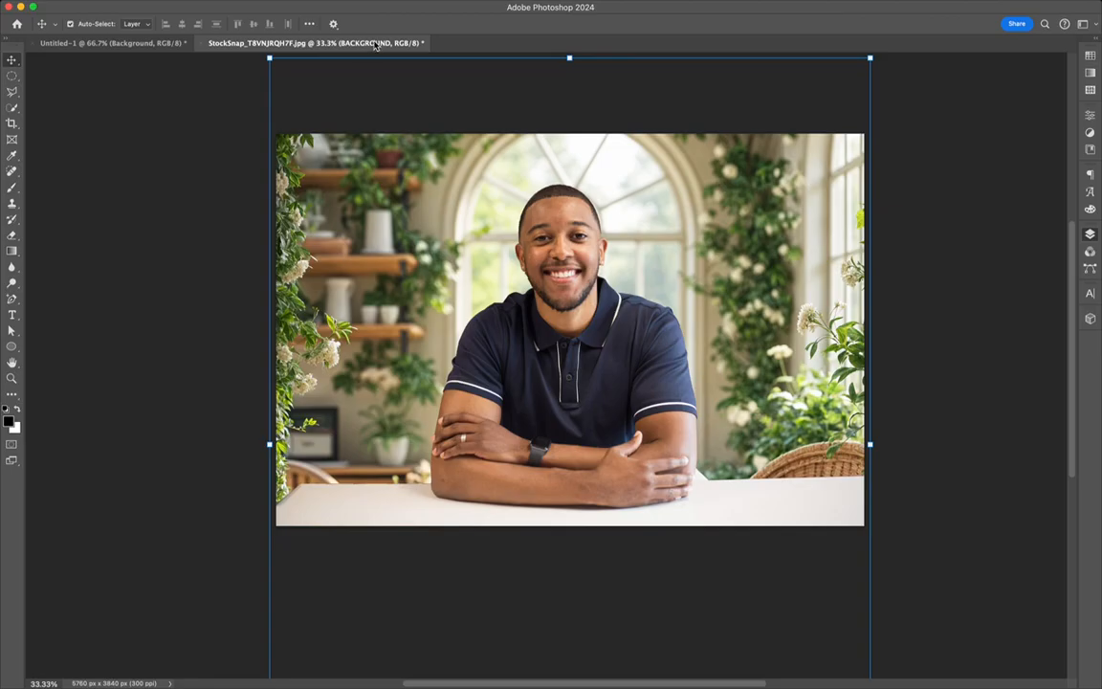
pyautogui.press('i')
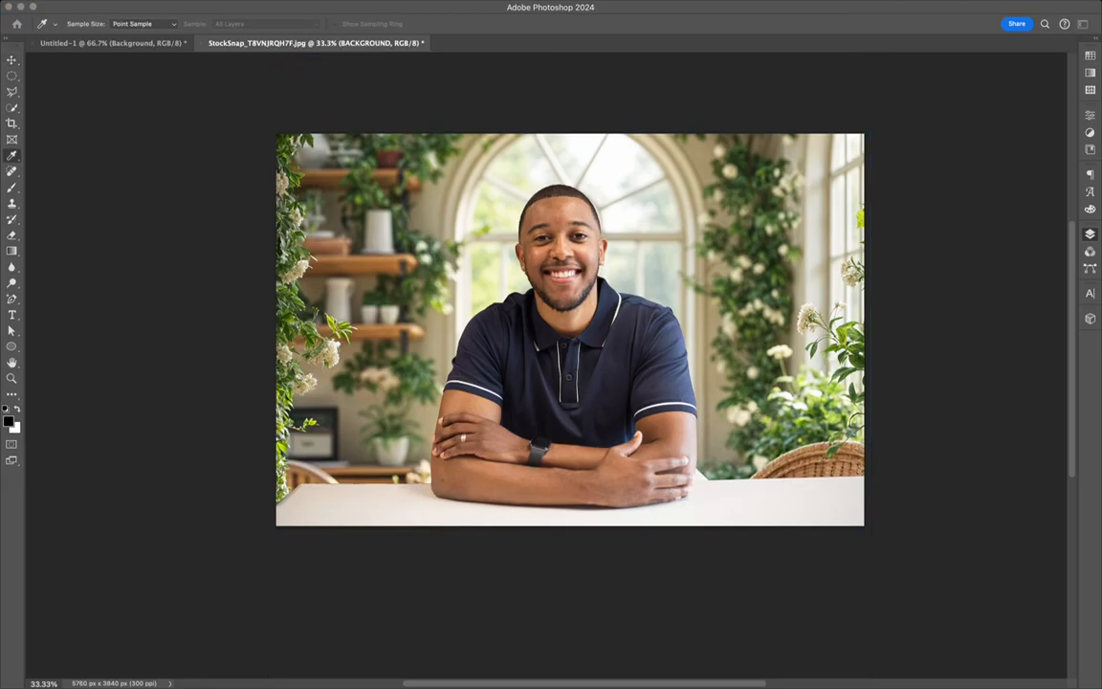
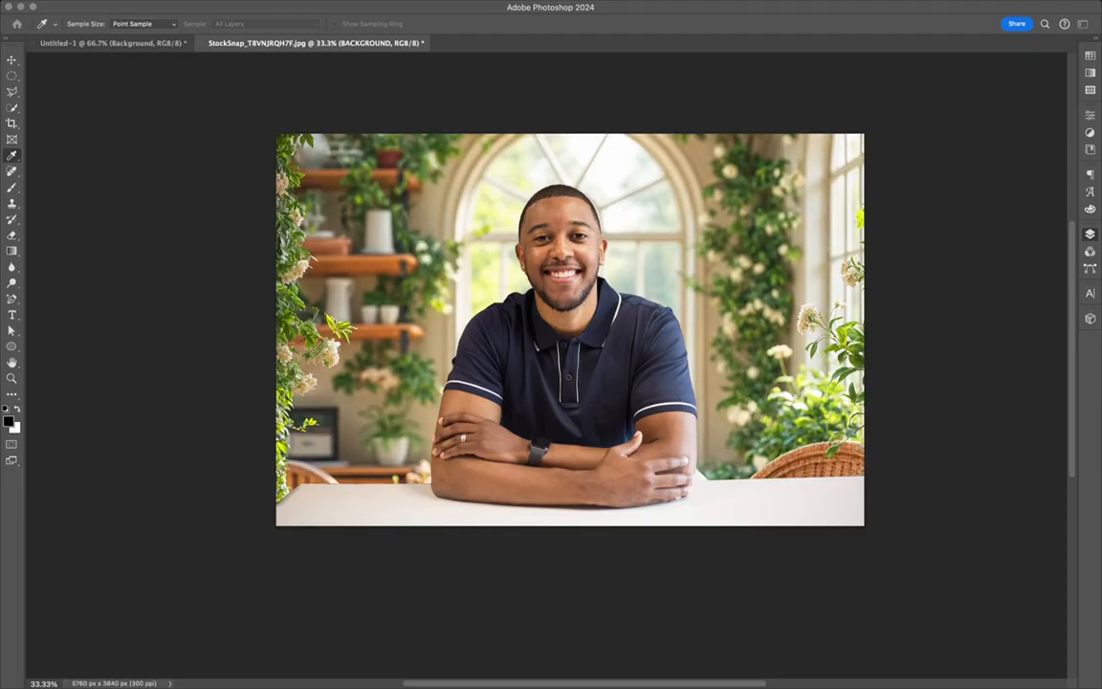
pyautogui.press('v')
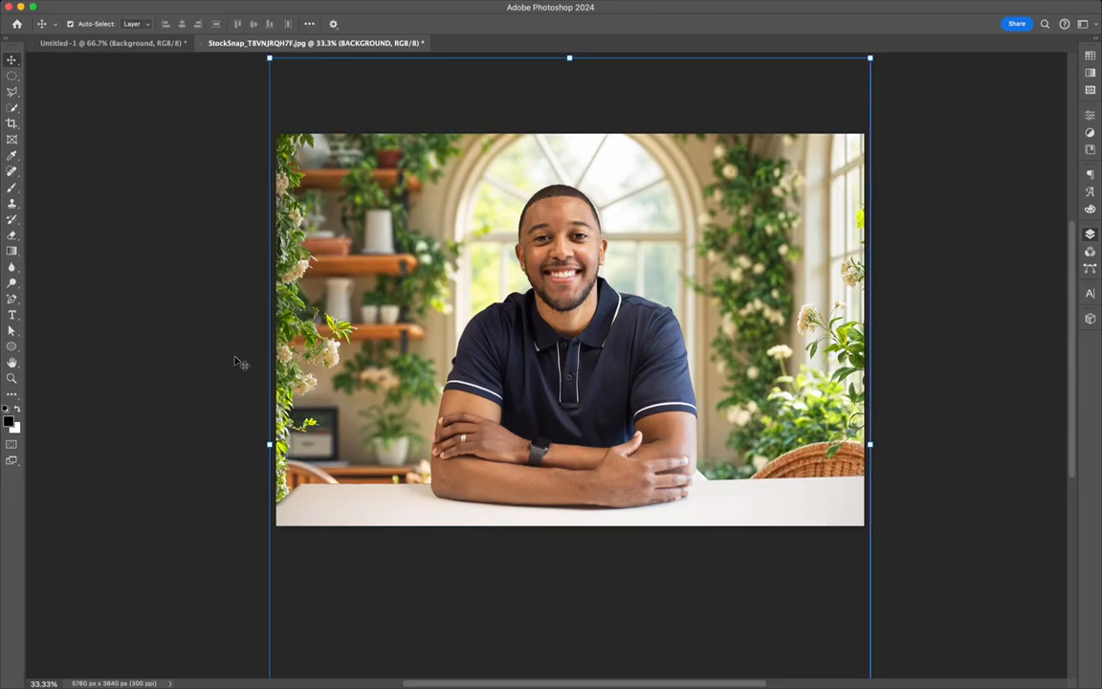
# Select the man on the GUY MAIN layer and adjust his tones to suit the background
pyautogui.click(176, 324)
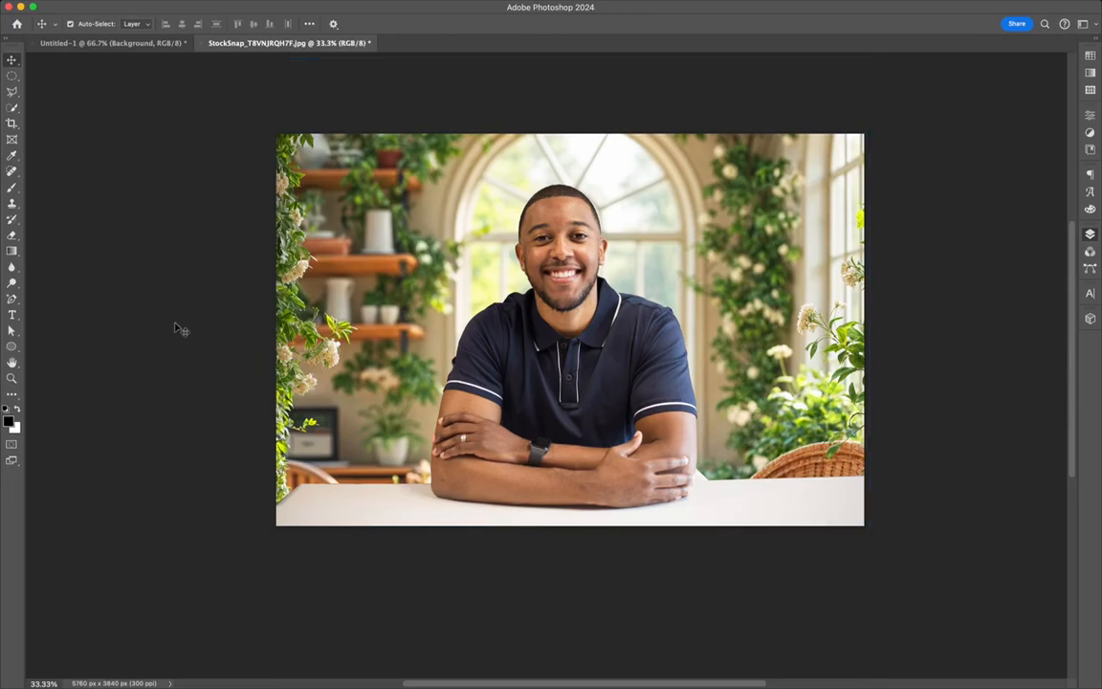
pyautogui.click(601, 324)
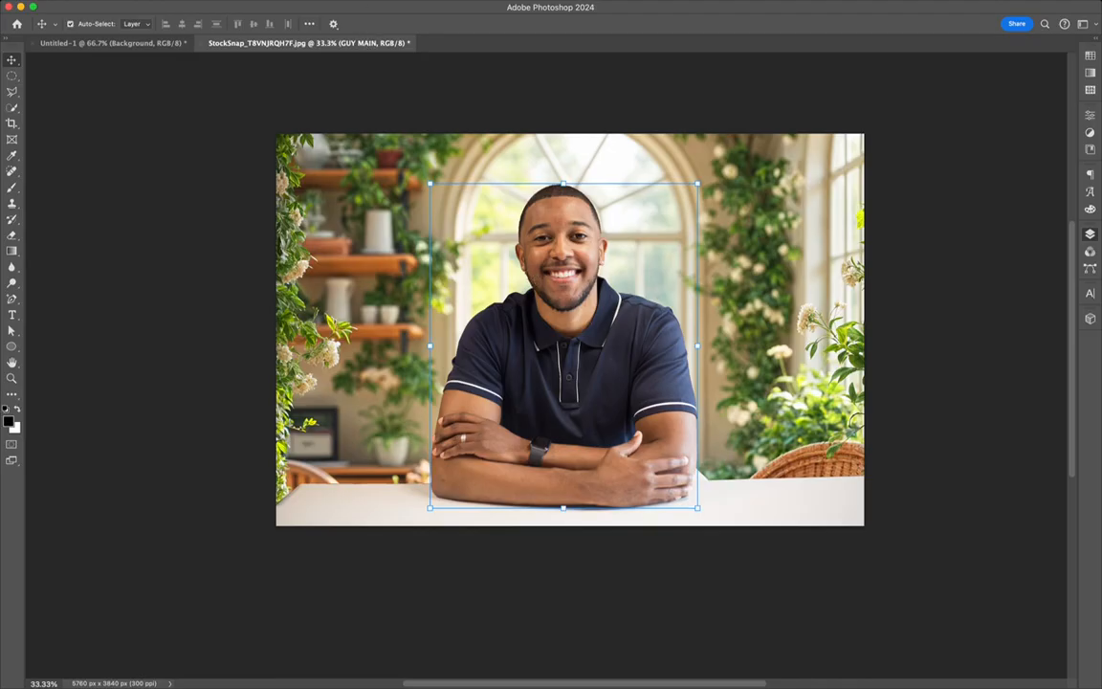
pyautogui.press('i')
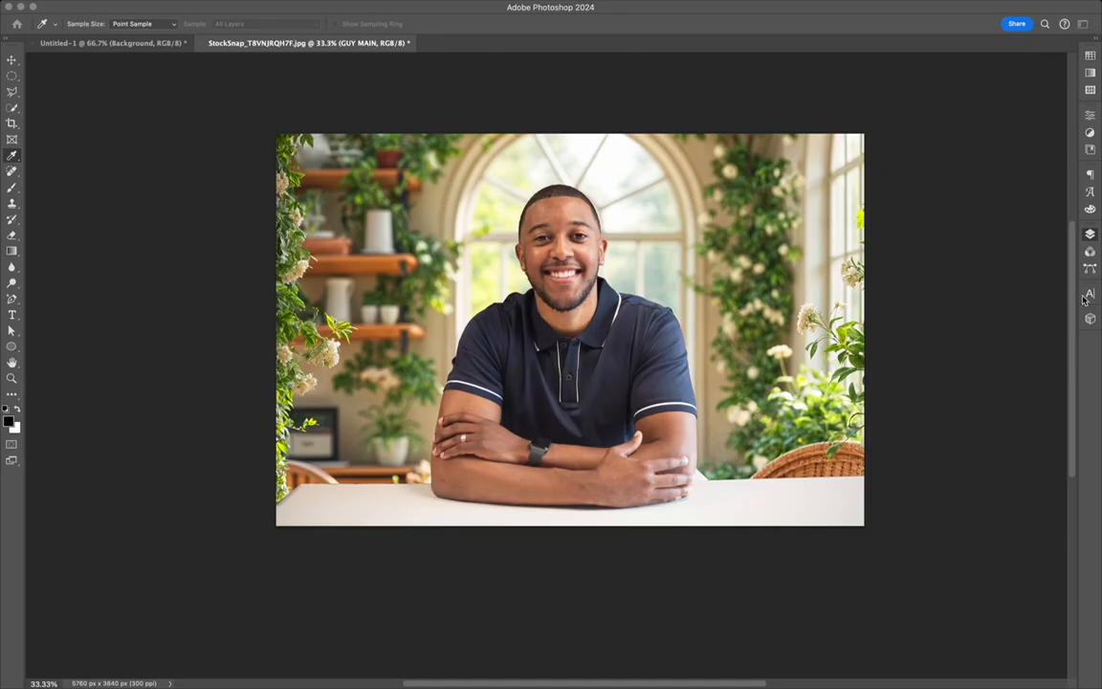
pyautogui.press('v')
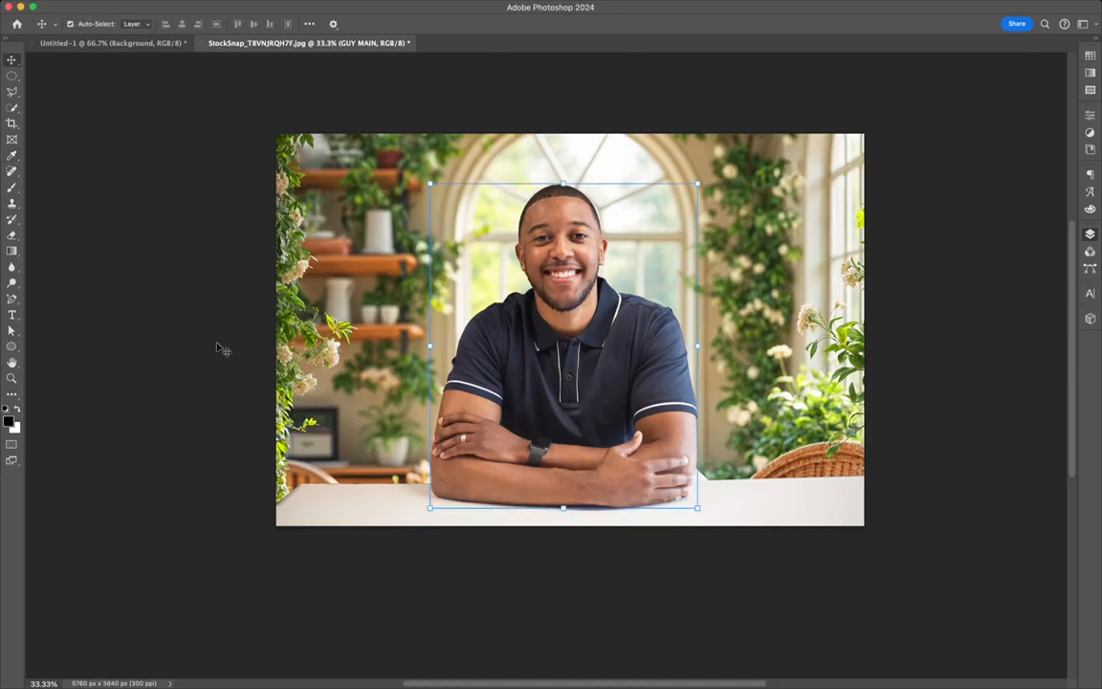
# Reposition the garden-room background slightly lower behind the man, aligning its left edge with the canvas edge
pyautogui.click(136, 369)
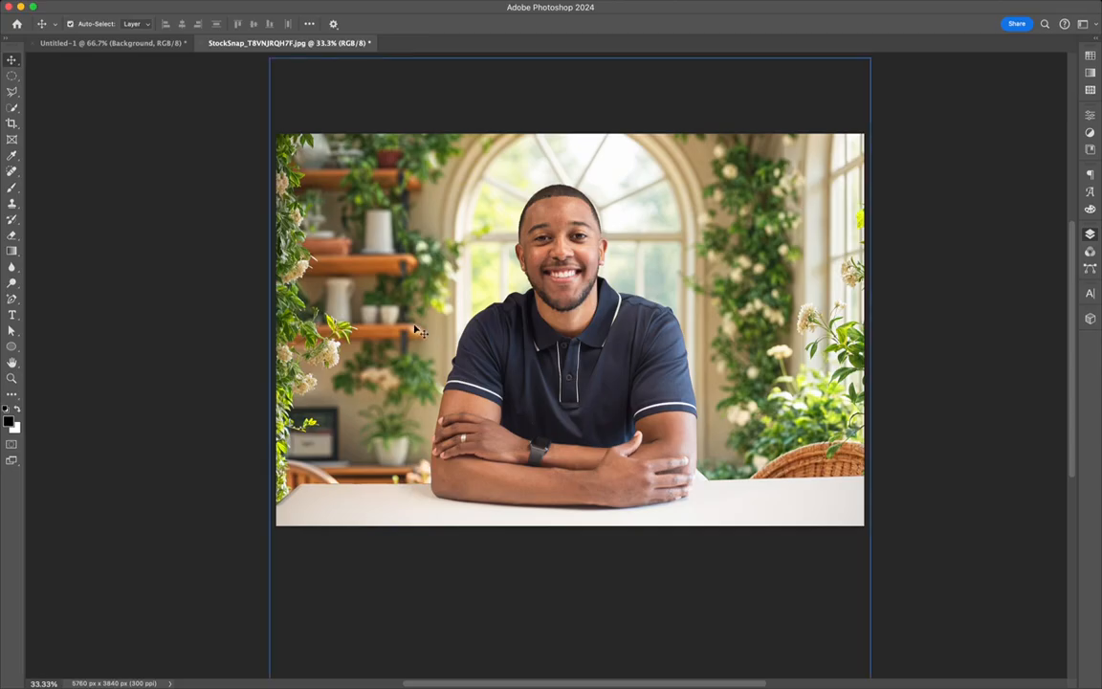
pyautogui.moveTo(379, 300); pyautogui.dragTo(379, 327)
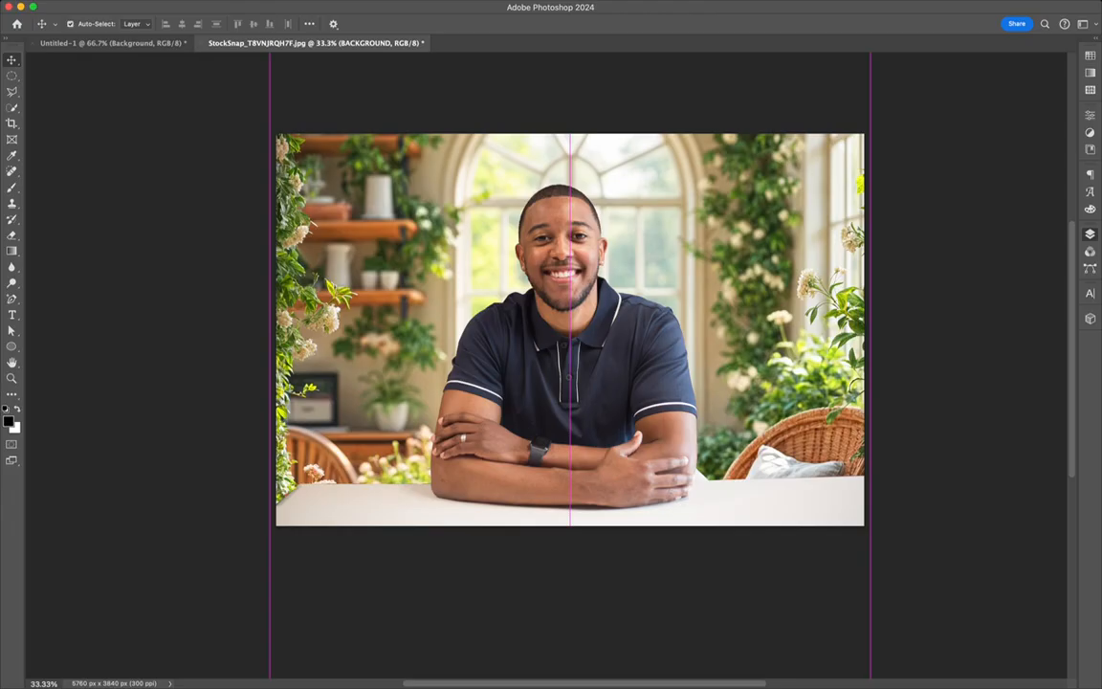
pyautogui.moveTo(356, 308); pyautogui.dragTo(357, 308)
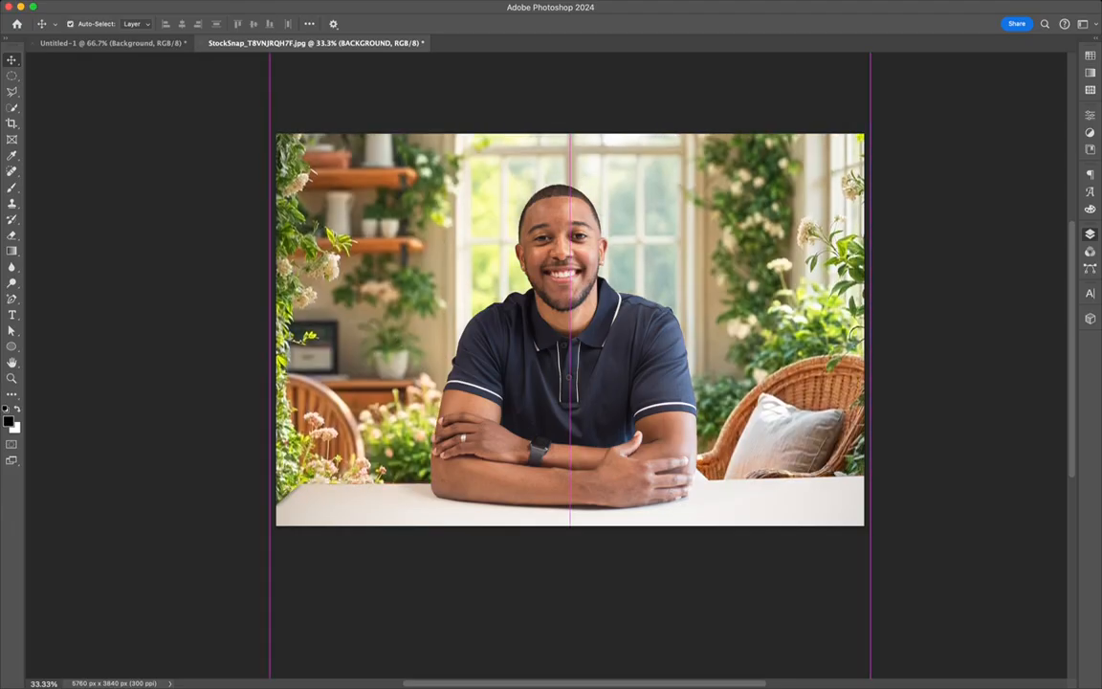
pyautogui.moveTo(363, 304); pyautogui.dragTo(363, 303)
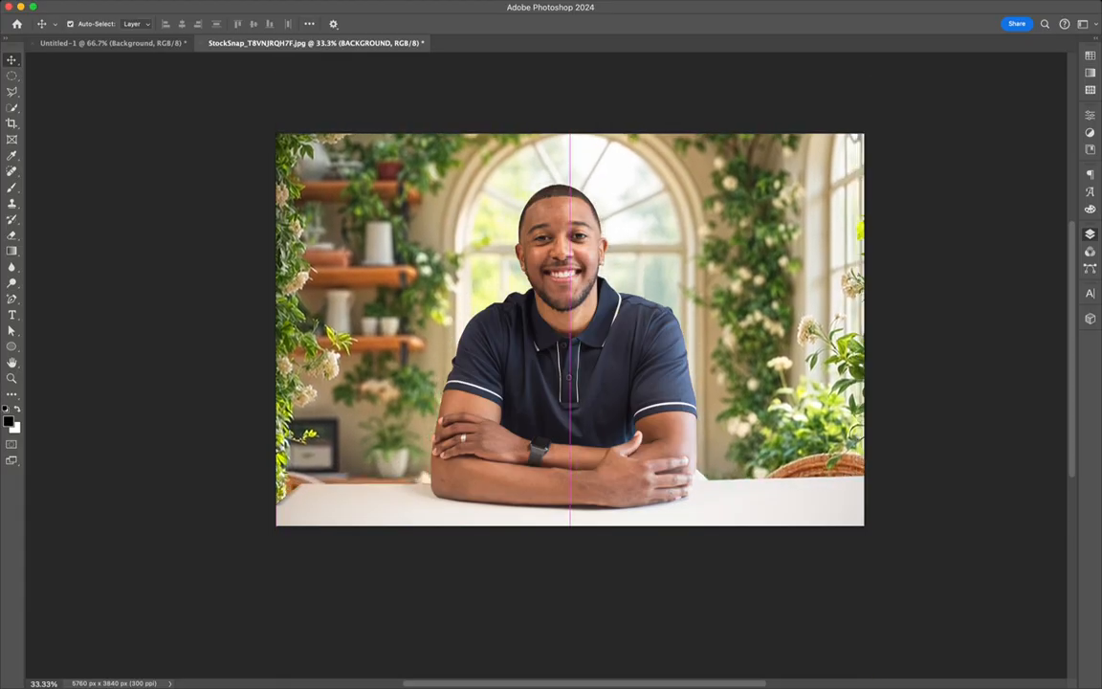
pyautogui.moveTo(339, 301)
pyautogui.mouseDown()
pyautogui.moveTo(352, 302)
pyautogui.moveTo(350, 289)
pyautogui.mouseUp()
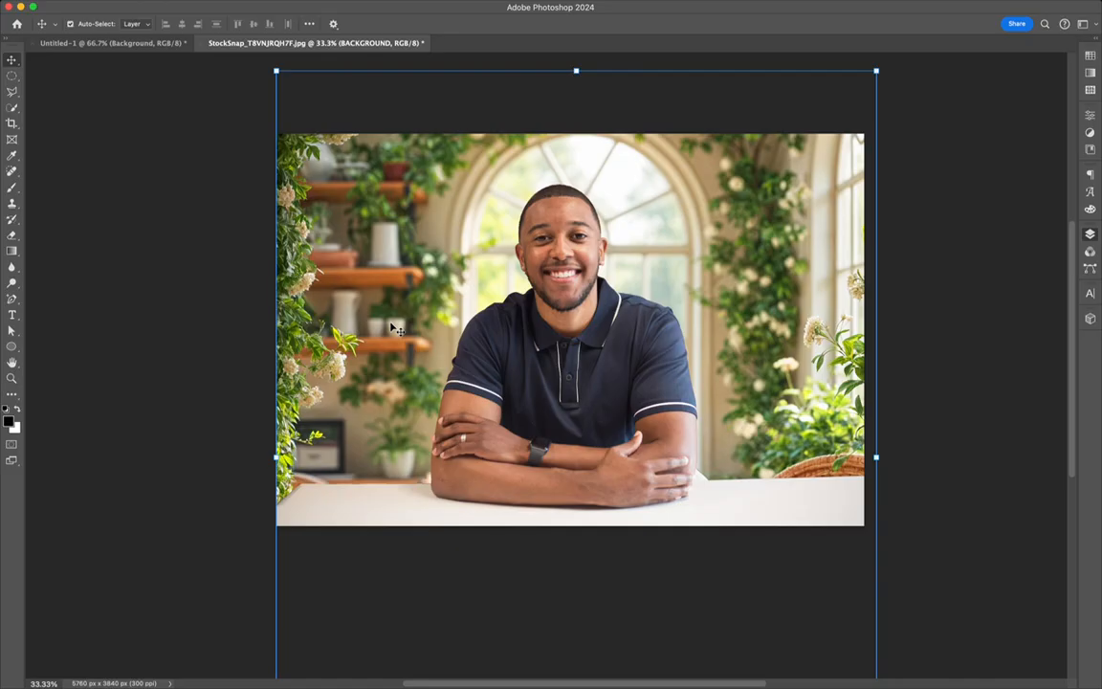
pyautogui.moveTo(393, 327); pyautogui.dragTo(393, 336)
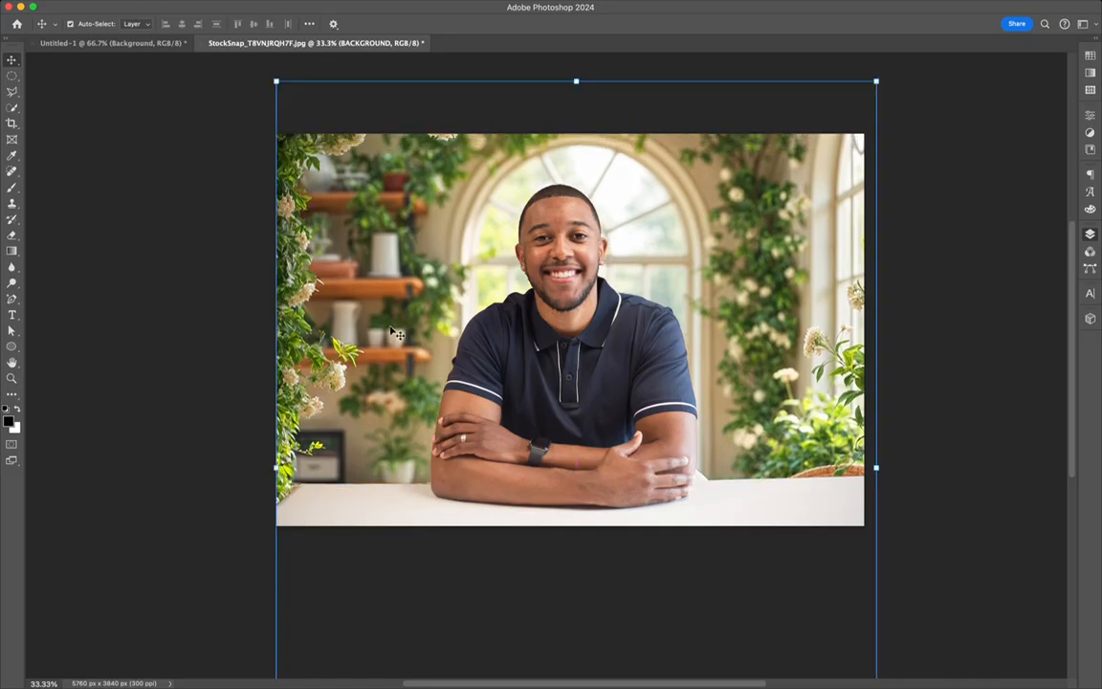
pyautogui.click(139, 337)
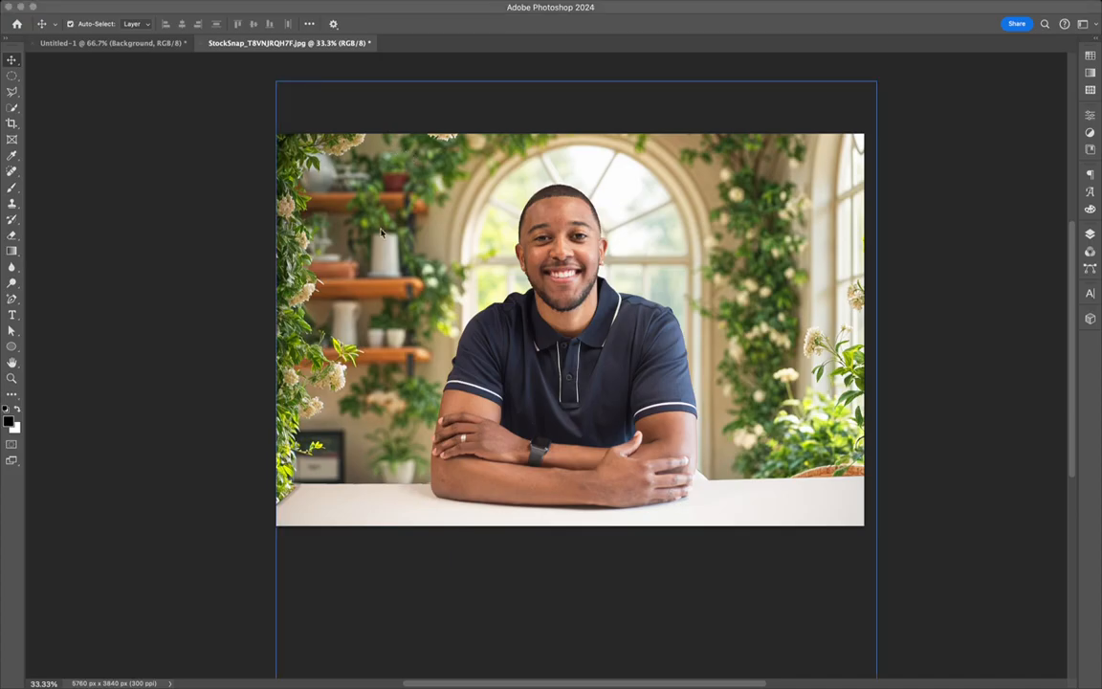
# Save the composite as PROJECT 1.psd and briefly preview the orange panel over the left part of the photo
pyautogui.click(642, 99)
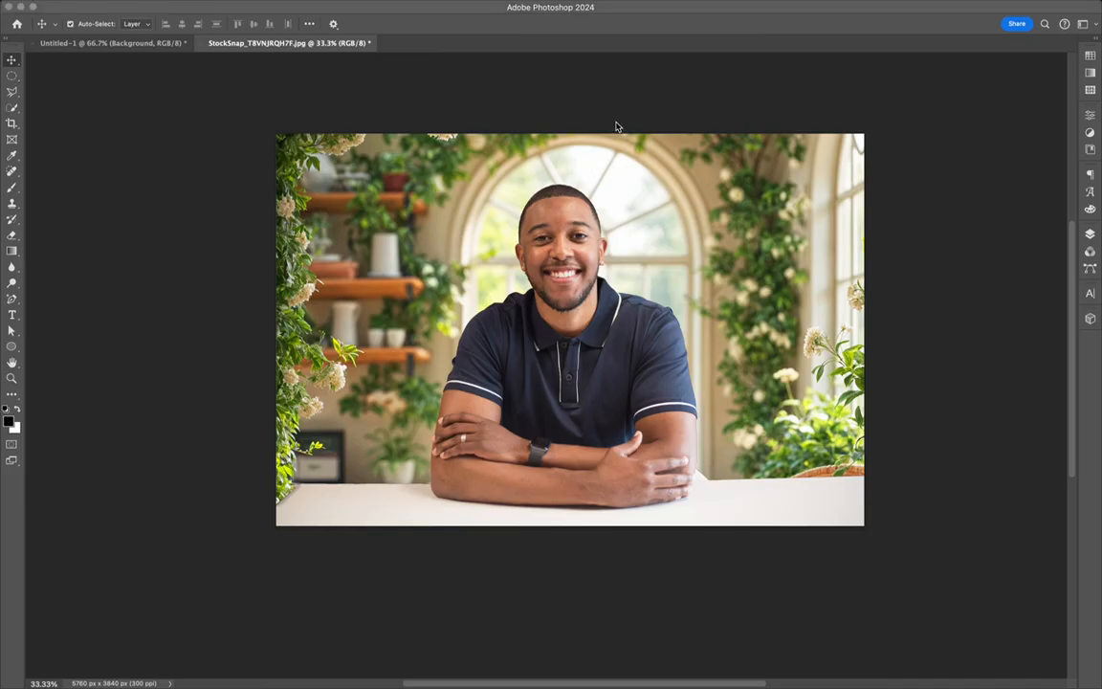
pyautogui.press('Return')
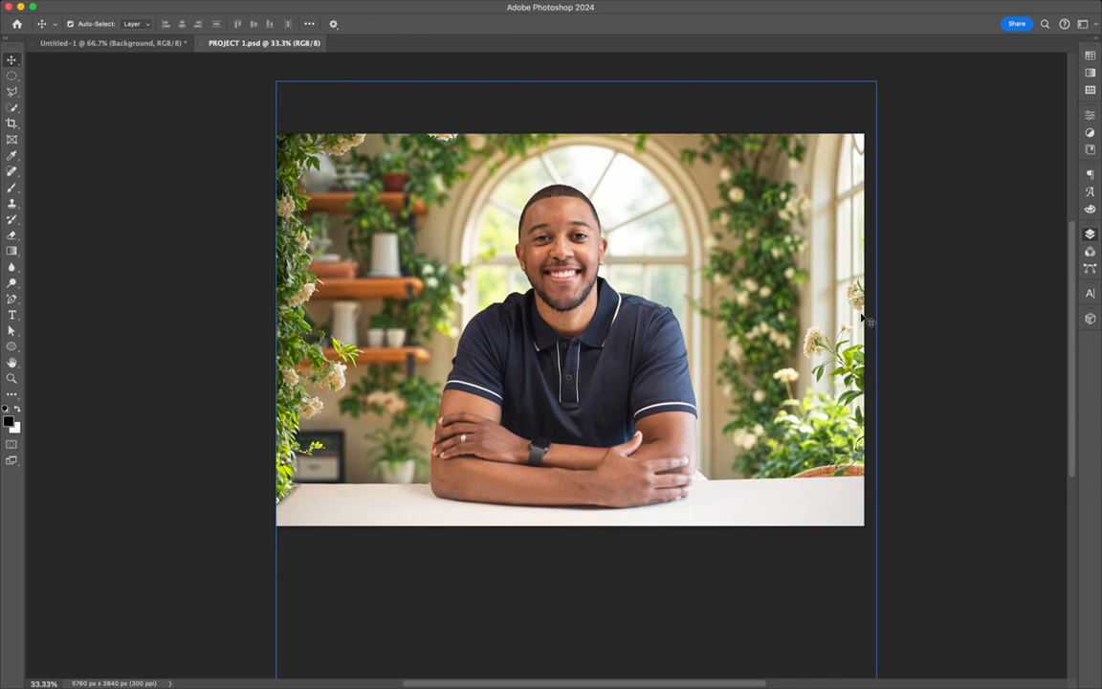
pyautogui.hotkey('ctrl', 'v')
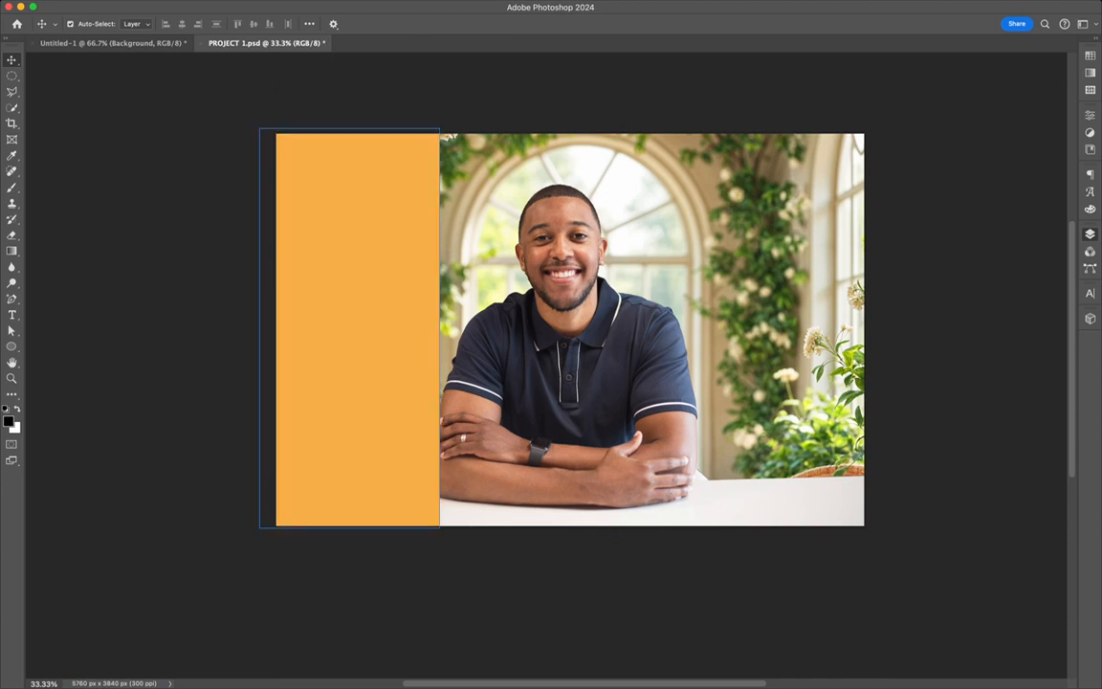
pyautogui.hotkey('ctrl', 'z')
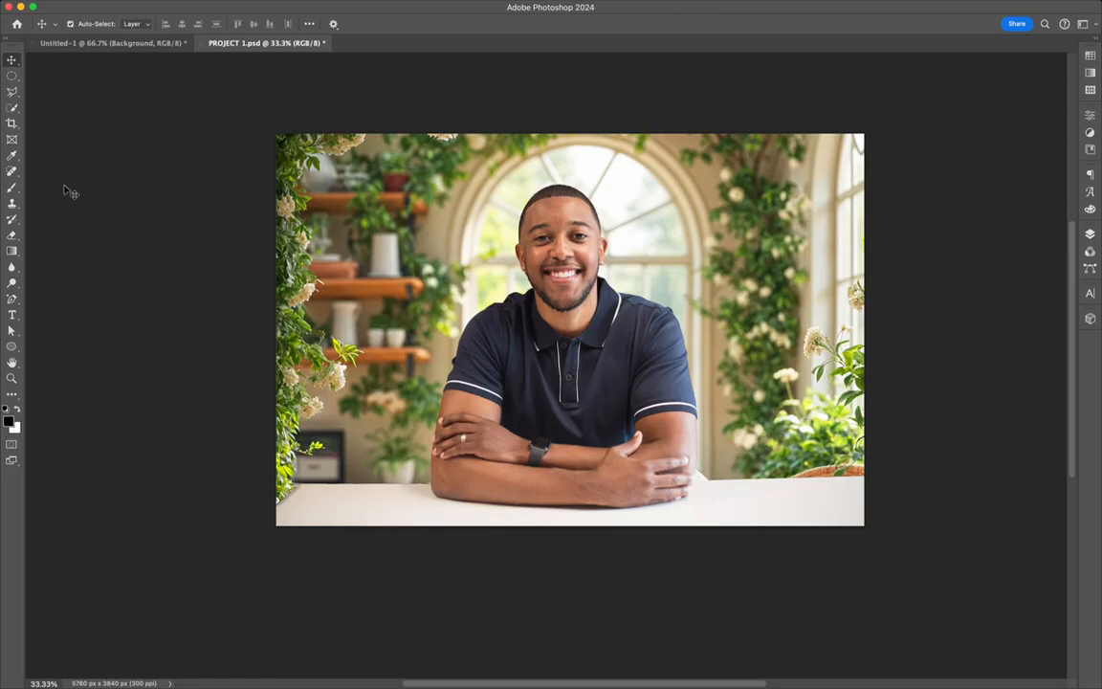
# Switch to the Untitled-1 document and show the StockSnap_P3NDUAUHJV photo of the woman in the sequined top
pyautogui.click(112, 42)
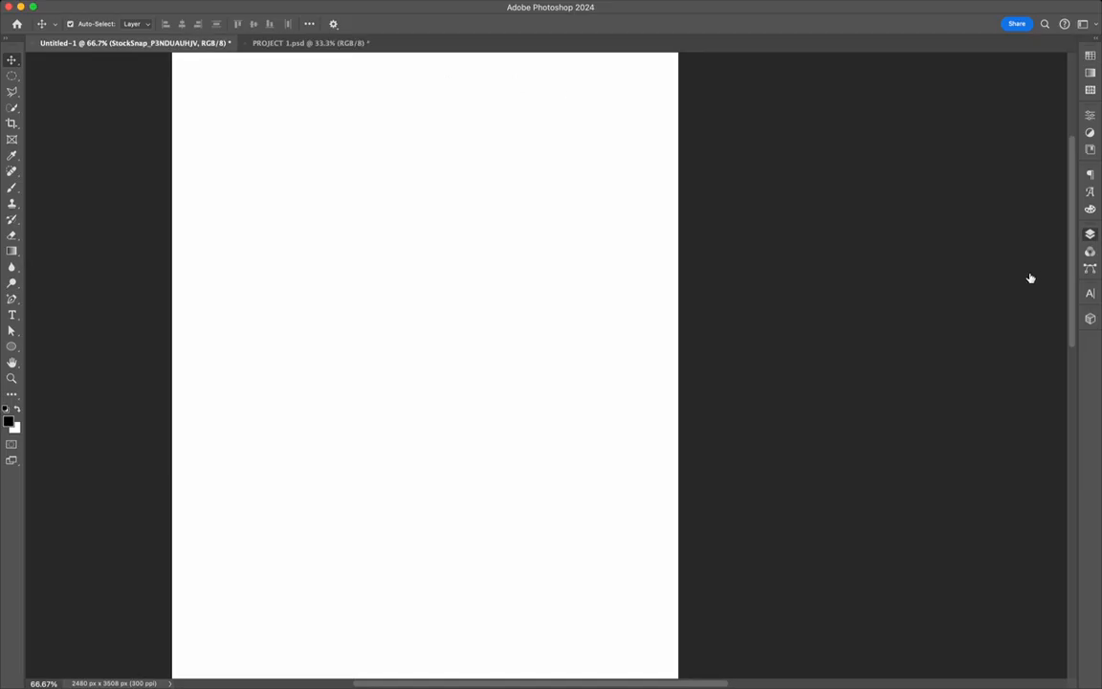
pyautogui.moveTo(550, 260); pyautogui.dragTo(560, 224)
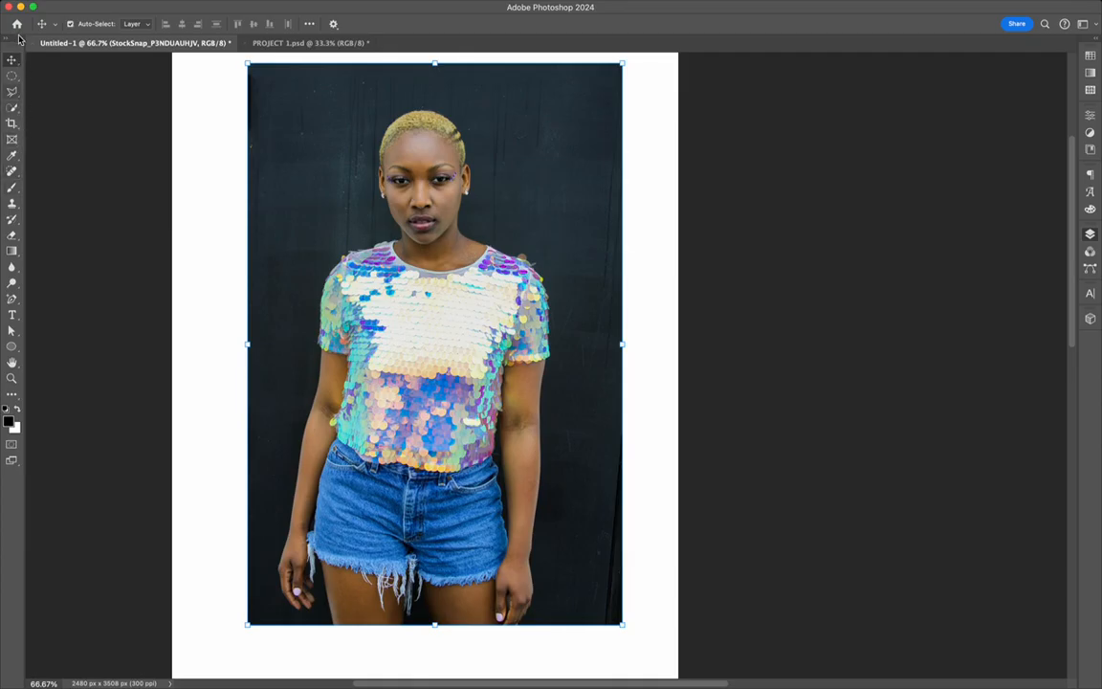
# Select the woman's head, sequined top, denim shorts and arms with the Quick Selection tool
pyautogui.press('w')
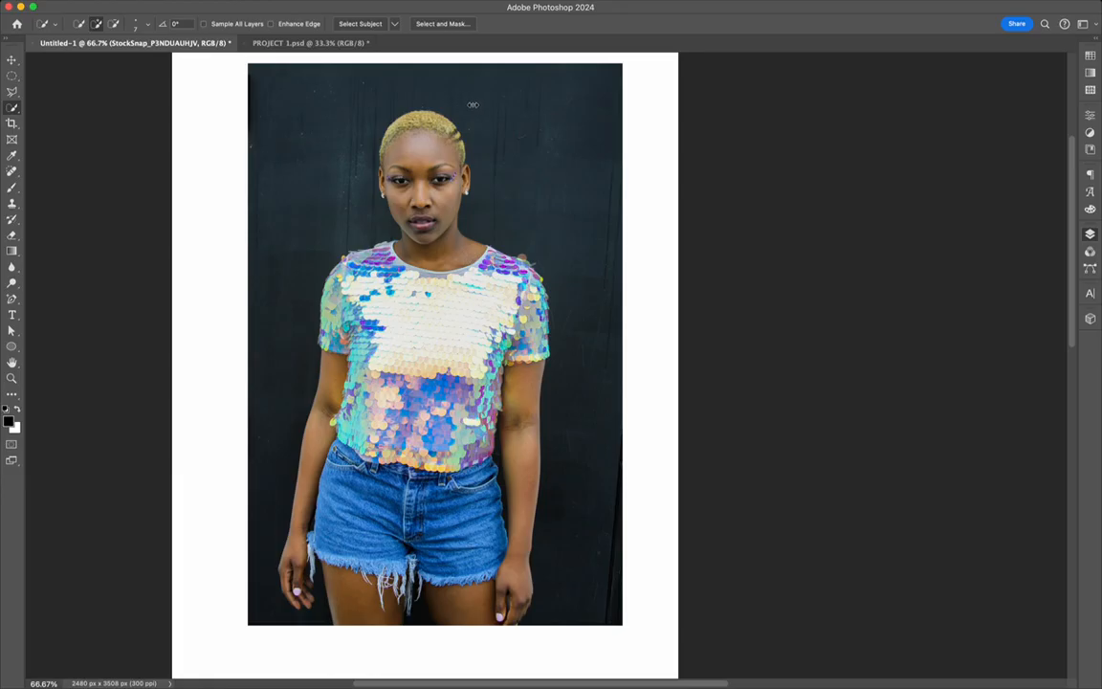
pyautogui.click(446, 151)
pyautogui.moveTo(426, 225); pyautogui.dragTo(429, 254)
pyautogui.moveTo(400, 367)
pyautogui.mouseDown()
pyautogui.moveTo(419, 379)
pyautogui.moveTo(452, 309)
pyautogui.moveTo(456, 237)
pyautogui.mouseUp()
pyautogui.moveTo(456, 344); pyautogui.dragTo(517, 378)
pyautogui.moveTo(325, 412); pyautogui.dragTo(304, 517)
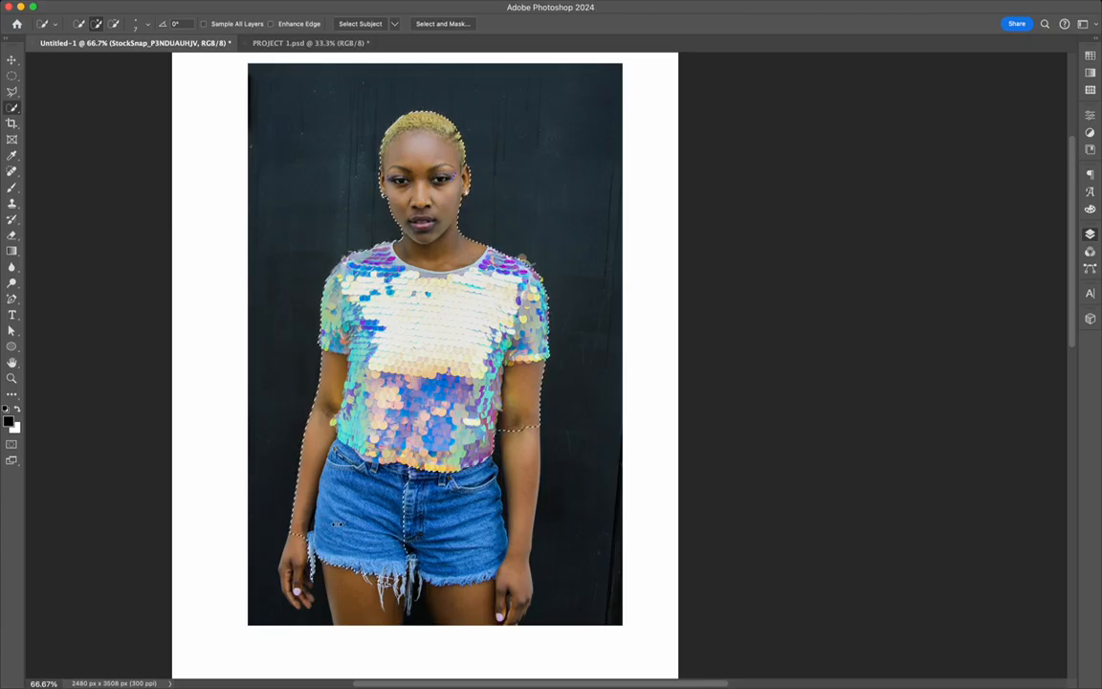
pyautogui.moveTo(517, 450); pyautogui.dragTo(500, 502)
# Extend the selection to the woman's thighs and remaining hand, and remove the spill onto the white page below the photo
pyautogui.scroll(-5, 287, 502)
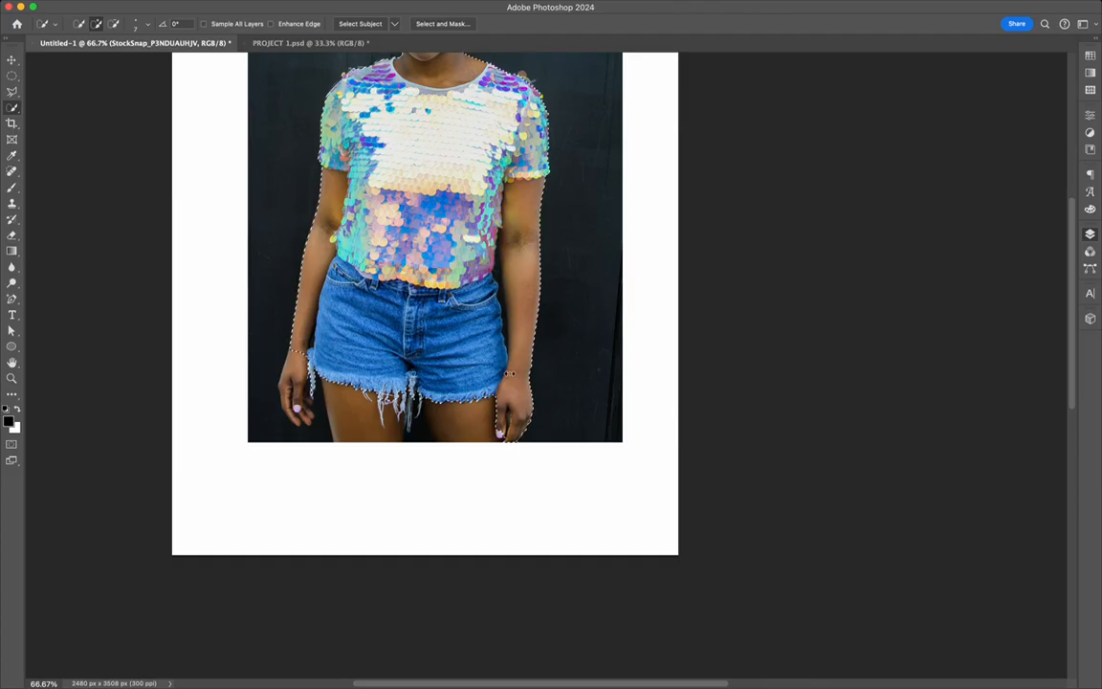
pyautogui.moveTo(421, 445); pyautogui.dragTo(364, 435)
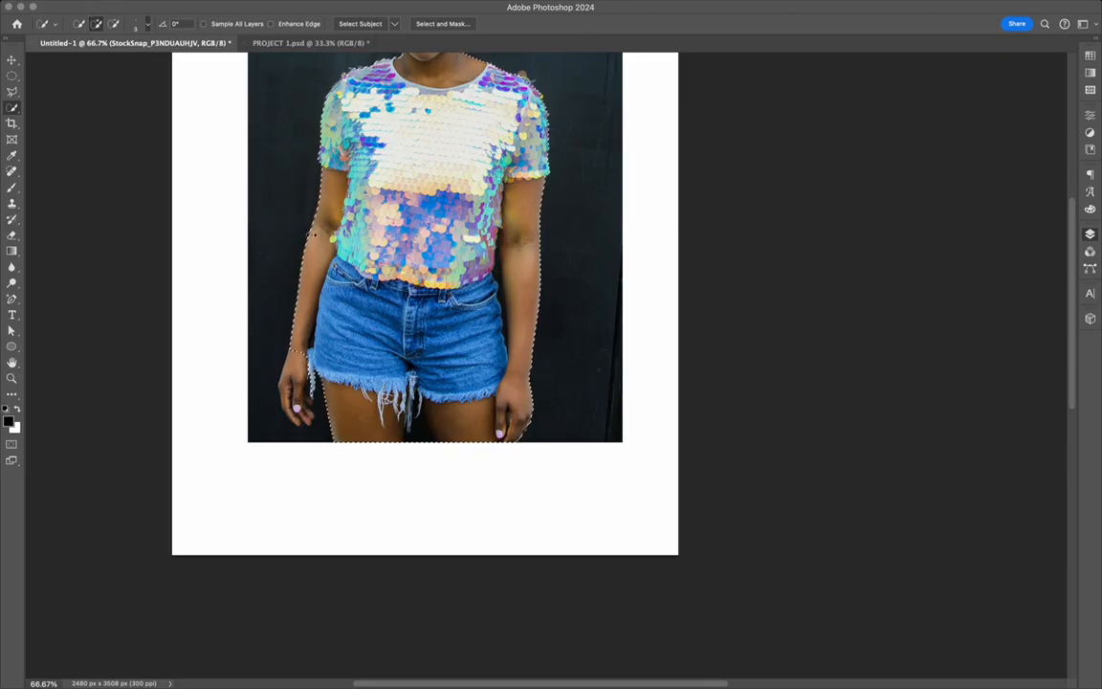
pyautogui.click(287, 341)
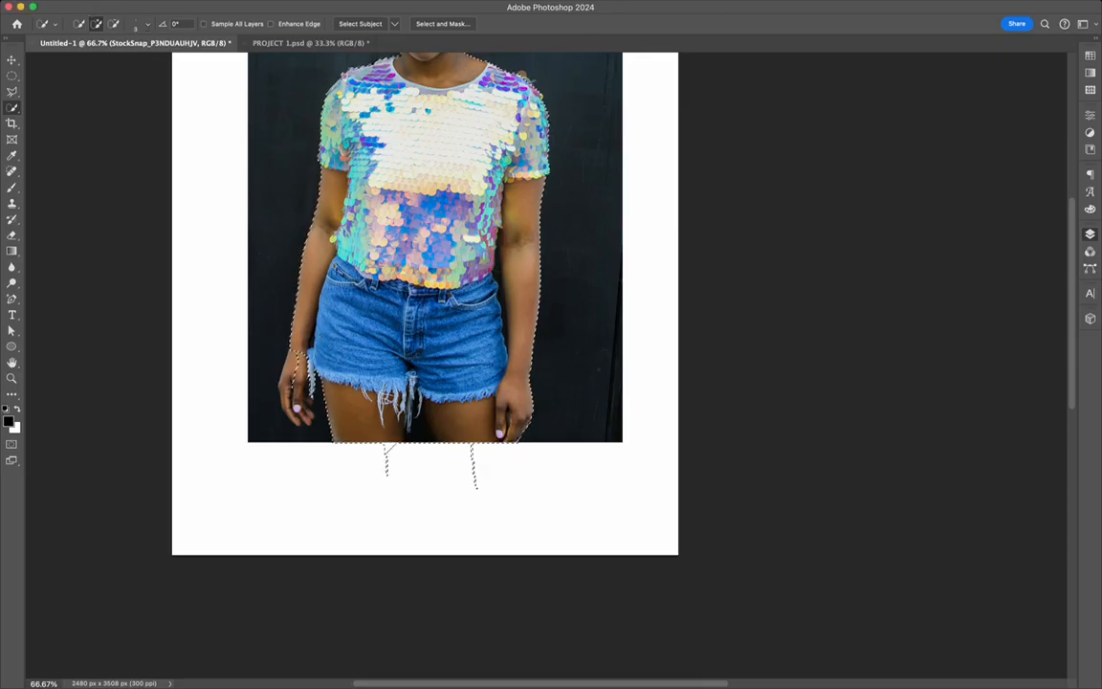
pyautogui.press('super+z')
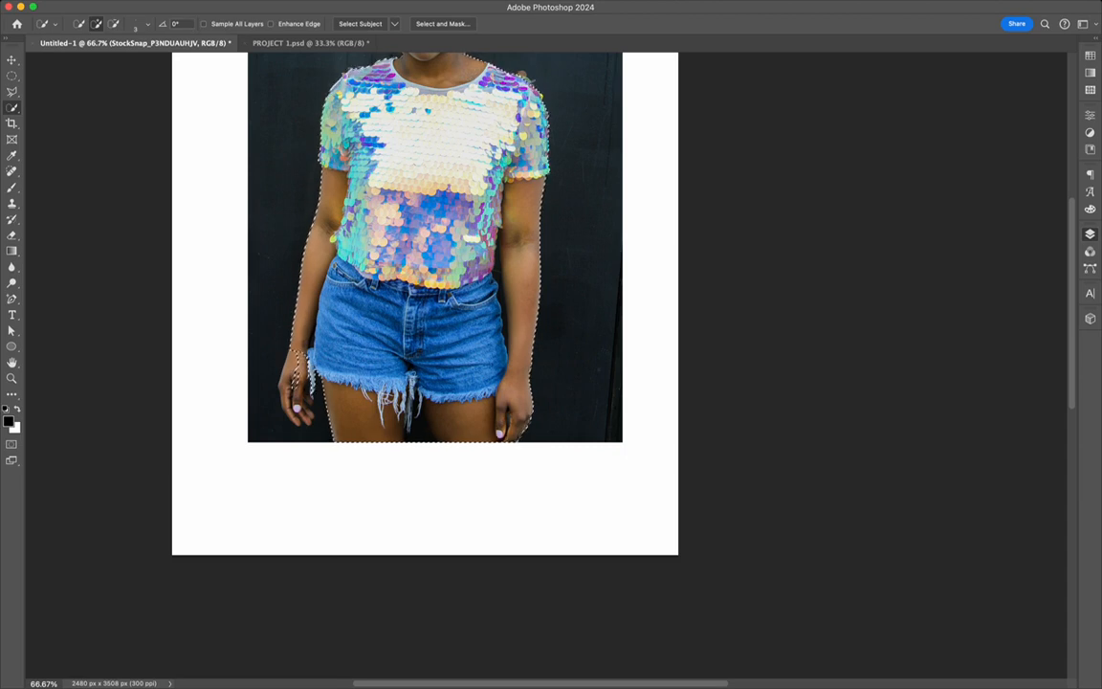
pyautogui.click(96, 7)
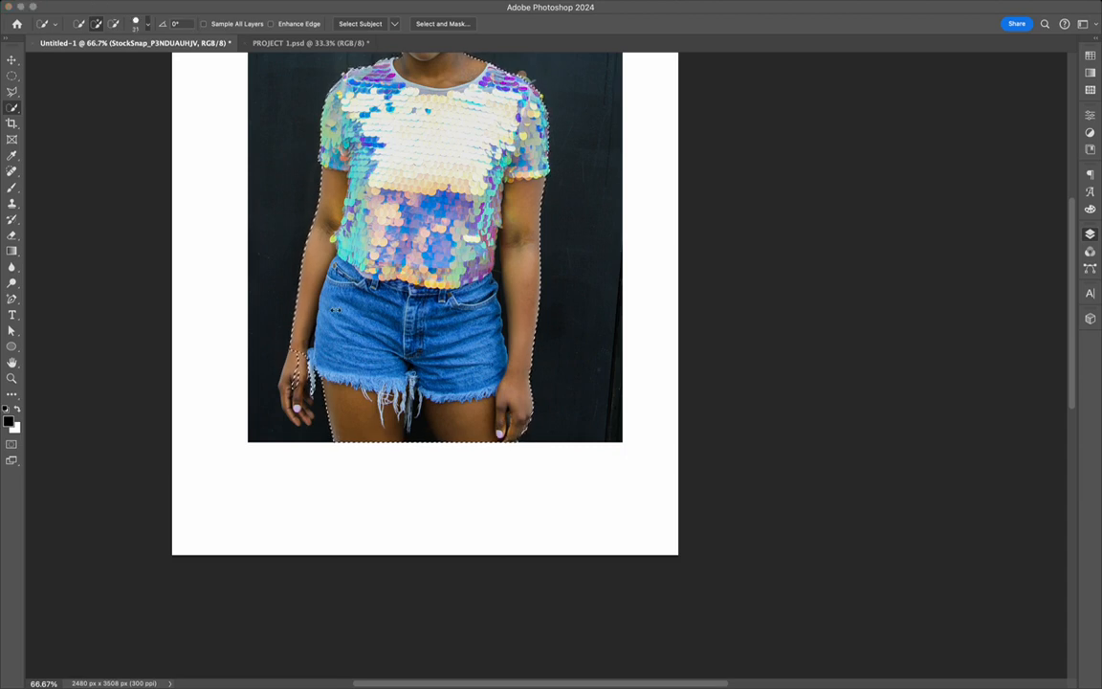
pyautogui.press('super+shift+z')
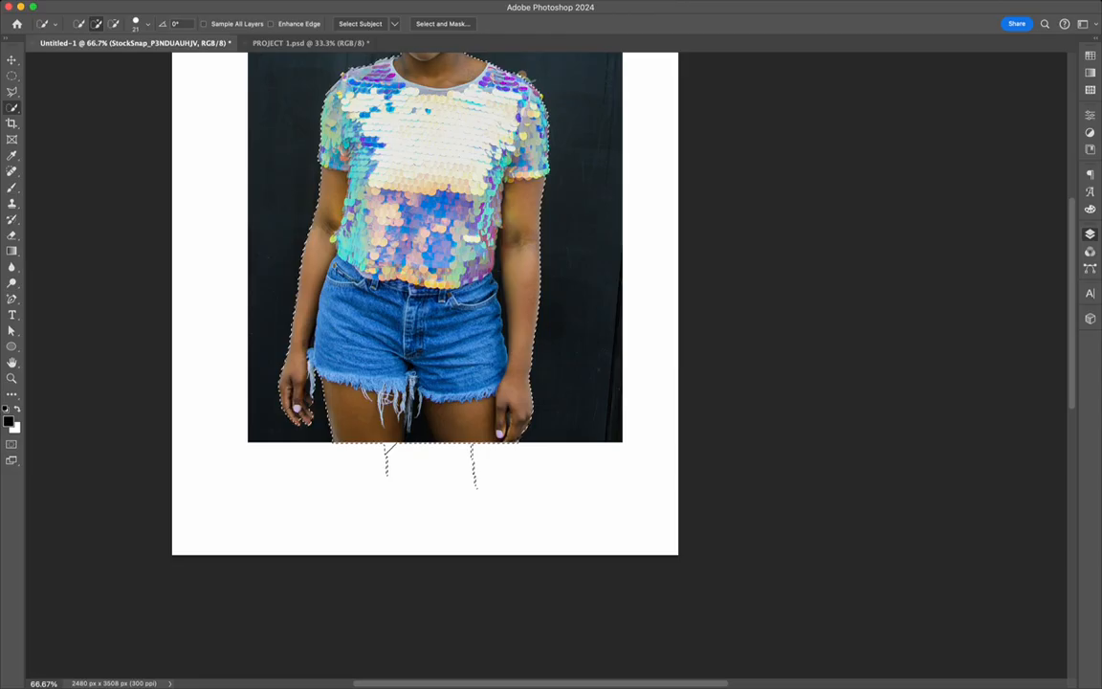
pyautogui.press('super+z')
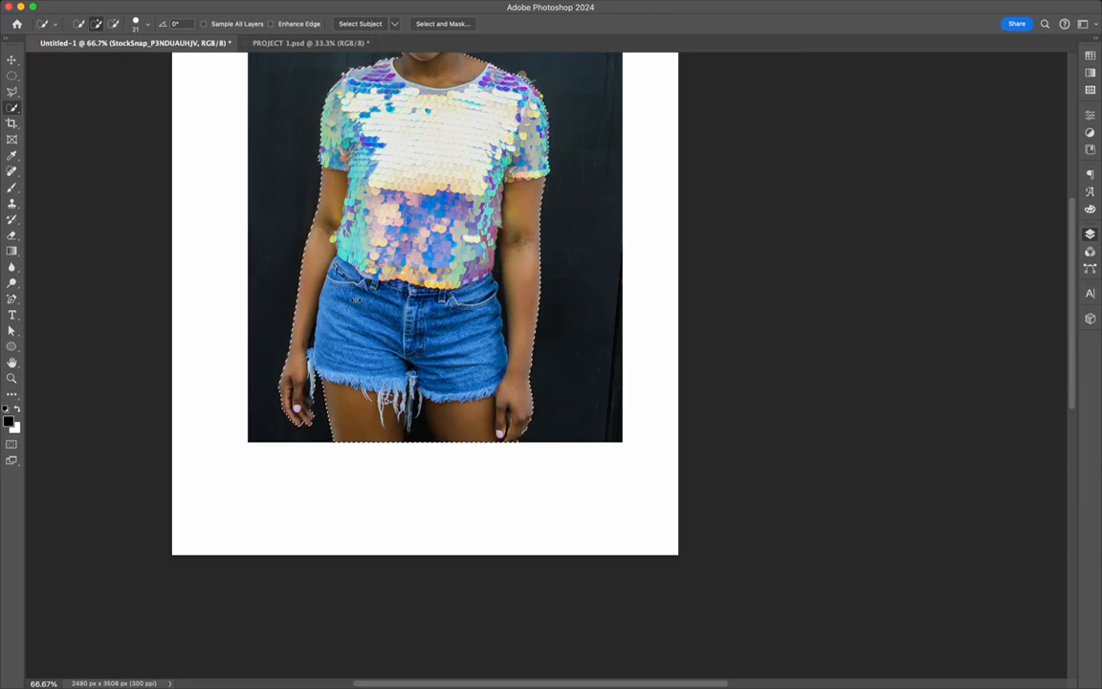
# Subtract the dark background gap between the woman's waist and shorts and her arm on the photo's right side from the selection
pyautogui.press('super+equal')
pyautogui.press('super+equal')
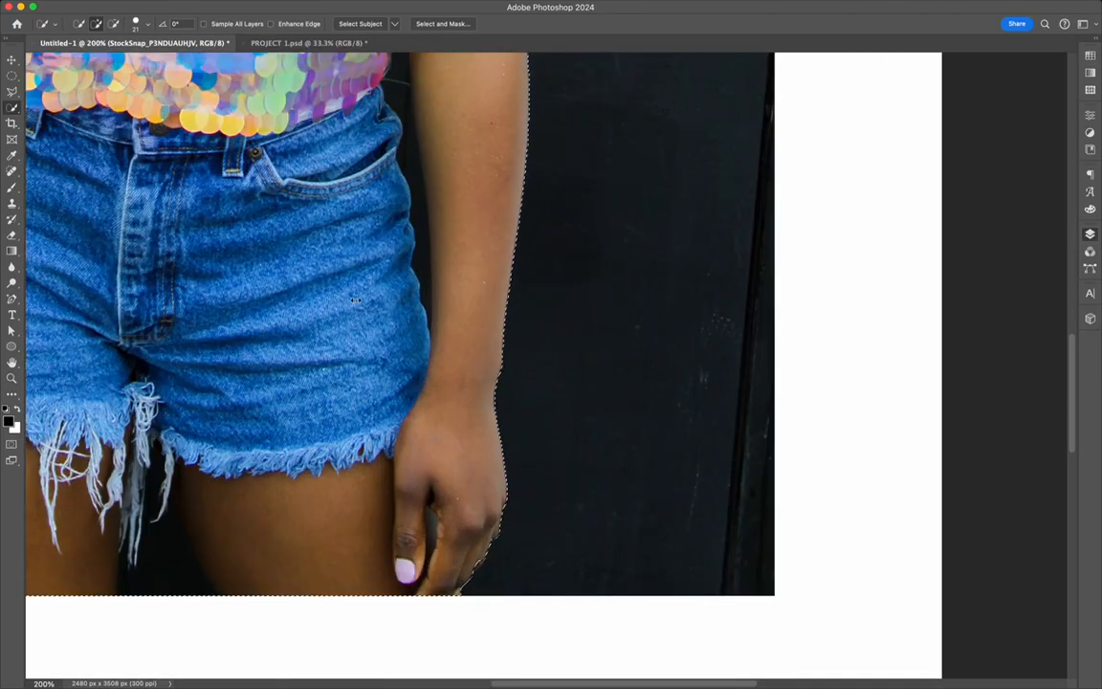
pyautogui.scroll(5, 438, 125)
pyautogui.scroll(2, 430, 95)
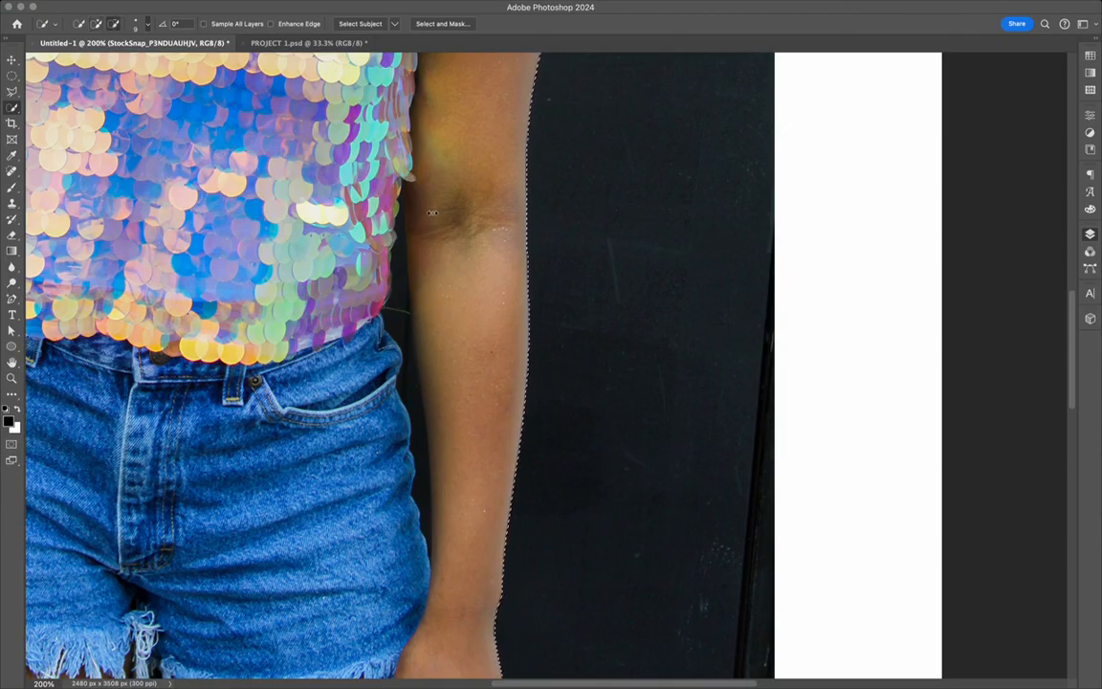
pyautogui.moveTo(402, 239)
pyautogui.mouseDown()
pyautogui.moveTo(400, 335)
pyautogui.moveTo(429, 536)
pyautogui.mouseUp()
pyautogui.moveTo(423, 214); pyautogui.dragTo(394, 234)
pyautogui.scroll(-5, 457, 225)
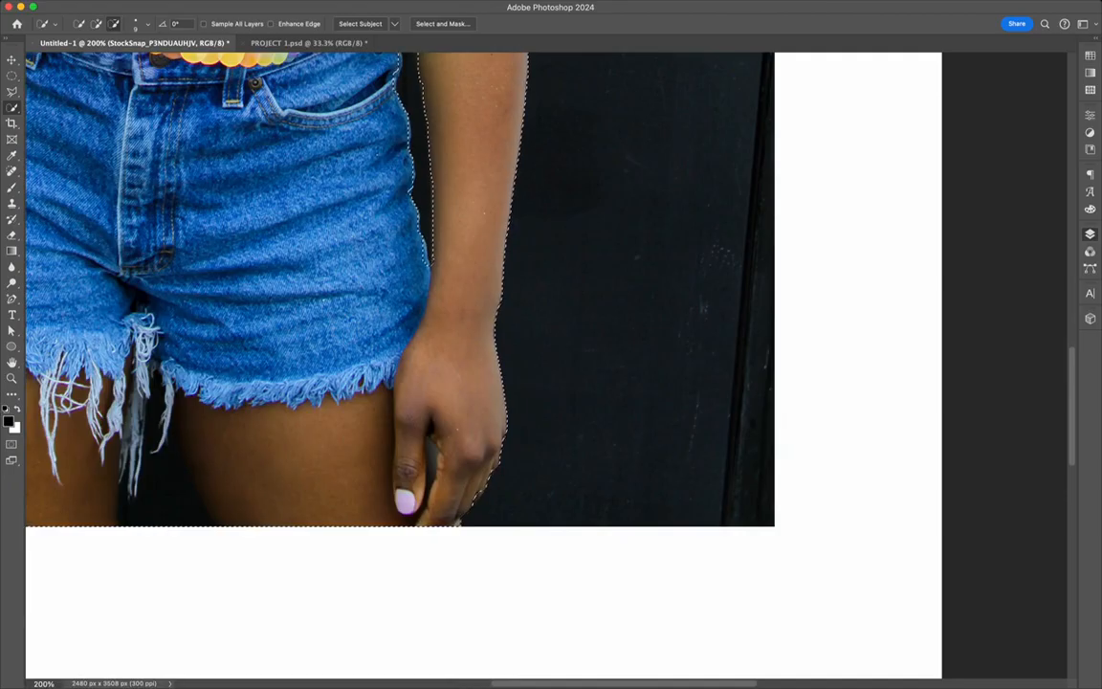
pyautogui.press('alt')
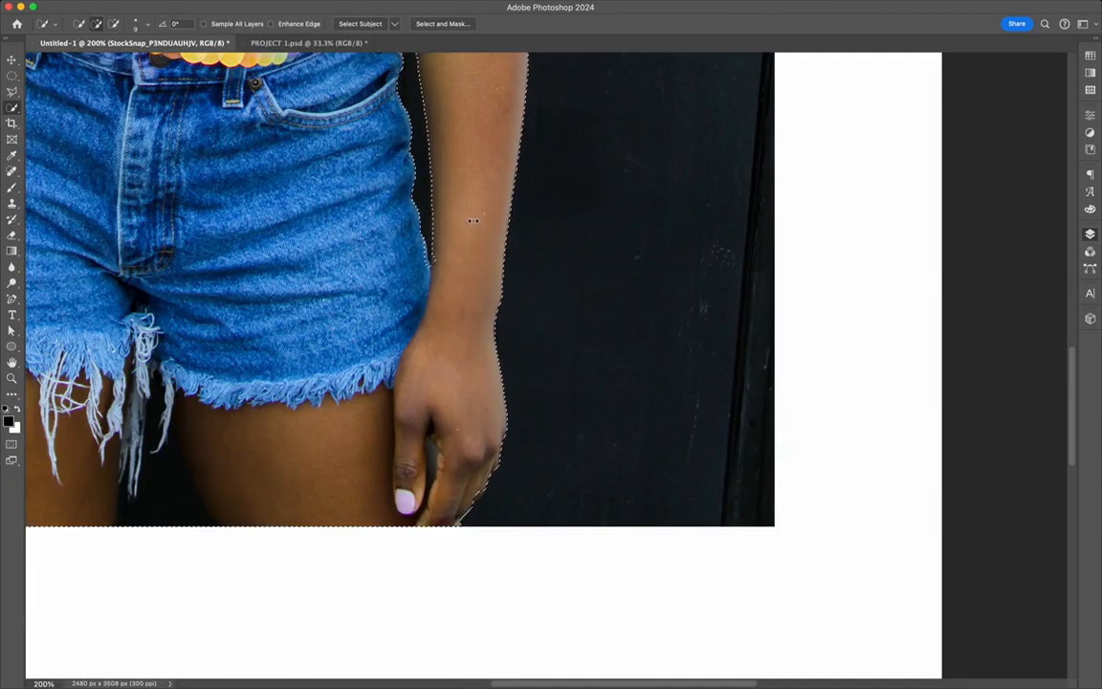
pyautogui.moveTo(67, 575)
pyautogui.mouseDown()
pyautogui.moveTo(324, 593)
pyautogui.moveTo(337, 663)
pyautogui.mouseUp()
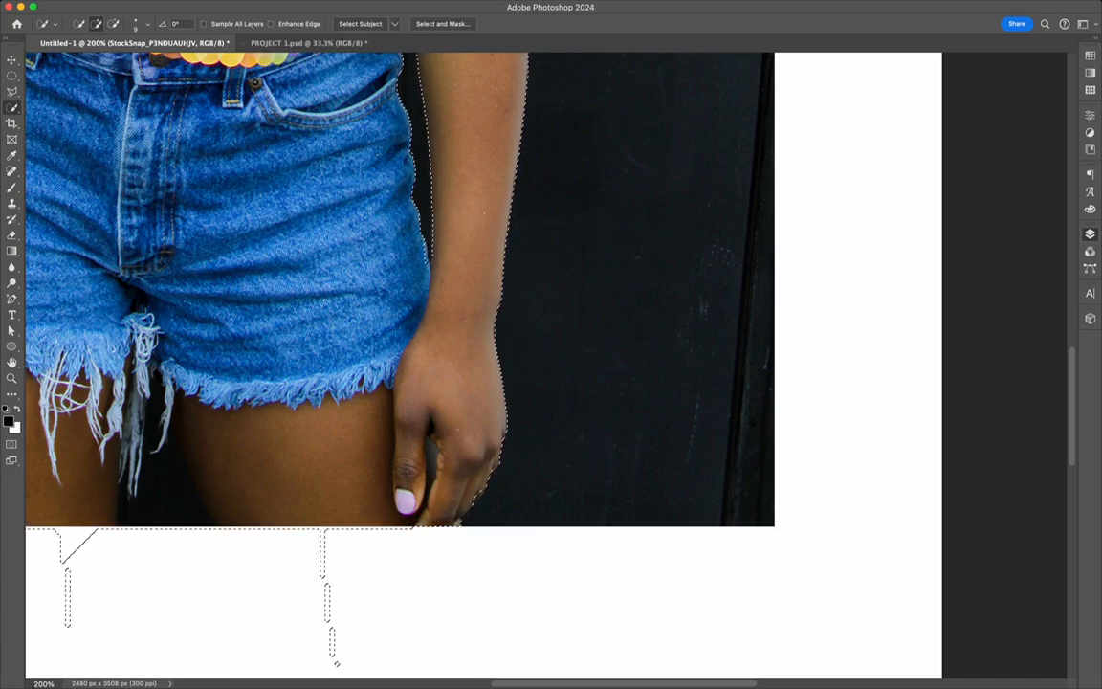
pyautogui.press('super+z')
# Examine the selection outline around the woman's shorts, hands, head, shoulders and sequined top
pyautogui.scroll(-5, 385, 204)
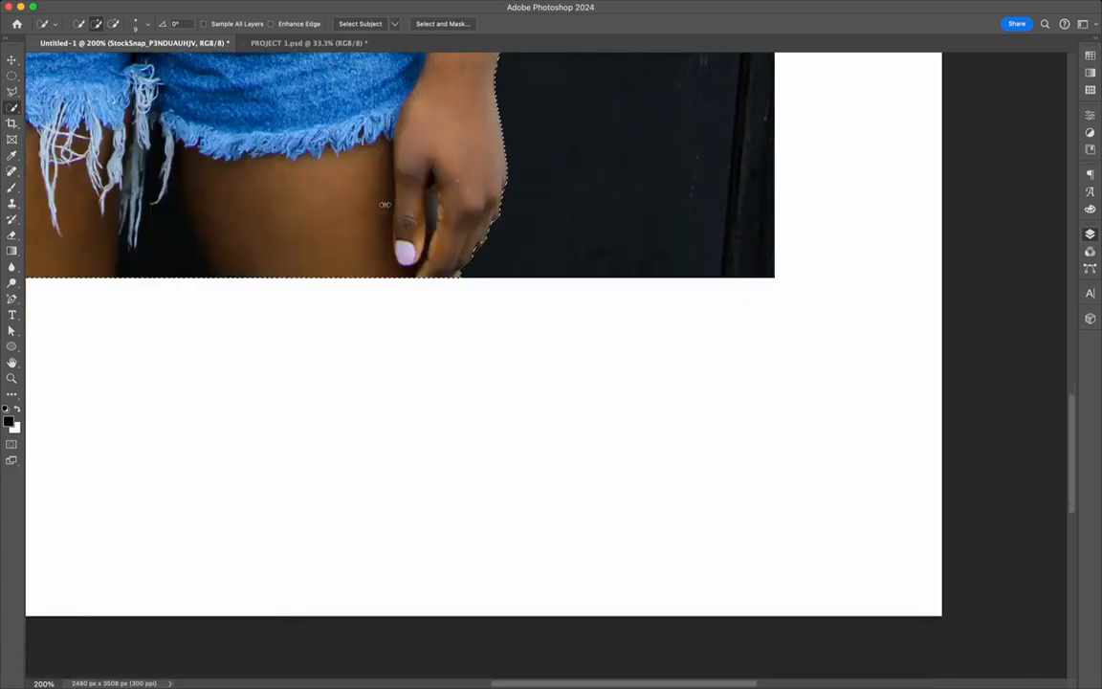
pyautogui.scroll(5, 443, 220)
pyautogui.hscroll(-5, 443, 221)
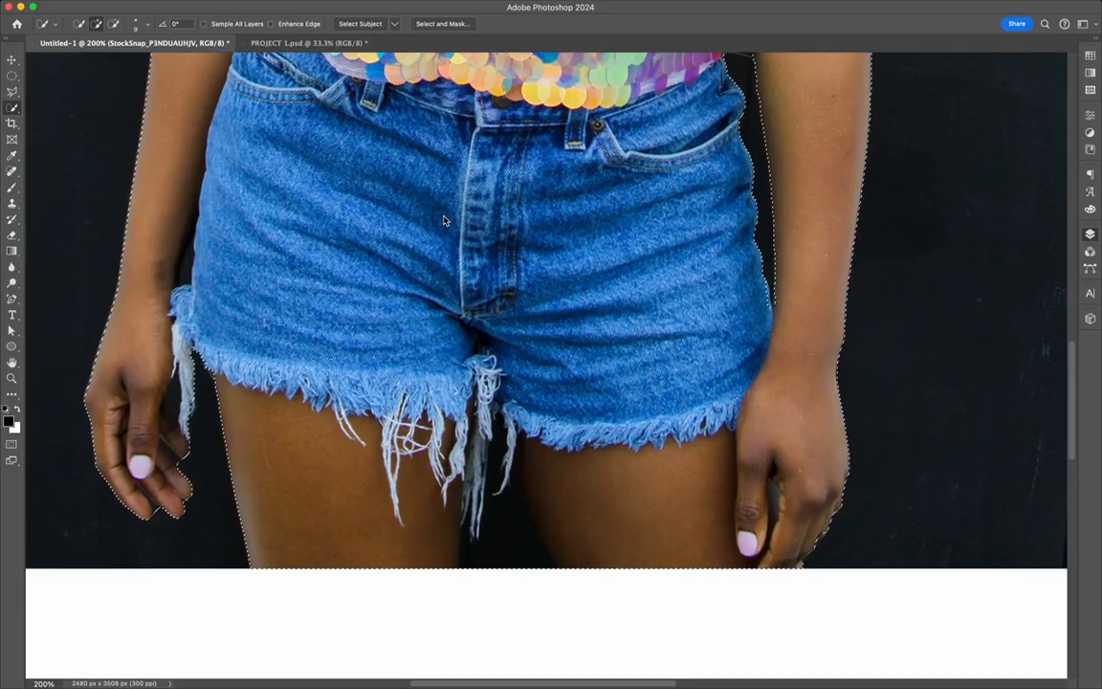
pyautogui.scroll(3, 444, 220)
pyautogui.hscroll(-2, 443, 220)
pyautogui.scroll(10, 365, 346)
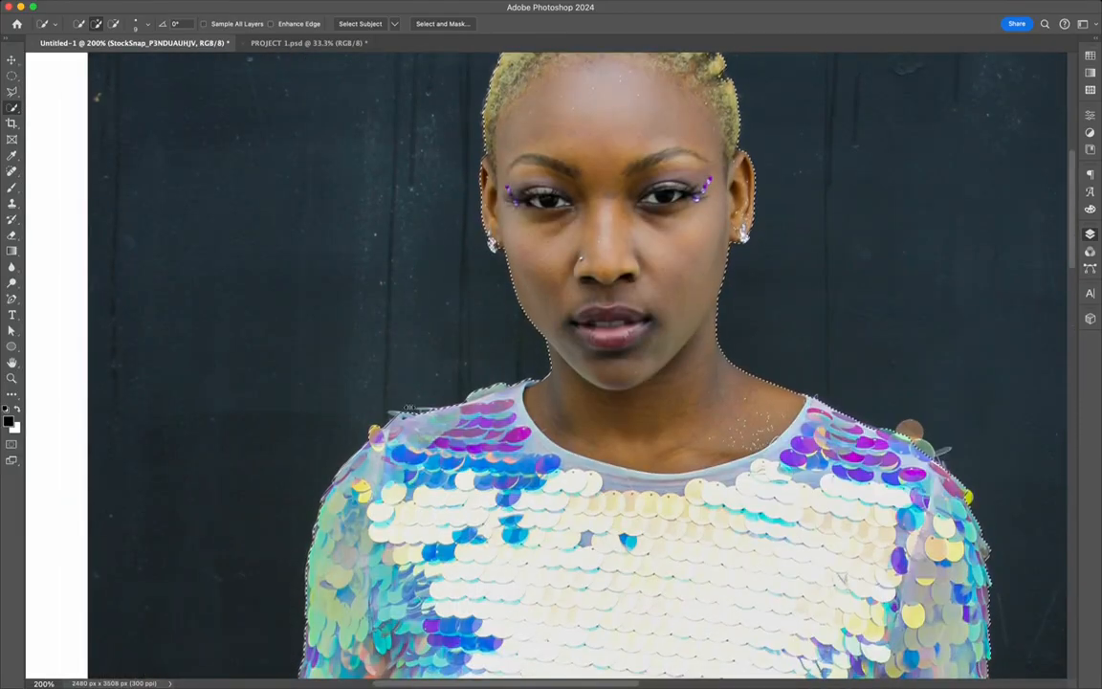
pyautogui.scroll(2, 558, 382)
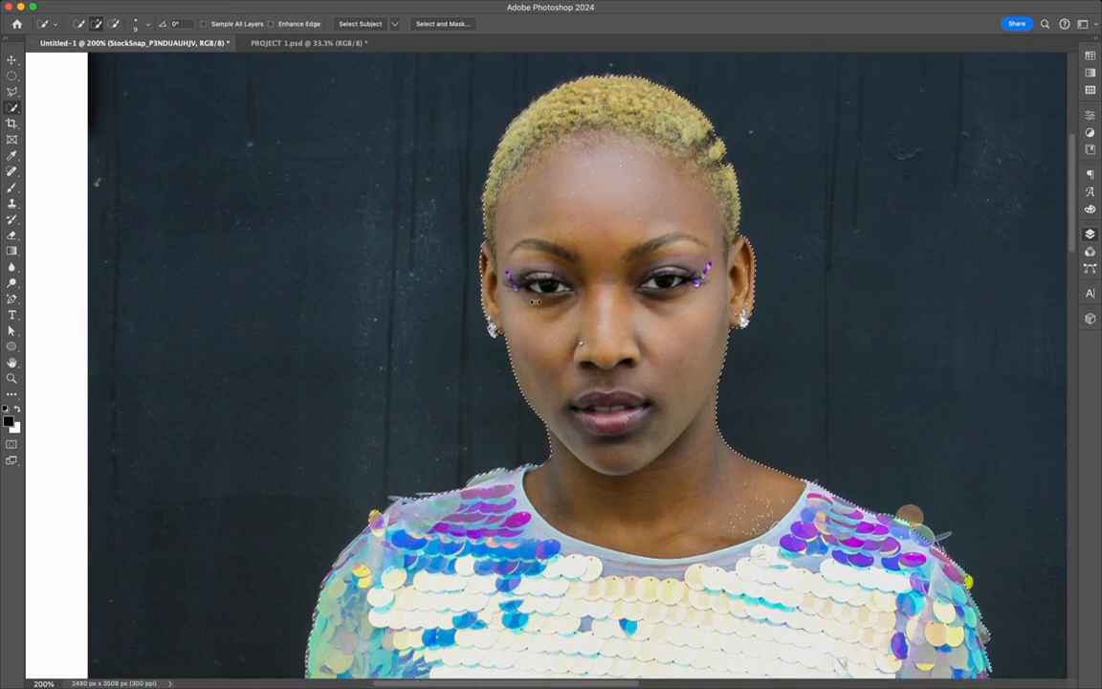
pyautogui.press('alt')
pyautogui.press('alt')
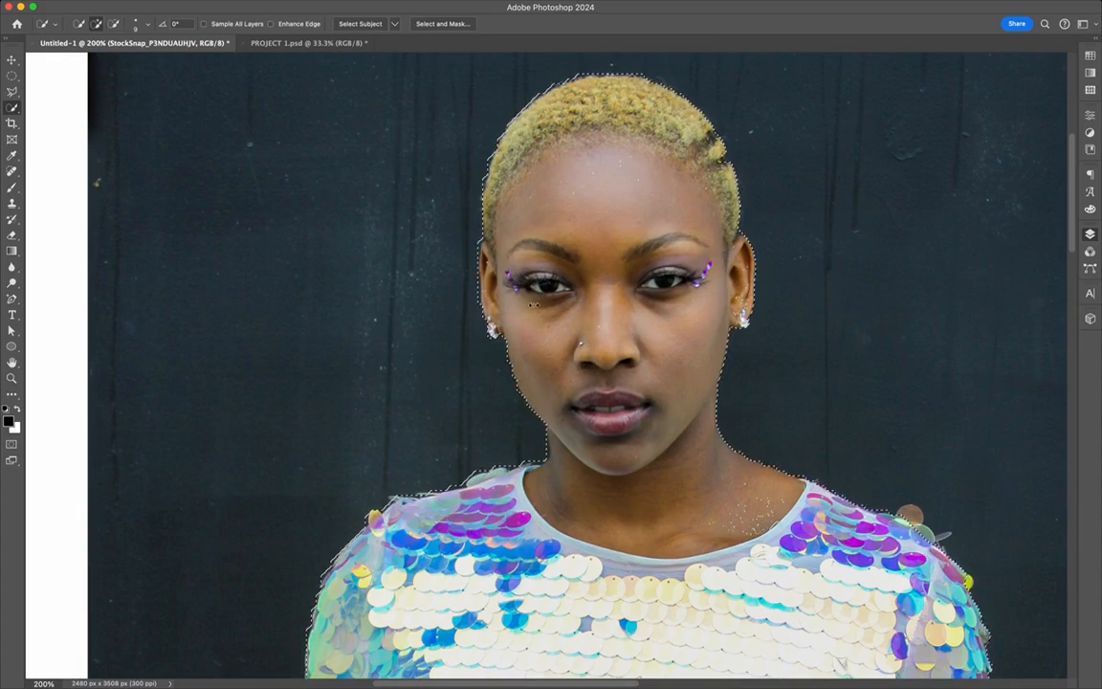
pyautogui.press('alt')
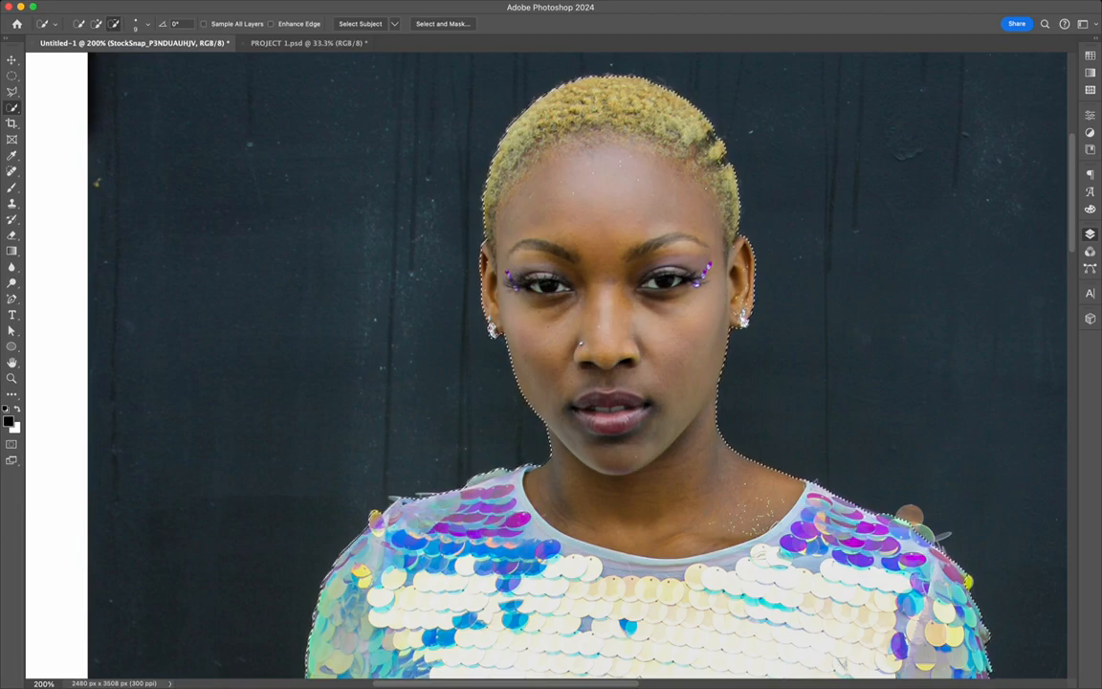
pyautogui.press('alt')
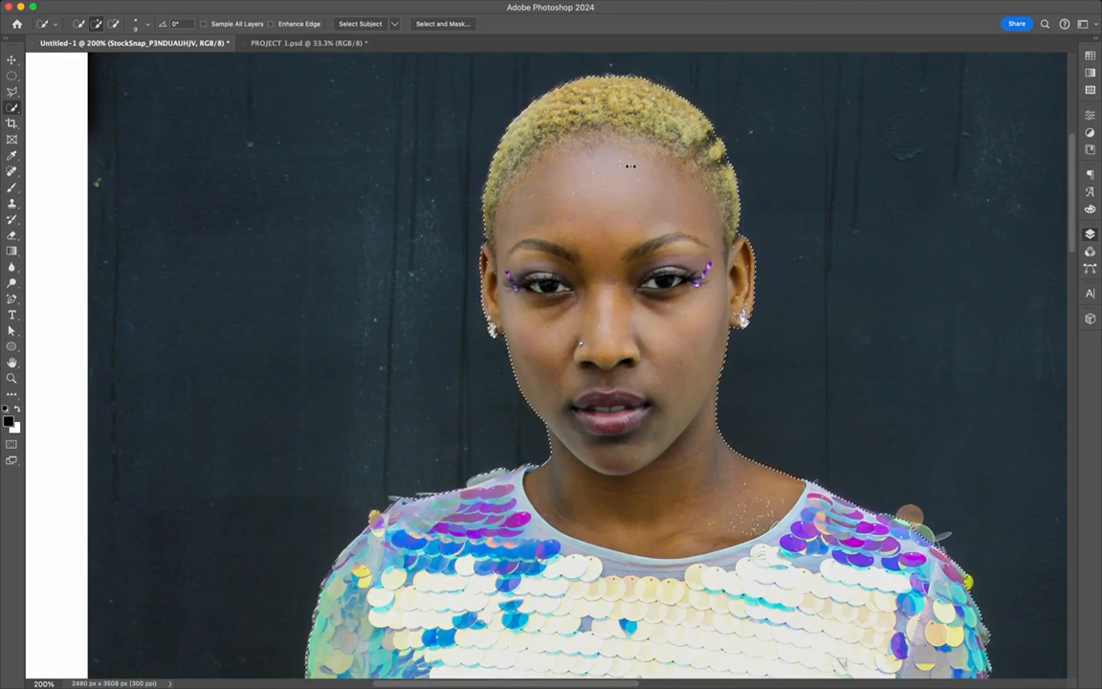
pyautogui.scroll(-4, 631, 167)
pyautogui.scroll(-8, 630, 167)
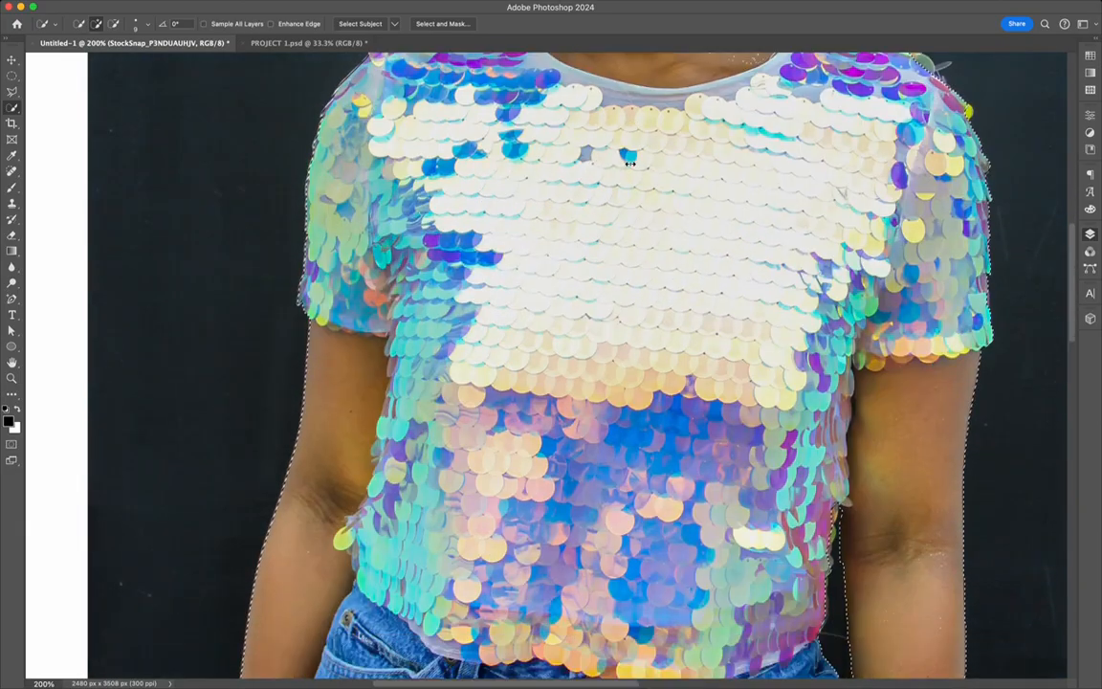
pyautogui.press('super+minus')
pyautogui.press('super+minus')
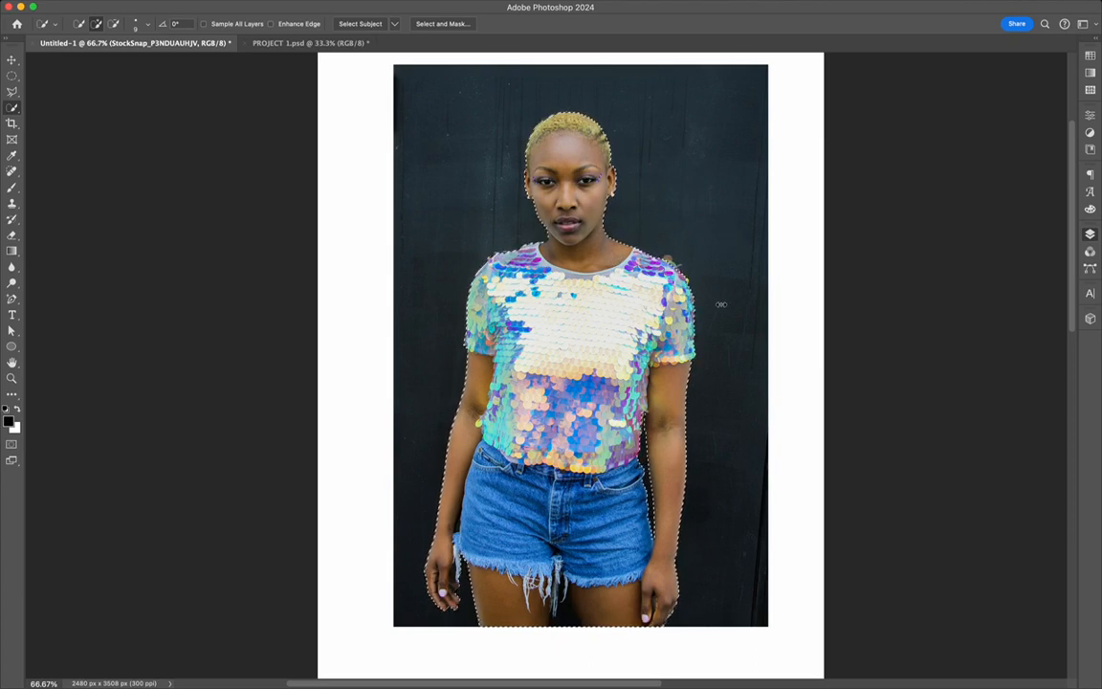
# Subtract the dark gap between the woman's forearm and shorts, on the photo's left side, from the selection with the Lasso tool
pyautogui.scroll(-2, 647, 285)
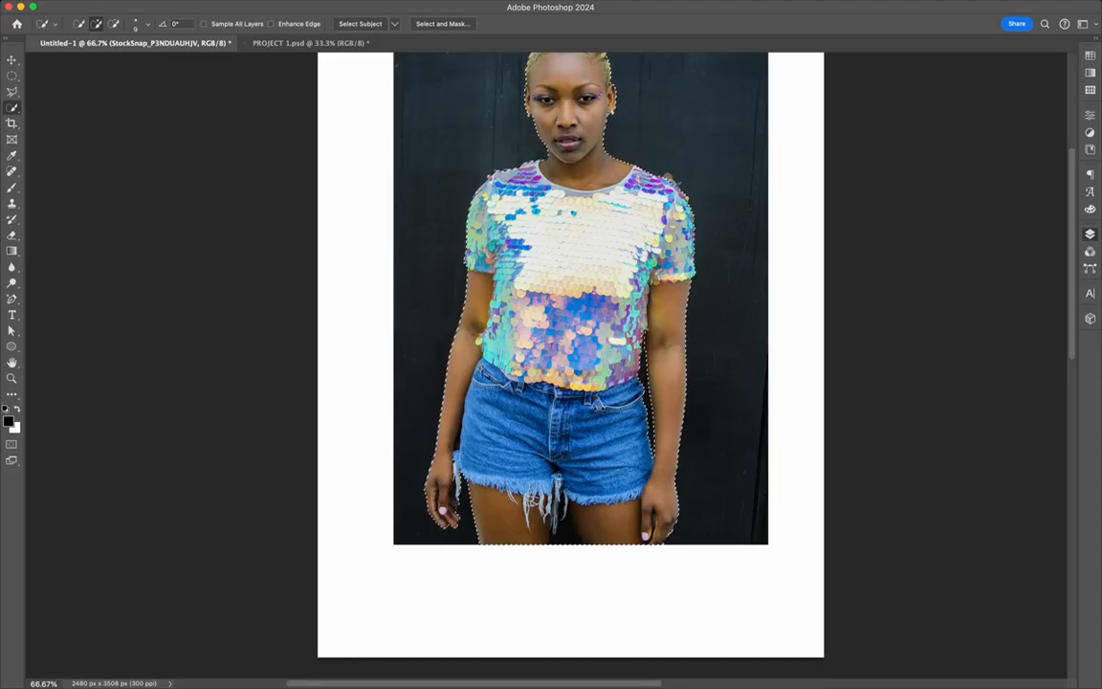
pyautogui.scroll(5, 607, 415)
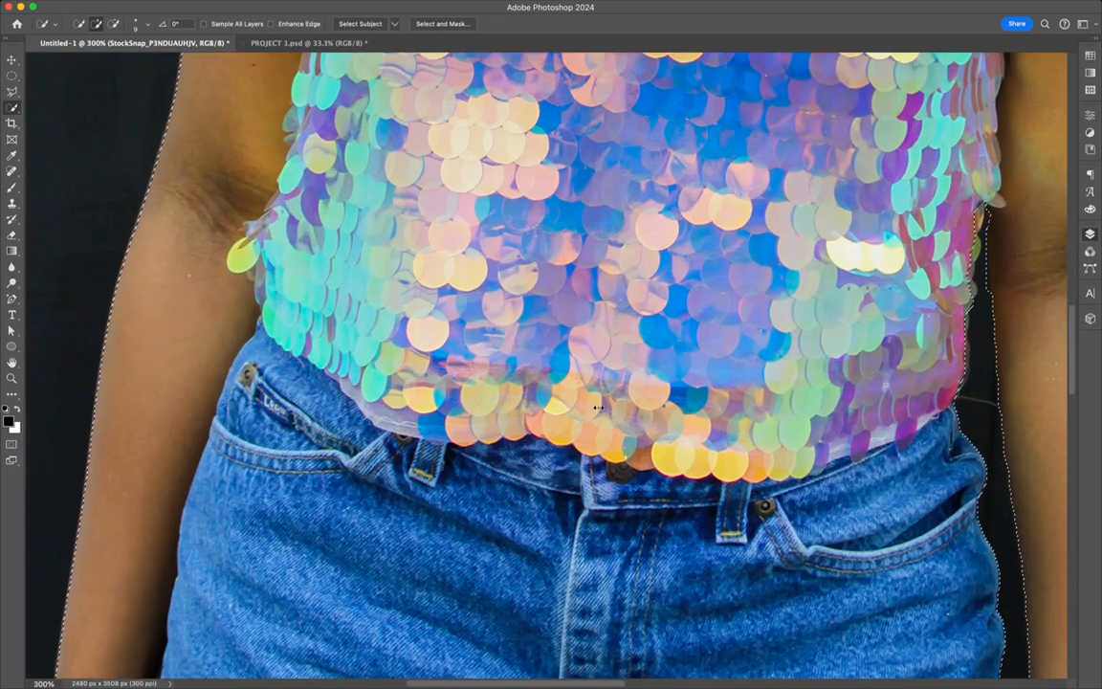
pyautogui.scroll(-4, 485, 148)
pyautogui.scroll(1, 485, 148)
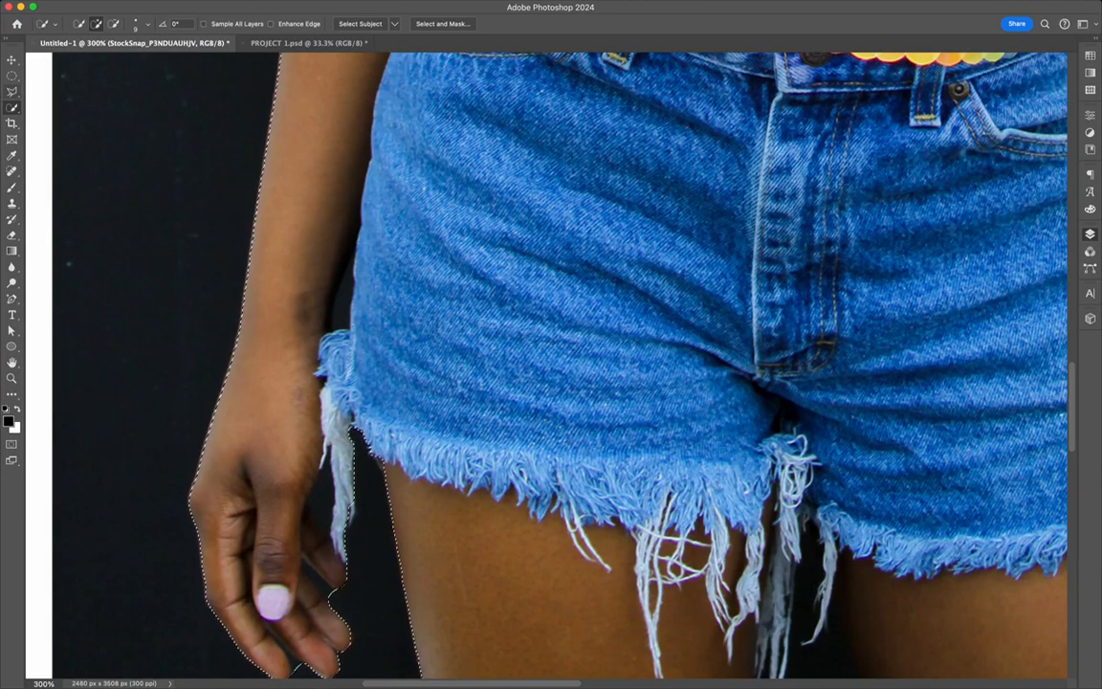
pyautogui.click(11, 91)
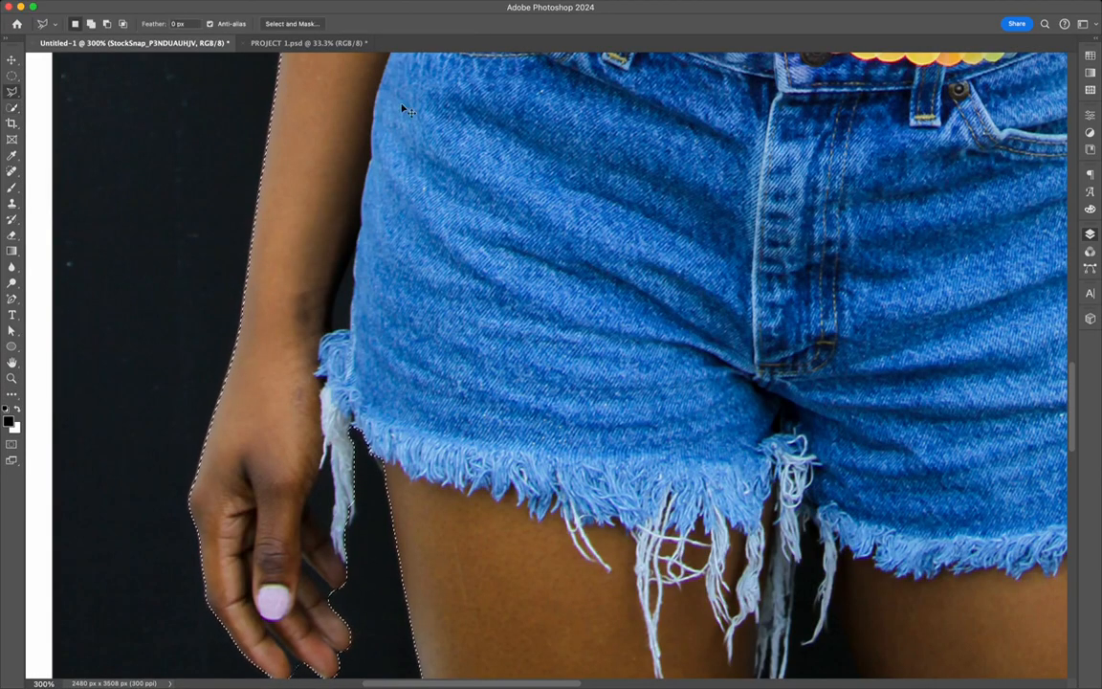
pyautogui.press('shift')
pyautogui.press('alt')
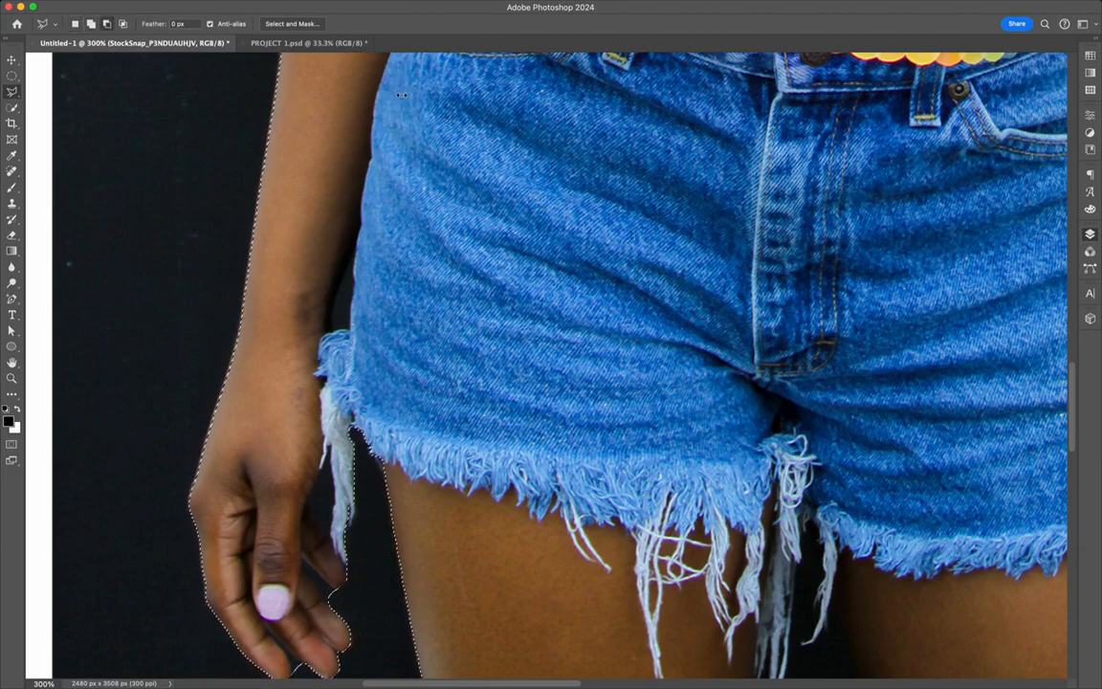
pyautogui.press('shift')
pyautogui.press('alt')
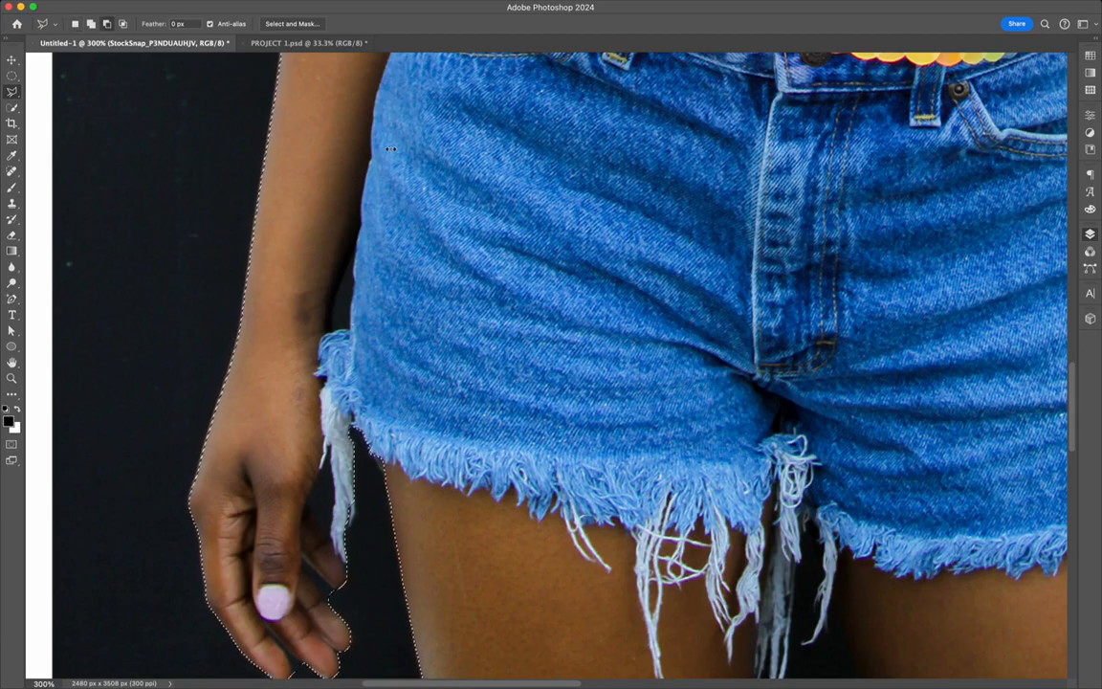
pyautogui.click(348, 230)
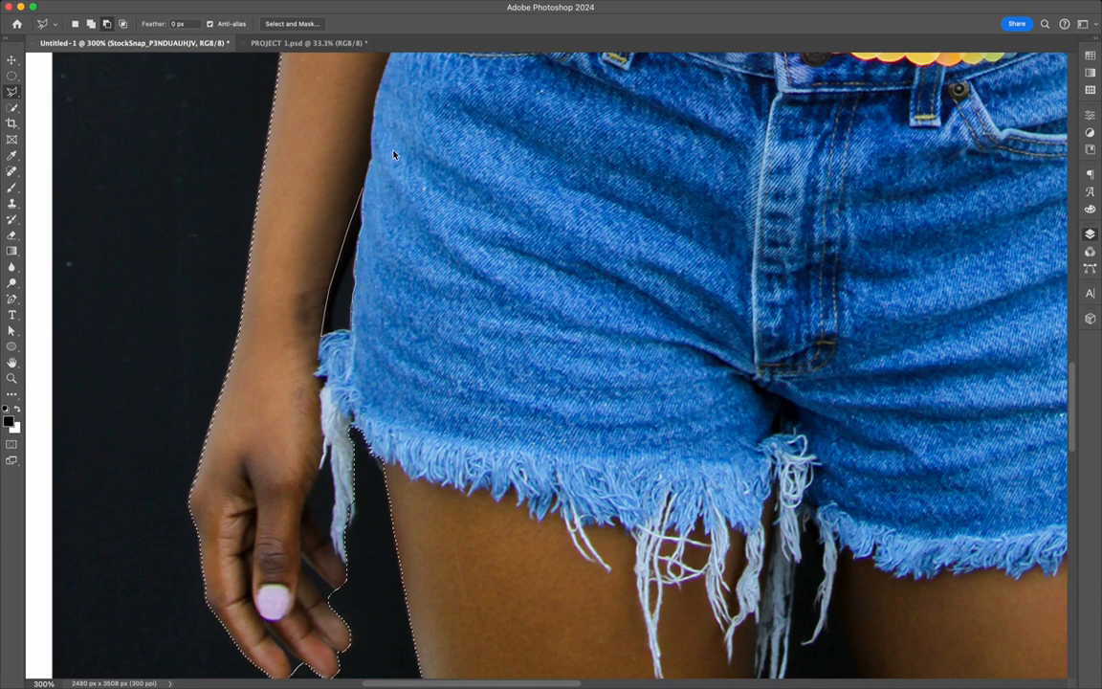
pyautogui.click(353, 131)
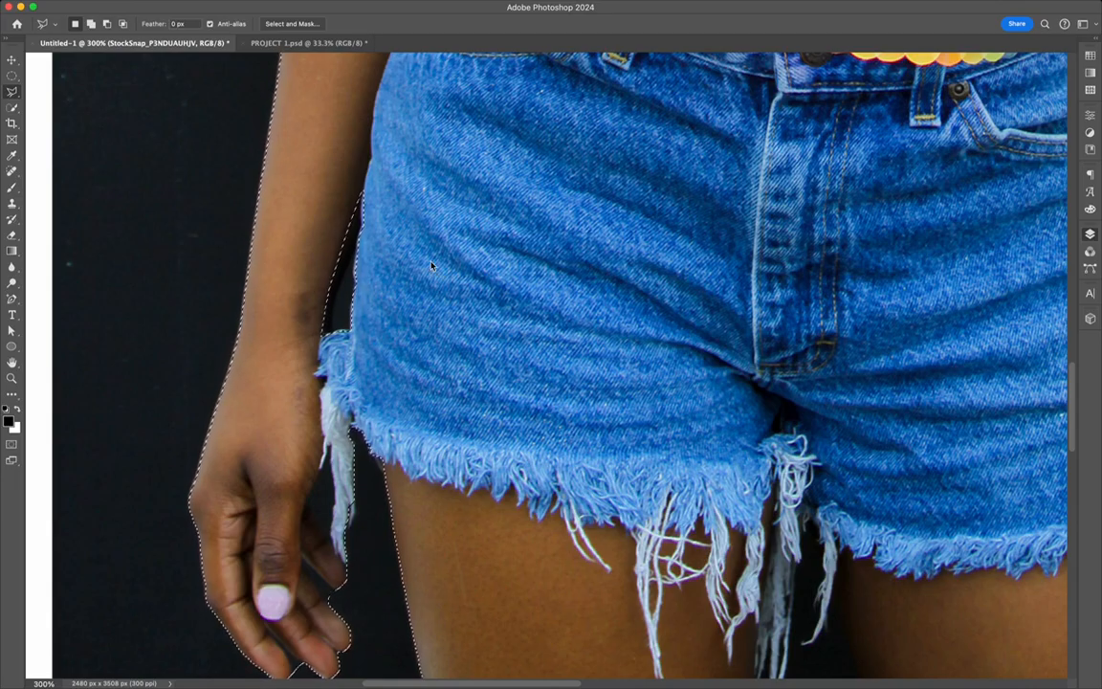
# Add a layer mask from the selection to the woman's photo layer, hiding its dark background
pyautogui.press('super+minus')
pyautogui.press('super+minus')
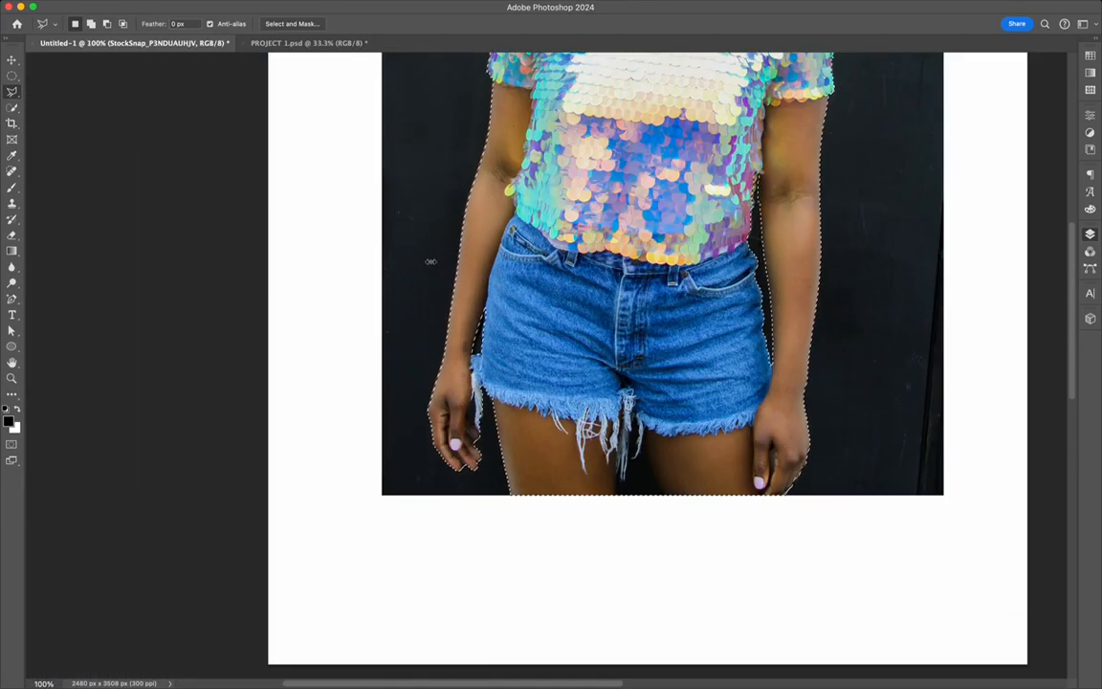
pyautogui.scroll(3, 435, 268)
pyautogui.hscroll(2, 435, 269)
pyautogui.scroll(3, 497, 287)
pyautogui.hscroll(1, 498, 288)
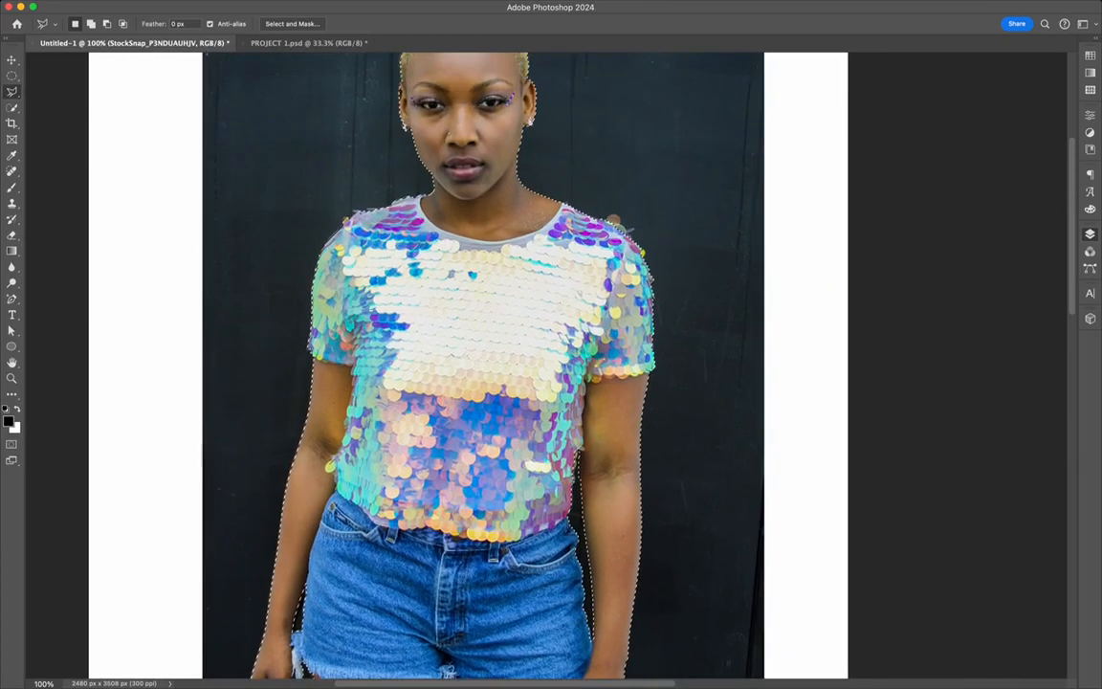
pyautogui.scroll(2, 498, 287)
pyautogui.scroll(-2, 509, 170)
pyautogui.hscroll(1, 509, 170)
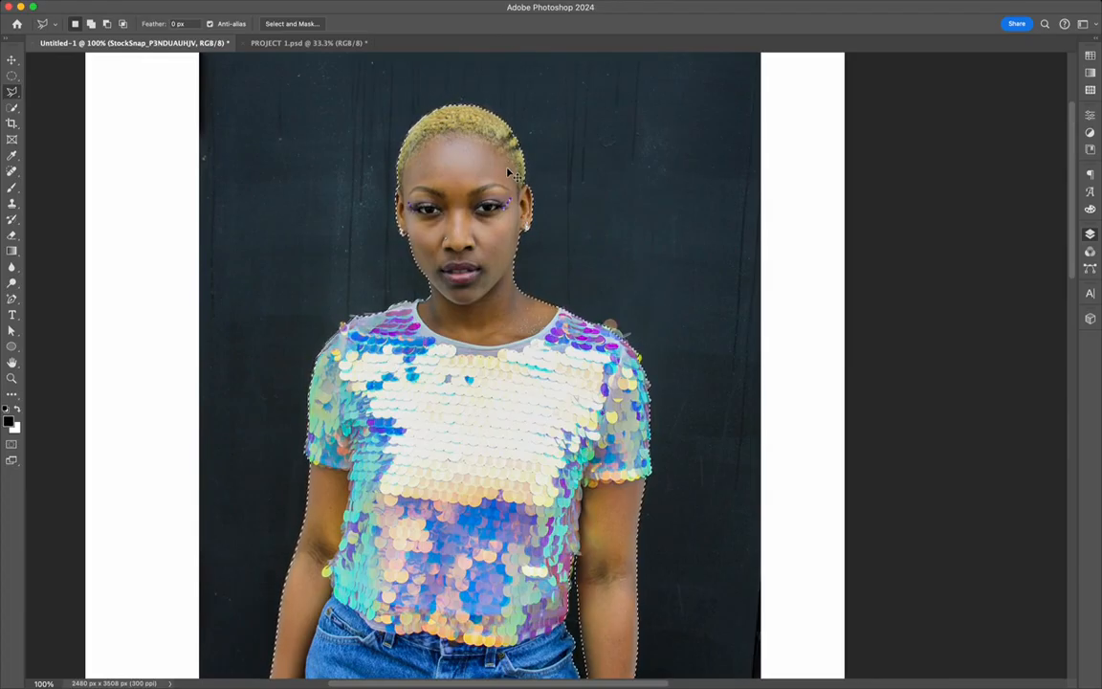
pyautogui.scroll(-3, 512, 172)
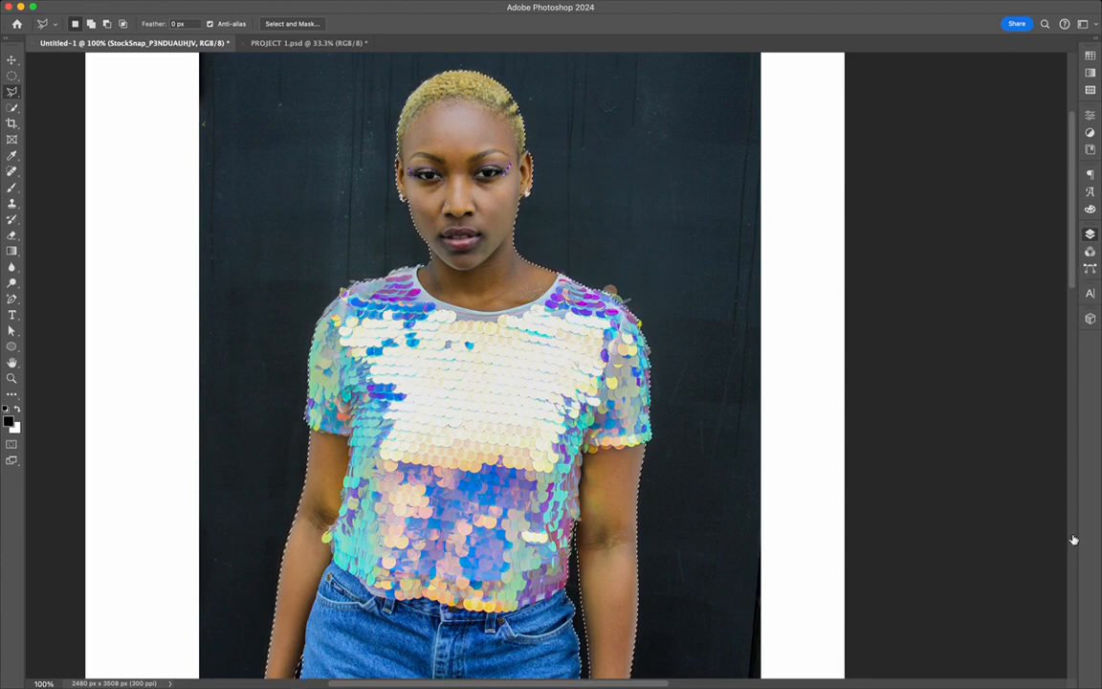
pyautogui.press('super+shift+m')
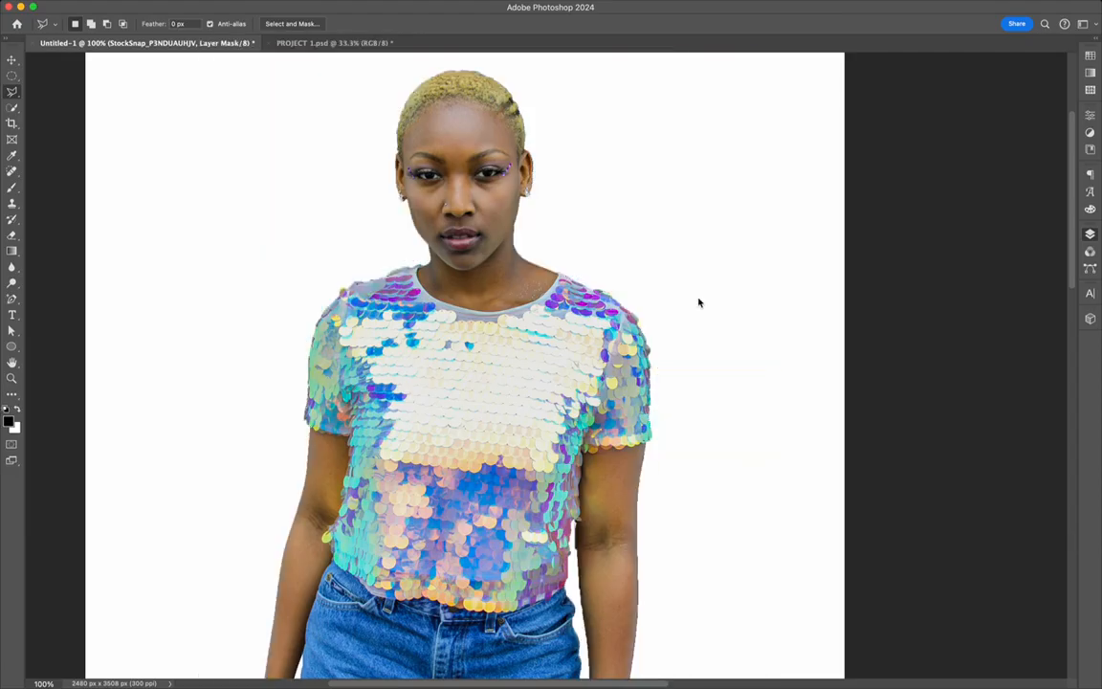
# Move the cut-out woman down to the page's lower edge, enlarge her to nearly fill the page, and deselect the layer
pyautogui.press('super+minus')
pyautogui.press('super+minus')
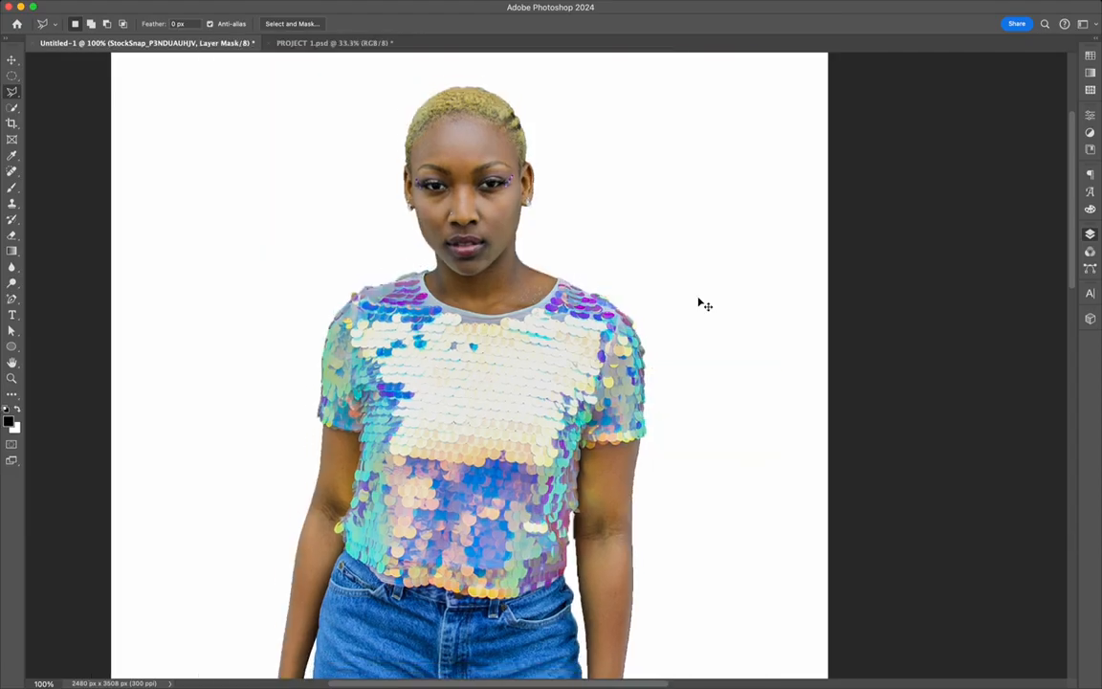
pyautogui.press('v')
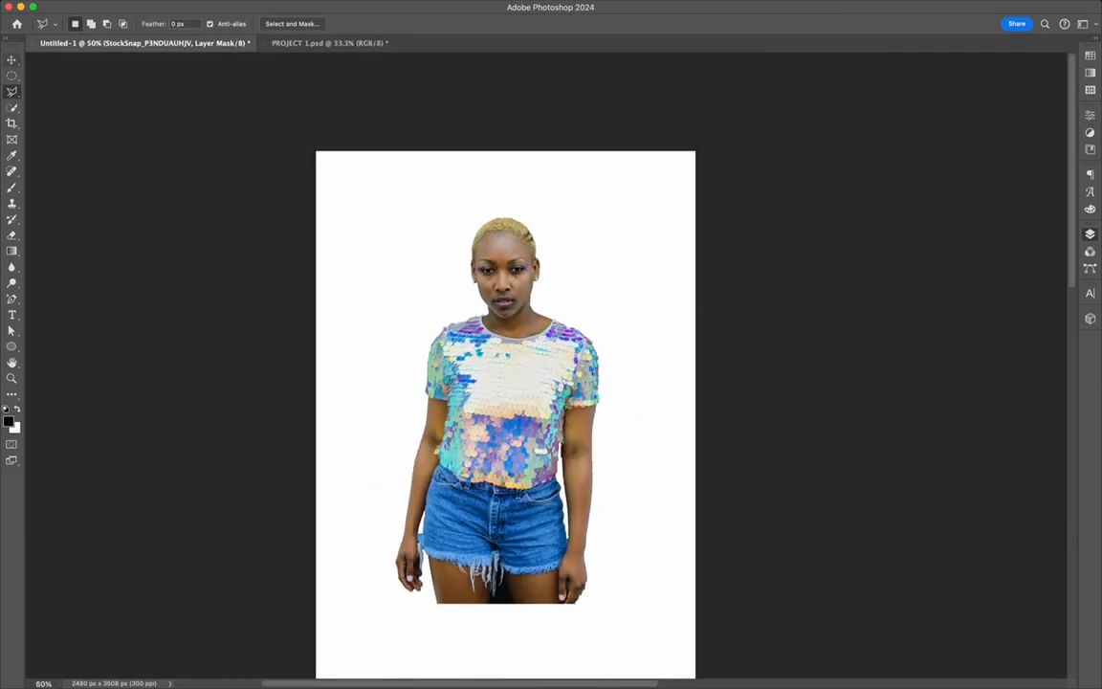
pyautogui.scroll(-5, 571, 260)
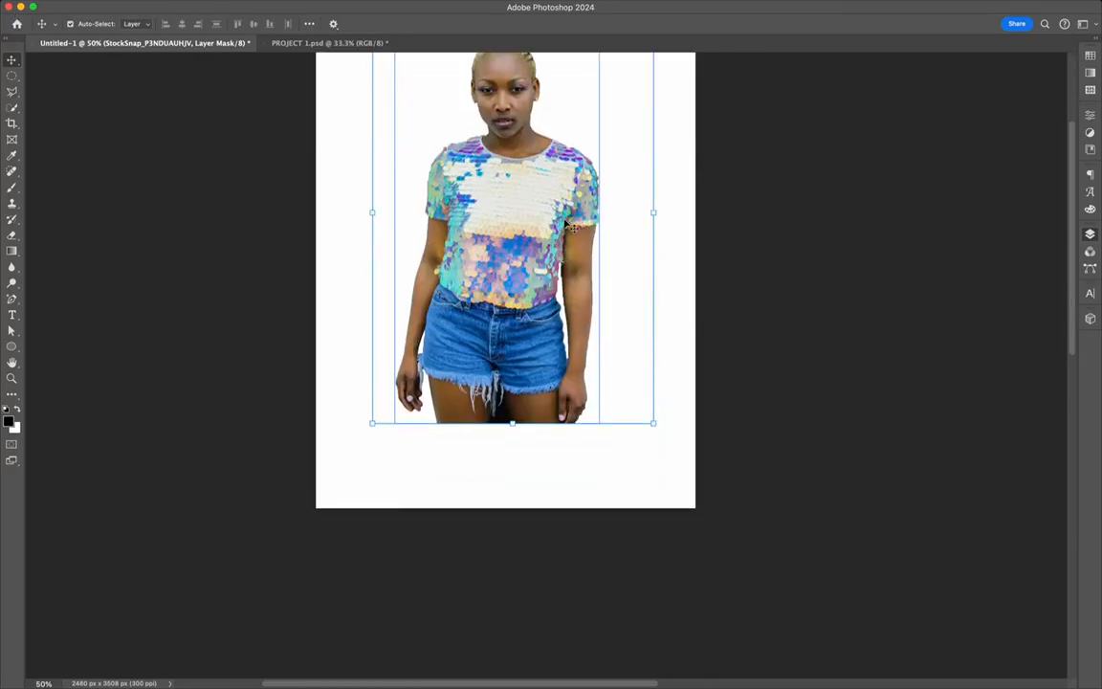
pyautogui.moveTo(517, 202); pyautogui.dragTo(508, 293)
pyautogui.scroll(5, 561, 270)
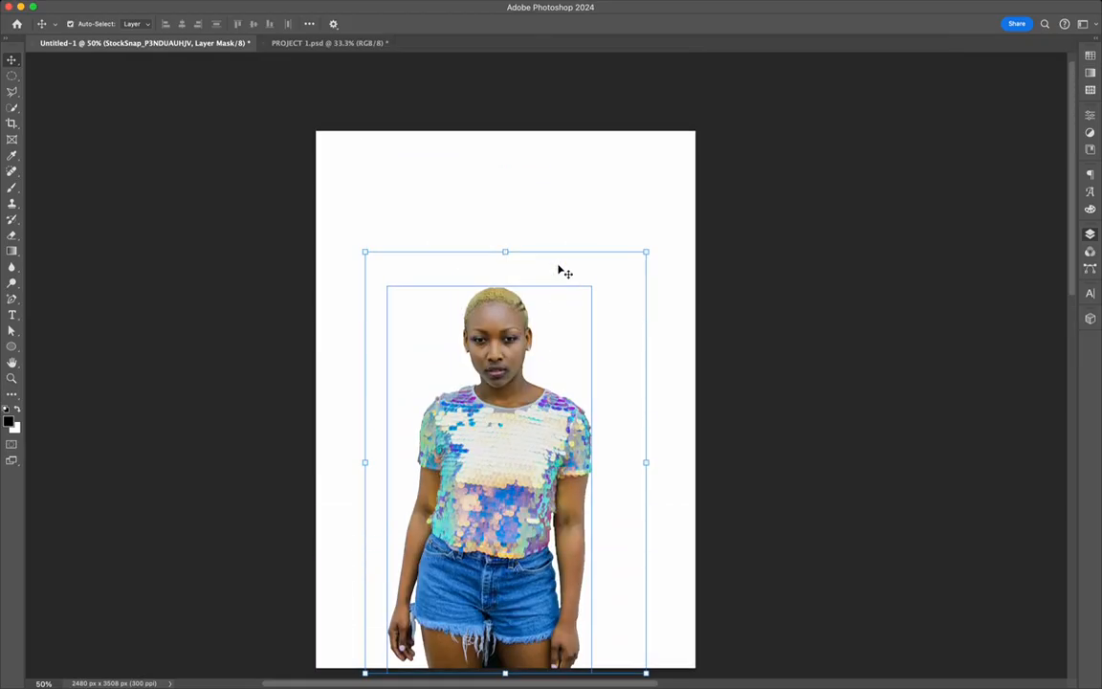
pyautogui.moveTo(646, 251); pyautogui.dragTo(715, 146)
pyautogui.press('Return')
pyautogui.click(877, 228)
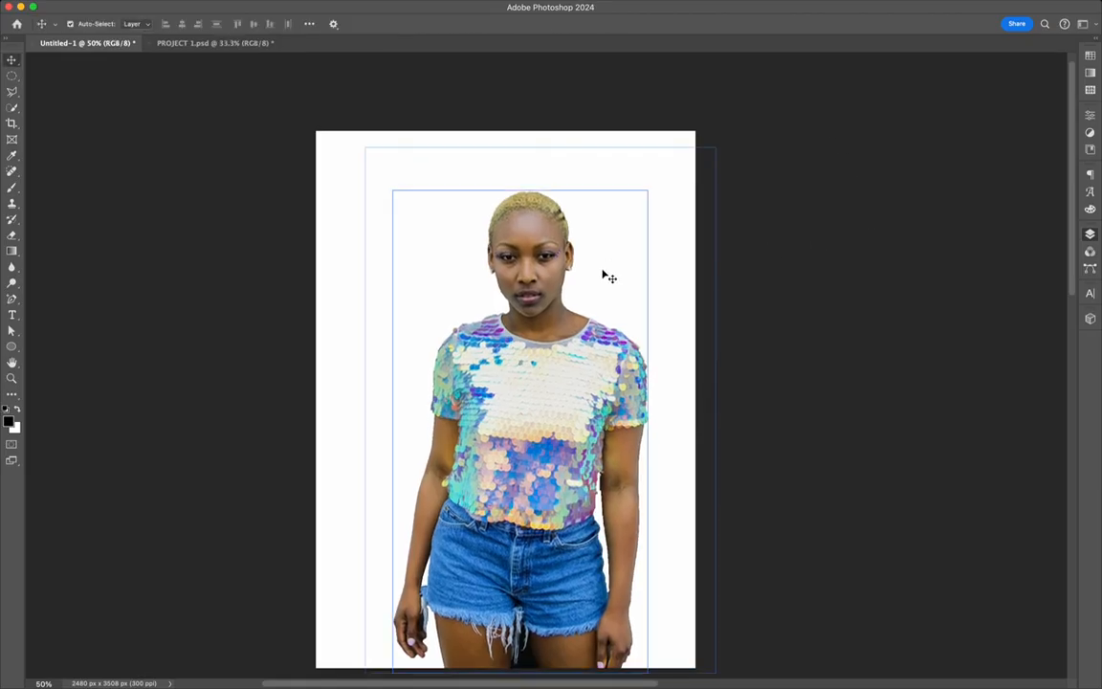
# Reselect the woman's layer and shift it left until her cut-out is roughly centred across the page
pyautogui.scroll(-3, 605, 276)
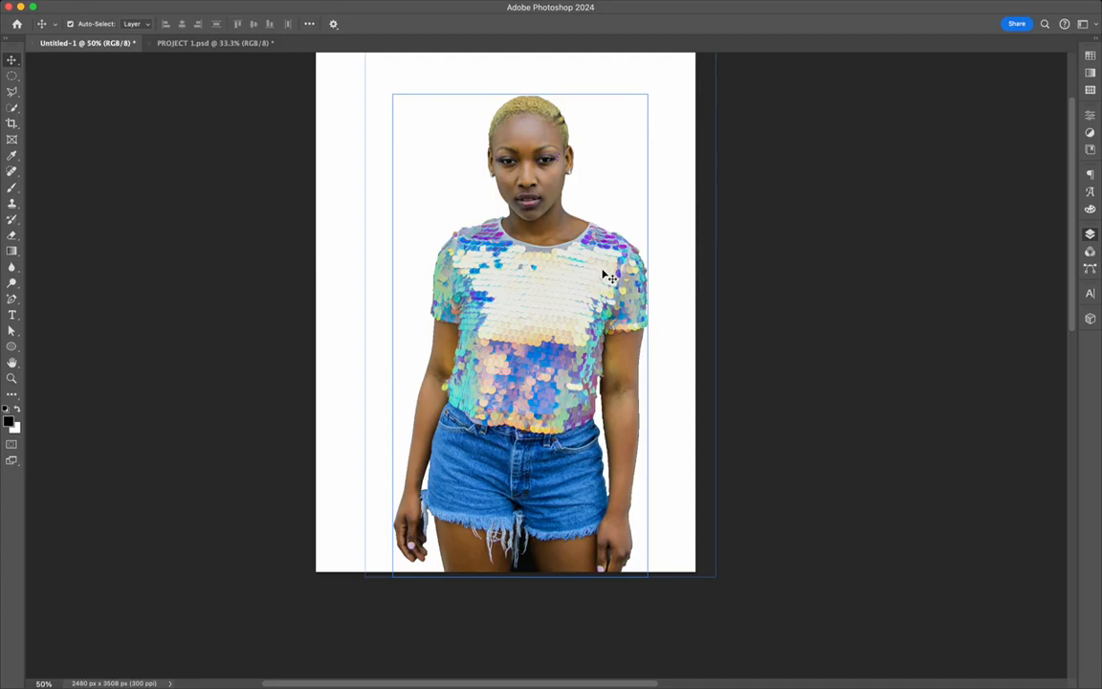
pyautogui.click(581, 93)
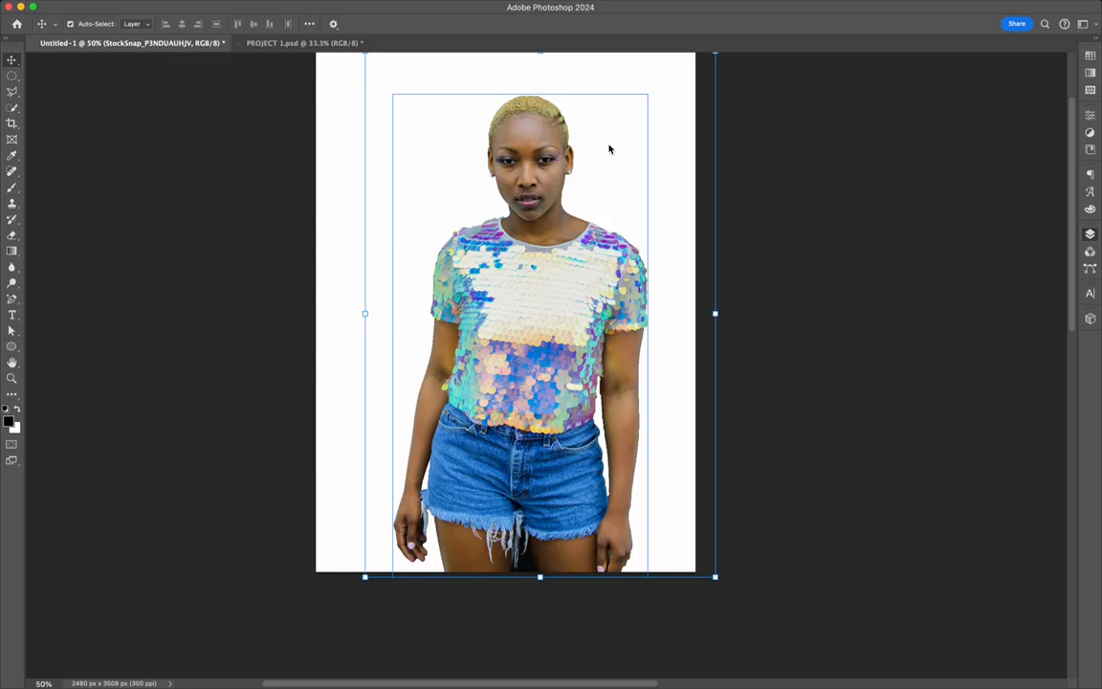
pyautogui.moveTo(588, 152); pyautogui.dragTo(565, 152)
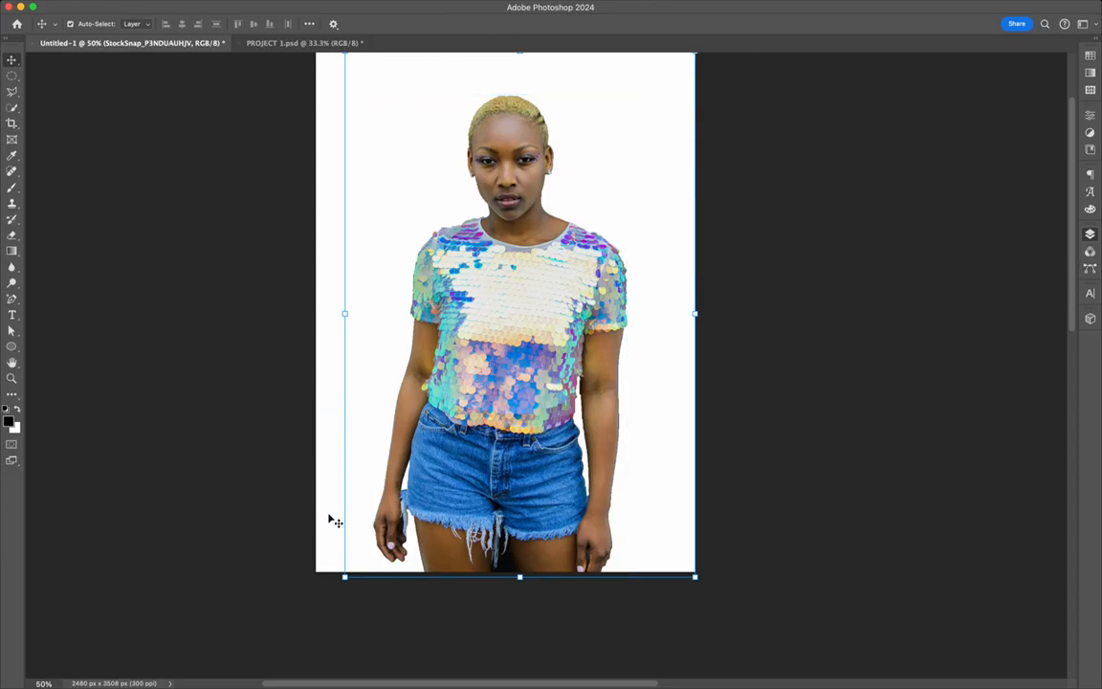
pyautogui.moveTo(232, 101); pyautogui.dragTo(236, 120)
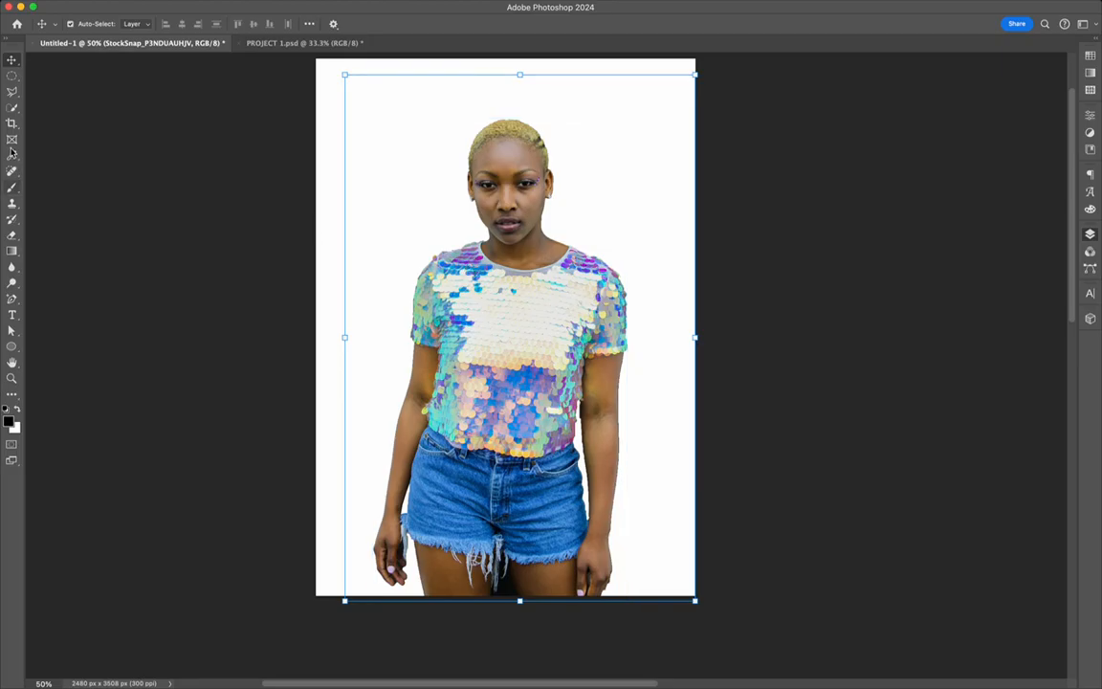
# Paint black on the woman's layer mask with the soft 444-size Brush to hide part of her neck and shoulder
pyautogui.press('b')
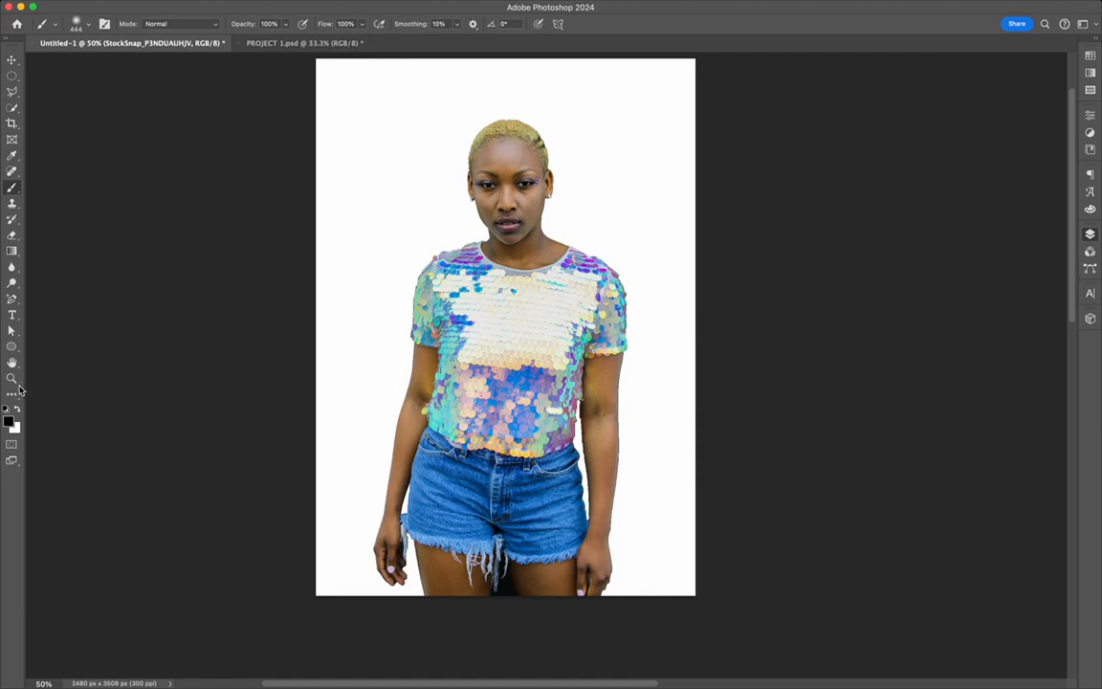
pyautogui.press('x')
pyautogui.press('super+backslash')
pyautogui.moveTo(551, 225); pyautogui.dragTo(575, 253)
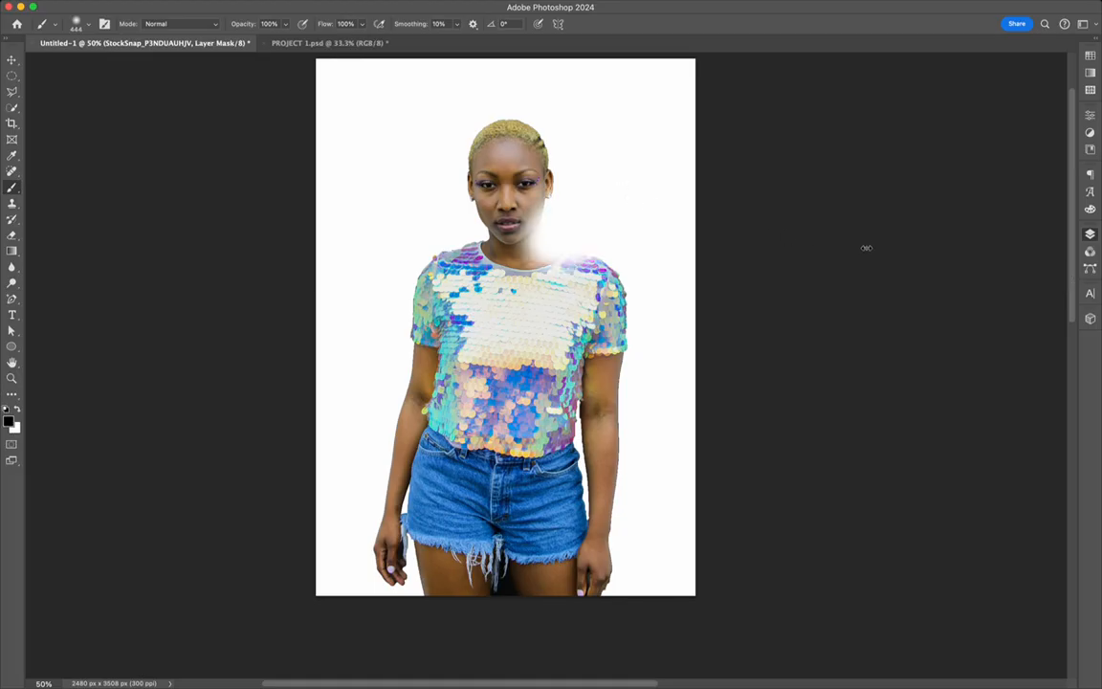
# Paint white on the woman's layer mask to reveal the dark backdrop around her head and shoulders, and black to hide her head
pyautogui.moveTo(536, 235); pyautogui.dragTo(507, 225)
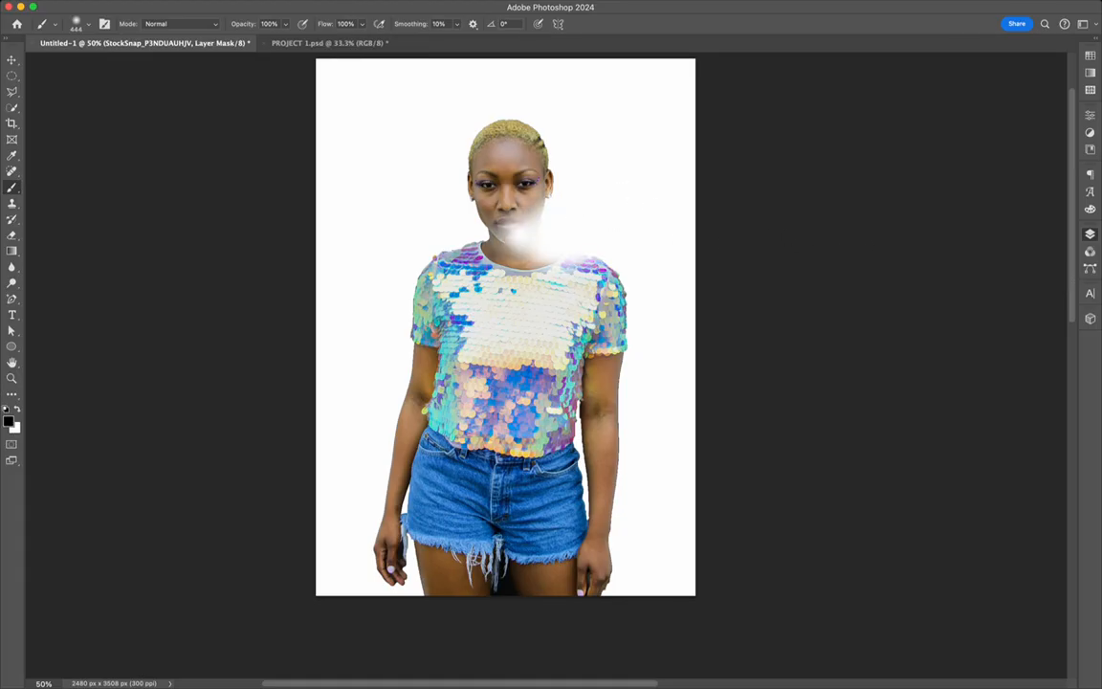
pyautogui.press('x')
pyautogui.moveTo(538, 230)
pyautogui.mouseDown()
pyautogui.moveTo(508, 229)
pyautogui.moveTo(546, 224)
pyautogui.moveTo(555, 153)
pyautogui.moveTo(478, 124)
pyautogui.moveTo(450, 134)
pyautogui.moveTo(387, 239)
pyautogui.moveTo(378, 302)
pyautogui.mouseUp()
pyautogui.moveTo(637, 302)
pyautogui.mouseDown()
pyautogui.moveTo(579, 230)
pyautogui.moveTo(565, 187)
pyautogui.mouseUp()
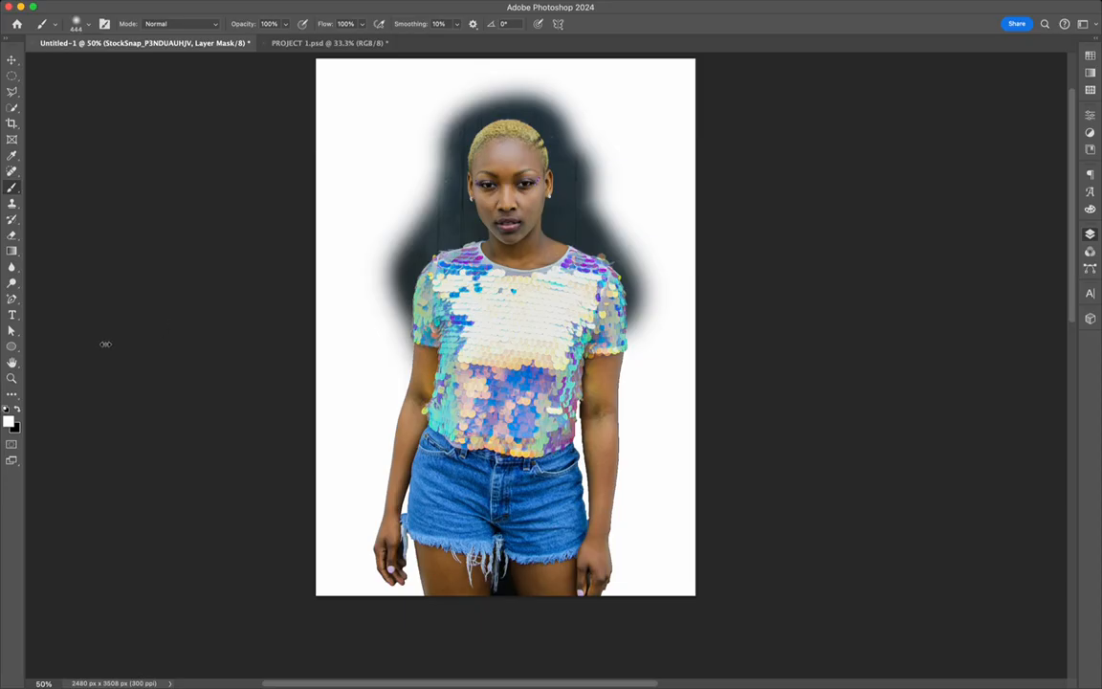
pyautogui.click(17, 408)
pyautogui.moveTo(541, 153)
pyautogui.mouseDown()
pyautogui.moveTo(402, 244)
pyautogui.moveTo(517, 105)
pyautogui.moveTo(422, 143)
pyautogui.moveTo(368, 244)
pyautogui.moveTo(445, 254)
pyautogui.moveTo(534, 208)
pyautogui.mouseUp()
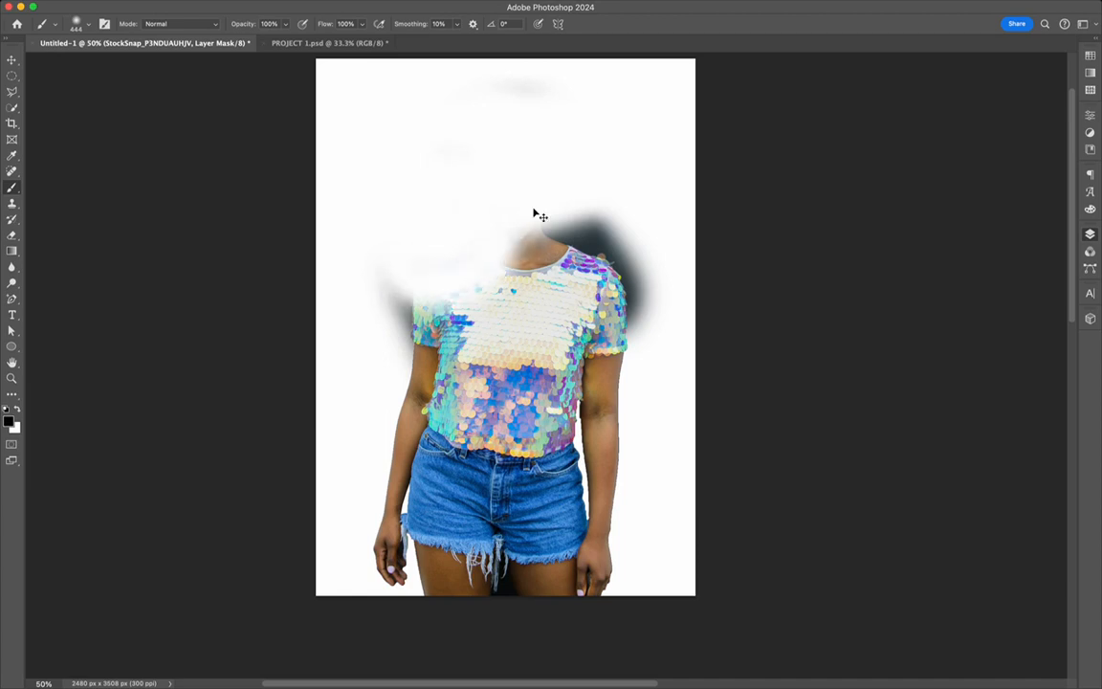
# Undo all the recent brush strokes on the woman's layer mask
pyautogui.press('super+z')
pyautogui.press('super+z')
pyautogui.press('super+z')
pyautogui.press('super+z')
pyautogui.press('super+z')
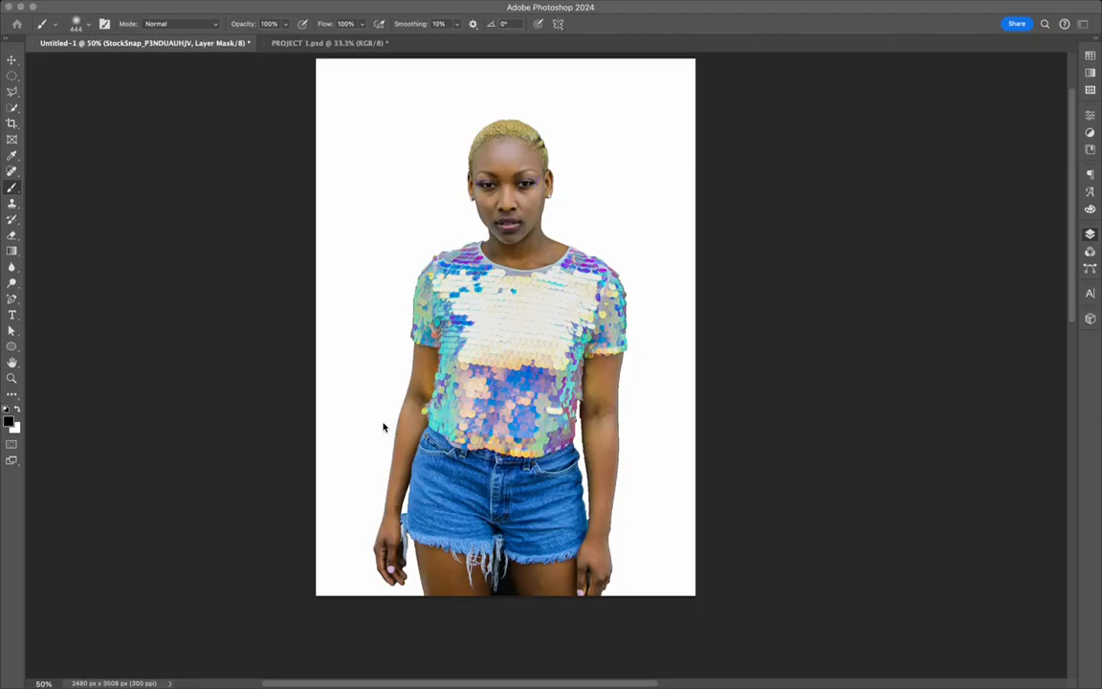
# Place the sunroom image with the wicker chair behind the woman's layer, scaled to 41.91% so that it covers the whole page
pyautogui.click(927, 583)
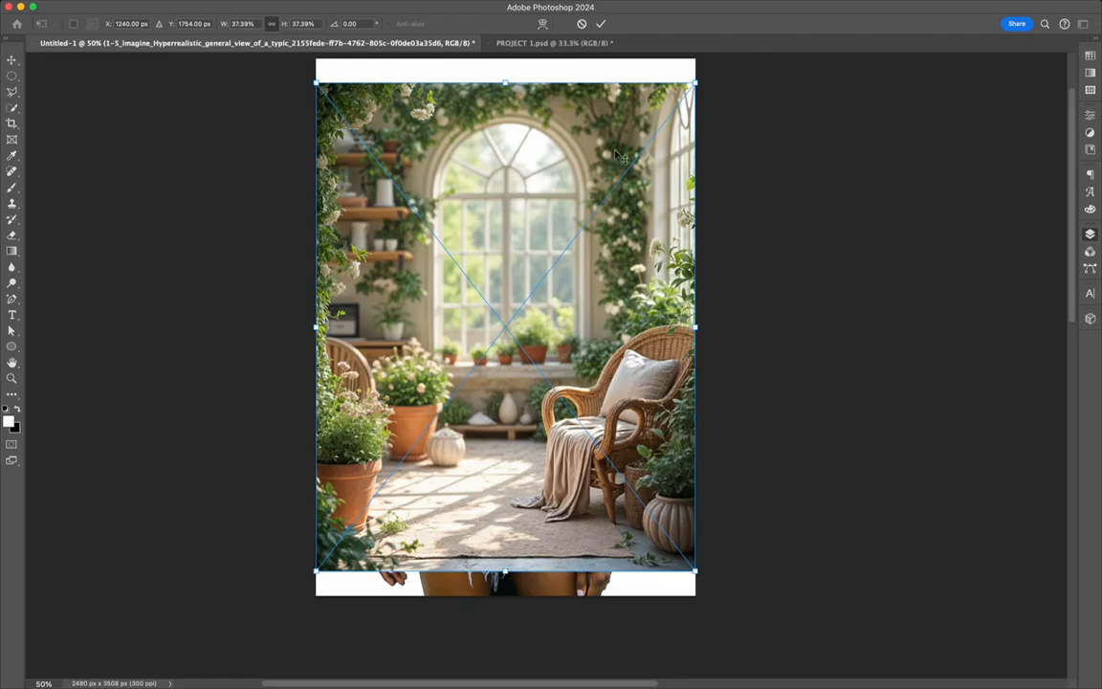
pyautogui.moveTo(696, 82); pyautogui.dragTo(716, 57)
pyautogui.moveTo(316, 572); pyautogui.dragTo(291, 603)
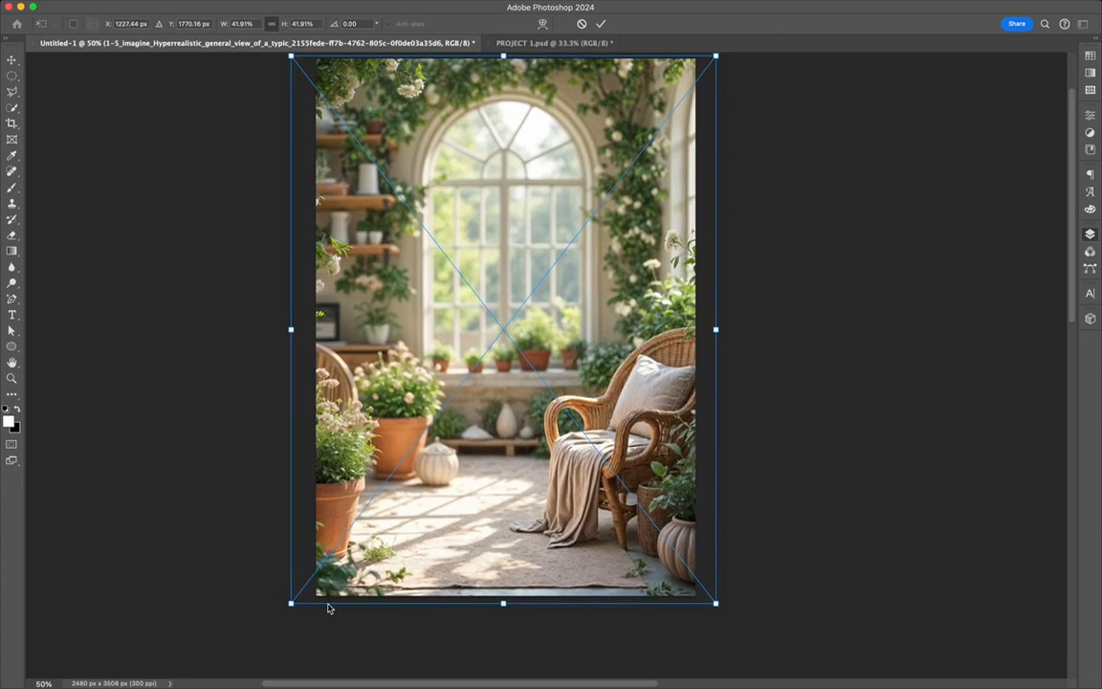
pyautogui.press('Return')
pyautogui.press('b')
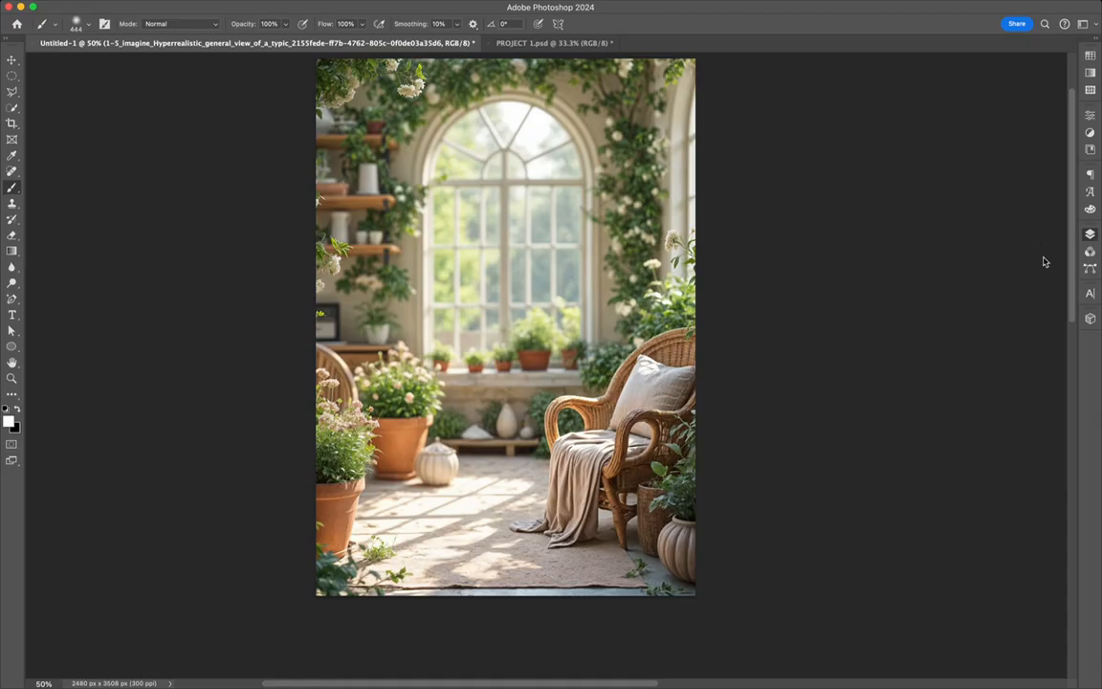
pyautogui.press('super+bracketleft')
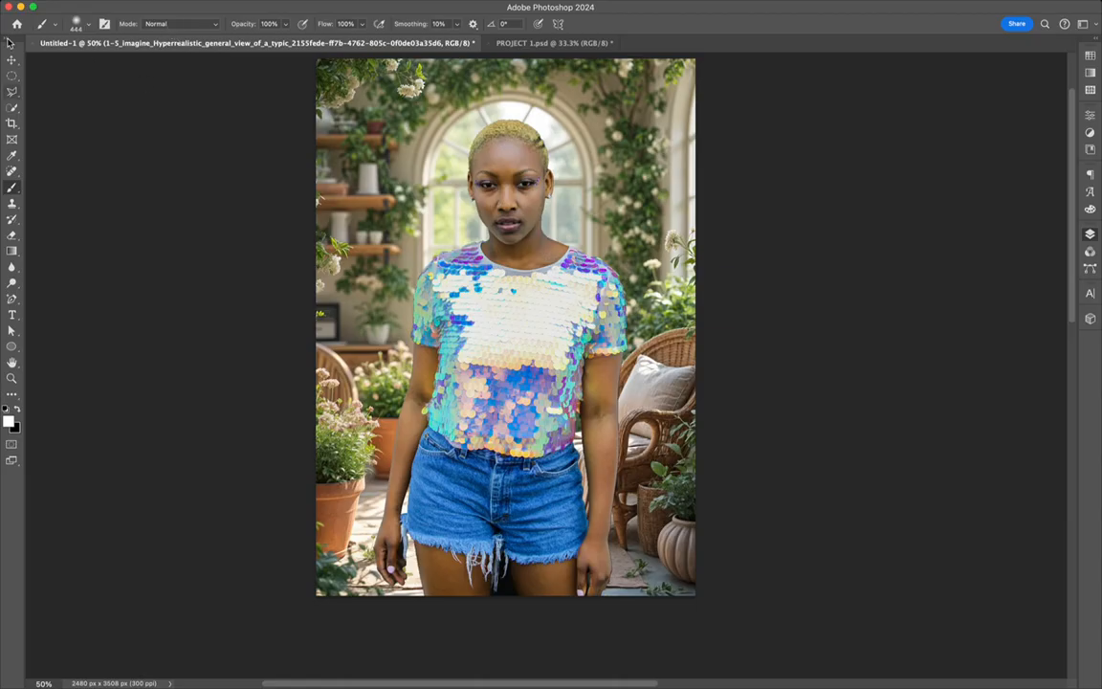
# Scale the woman's layer down to 96.52%, keeping her at the page's lower edge, and deselect the layer
pyautogui.click(12, 60)
pyautogui.click(123, 169)
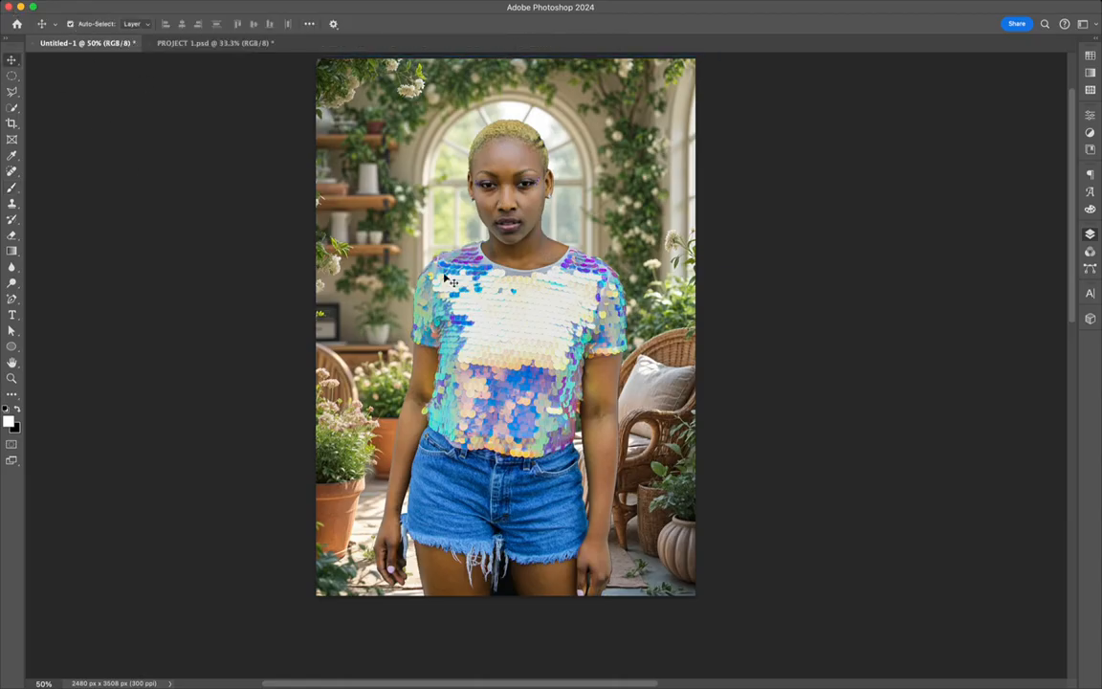
pyautogui.click(575, 240)
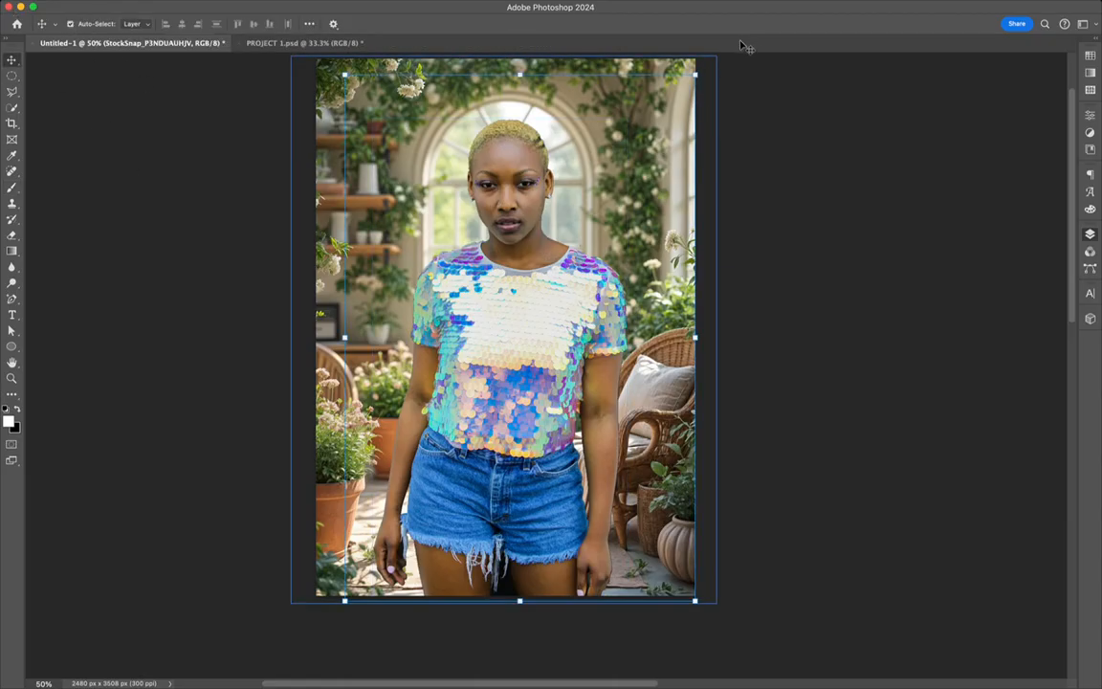
pyautogui.moveTo(695, 74); pyautogui.dragTo(682, 93)
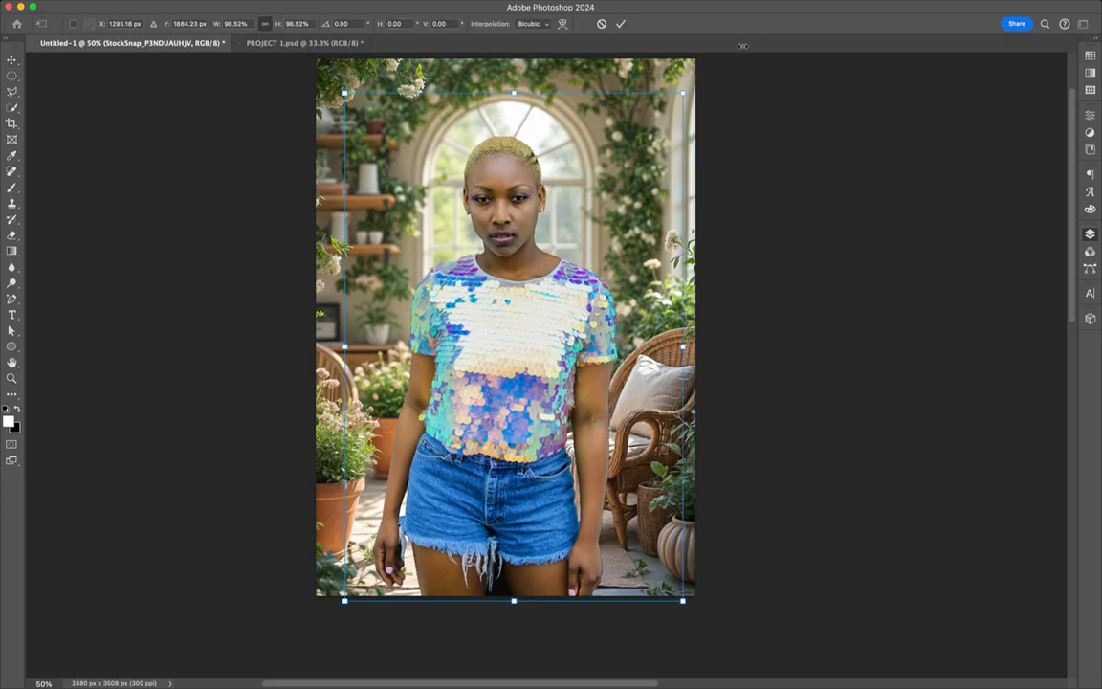
pyautogui.press('Return')
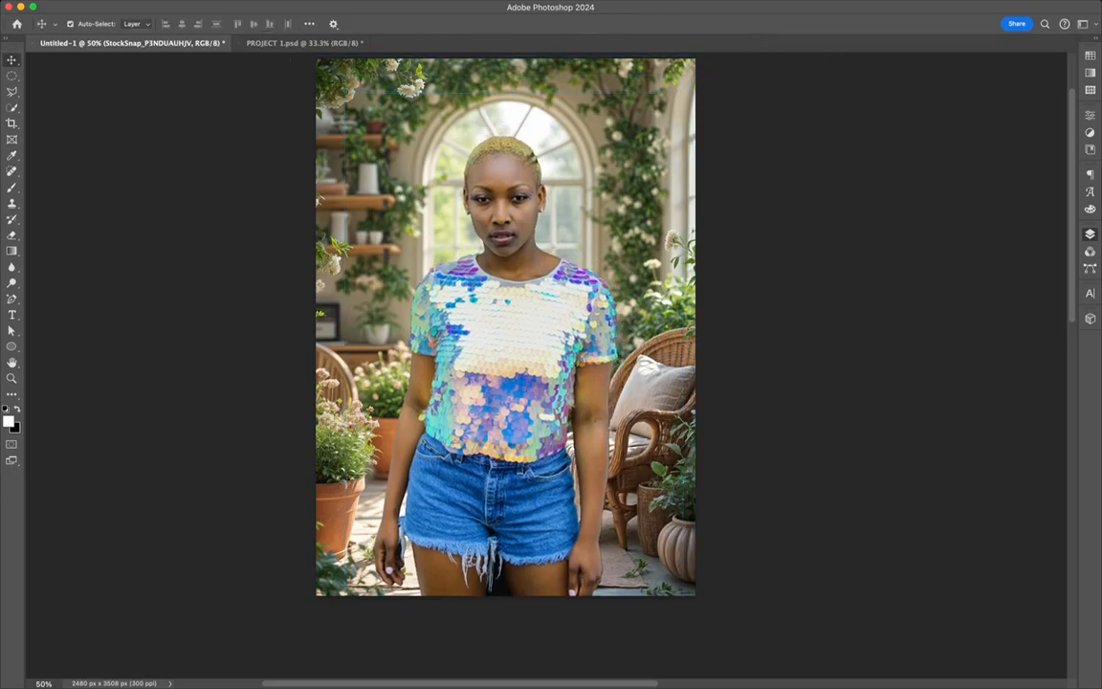
pyautogui.click(909, 209)
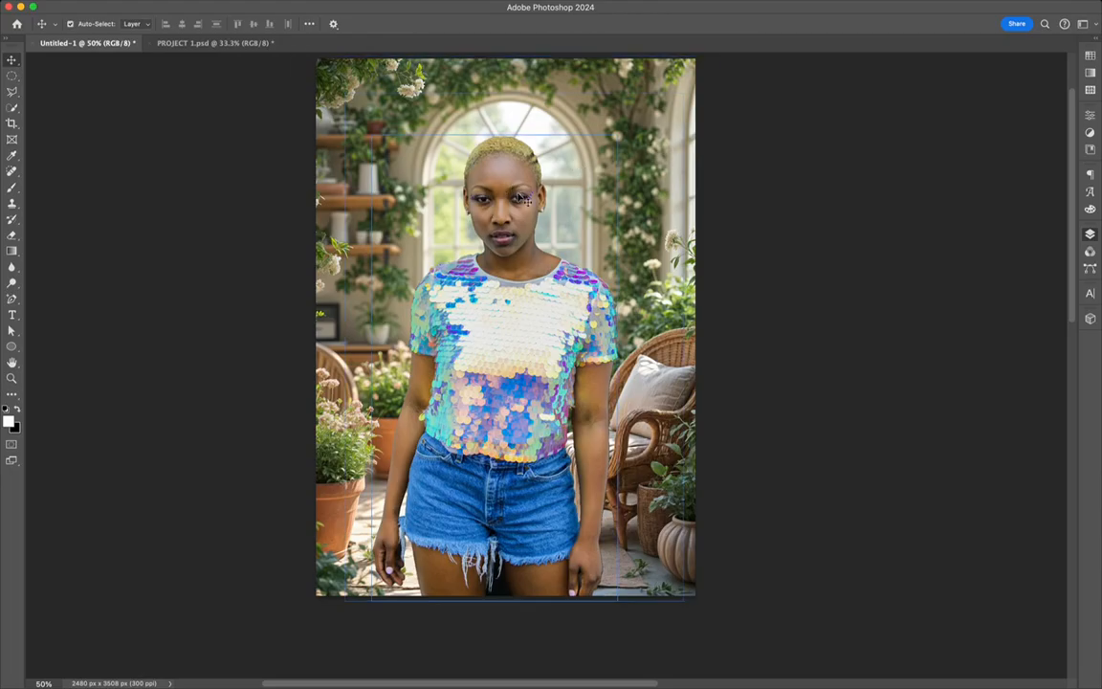
pyautogui.click(548, 181)
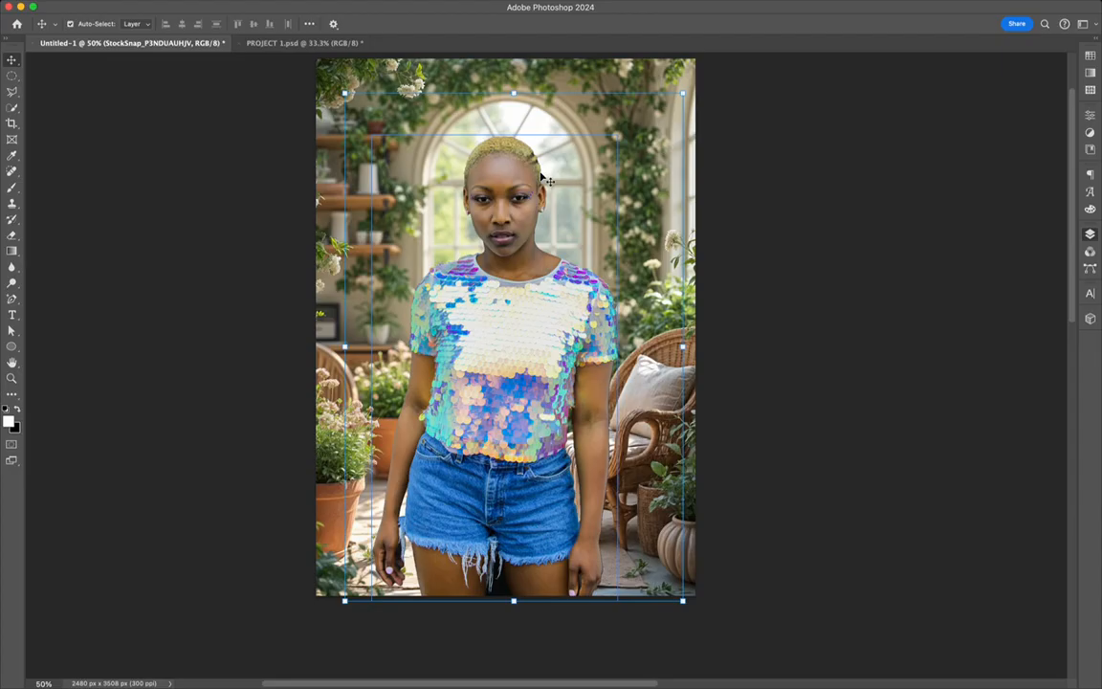
pyautogui.click(216, 173)
pyautogui.scroll(2, 216, 172)
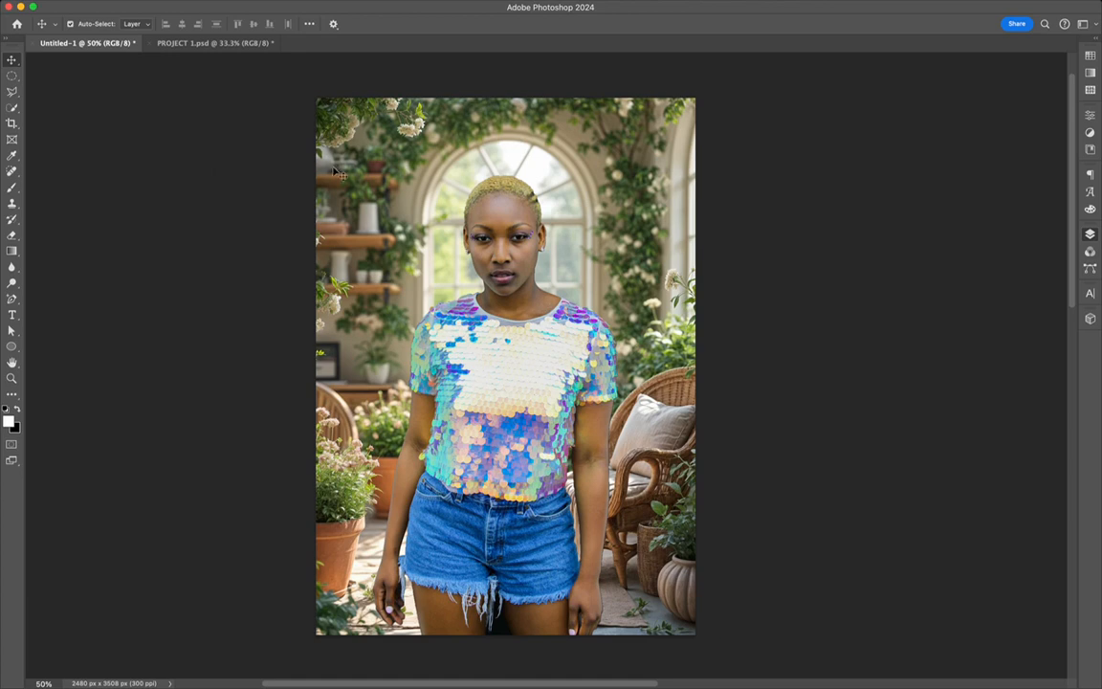
# Brighten the woman's layer and shift its colours toward warmer tones with image adjustments
pyautogui.click(575, 305)
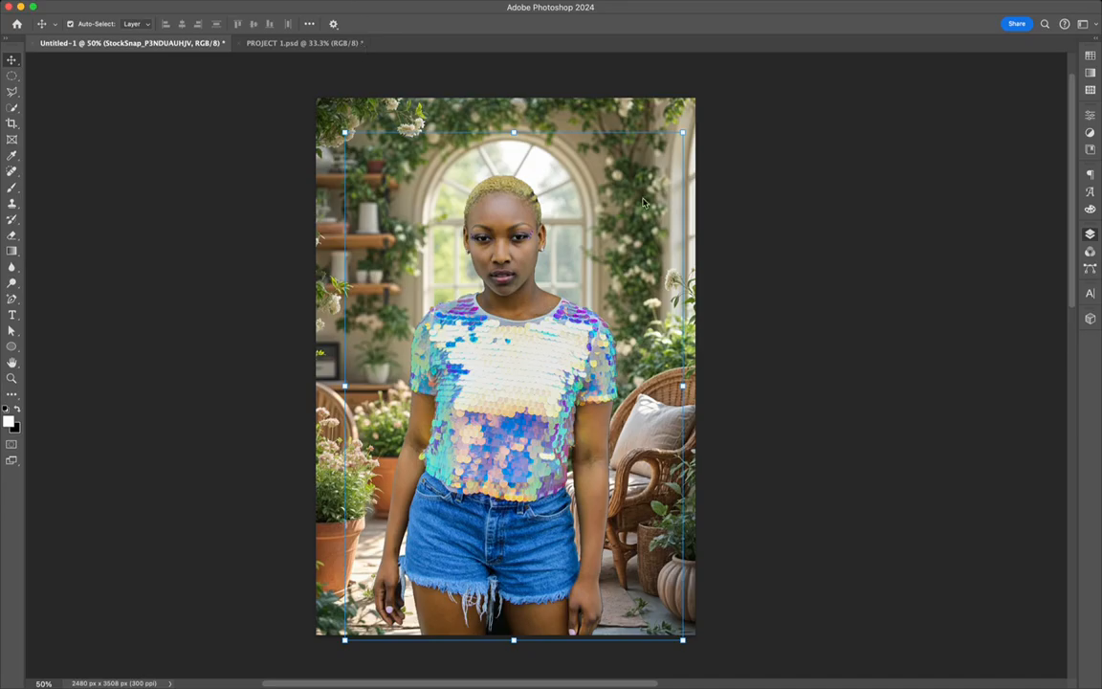
pyautogui.press('i')
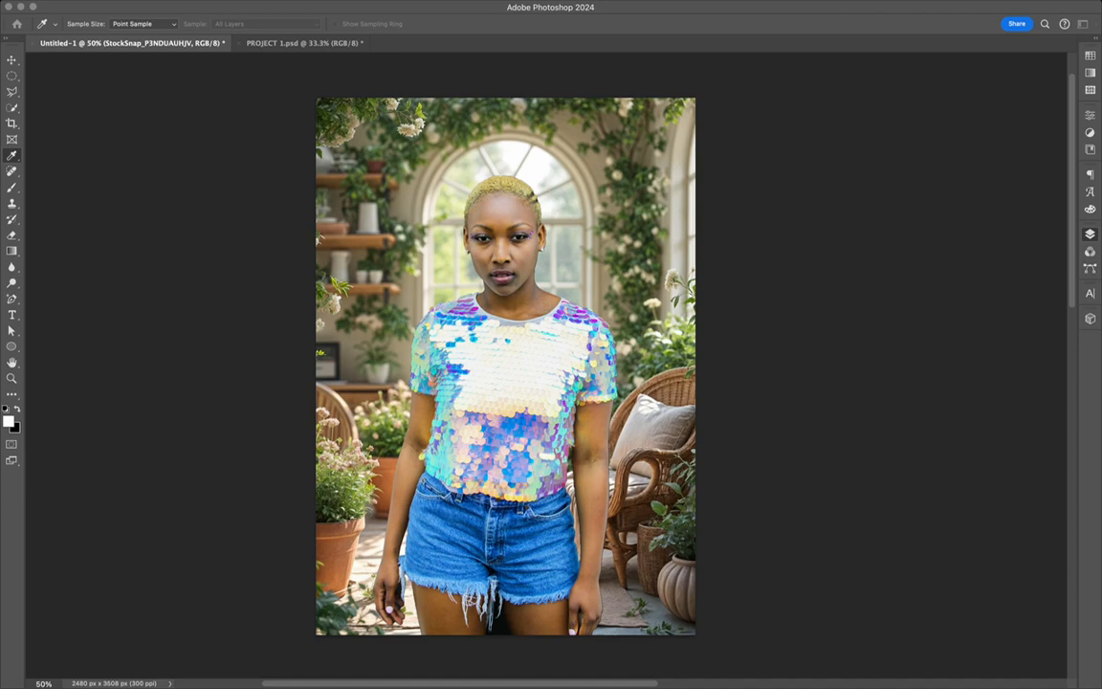
pyautogui.press('v')
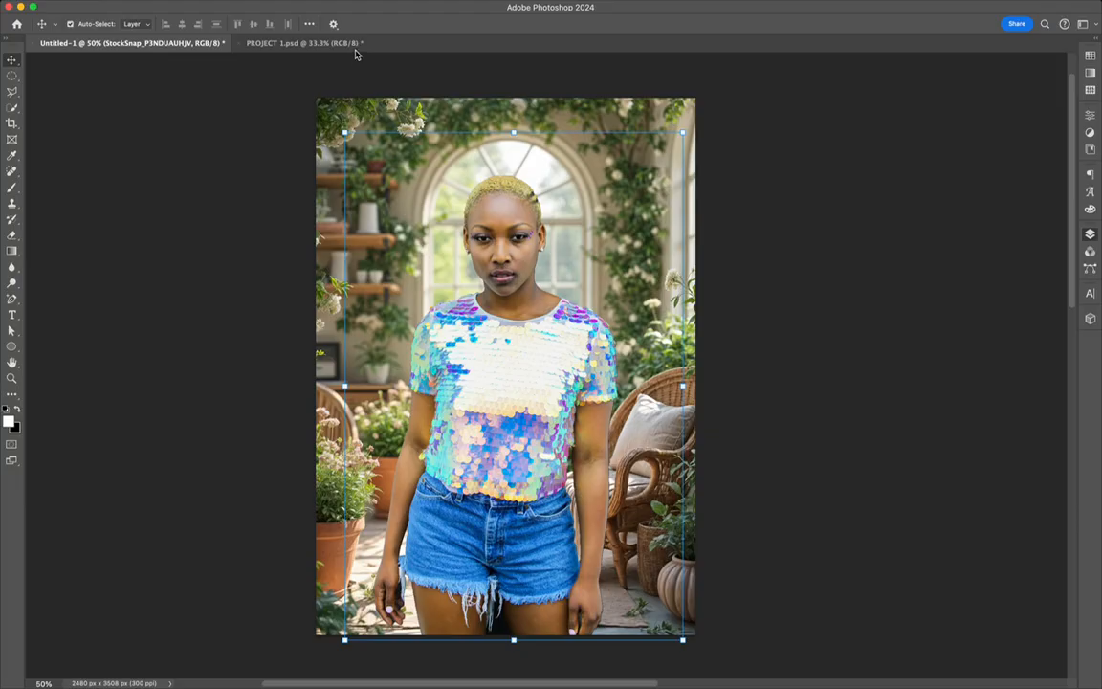
pyautogui.press('i')
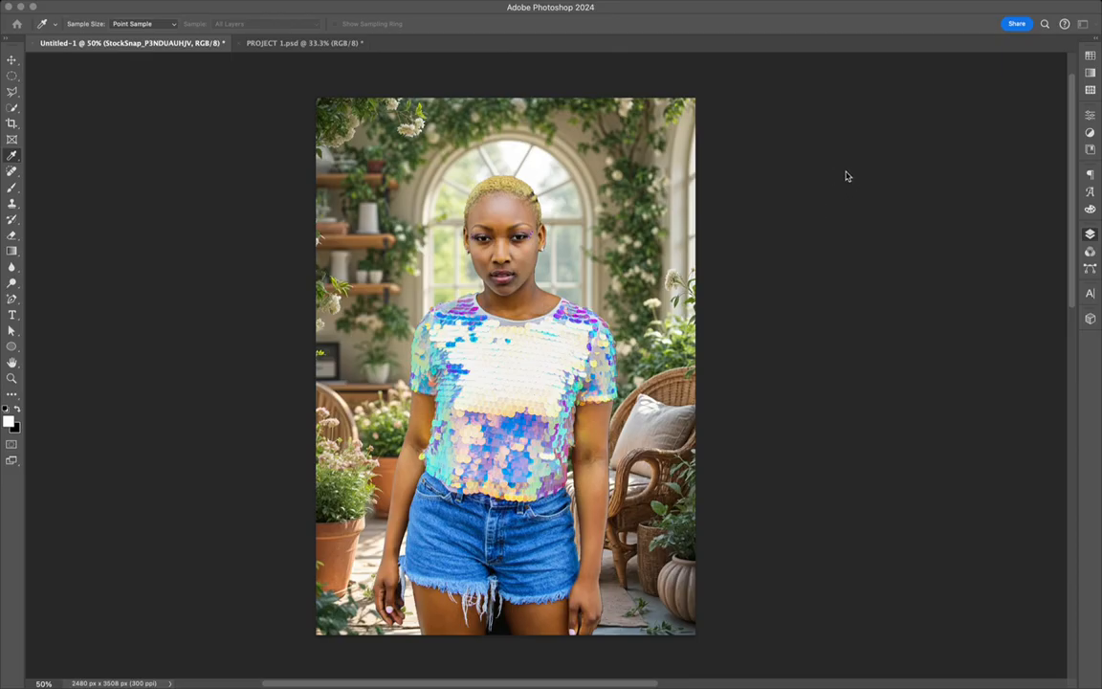
pyautogui.press('v')
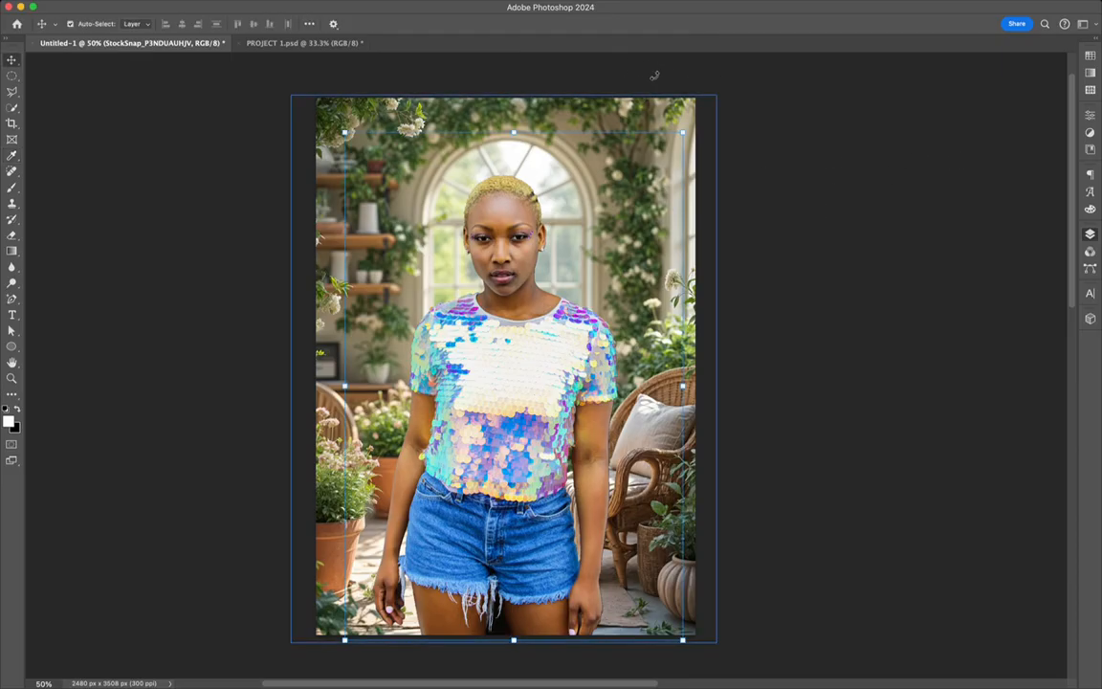
# Rename the sunroom layer BACKG and the woman's layer MODEL
pyautogui.hotkey('alt', ']')
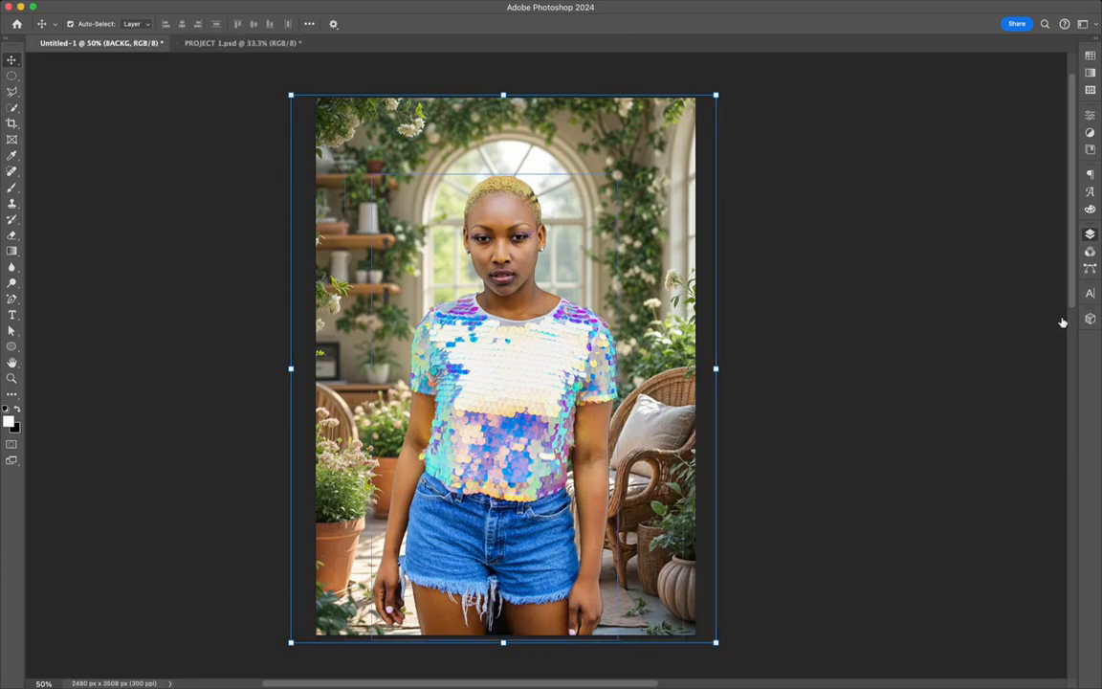
pyautogui.hotkey('alt', '[')
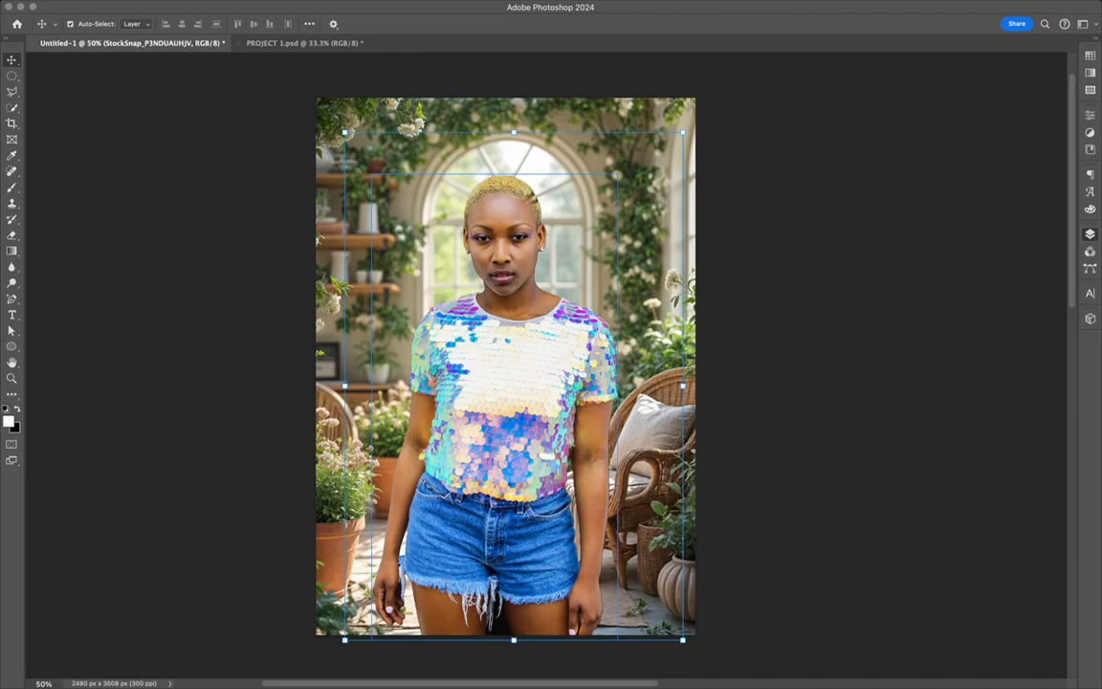
pyautogui.hotkey('alt', ']')
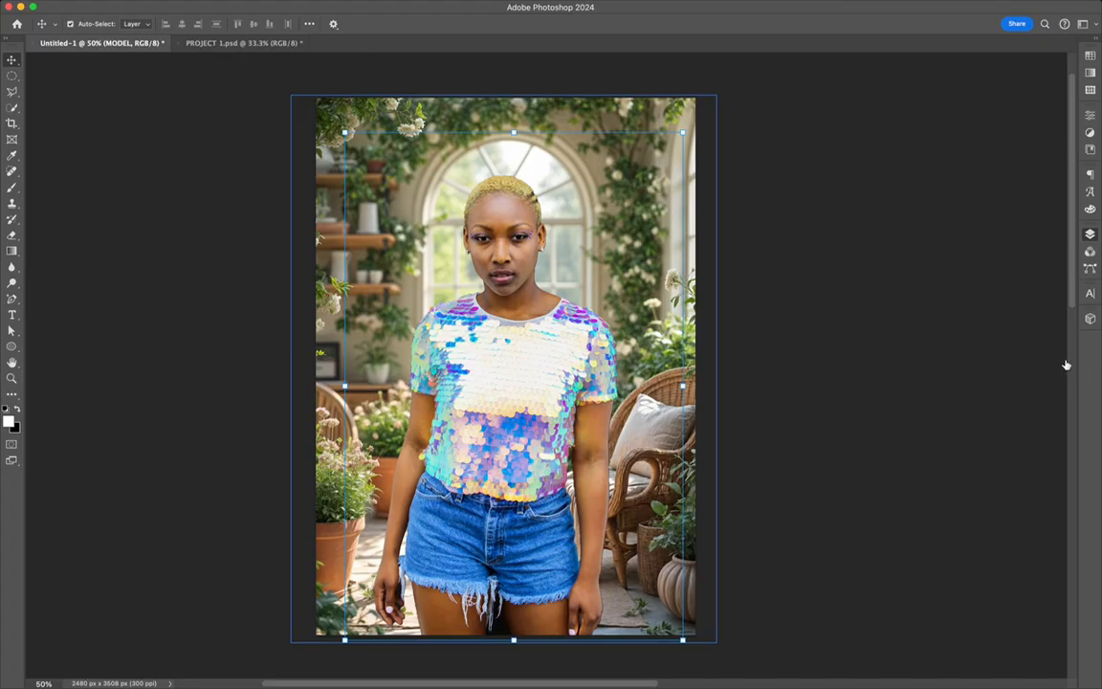
# Brighten the BACKG layer and shift its colours toward warmer tones with image adjustments
pyautogui.hotkey('alt', '[')
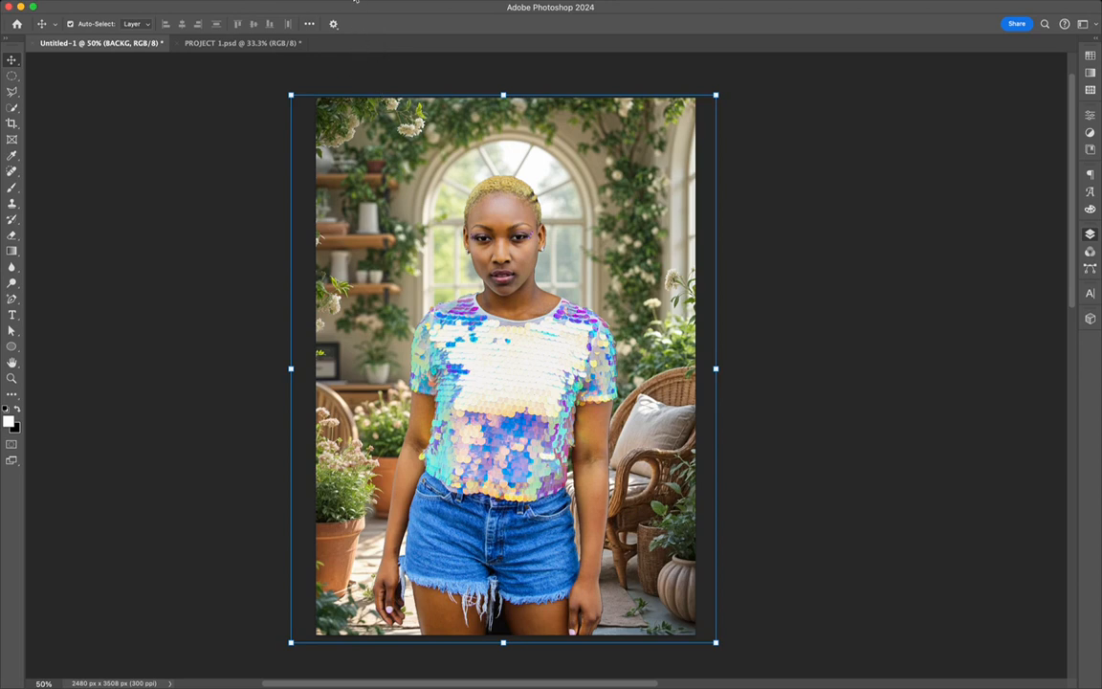
pyautogui.press('i')
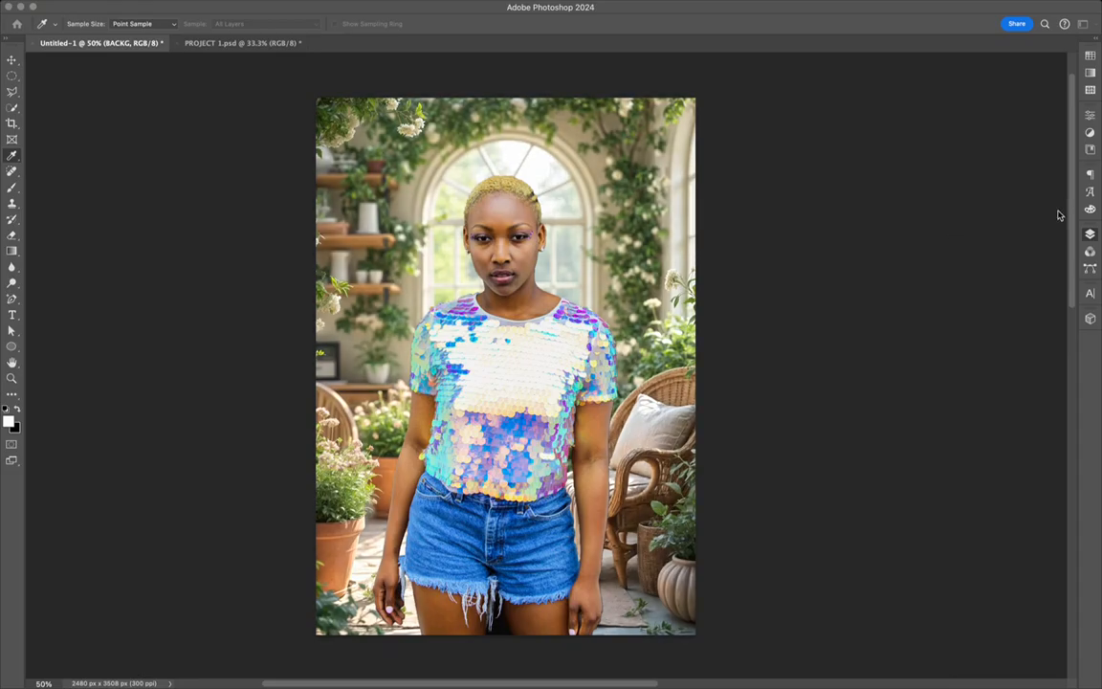
pyautogui.press('v')
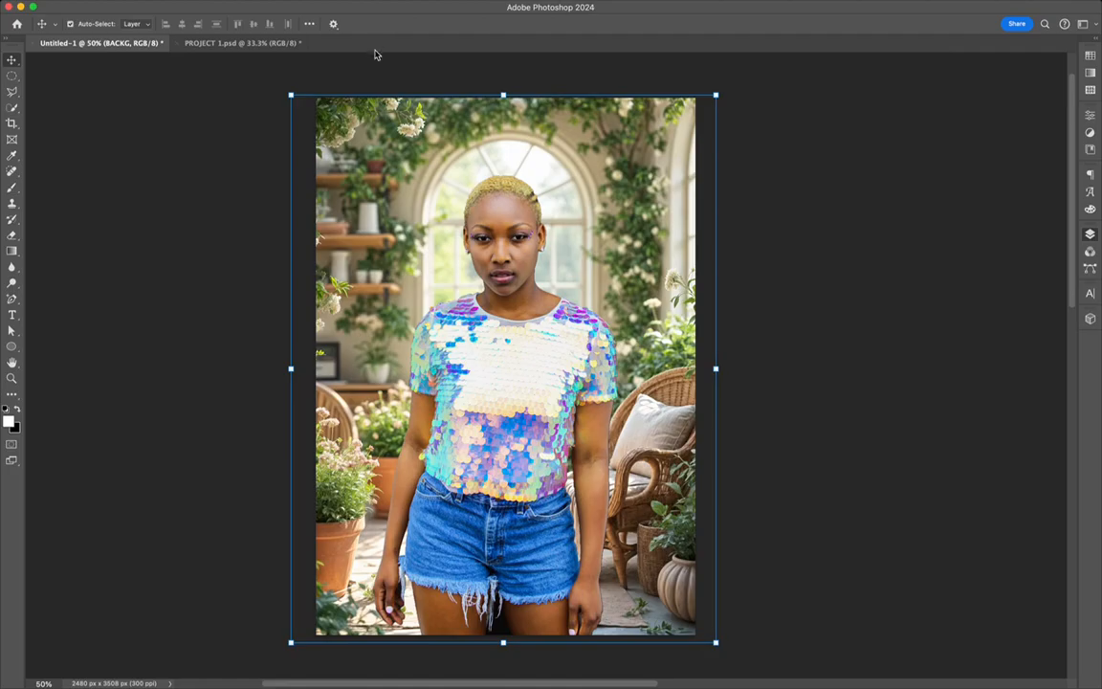
pyautogui.press('i')
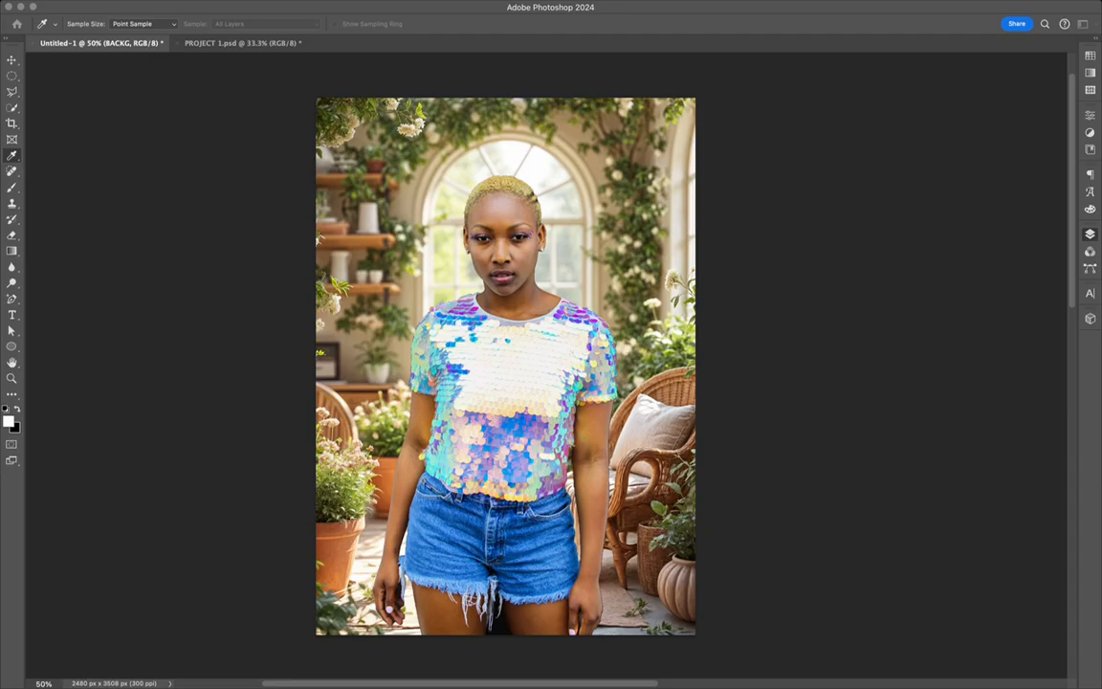
pyautogui.press('v')
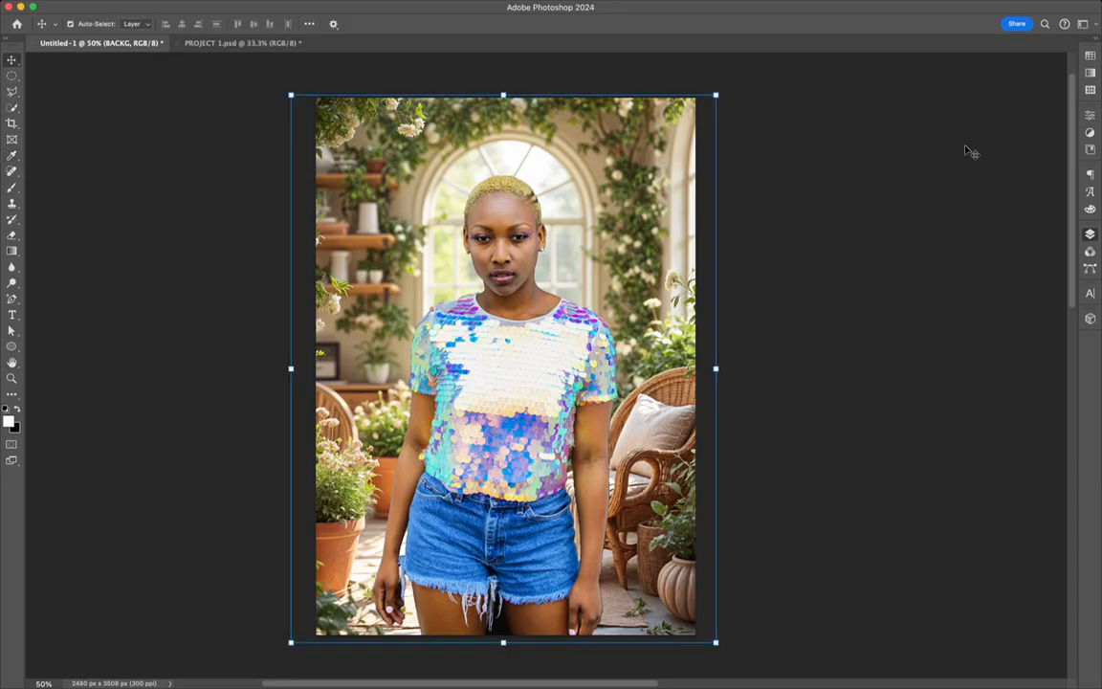
pyautogui.scroll(-3, 182, 72)
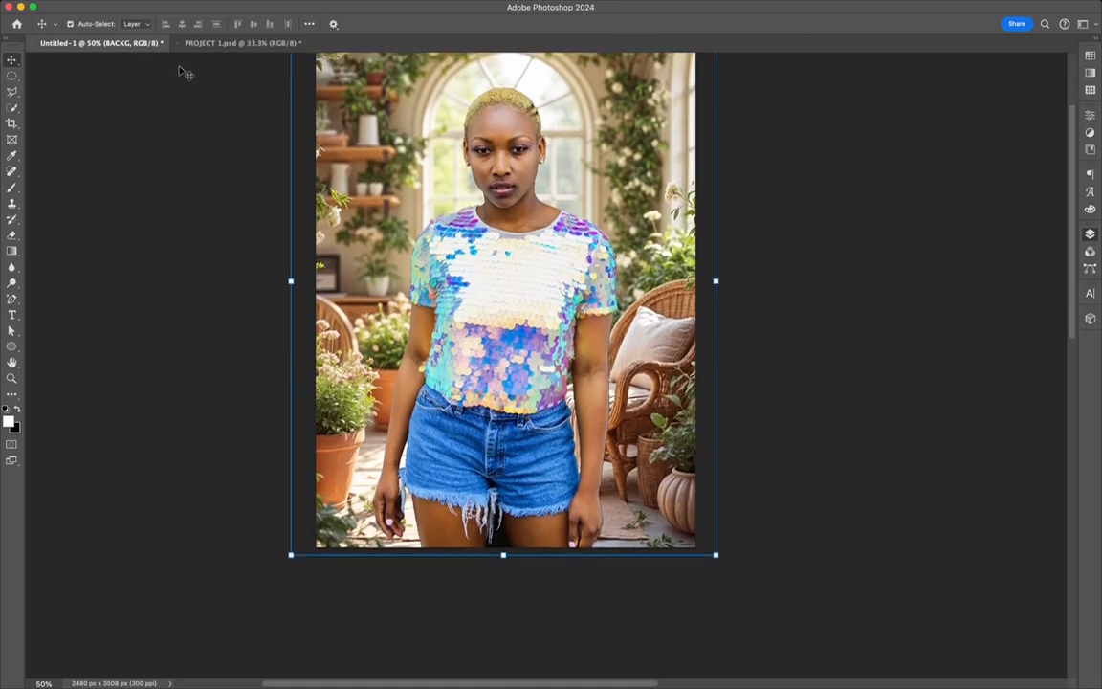
pyautogui.scroll(3, 180, 69)
pyautogui.scroll(-3, 180, 69)
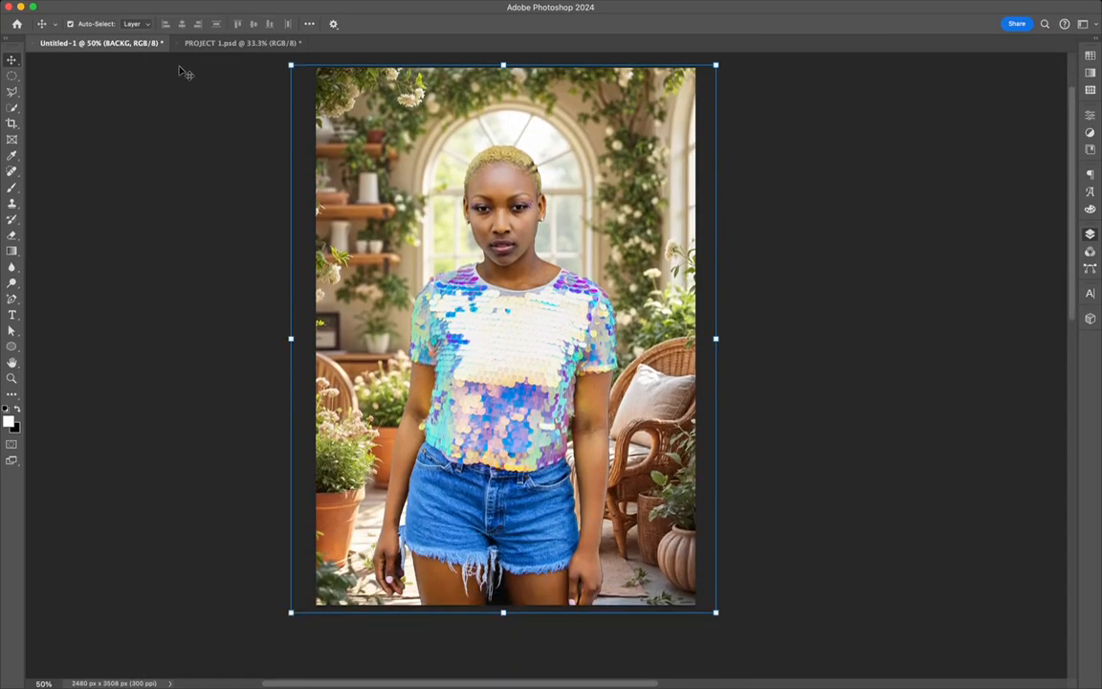
# Apply a further colour and tone adjustment to the MODEL layer to blend the woman with the warm sunroom
pyautogui.click(568, 153)
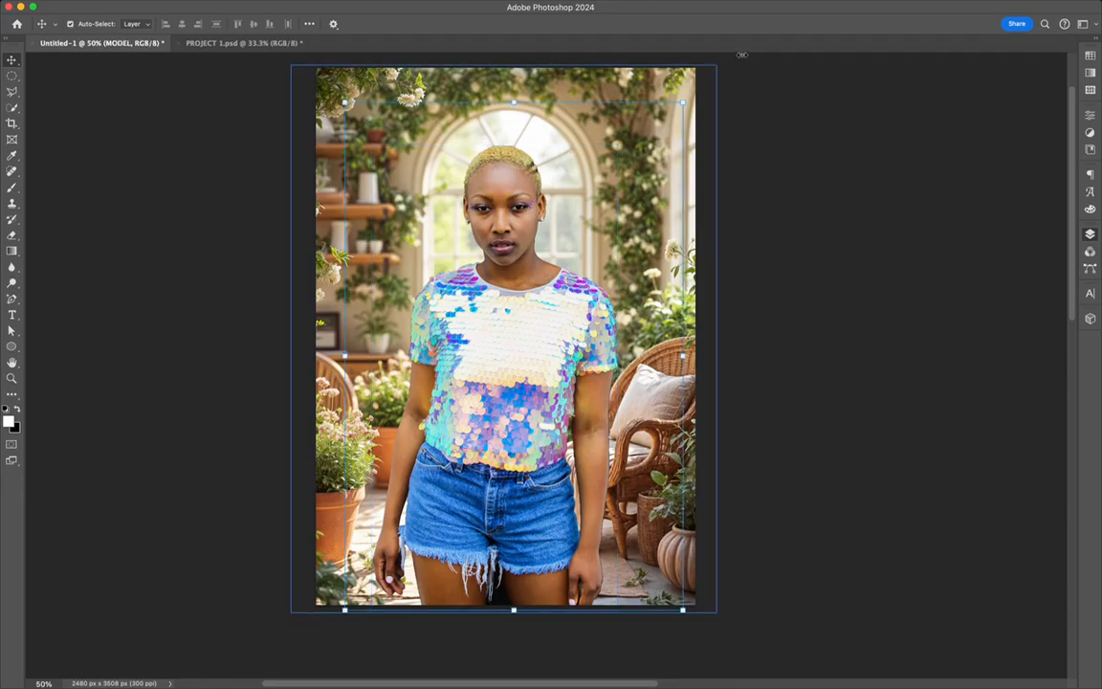
pyautogui.click(843, 191)
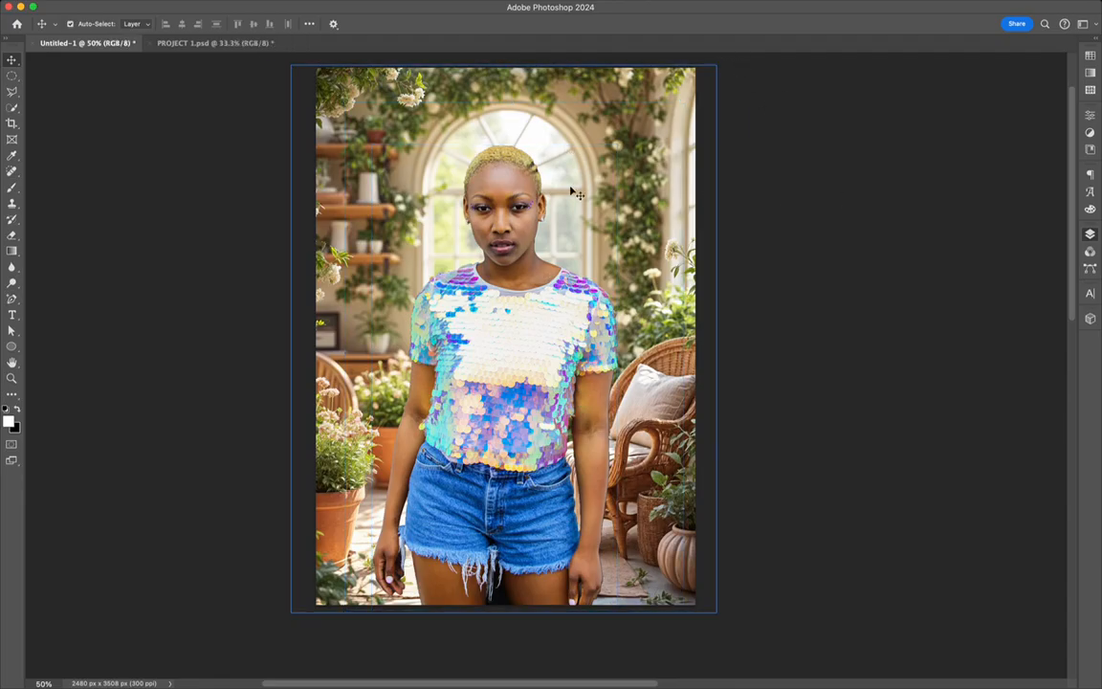
pyautogui.click(501, 174)
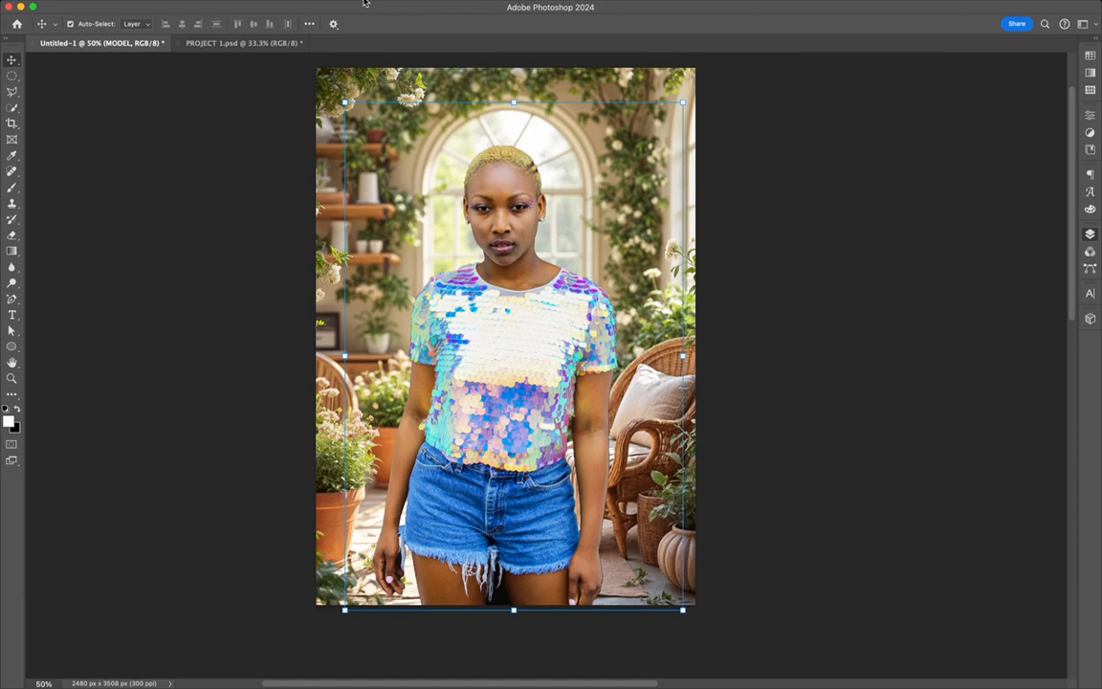
pyautogui.press('i')
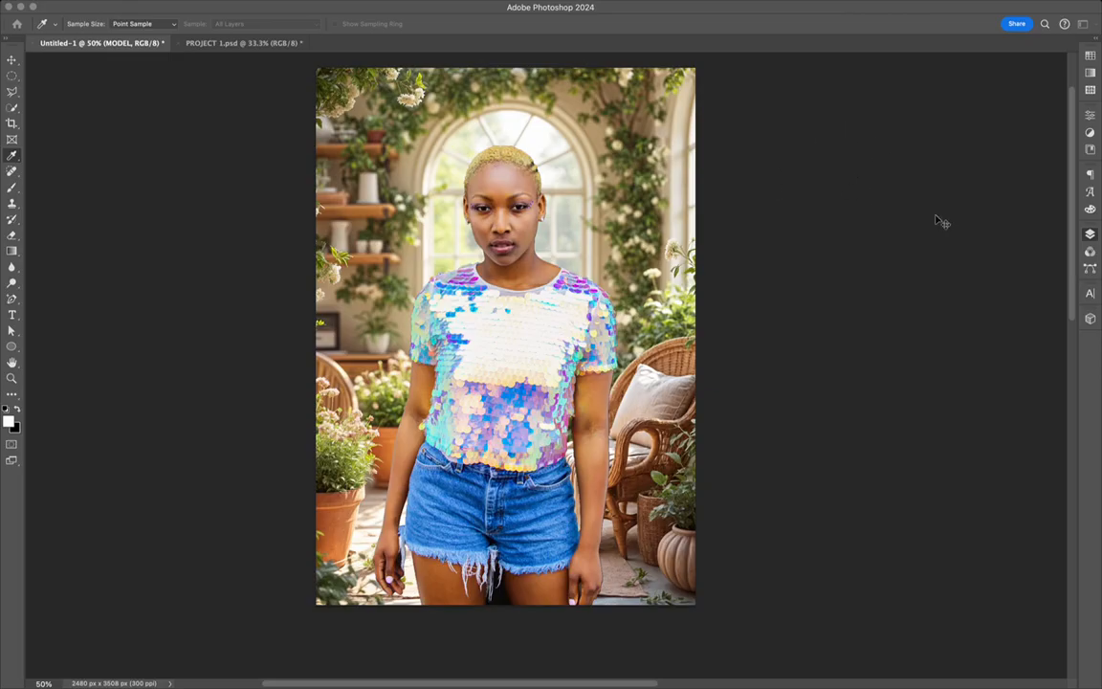
pyautogui.press('v')
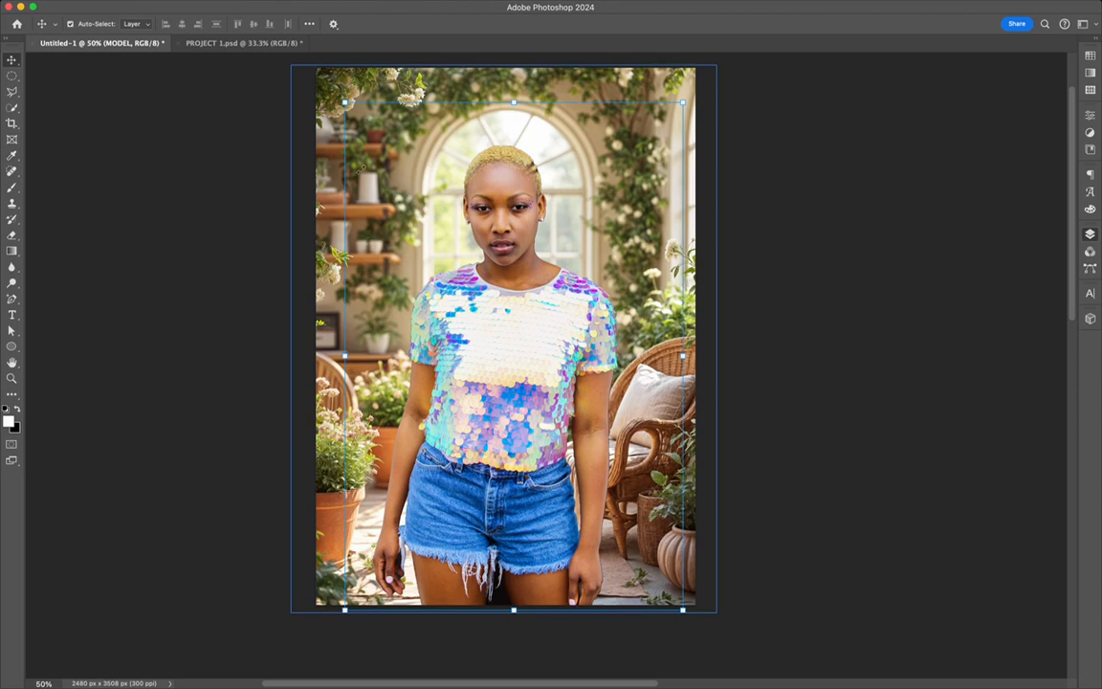
# Apply a further image adjustment to the BACKG layer to fine-tune its match with the woman
pyautogui.hotkey('alt', '[')
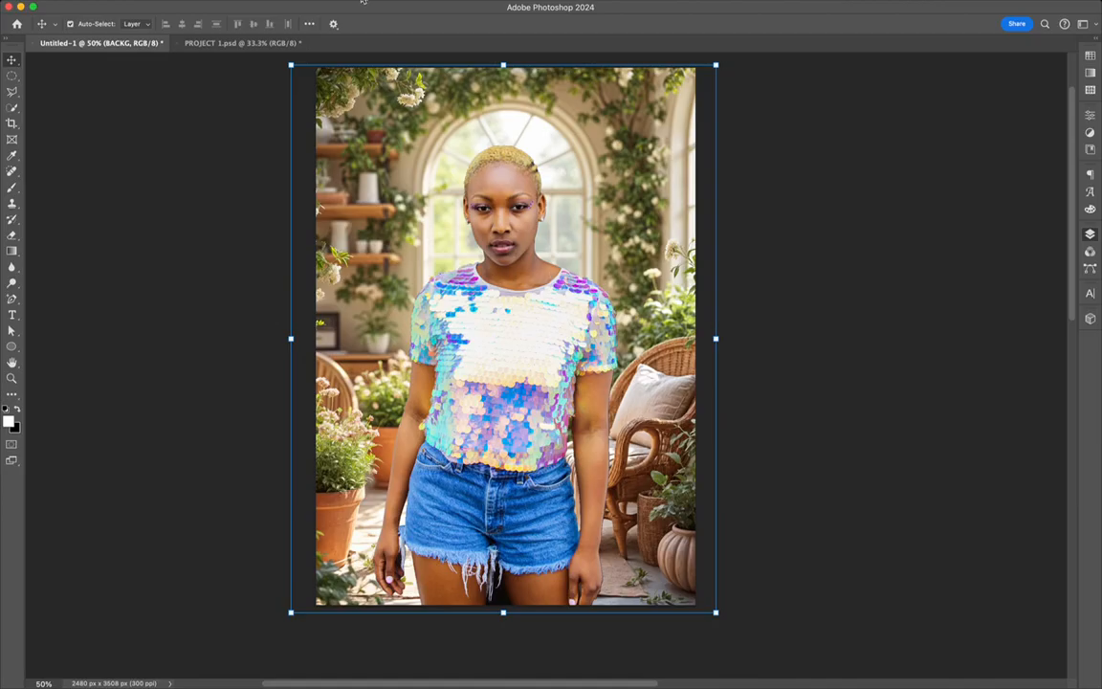
pyautogui.press('i')
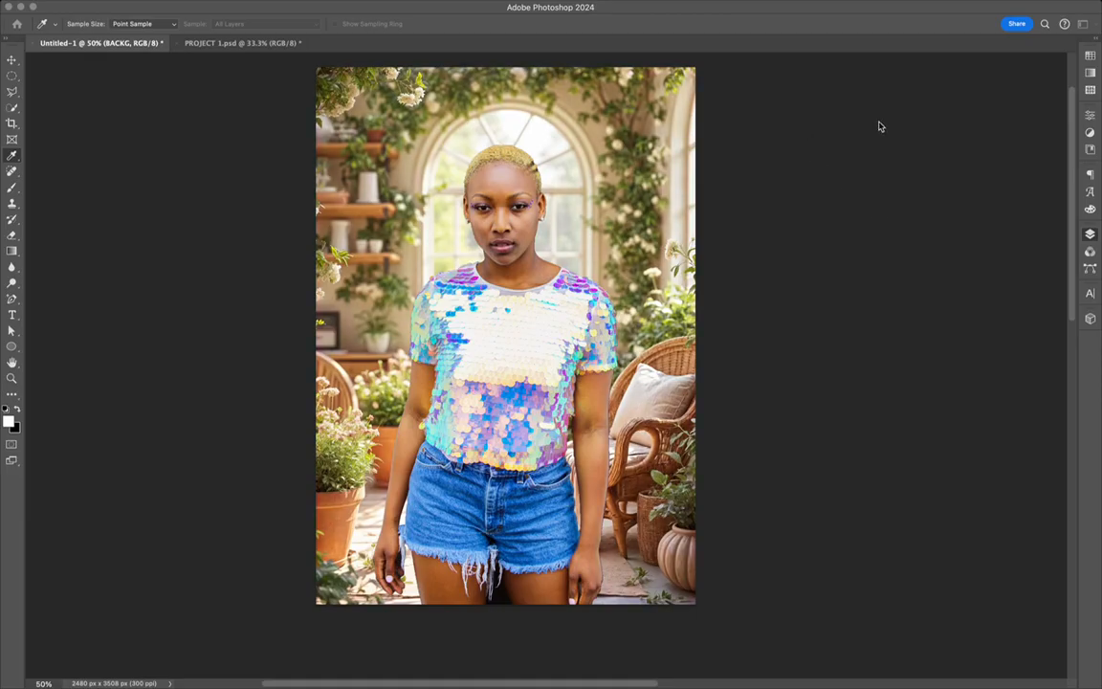
pyautogui.press('v')
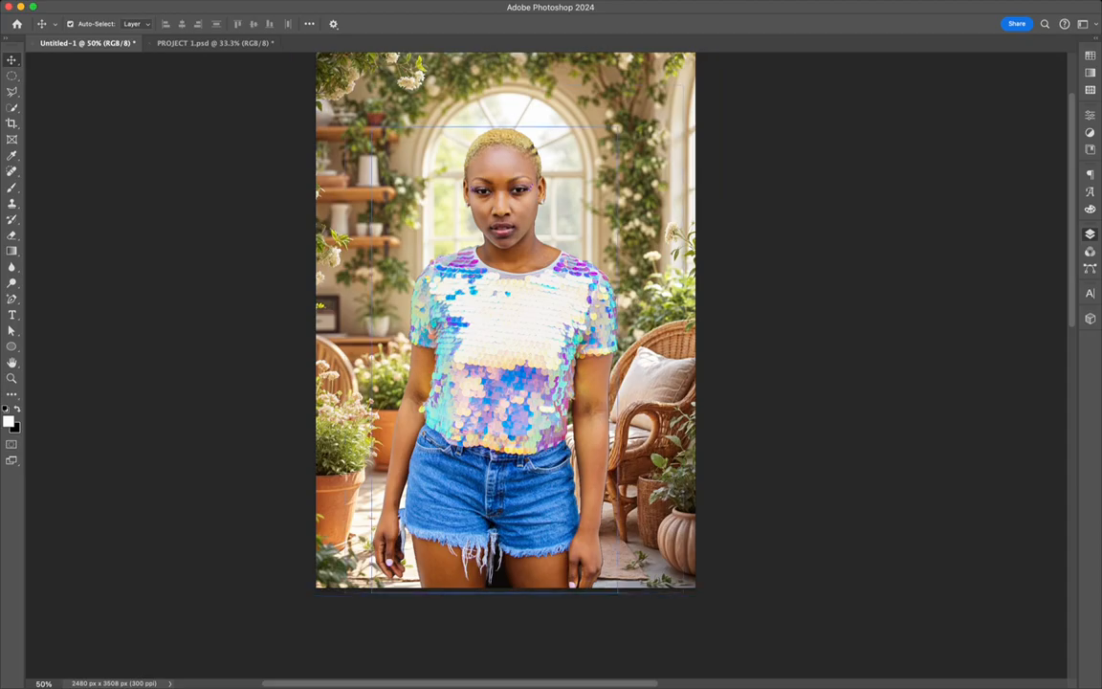
# Paint black on the MODEL layer mask with a 23 px brush to hide the dark fringe along the hand by the wicker chair
pyautogui.hotkey('alt', ']')
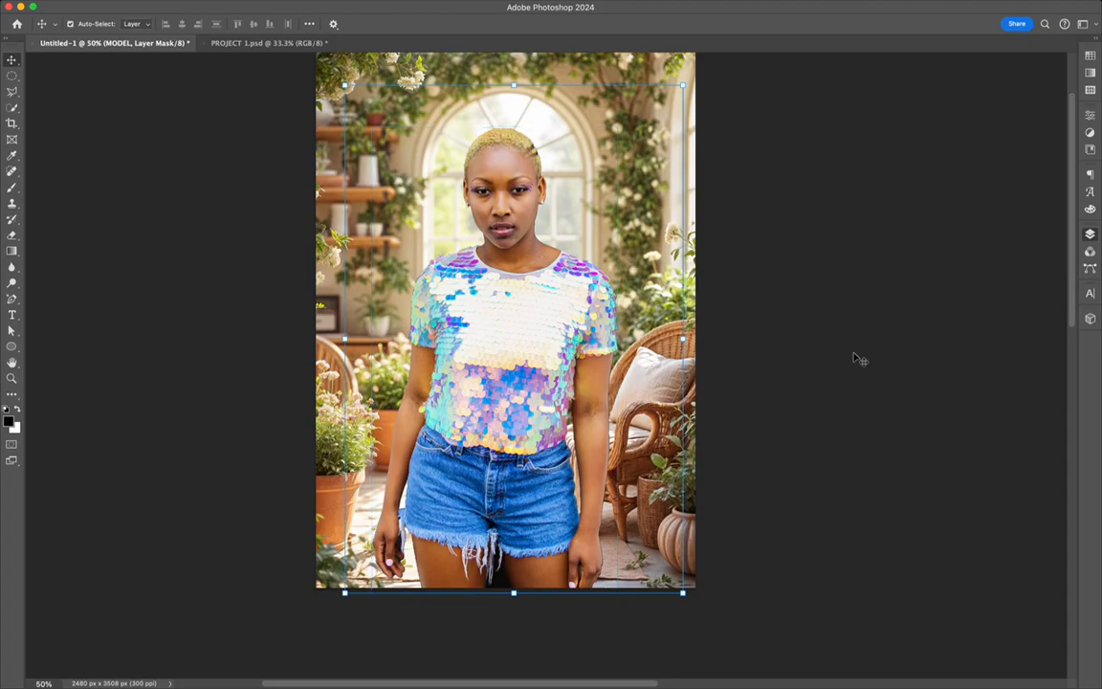
pyautogui.press('super+equal')
pyautogui.press('super+equal')
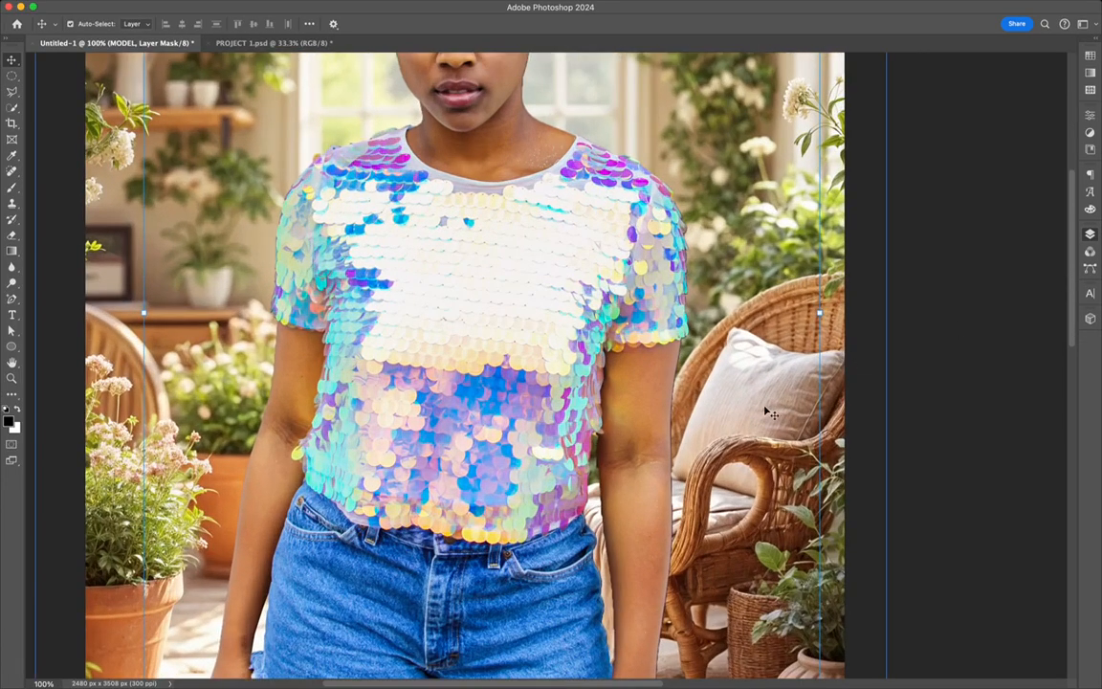
pyautogui.scroll(-5, 694, 371)
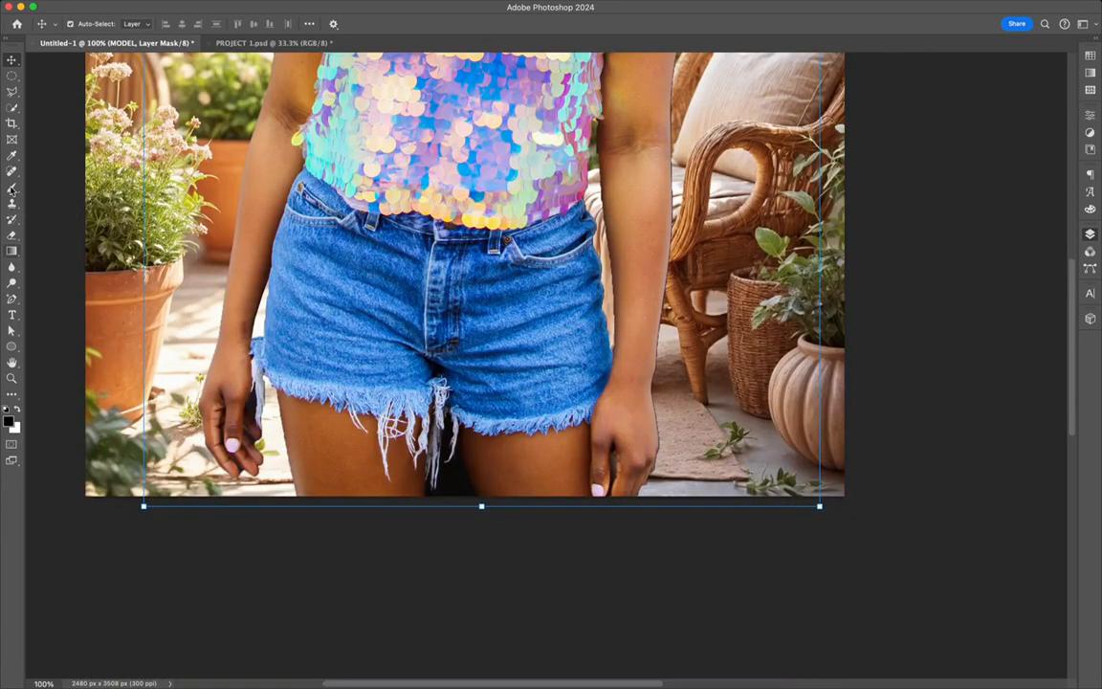
pyautogui.press('b')
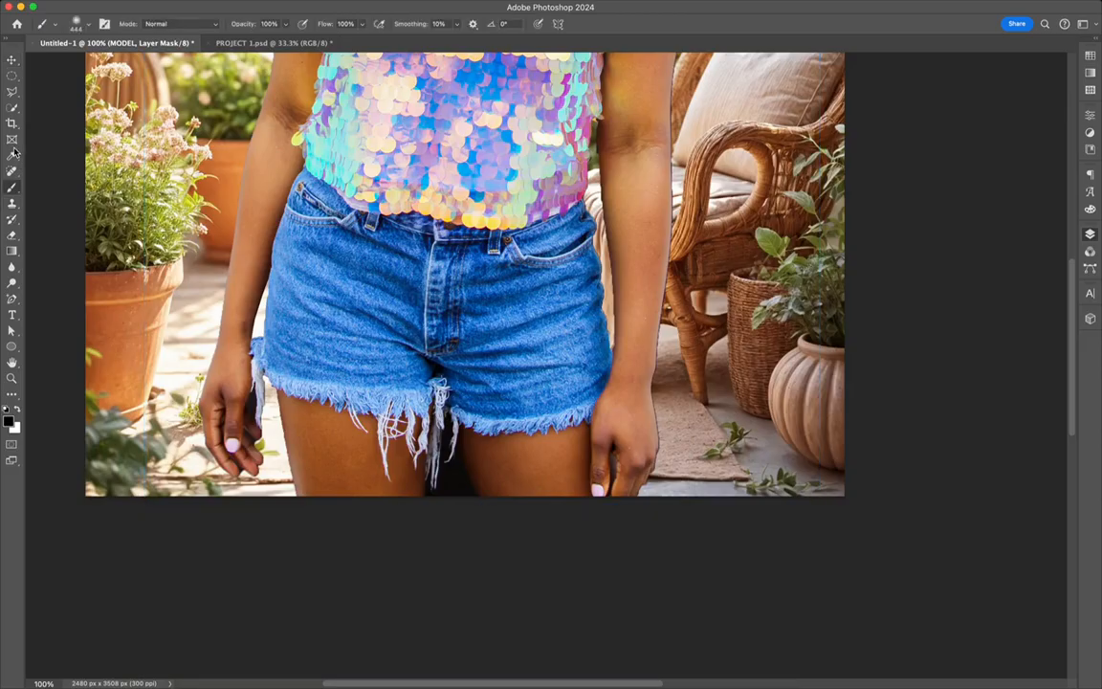
pyautogui.press('super+equal')
pyautogui.press('super+equal')
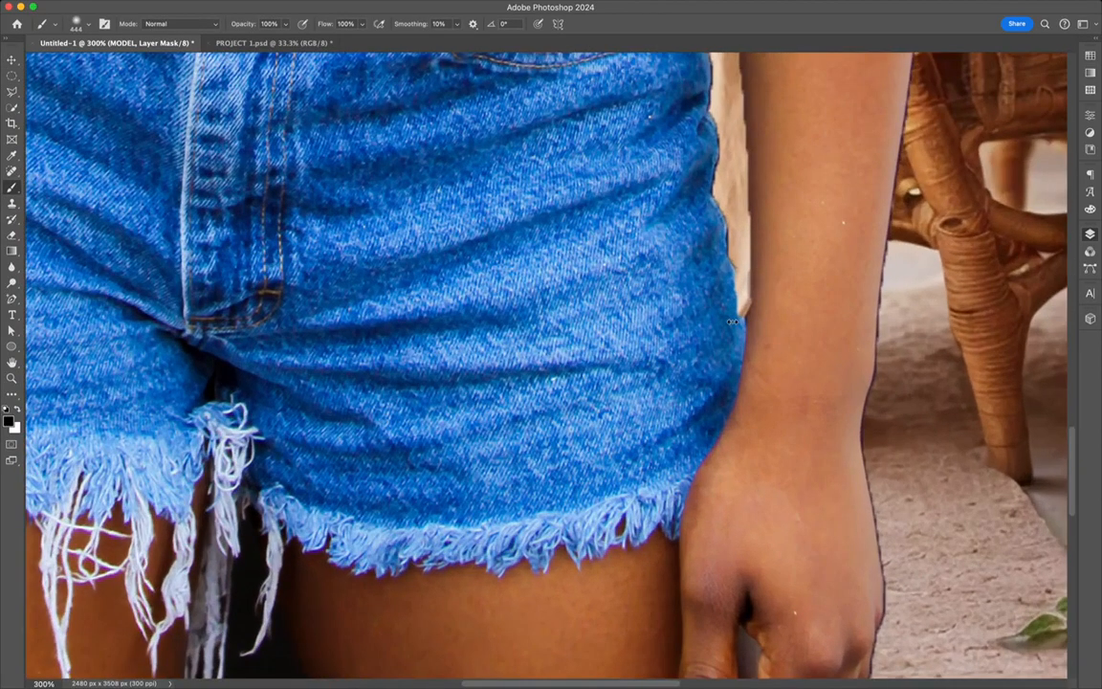
pyautogui.moveTo(785, 335); pyautogui.dragTo(516, 191)
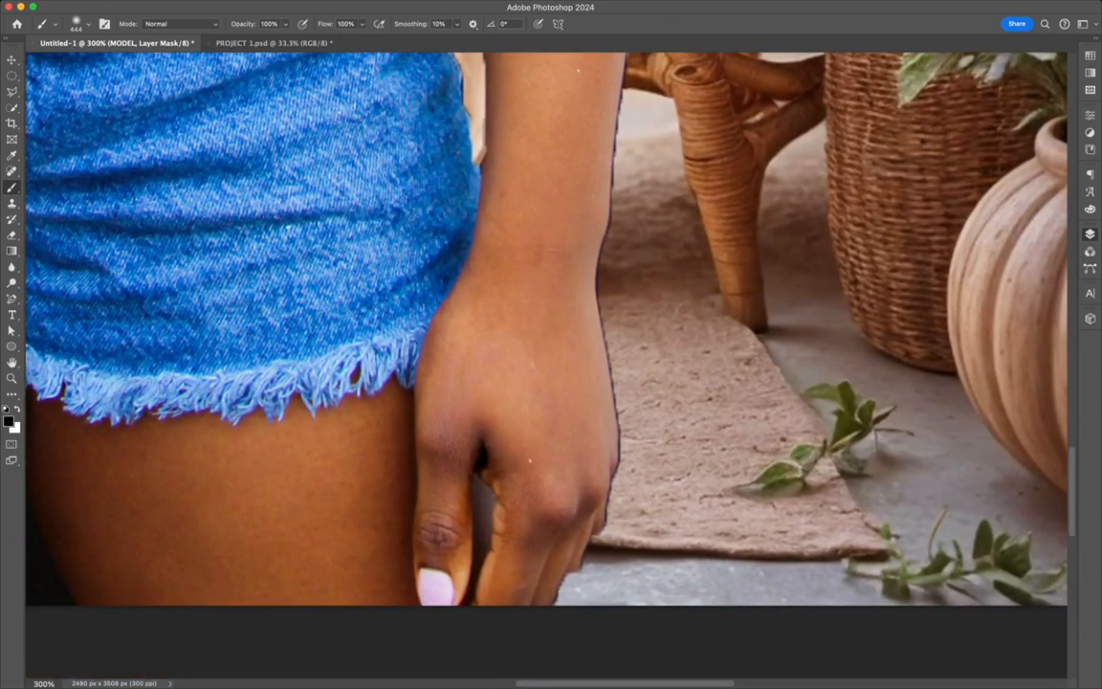
pyautogui.press('[')
pyautogui.press('[')
pyautogui.press('[')
pyautogui.press('[')
pyautogui.press('[')
pyautogui.press('[')
pyautogui.press('[')
pyautogui.press('[')
pyautogui.press('[')
pyautogui.press('[')
pyautogui.press('[')
pyautogui.press('[')
pyautogui.press(']')
pyautogui.press(']')
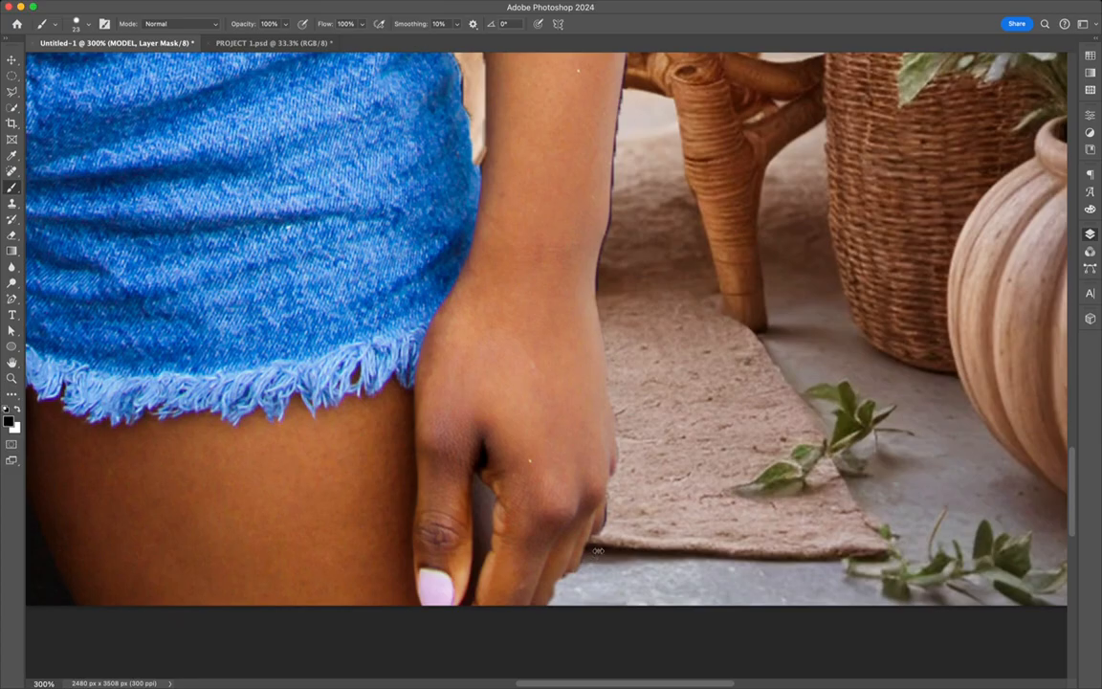
# Touch up the MODEL mask along the wrist and forearm beside the wicker chair, alternating white and black, and check the whole composite
pyautogui.press('x')
pyautogui.scroll(5, 670, 337)
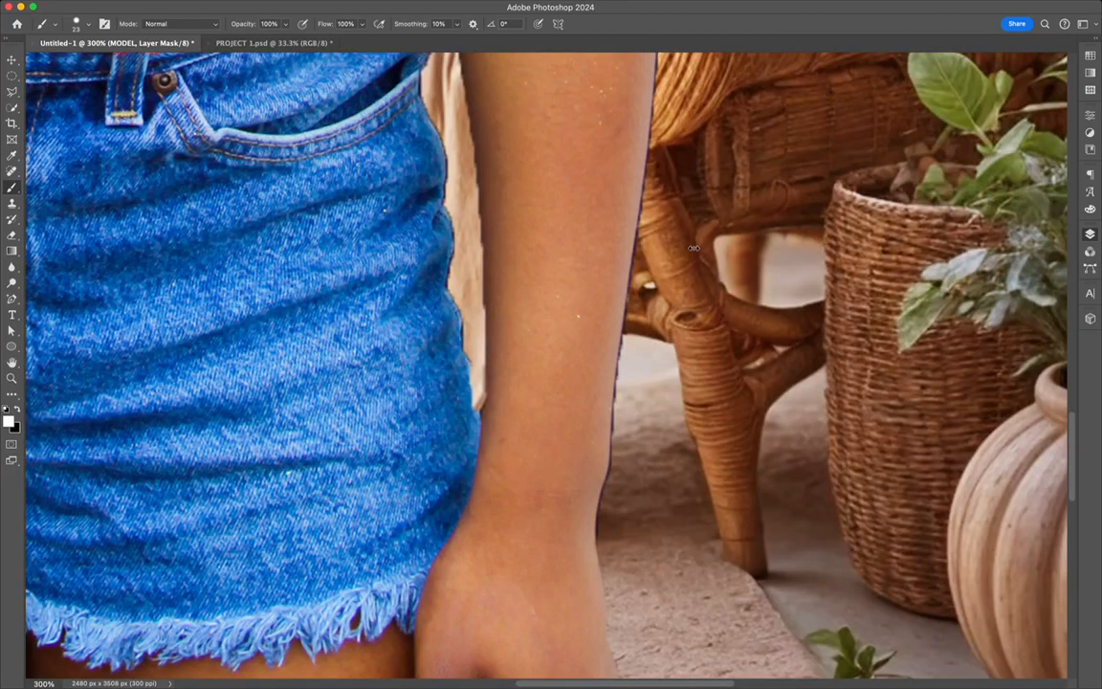
pyautogui.press('x')
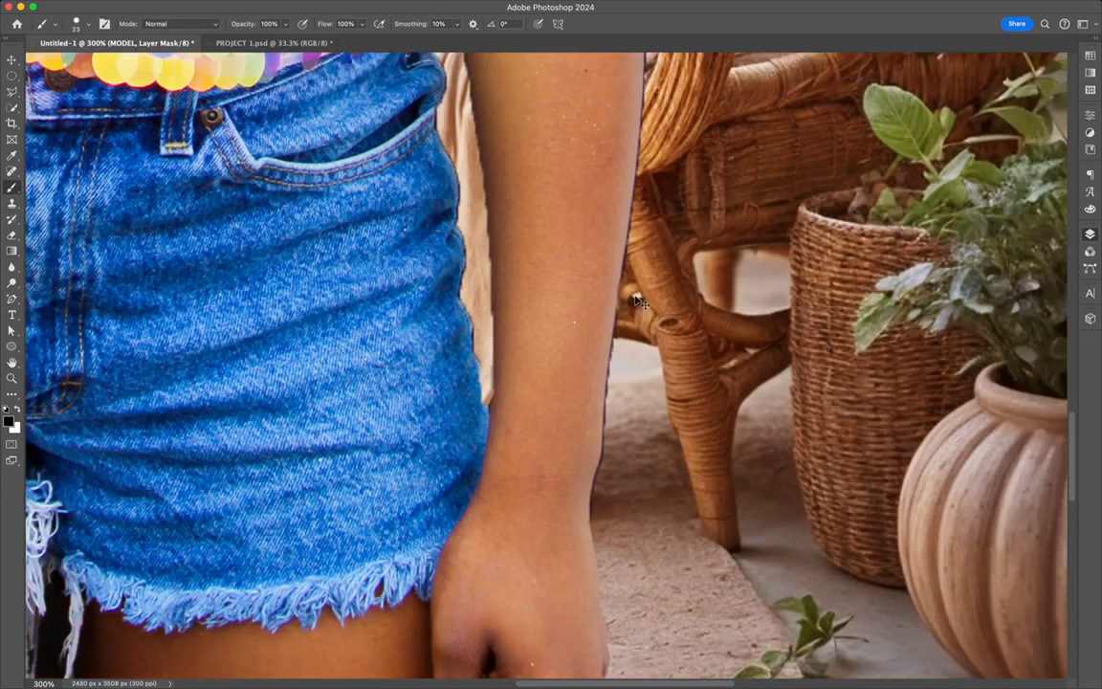
pyautogui.press('super+minus')
pyautogui.press('super+minus')
pyautogui.press('super+minus')
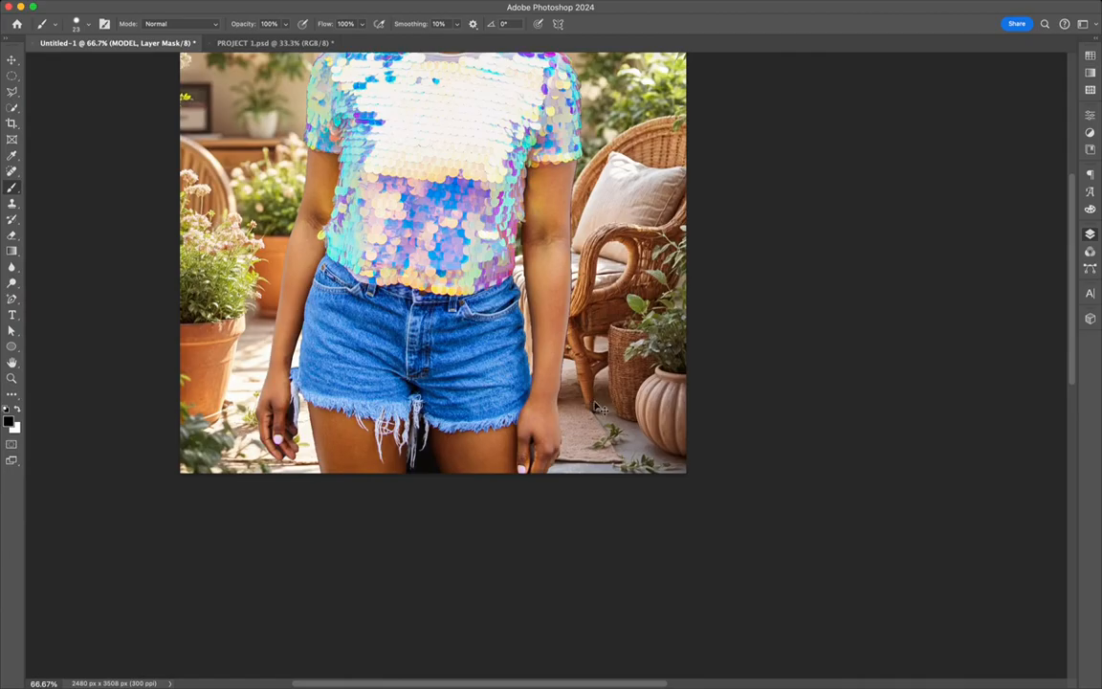
pyautogui.press('super+plus')
pyautogui.press('super+plus')
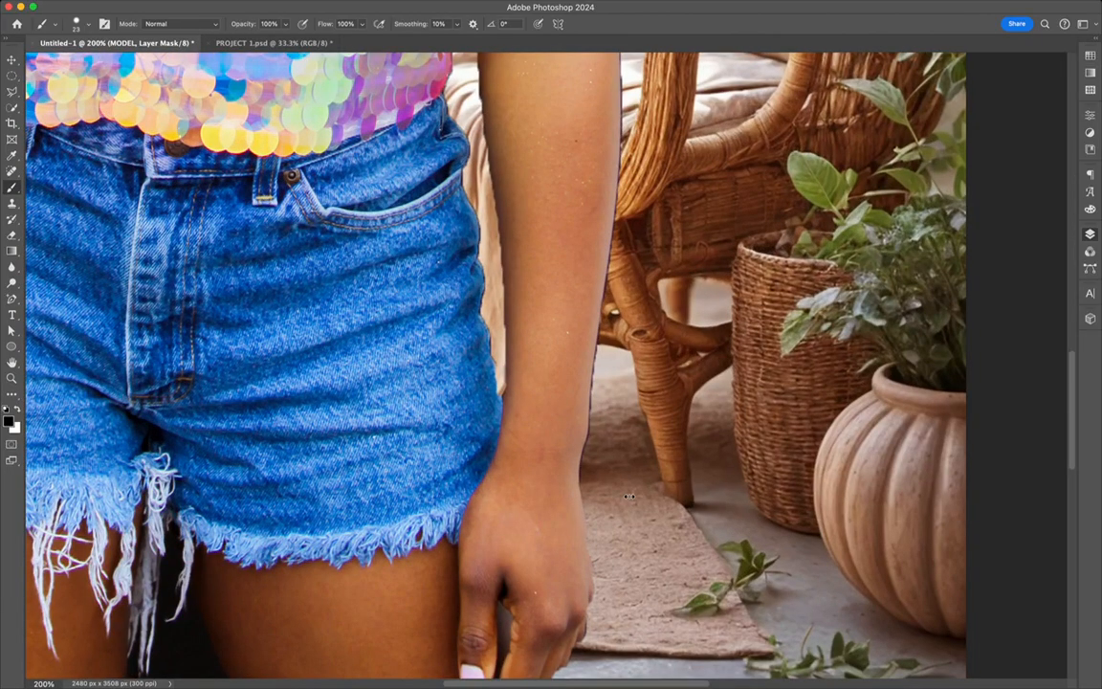
pyautogui.scroll(-5, 637, 488)
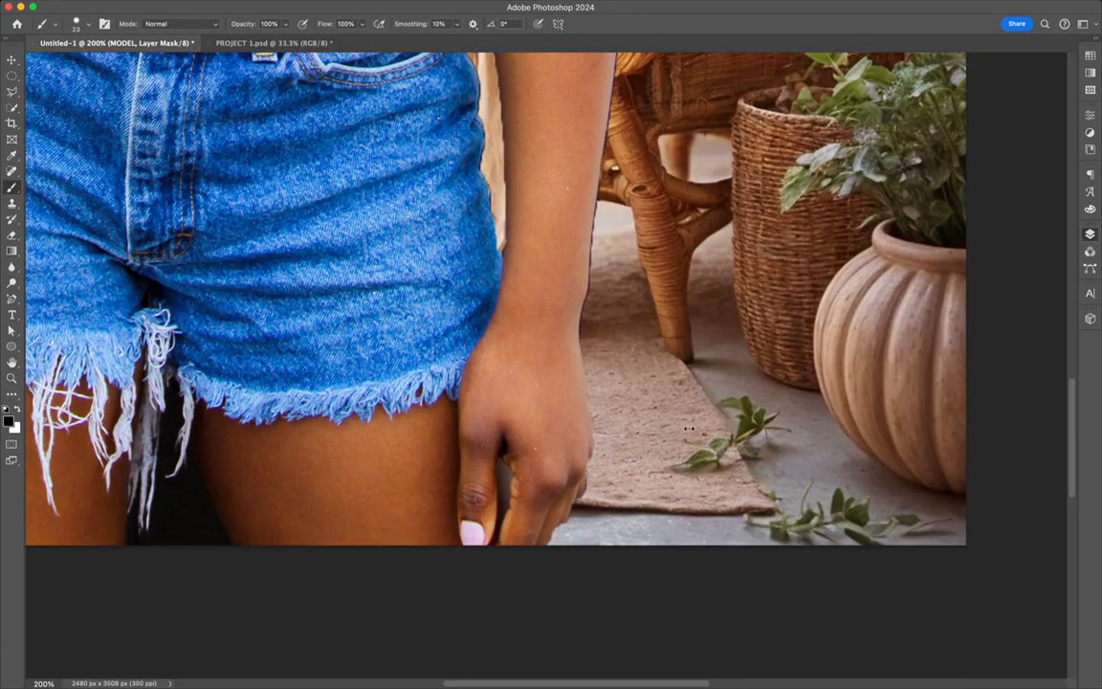
pyautogui.press('super+minus')
pyautogui.press('super+minus')
pyautogui.press('super+minus')
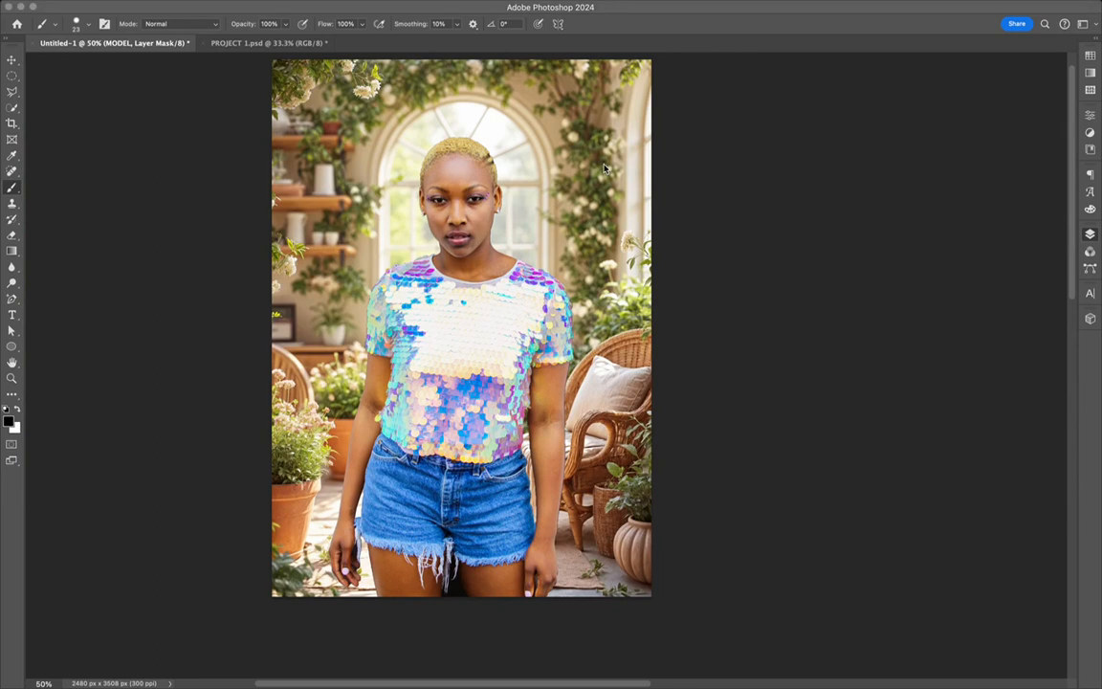
# Save the composite as PROJECT 2.psd
pyautogui.press('Return')
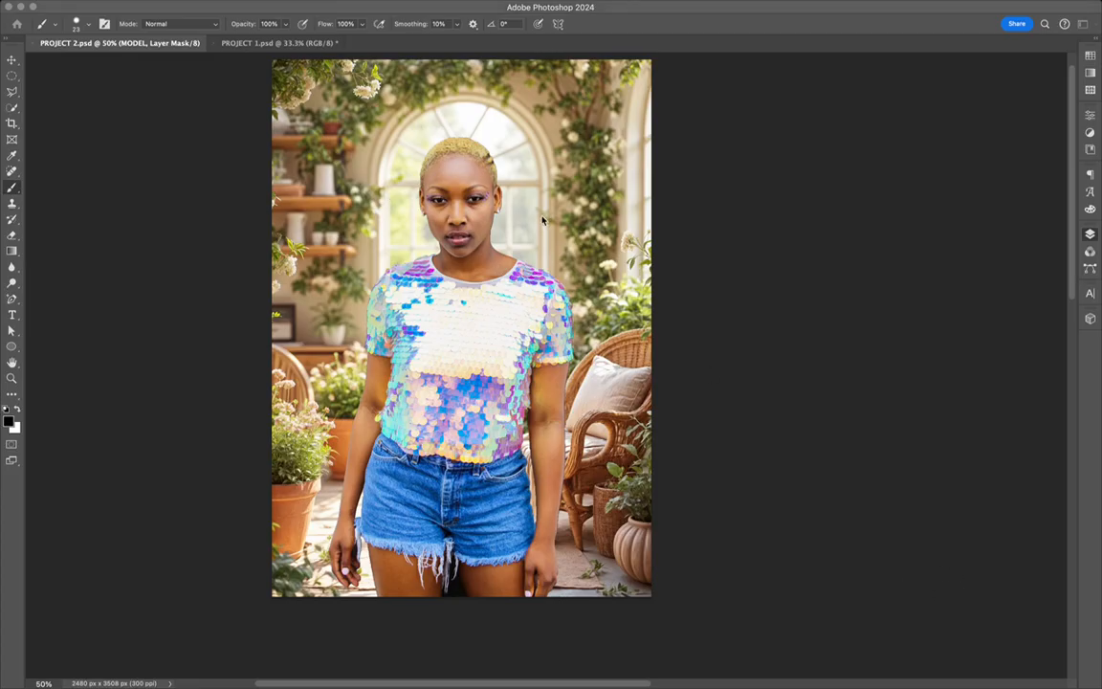
pyautogui.click(823, 332)
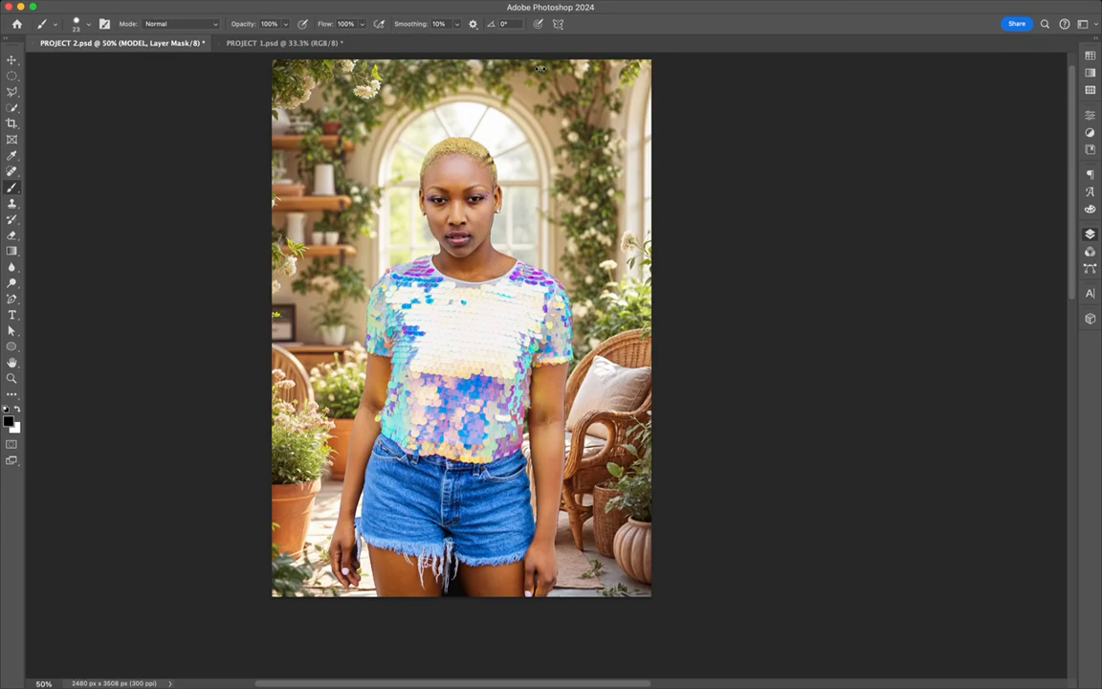
# Nudge the MODEL layer slightly to the left over the sunroom background and deselect it
pyautogui.press('v')
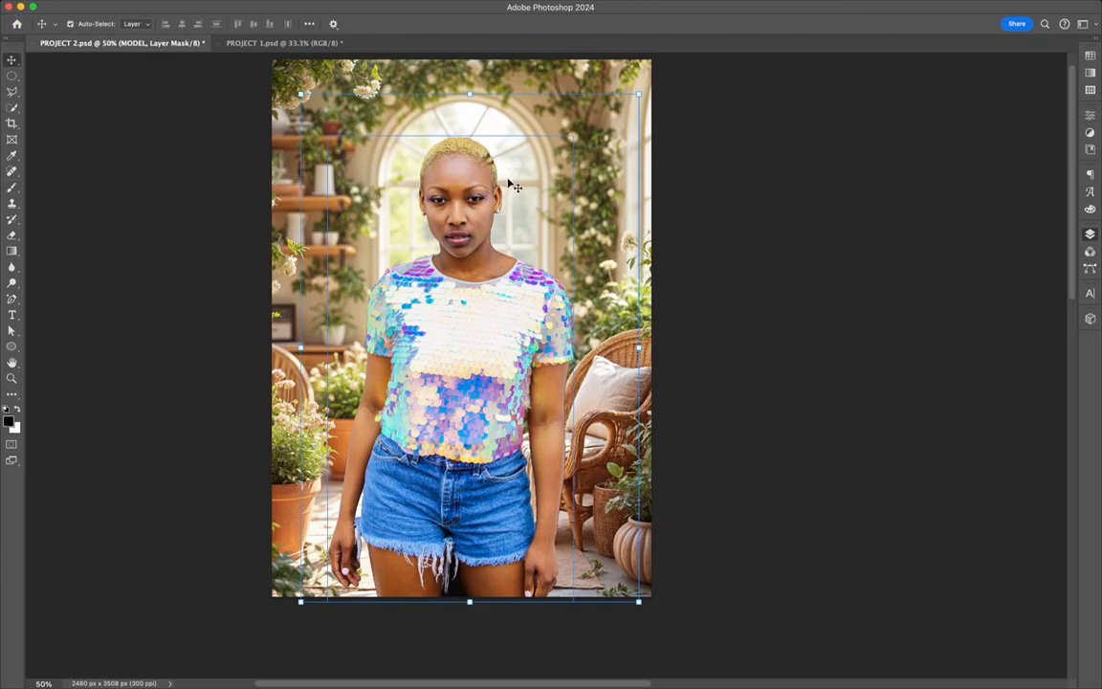
pyautogui.press('Left')
pyautogui.press('Left')
pyautogui.press('Left')
pyautogui.press('Left')
pyautogui.press('Left')
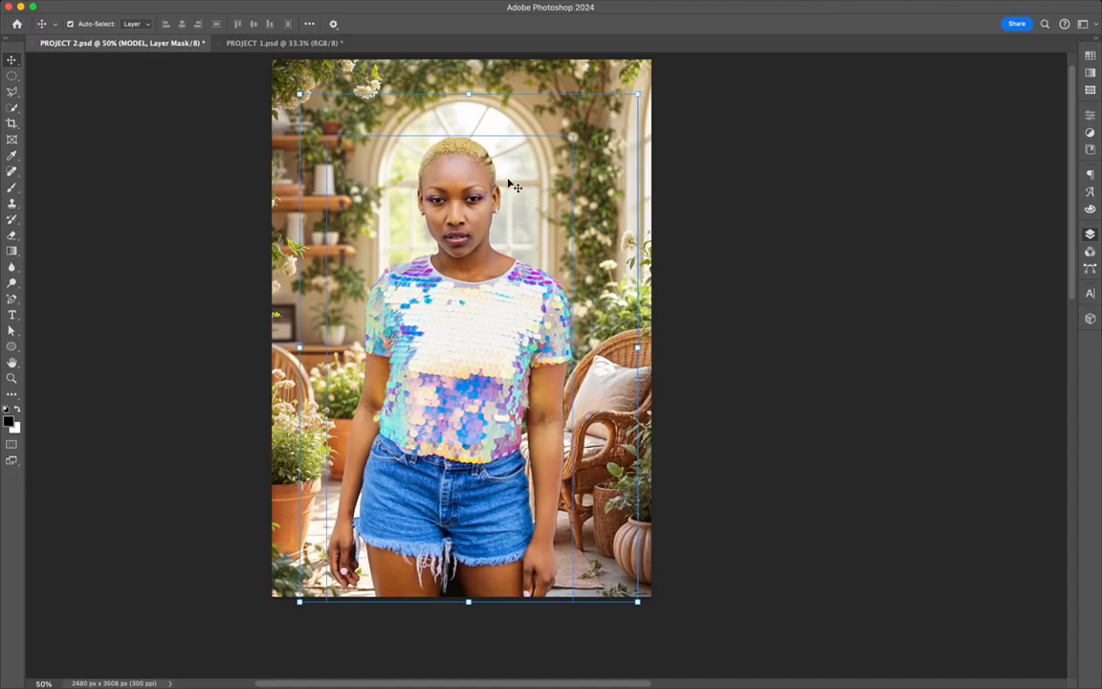
pyautogui.press('Left')
pyautogui.press('Left')
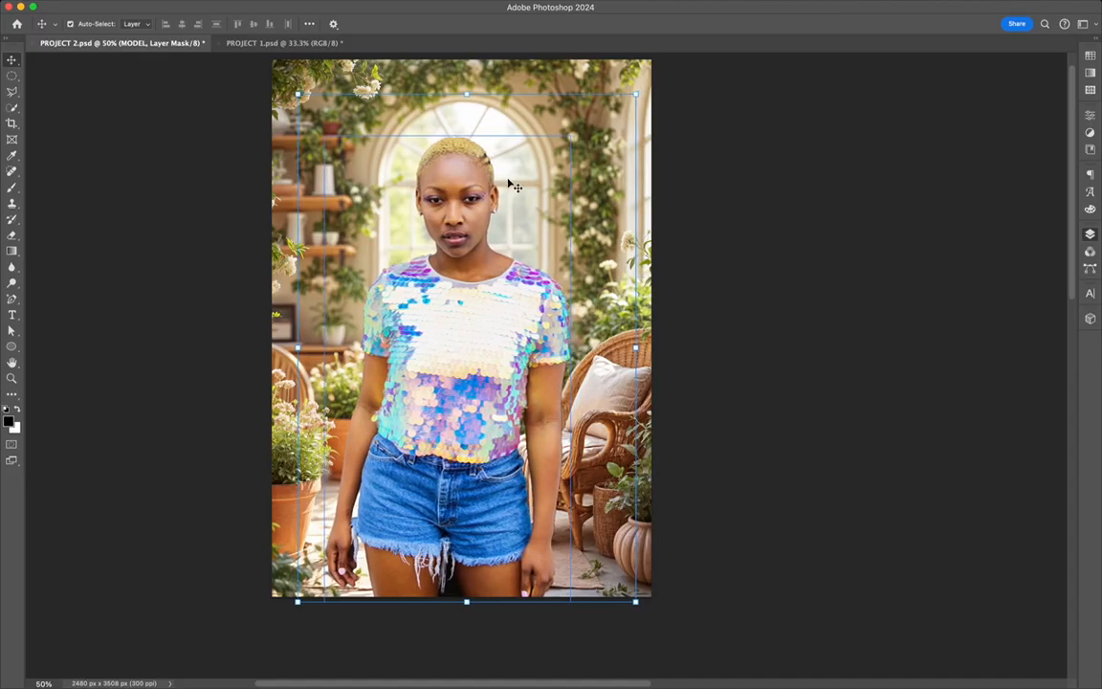
pyautogui.press('Left')
pyautogui.press('Left')
pyautogui.click(782, 235)
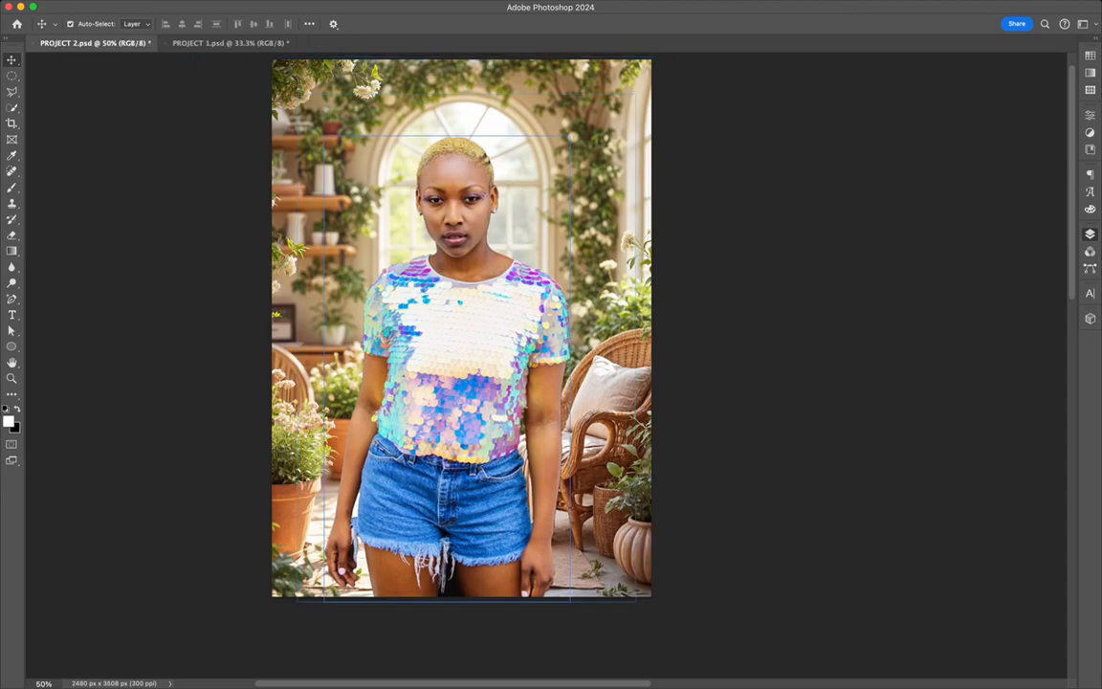
# Reselect the MODEL layer and try nudging the woman right and back left in front of the arched window
pyautogui.click(502, 153)
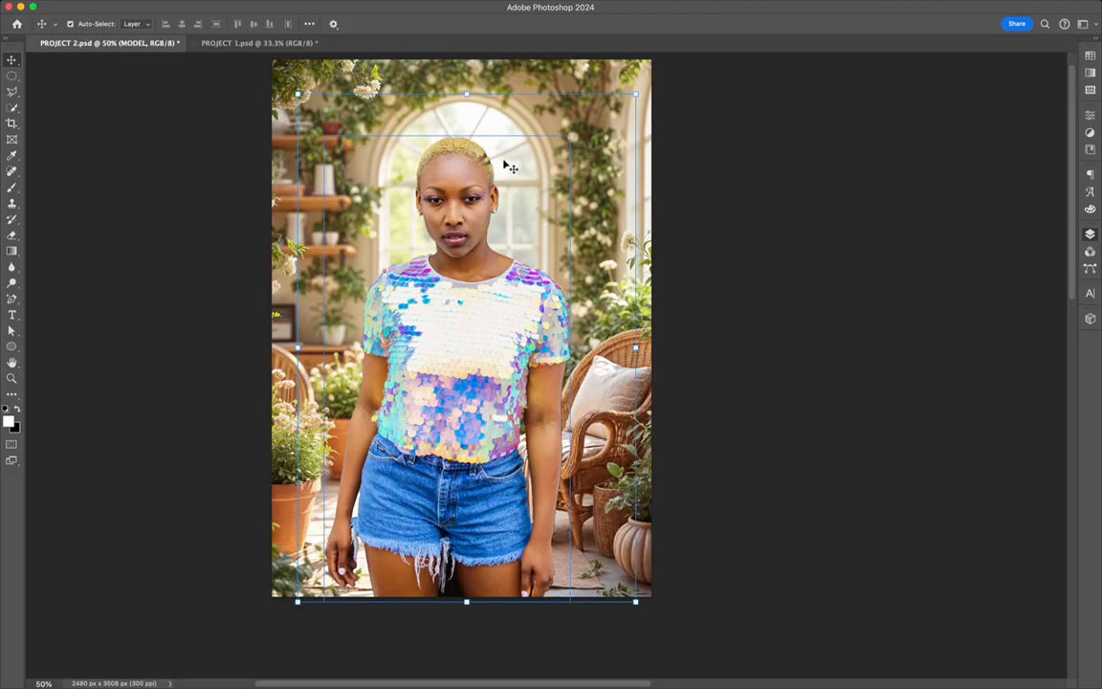
pyautogui.press('Right')
pyautogui.press('Right')
pyautogui.press('Right')
pyautogui.press('Right')
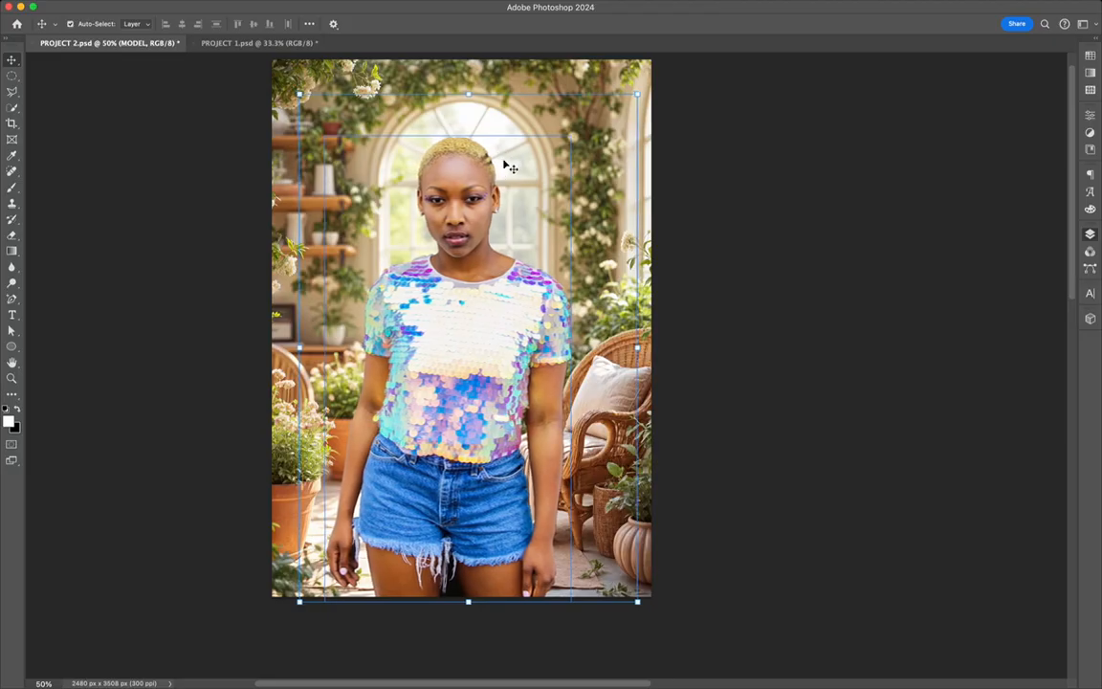
pyautogui.press('Right')
pyautogui.press('Right')
pyautogui.press('Right')
pyautogui.press('Right')
pyautogui.press('Right')
pyautogui.press('Right')
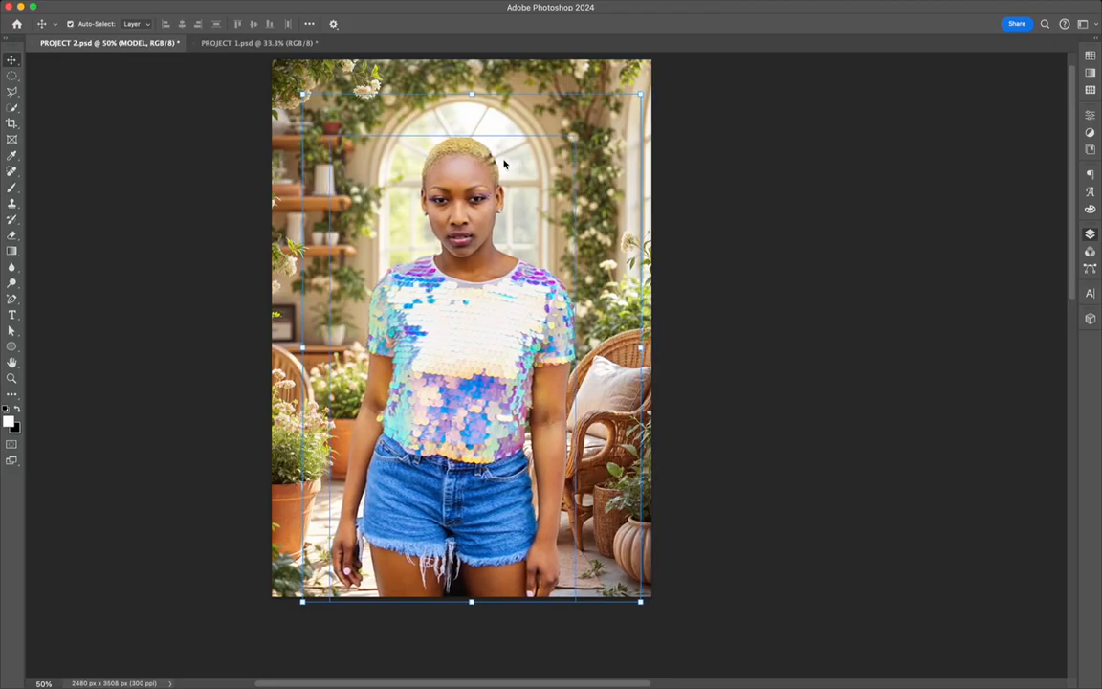
pyautogui.press('Left')
pyautogui.press('Left')
pyautogui.press('Left')
pyautogui.press('Left')
pyautogui.press('Left')
pyautogui.press('Left')
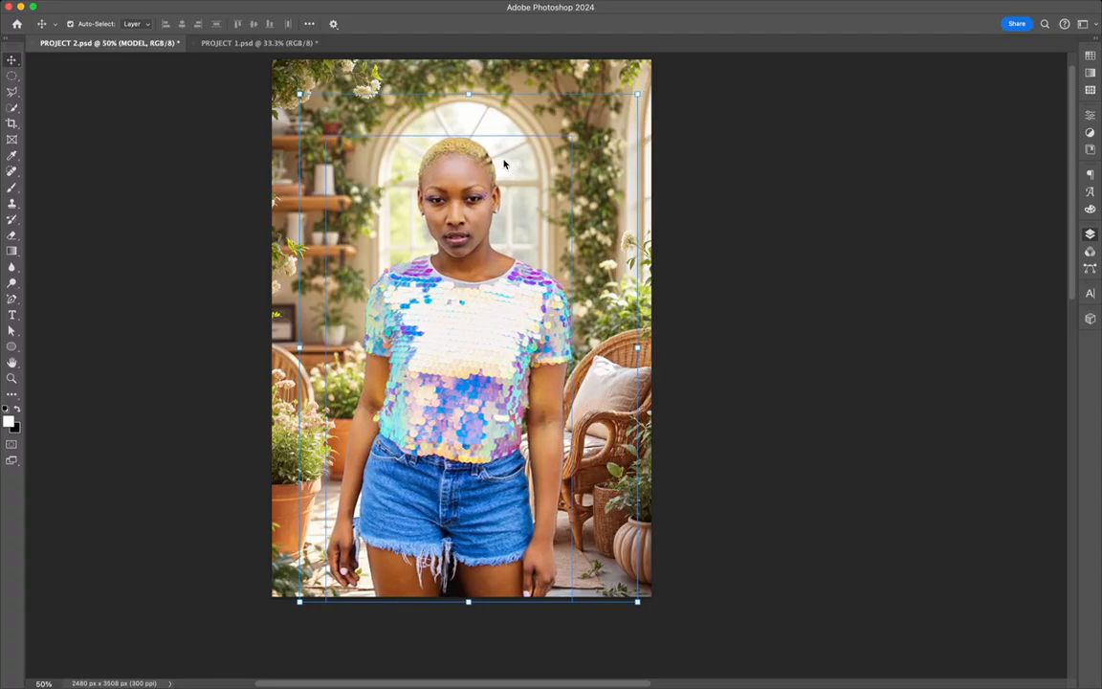
# Nudge the MODEL layer further right and slightly upward to centre the woman in front of the arched window
pyautogui.press('Right')
pyautogui.press('Right')
pyautogui.press('Right')
pyautogui.press('Right')
pyautogui.press('Right')
pyautogui.press('Right')
pyautogui.press('Right')
pyautogui.press('Right')
pyautogui.press('Right')
pyautogui.press('Right')
pyautogui.press('Right')
pyautogui.press('Right')
pyautogui.press('Right')
pyautogui.press('Right')
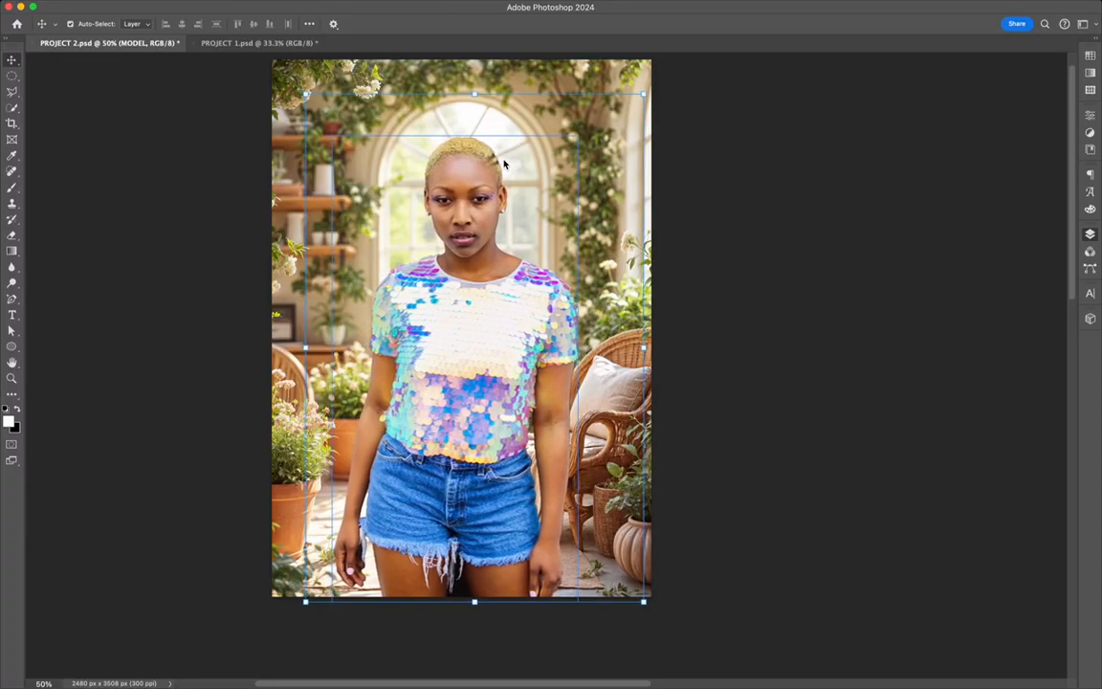
pyautogui.press('Up')
pyautogui.press('Up')
pyautogui.press('Up')
pyautogui.press('Up')
pyautogui.press('Up')
pyautogui.press('Up')
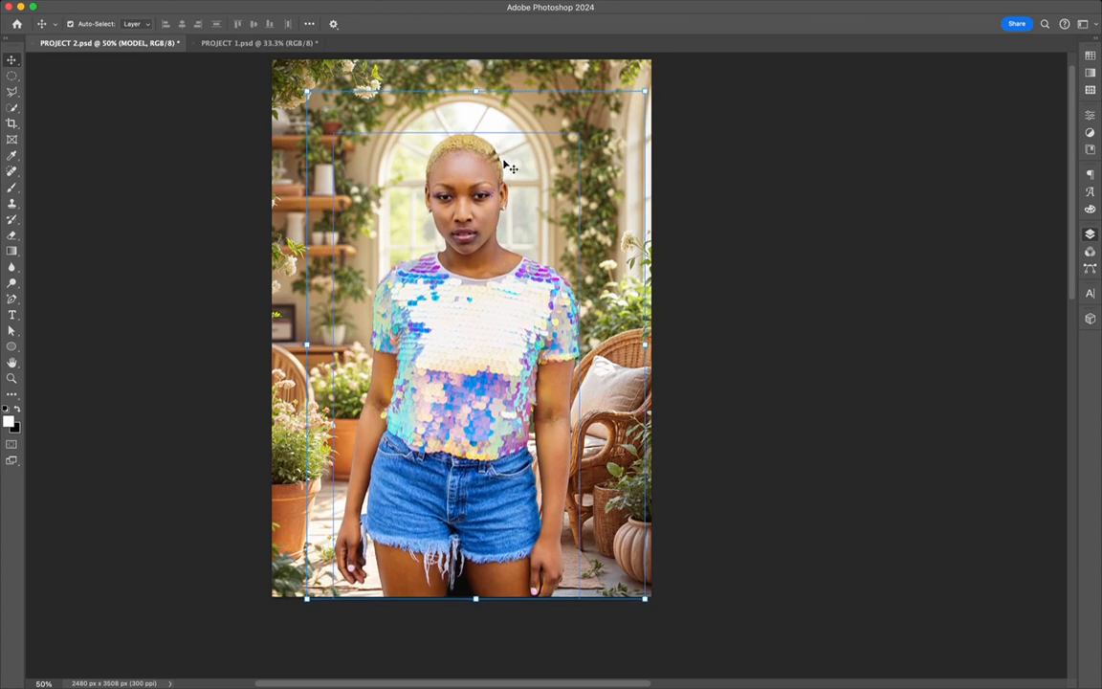